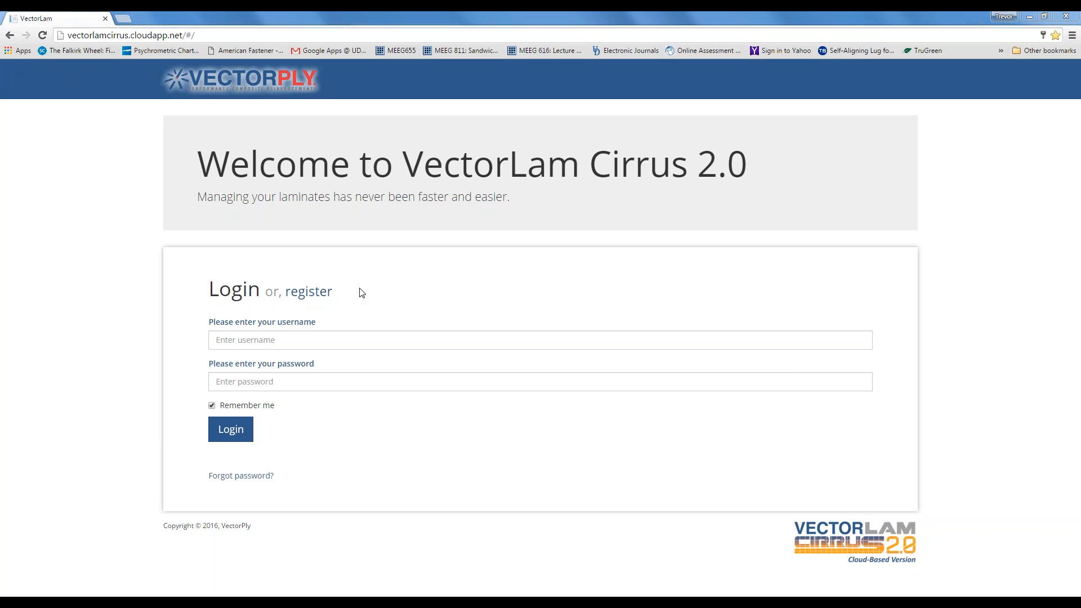
- Log in with the account username and password, correcting a mistyped password first
click(347, 342)
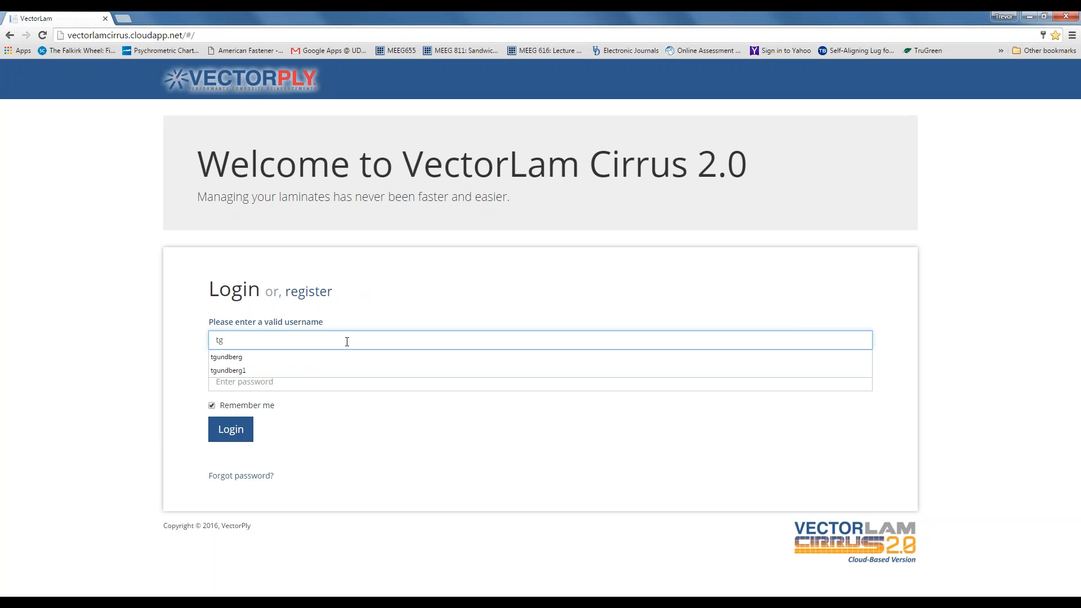
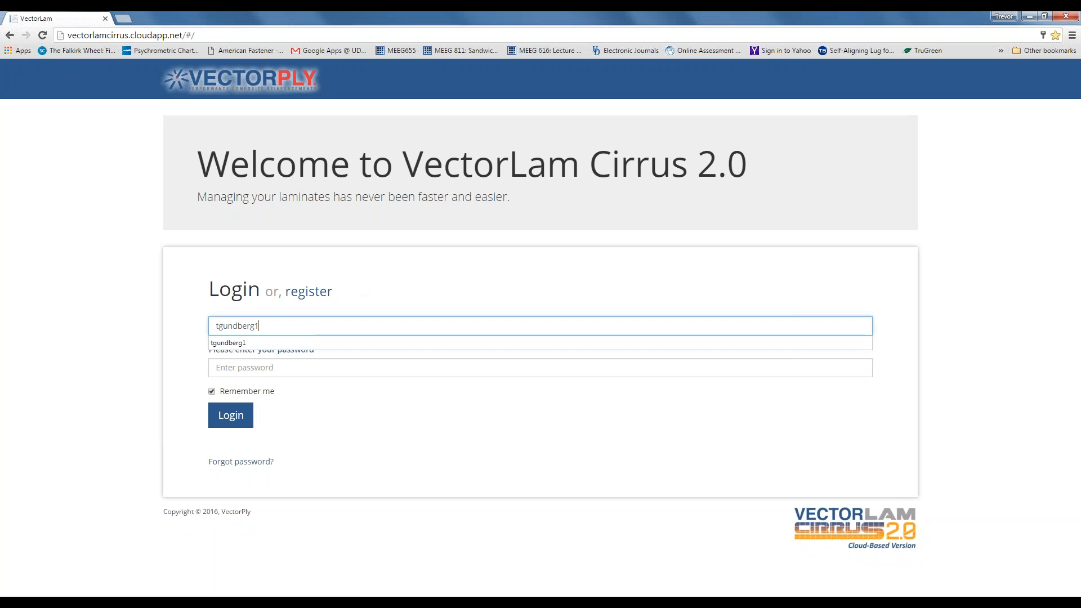
click(216, 367)
text(********)
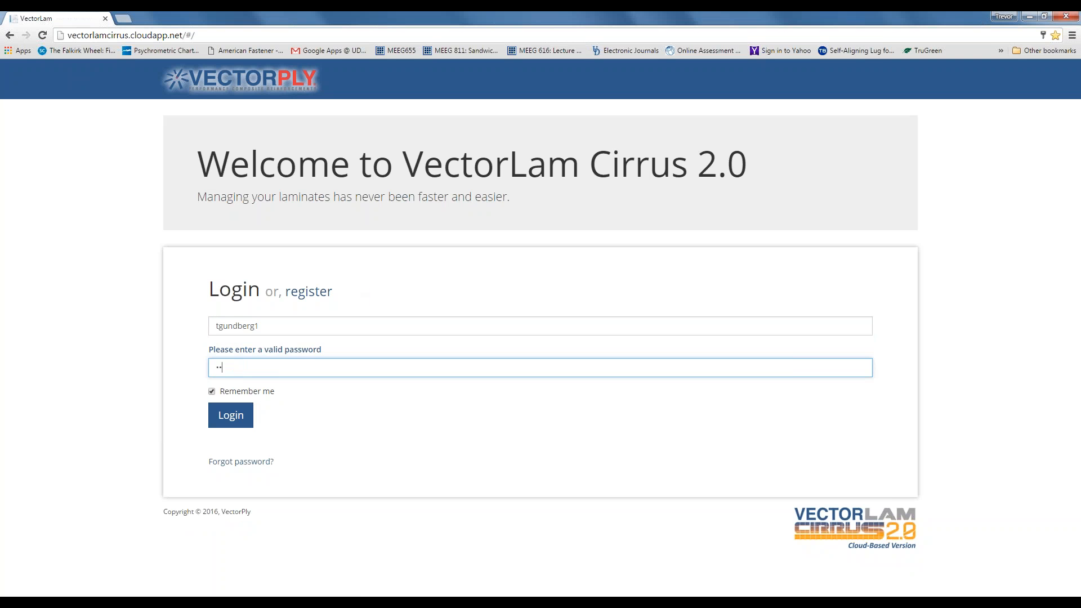
text(*)
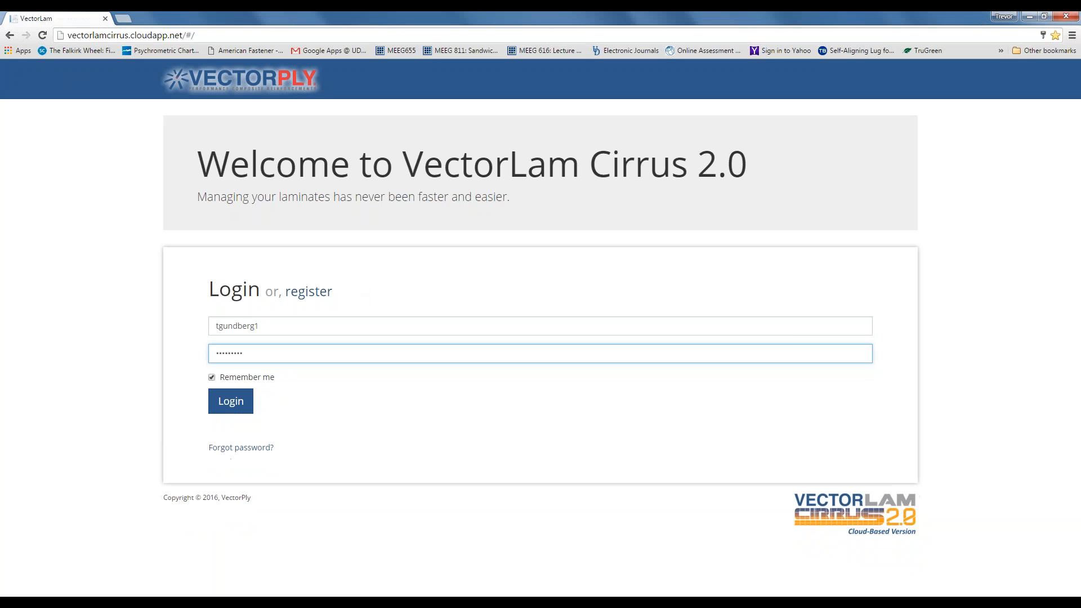
key(BackSpace)
key(BackSpace)
key(BackSpace)
key(BackSpace)
key(BackSpace)
key(BackSpace)
key(BackSpace)
key(BackSpace)
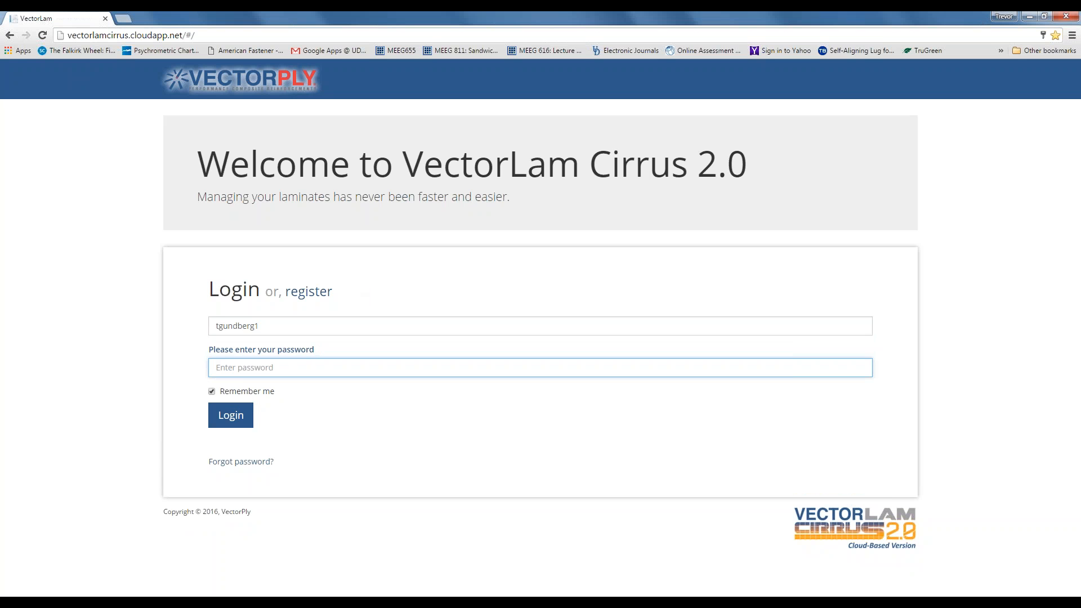
text(*********)
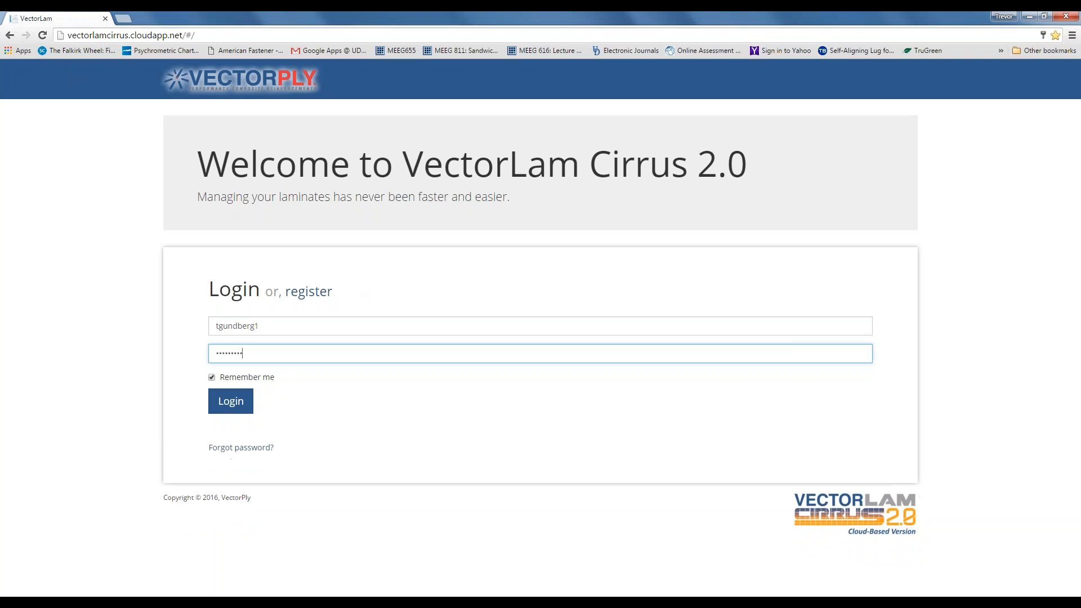
text(**)
click(231, 401)
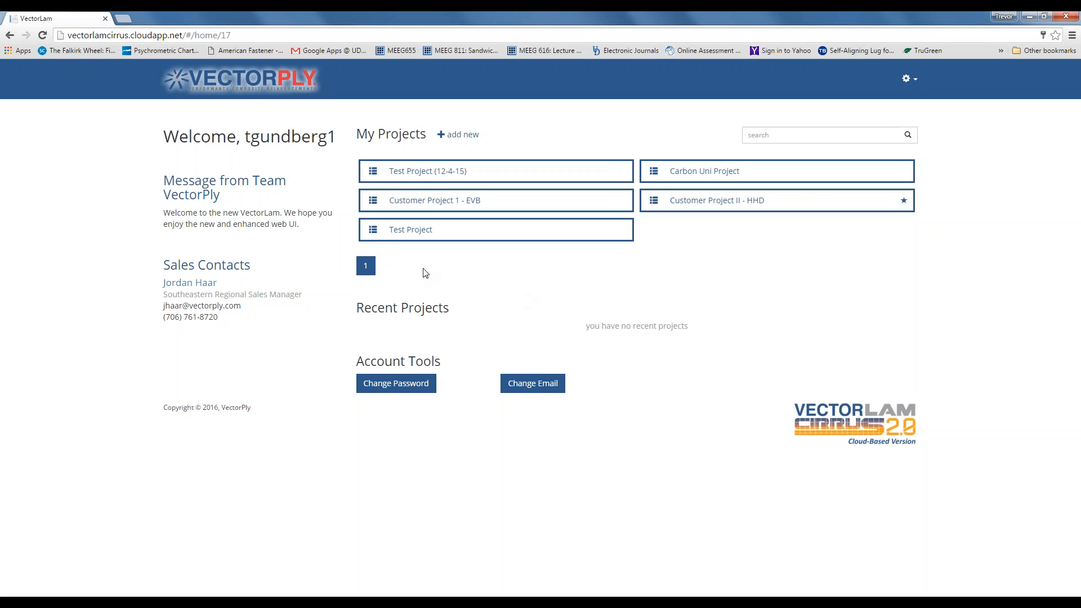
click(772, 136)
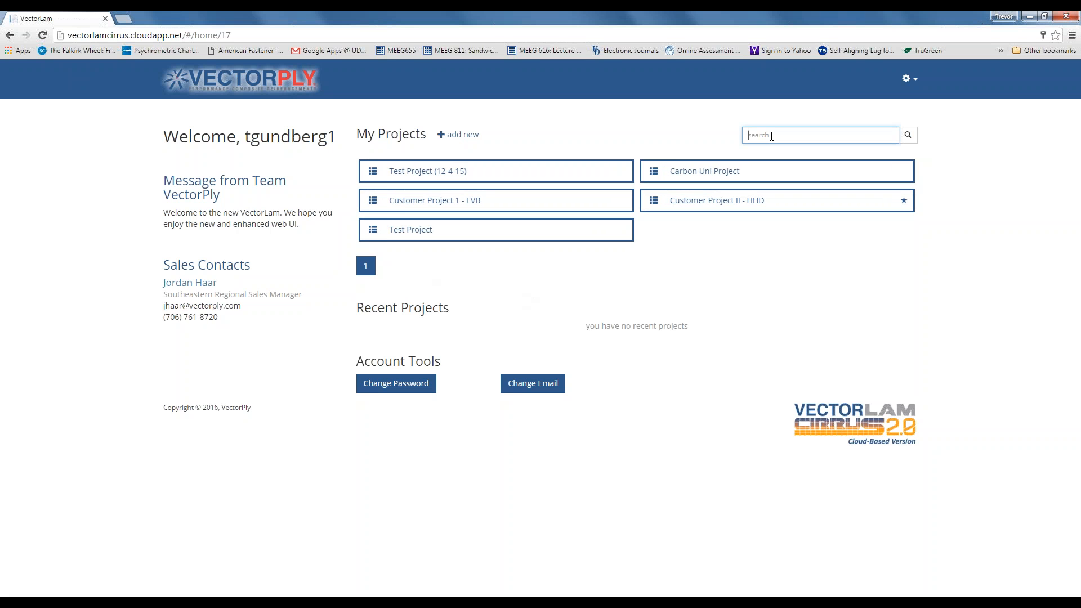
text(carbon)
click(908, 135)
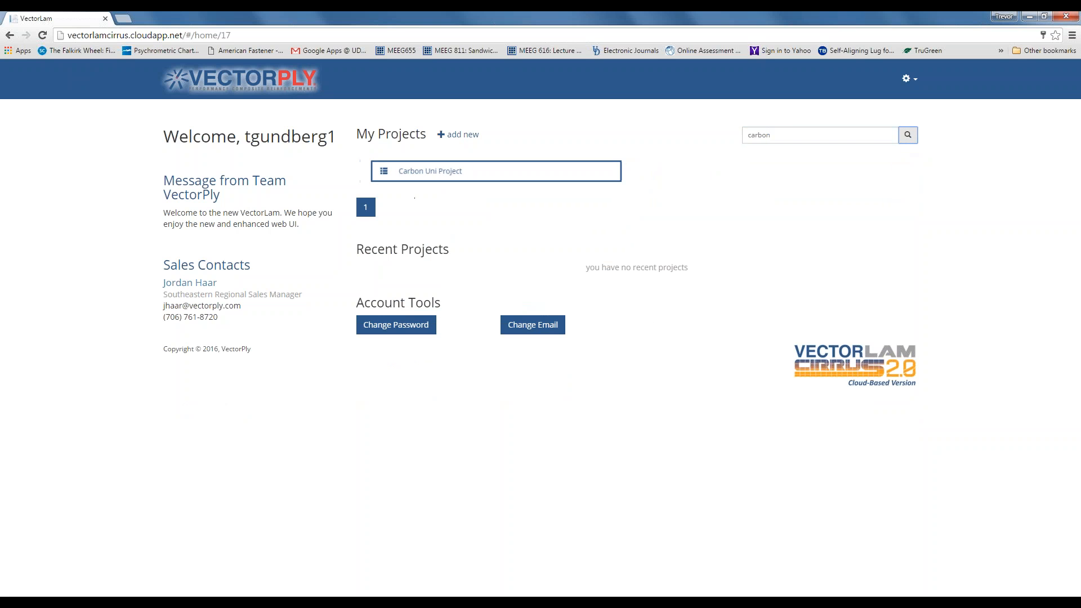
double_click(762, 135)
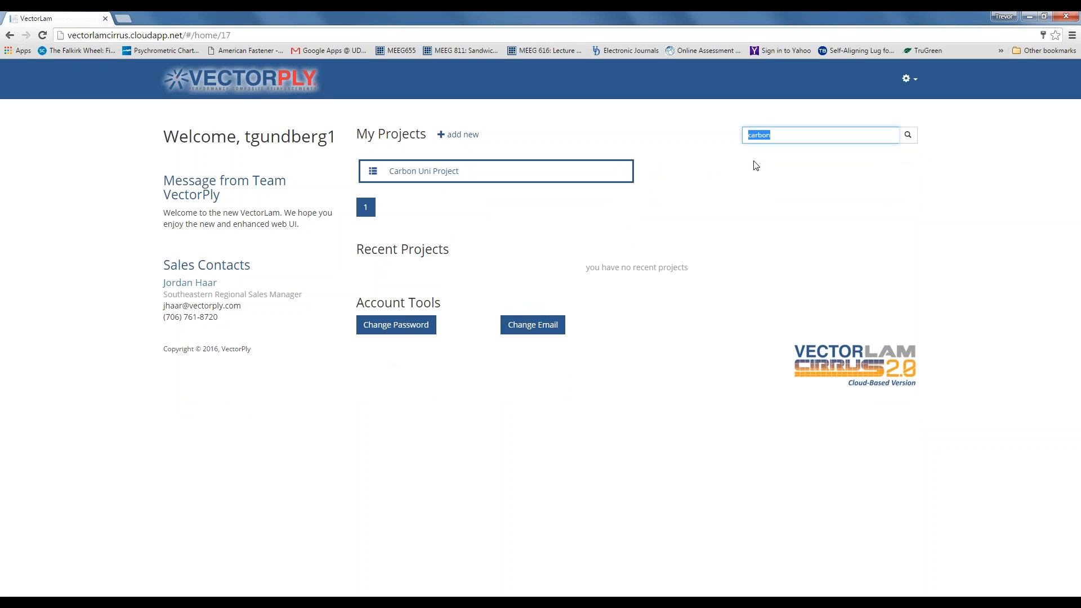
key(BackSpace)
click(906, 136)
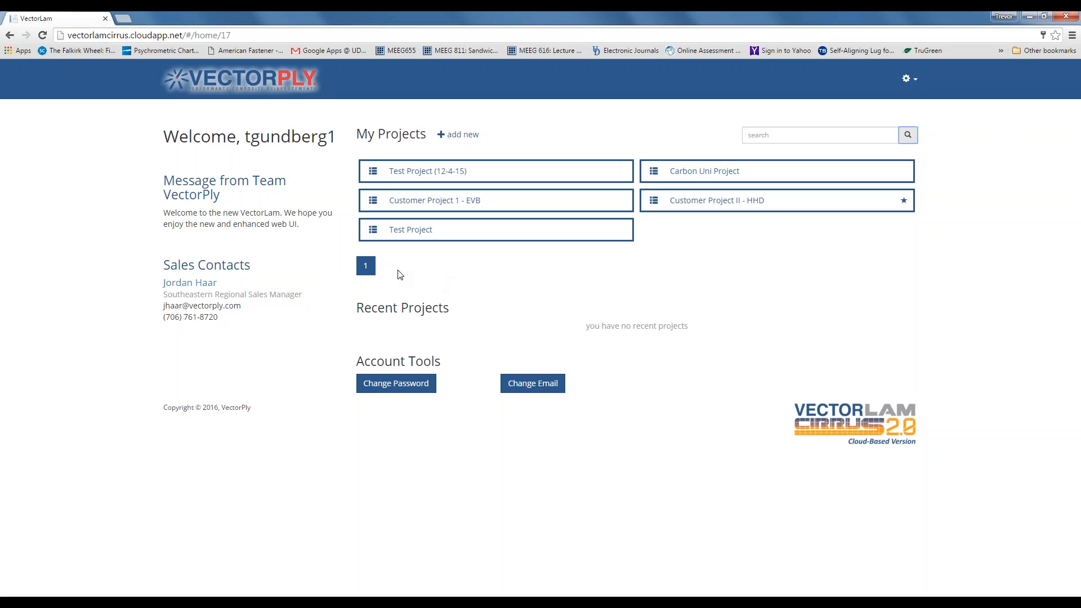
- Create a project named 'Webinar Project' marked as private
click(460, 137)
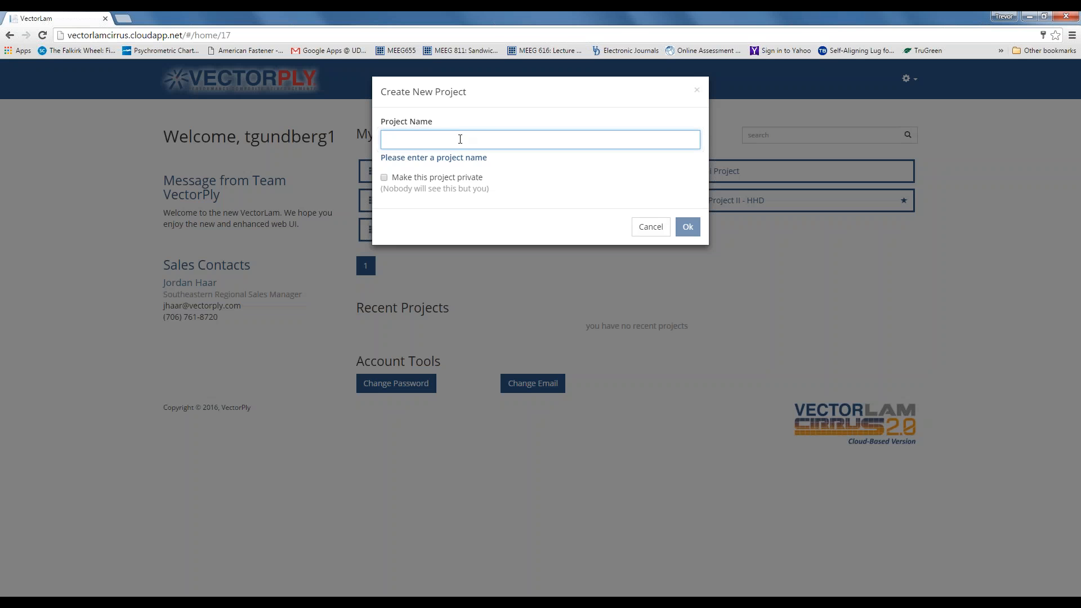
text(We)
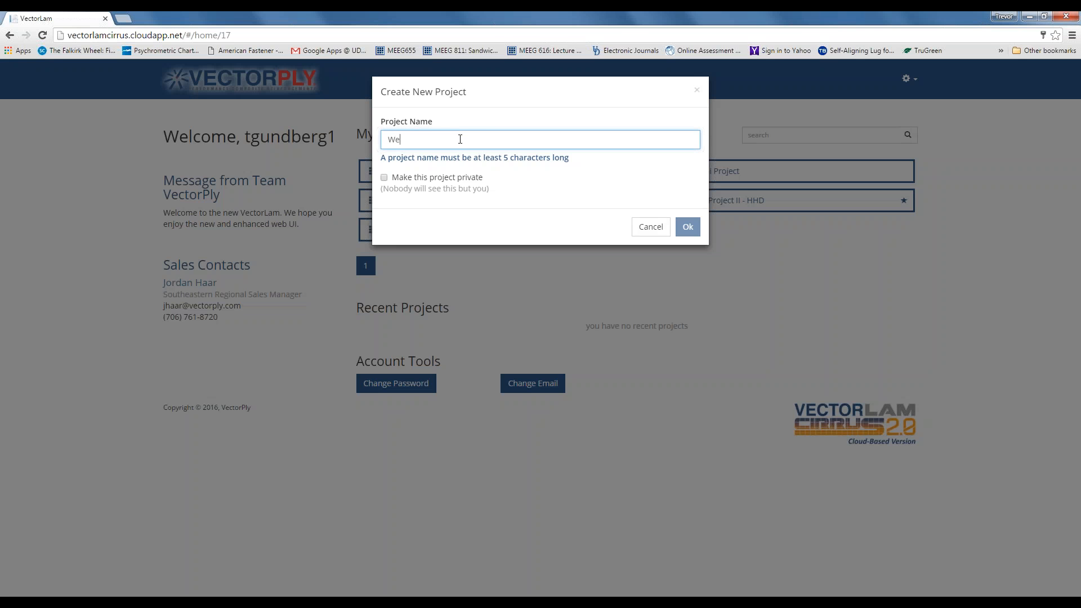
text(binar P)
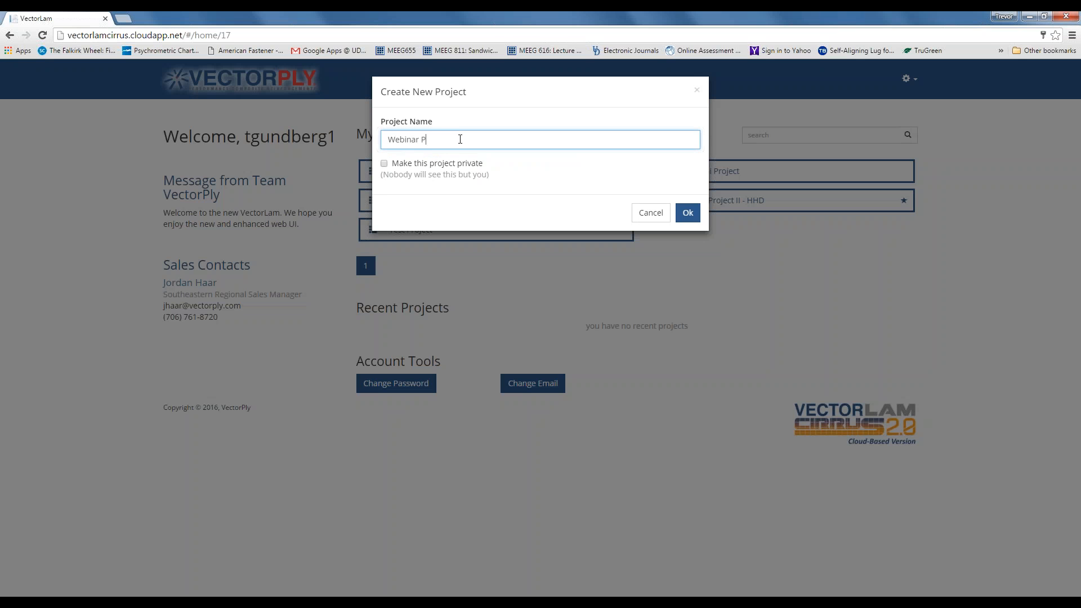
text(roject)
click(384, 164)
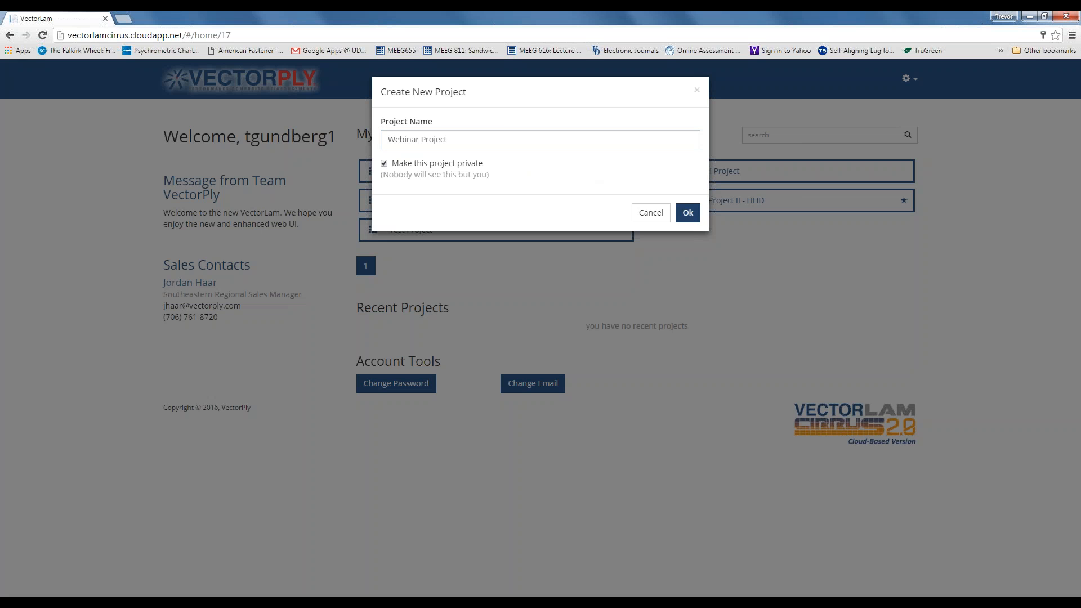
click(690, 216)
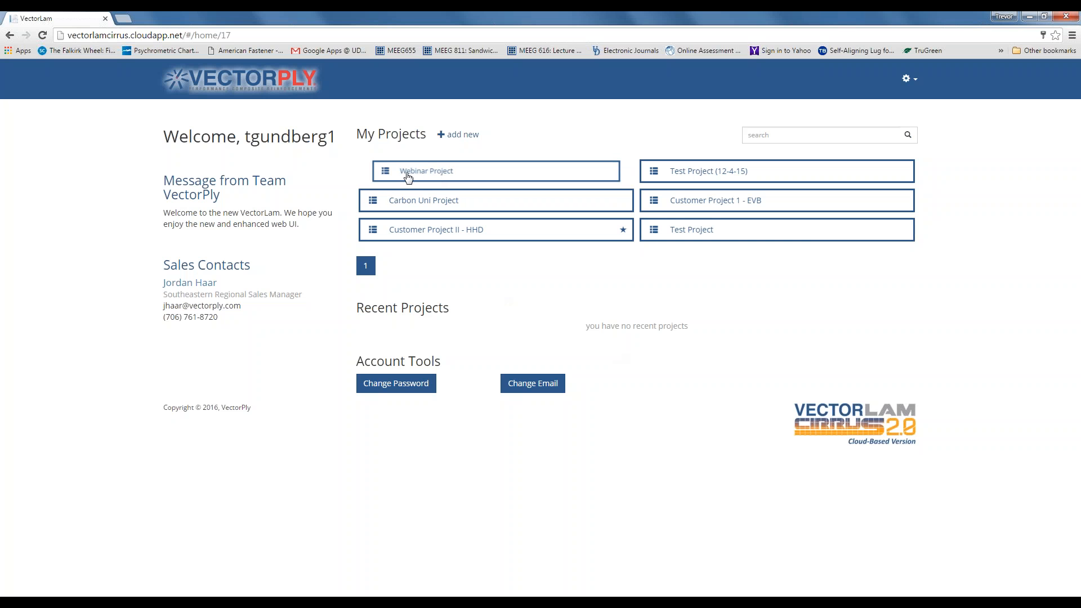
- Open Webinar Project and add its first laminate, named 'Hull Laminate 1'
click(457, 177)
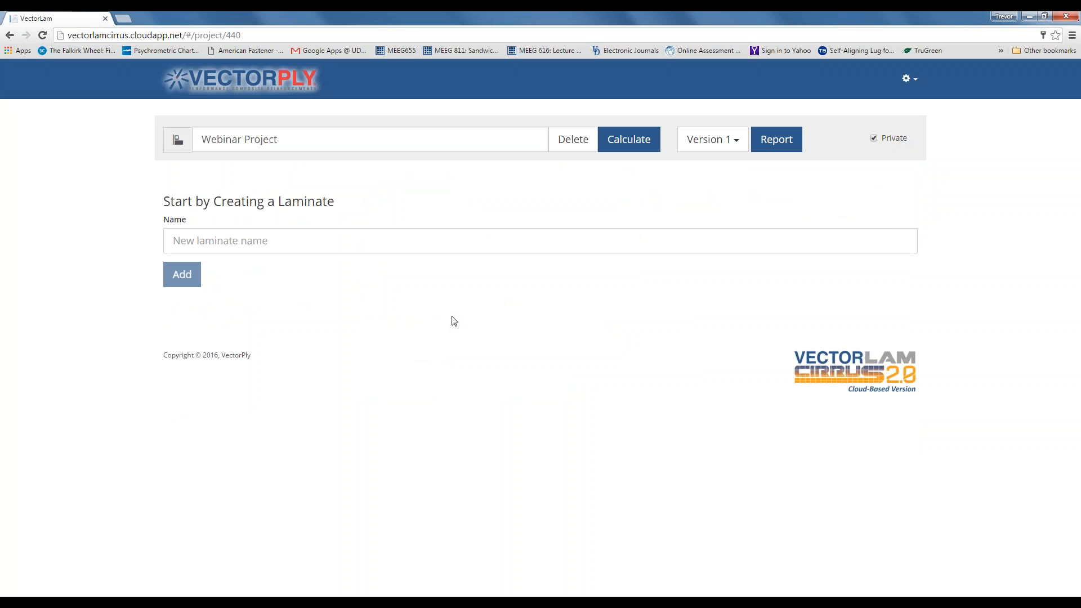
click(380, 240)
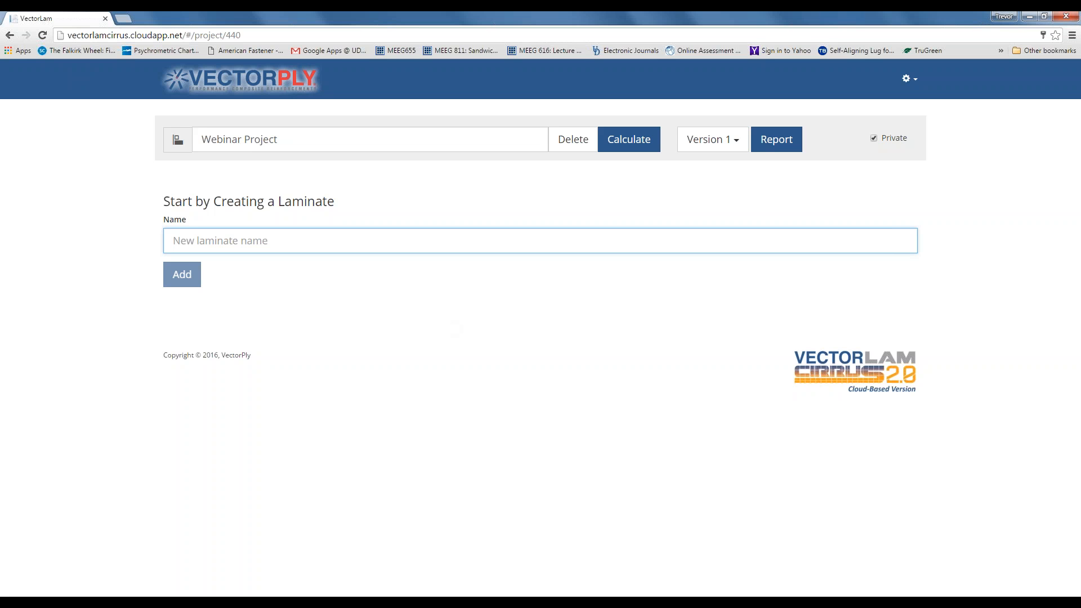
text(Hull Laminate 1)
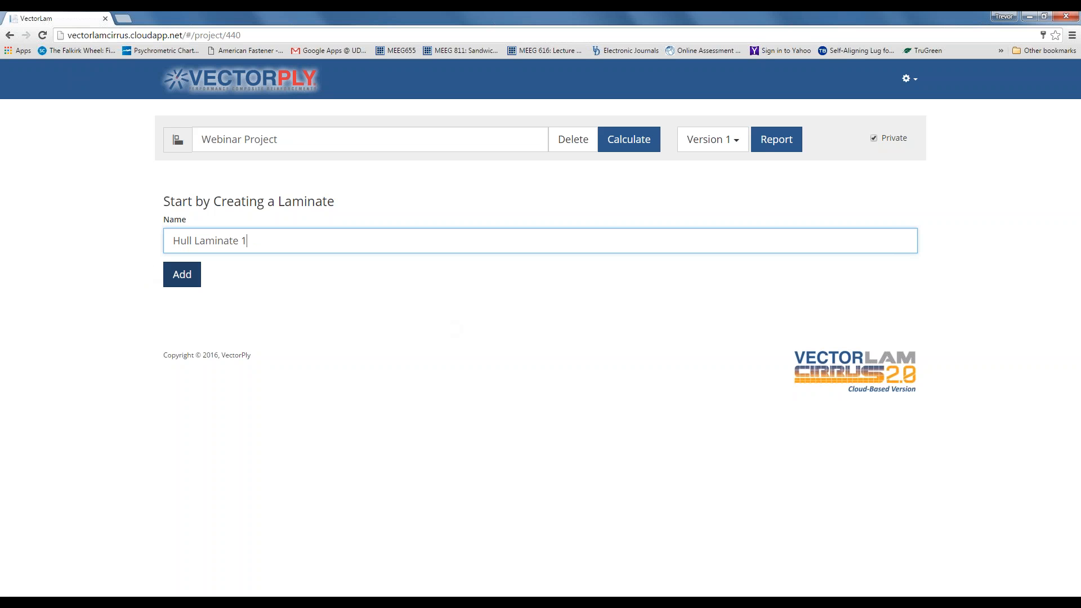
click(181, 274)
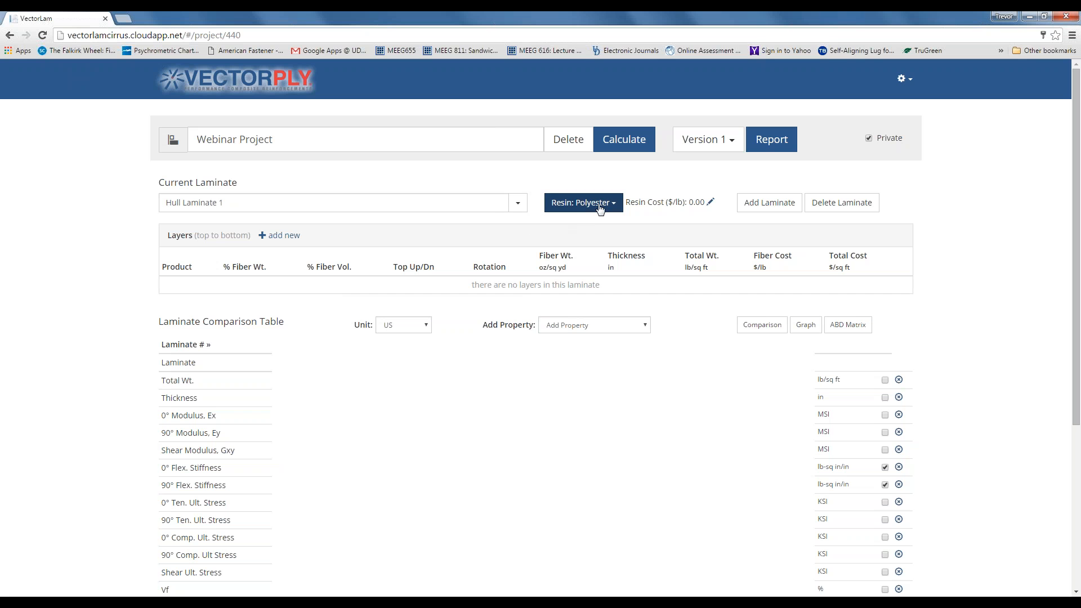
- Change Hull Laminate 1's resin from Polyester to Vinylester and begin adding a layer
click(618, 211)
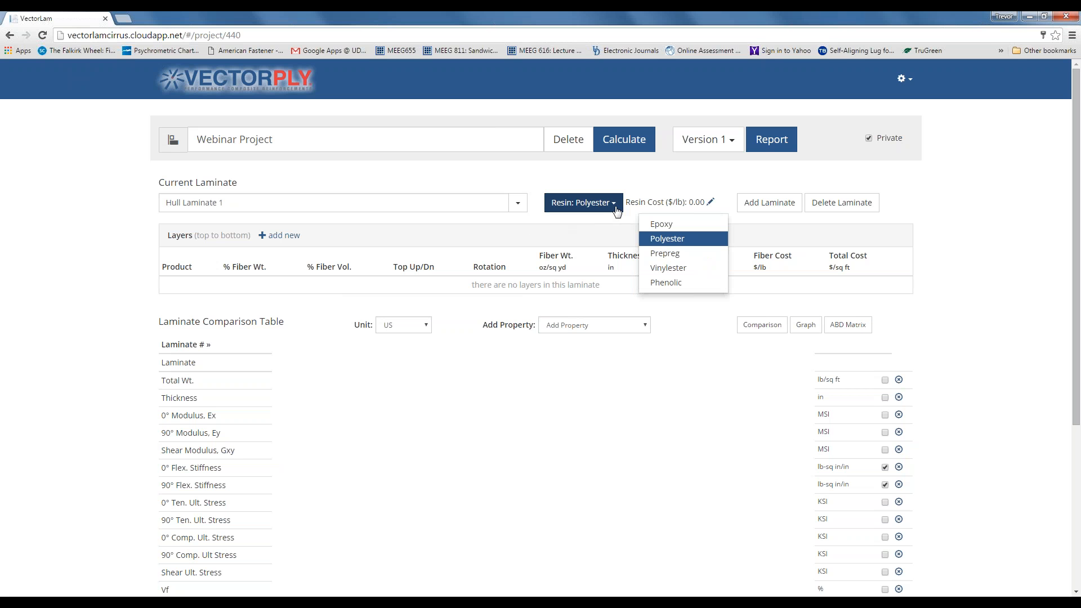
click(663, 271)
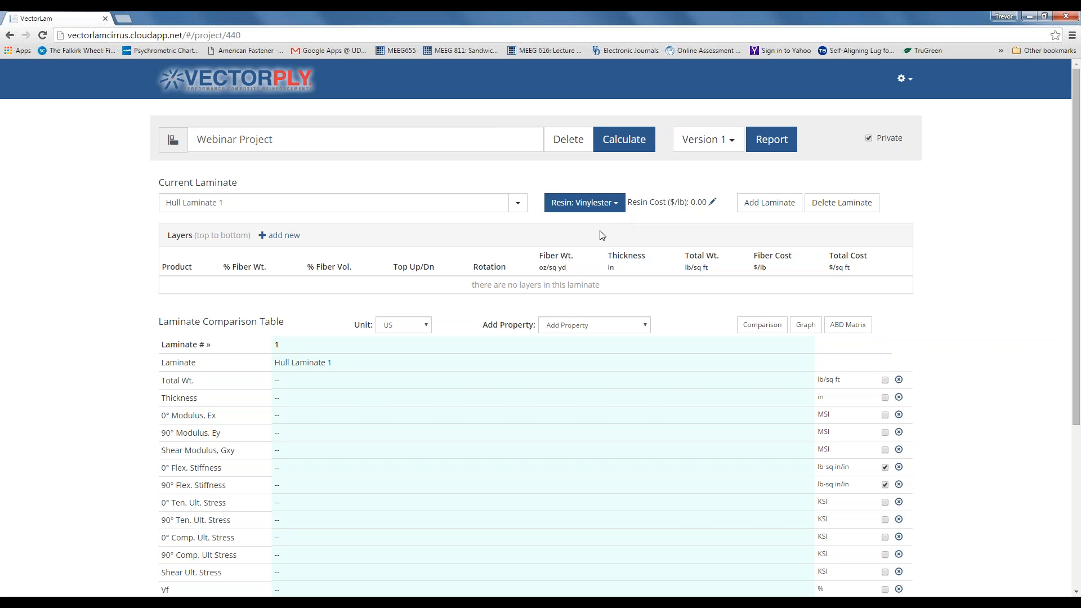
click(282, 237)
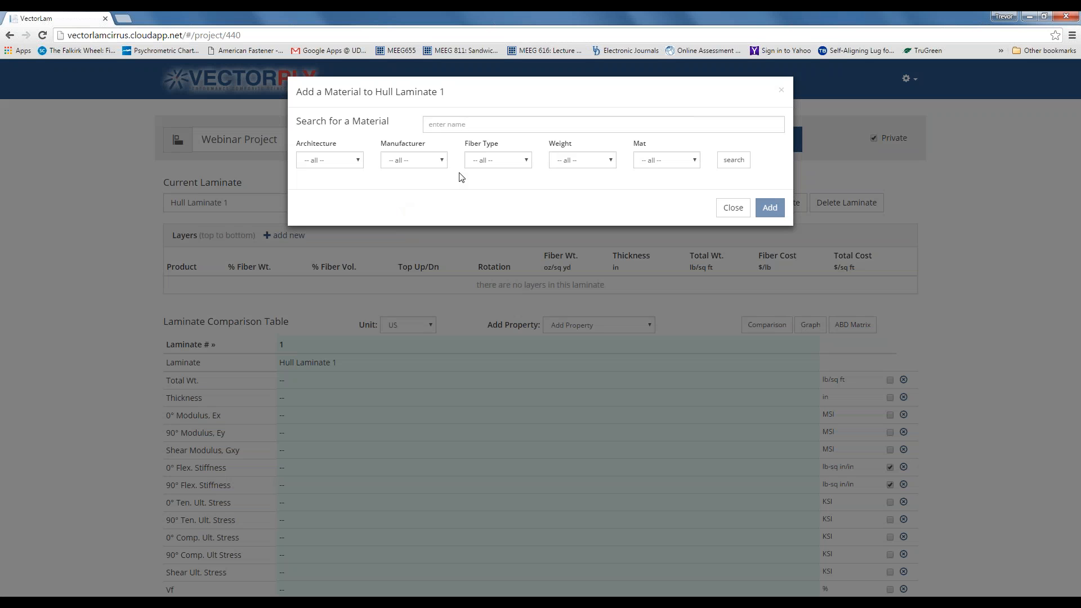
- Review the architecture, manufacturer, fiber type, weight and mat filters, leaving all unrestricted
click(359, 161)
click(359, 161)
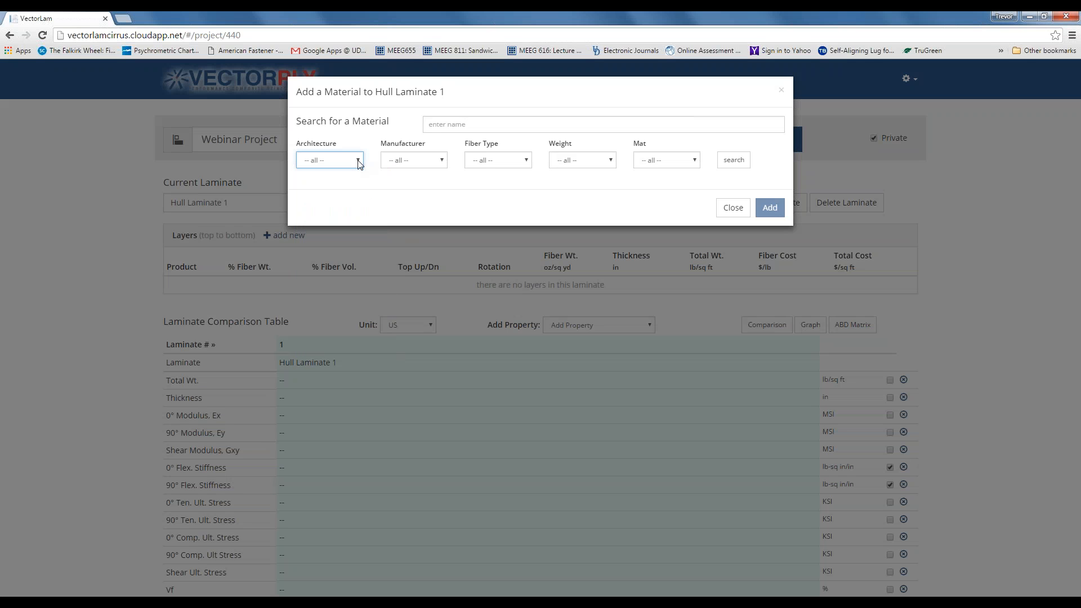
click(443, 162)
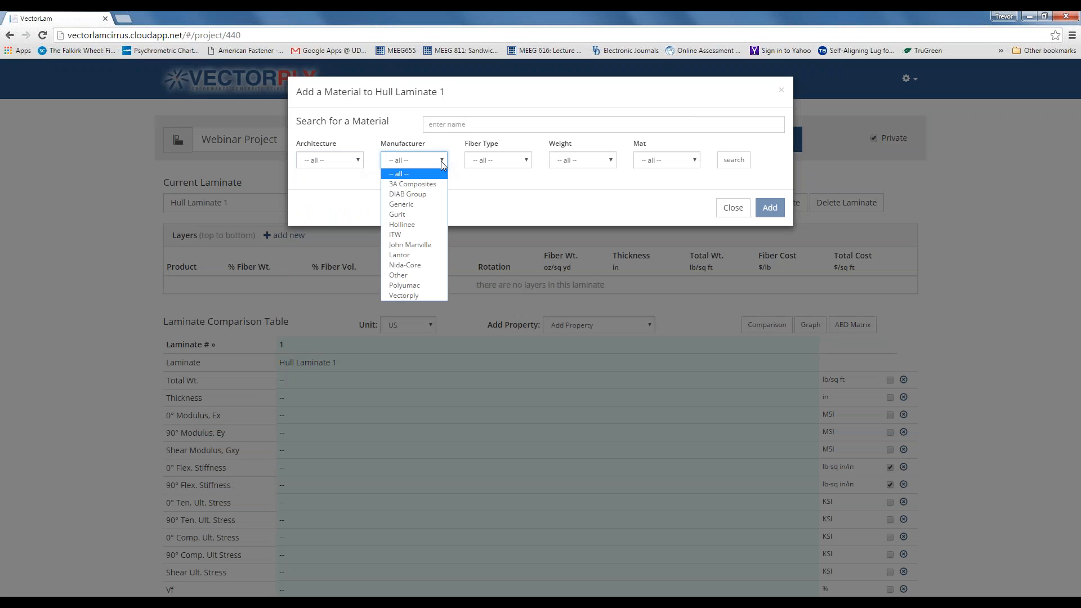
click(442, 162)
click(526, 162)
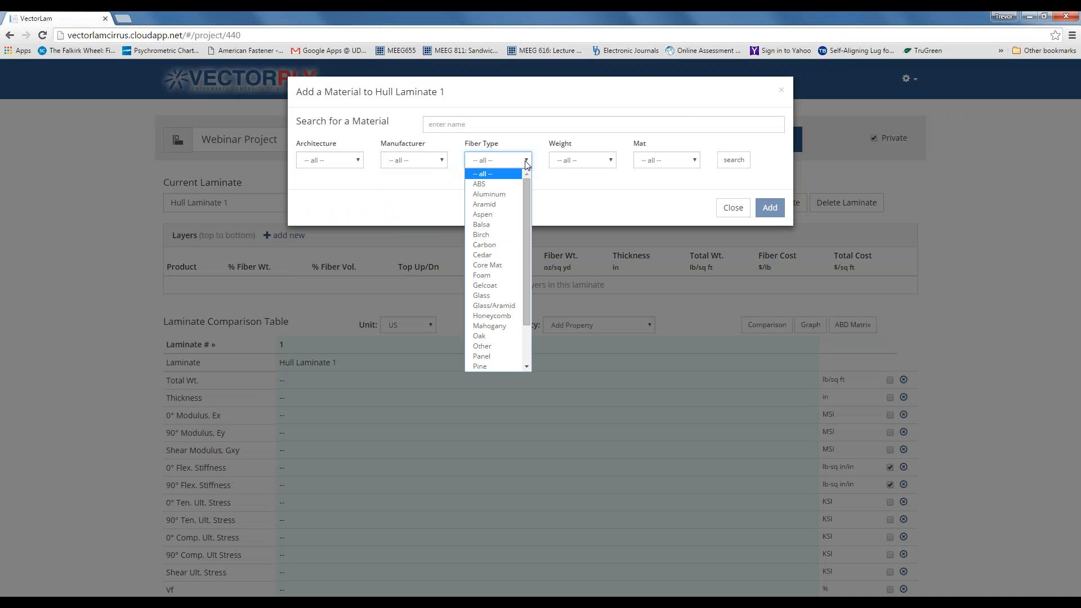
click(526, 162)
click(612, 163)
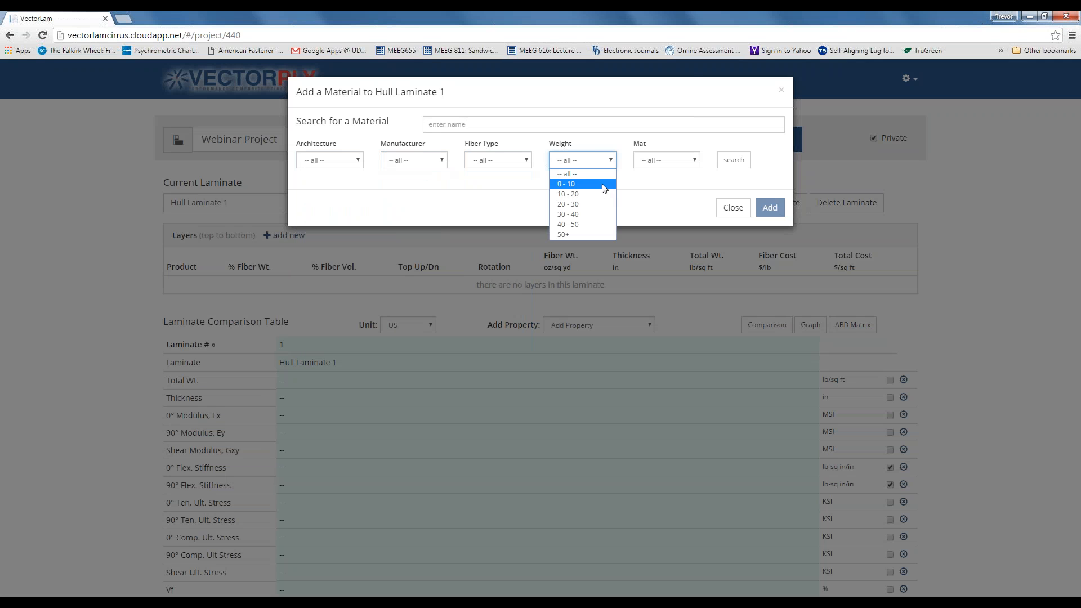
click(613, 151)
click(694, 164)
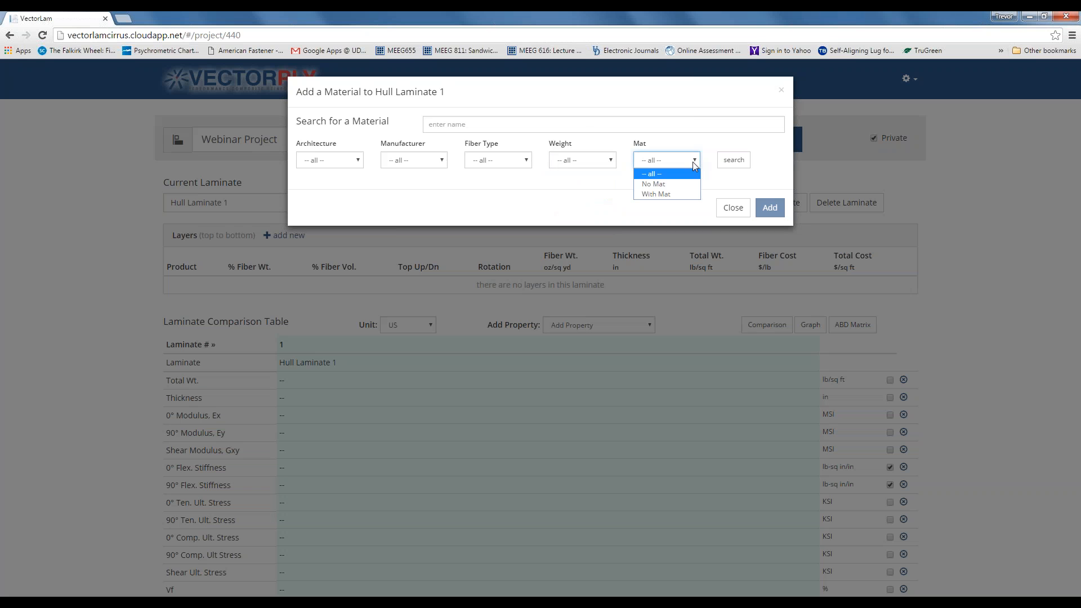
click(693, 161)
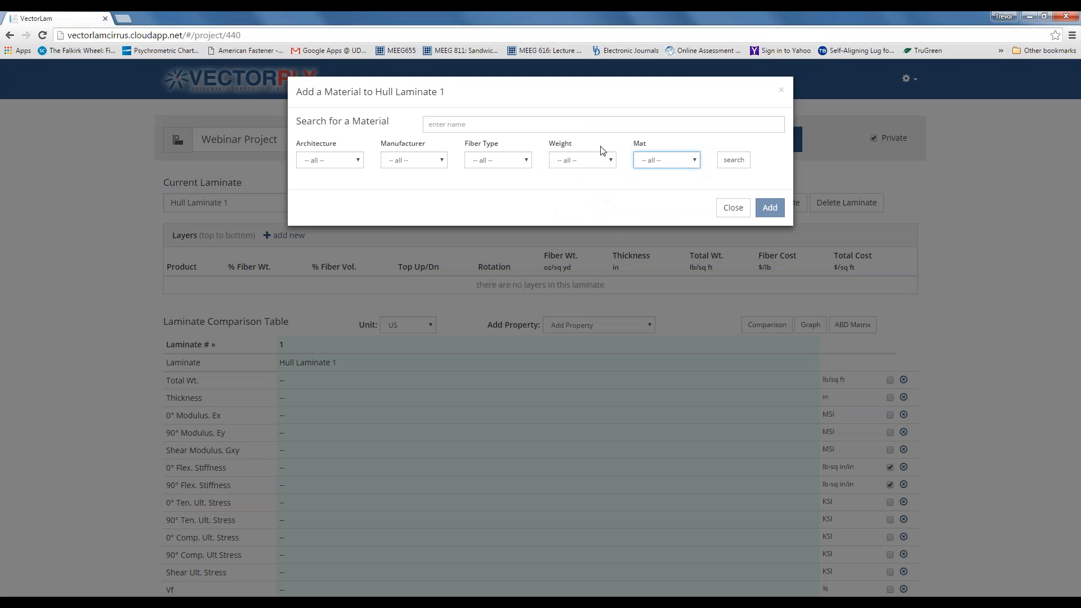
- Search materials for '1.5 oz' and pick Chopped Mat - 1.5 oz
click(586, 124)
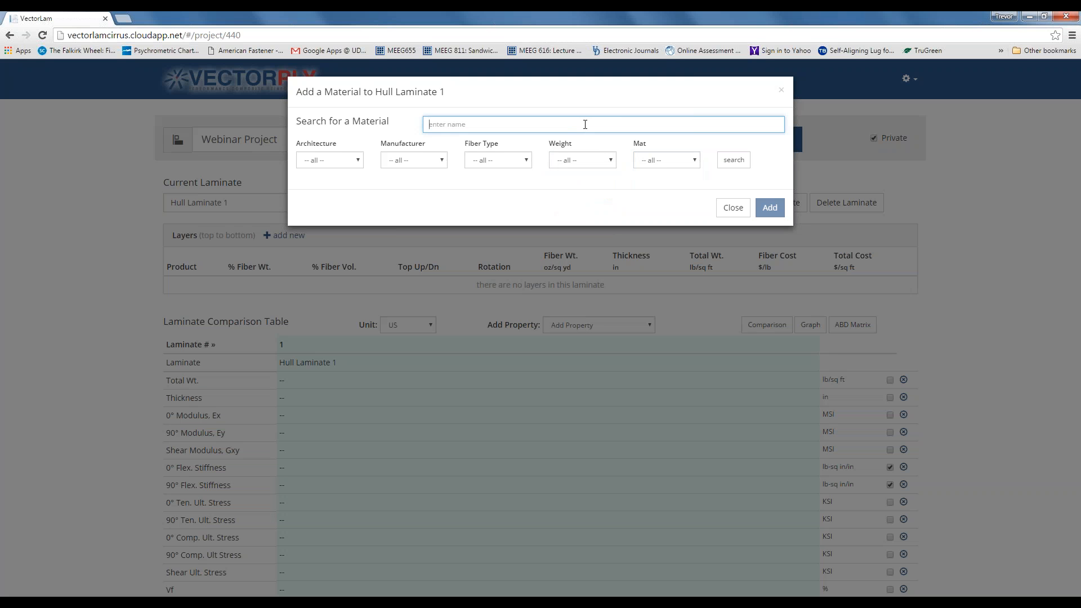
text(1.5 oz)
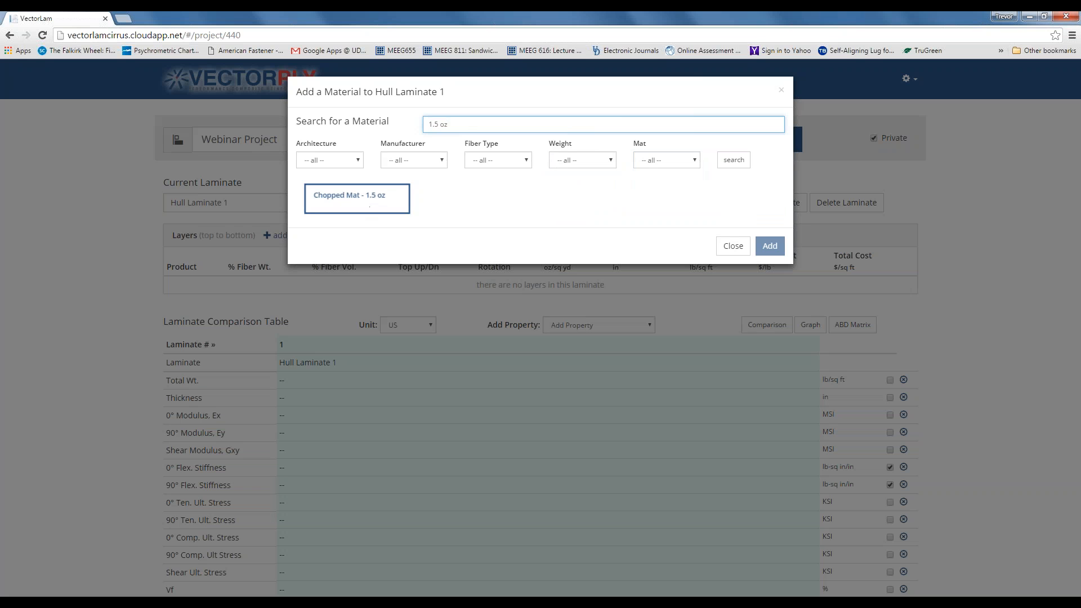
drag(453, 124, 411, 123)
text(1.5)
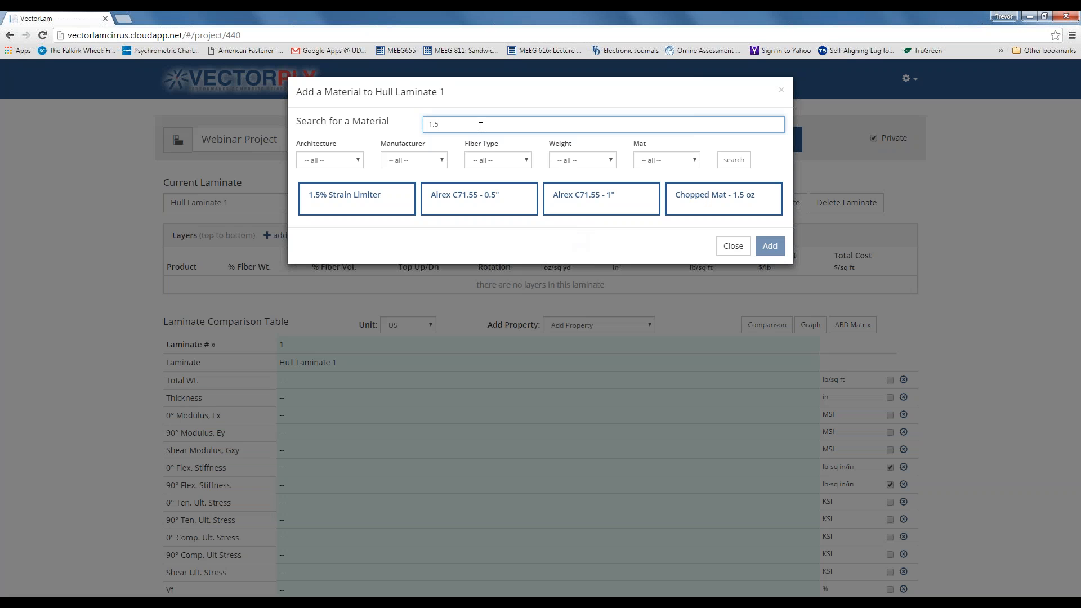
text(oz)
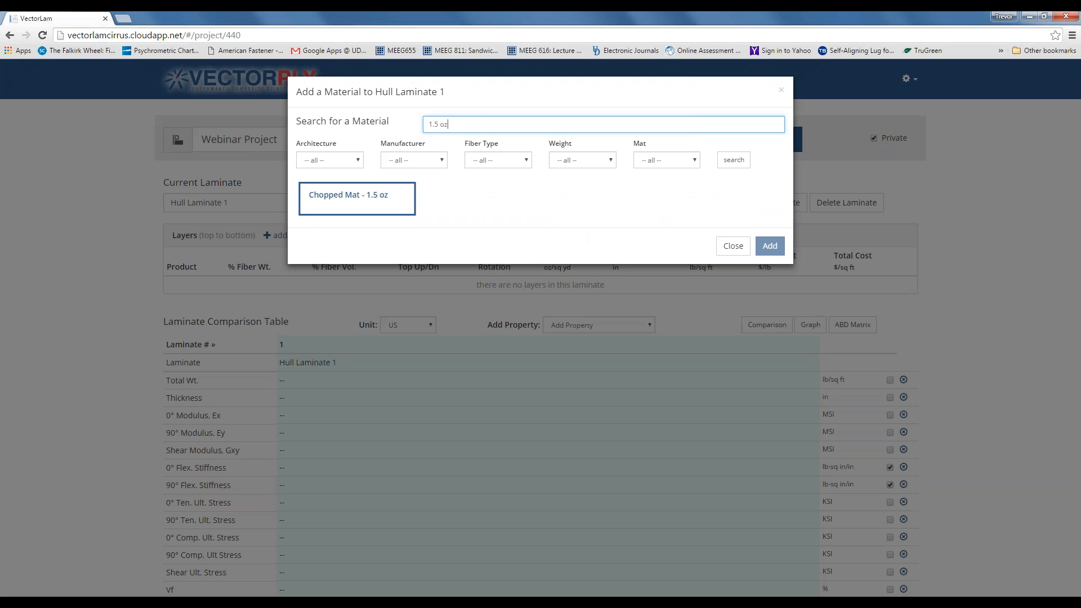
click(370, 208)
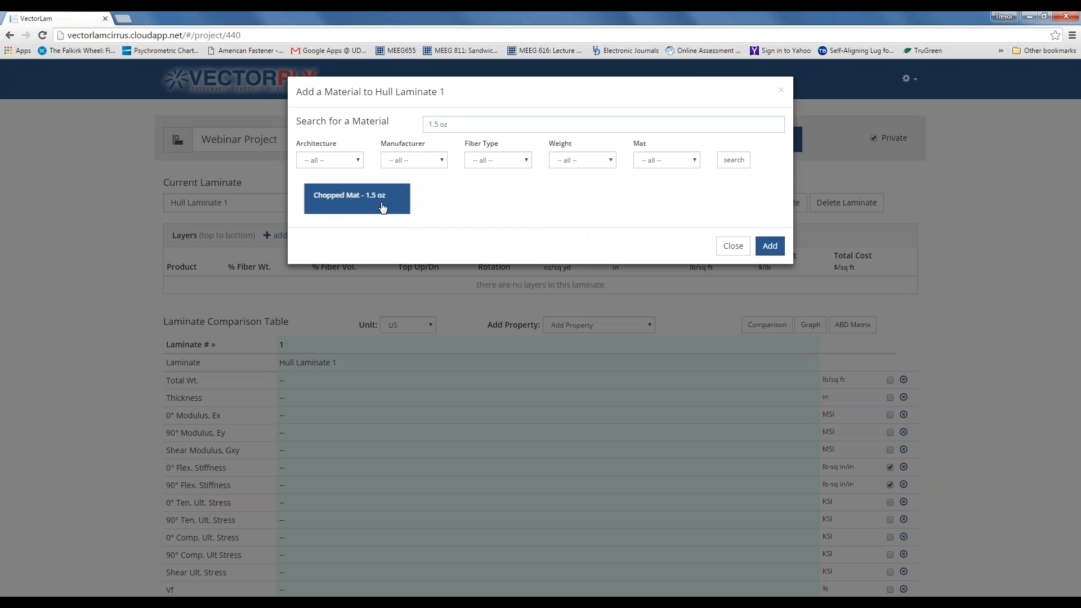
- Add Chopped Mat - 1.5 oz as the first layer (0.036 in, 0.271 lb/sq ft)
click(771, 248)
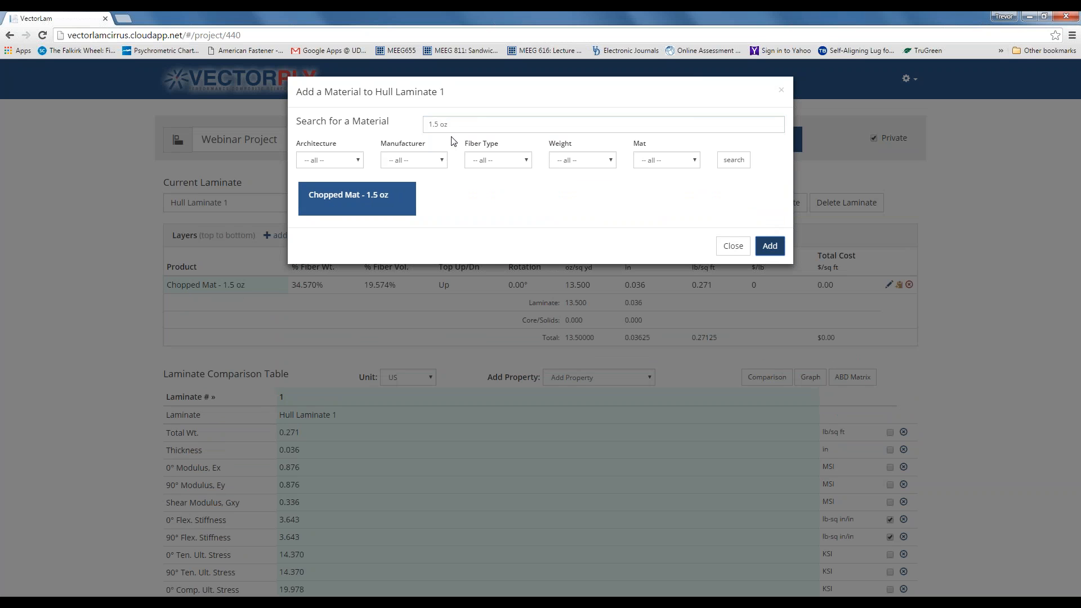
triple_click(438, 124)
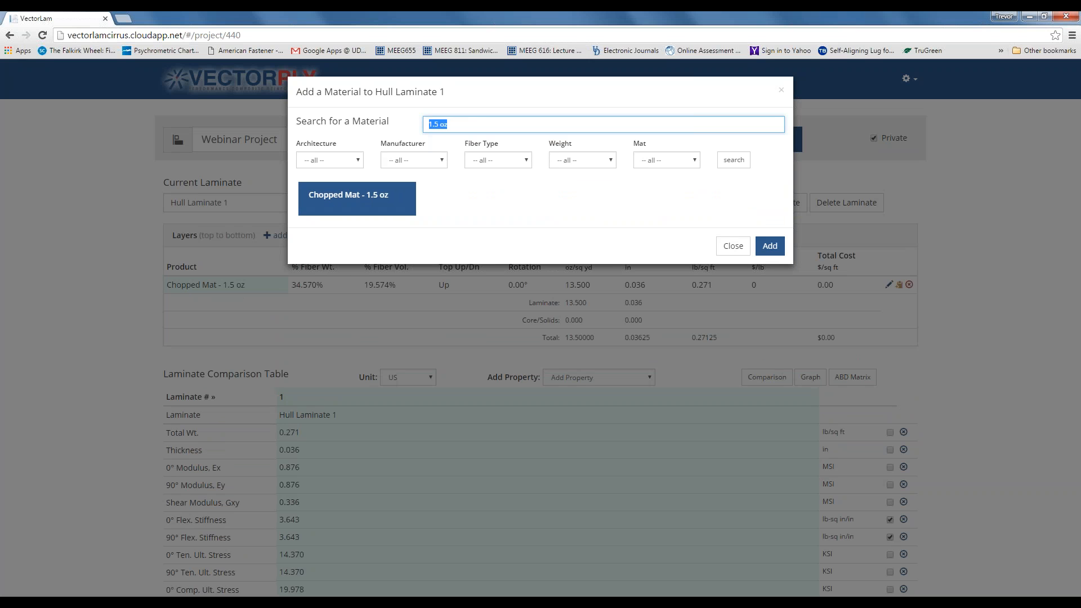
- Search for 2408 and add two E-BXM 2408 layers, reaching 0.149 in and 1.201 lb/sq ft
text(2408)
key(Return)
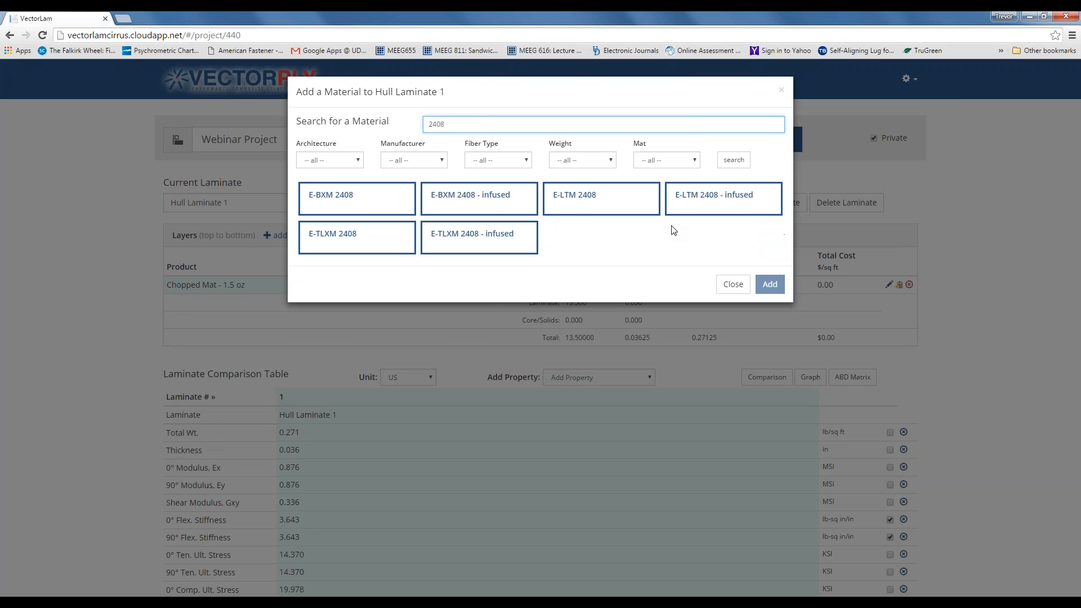
click(589, 205)
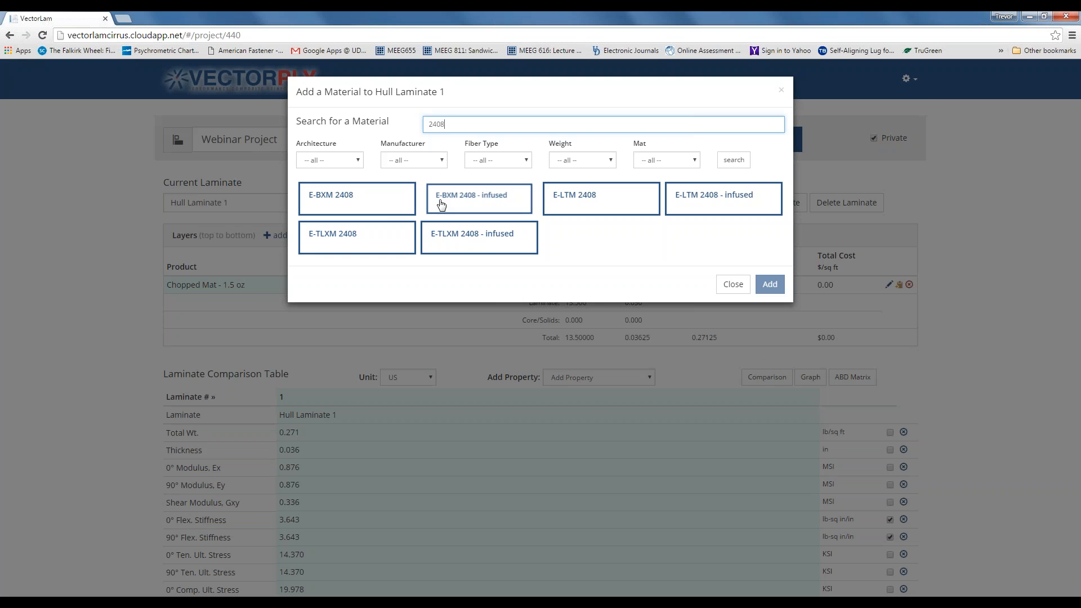
click(374, 204)
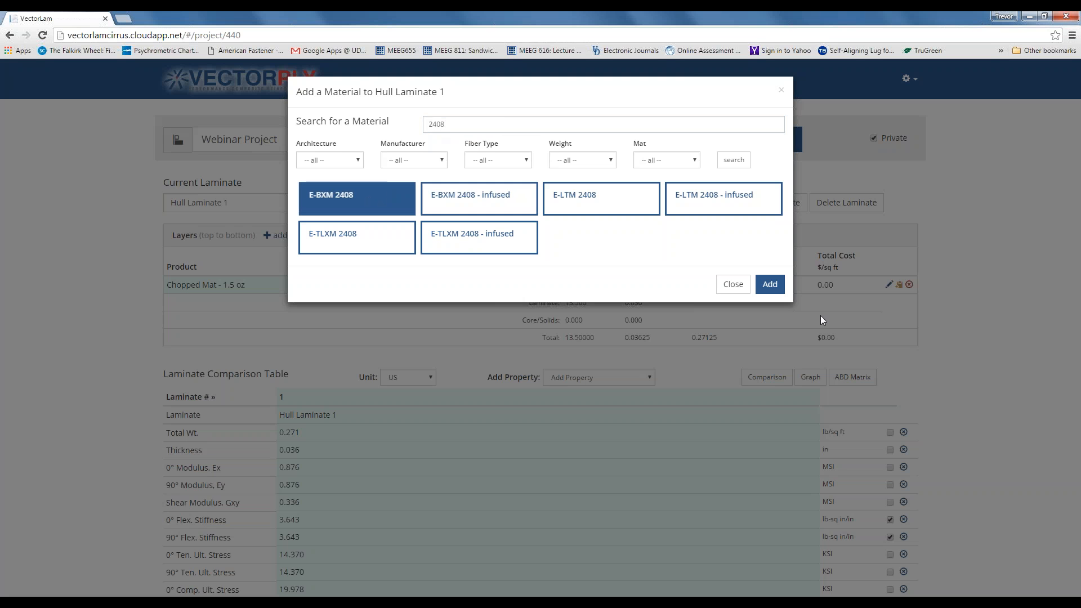
click(771, 284)
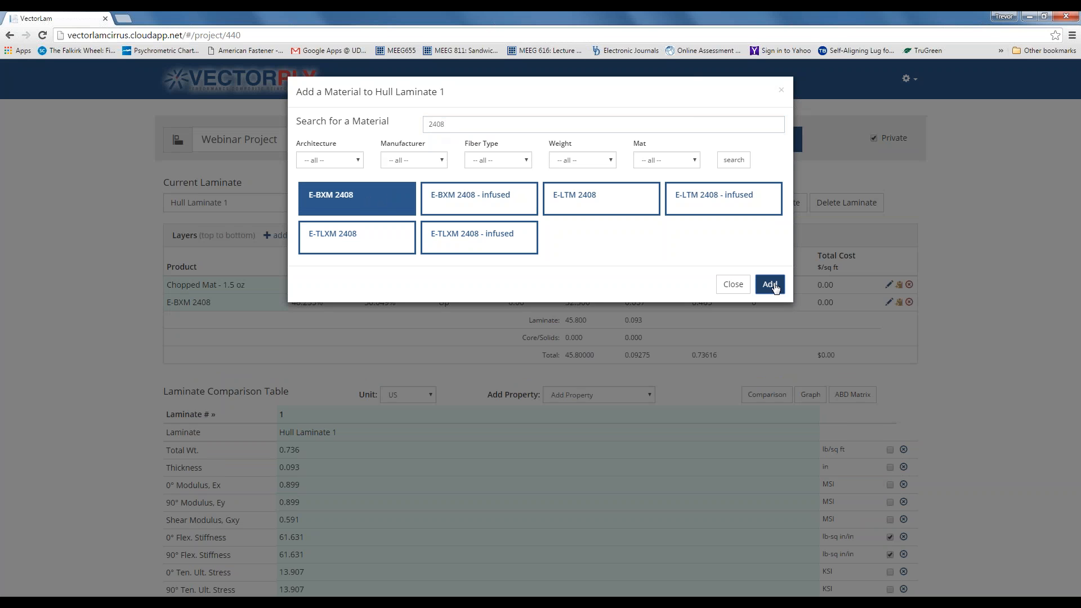
click(771, 285)
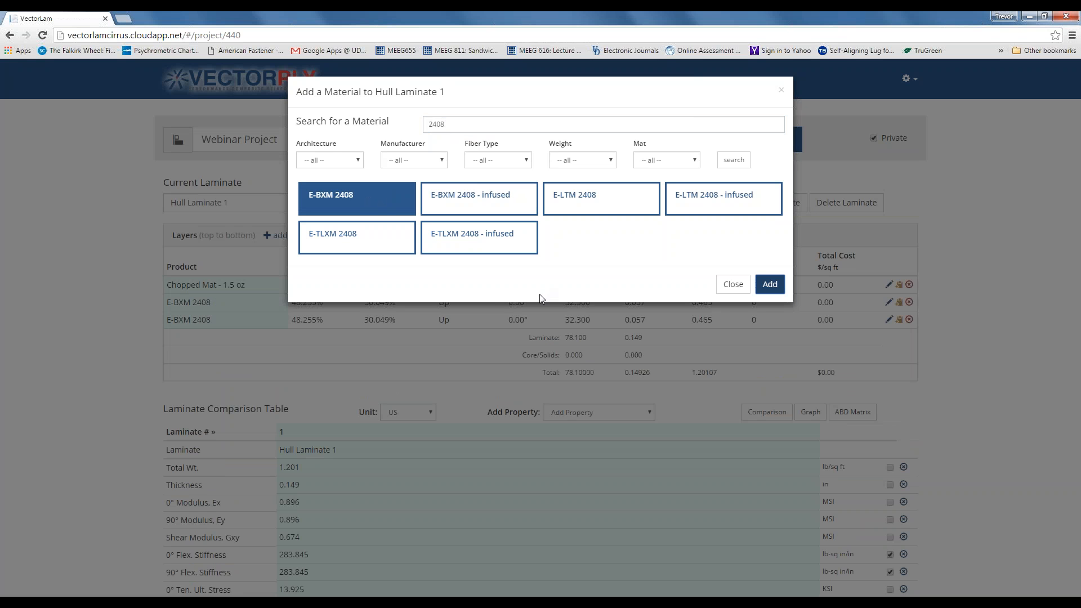
double_click(429, 125)
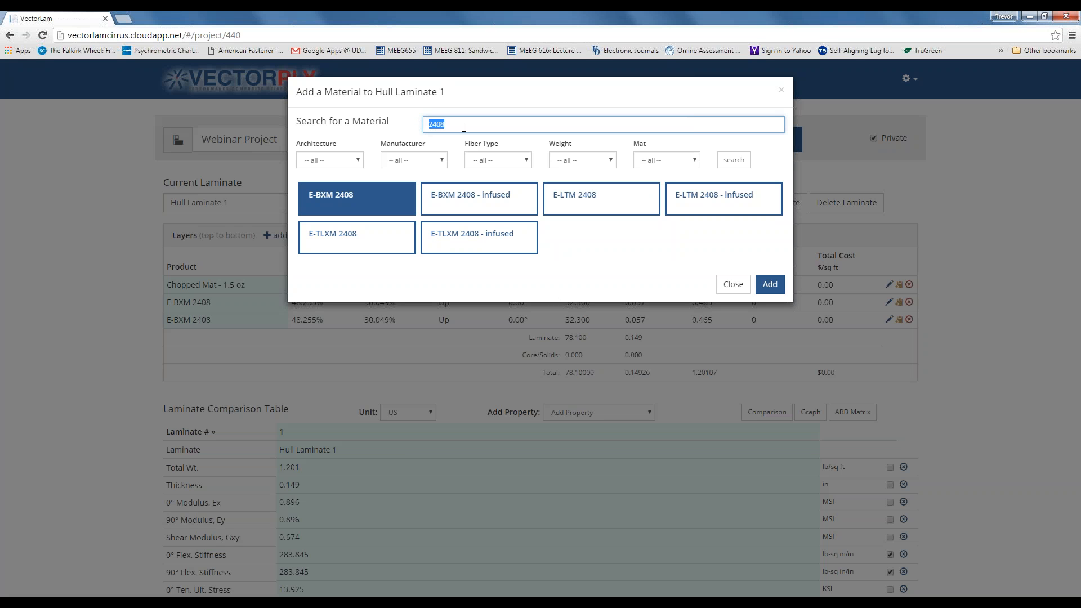
- Search 4410 and add three E-LTM 4410 layers, totaling 0.408 in and 3.363 lb/sq ft
text(4410)
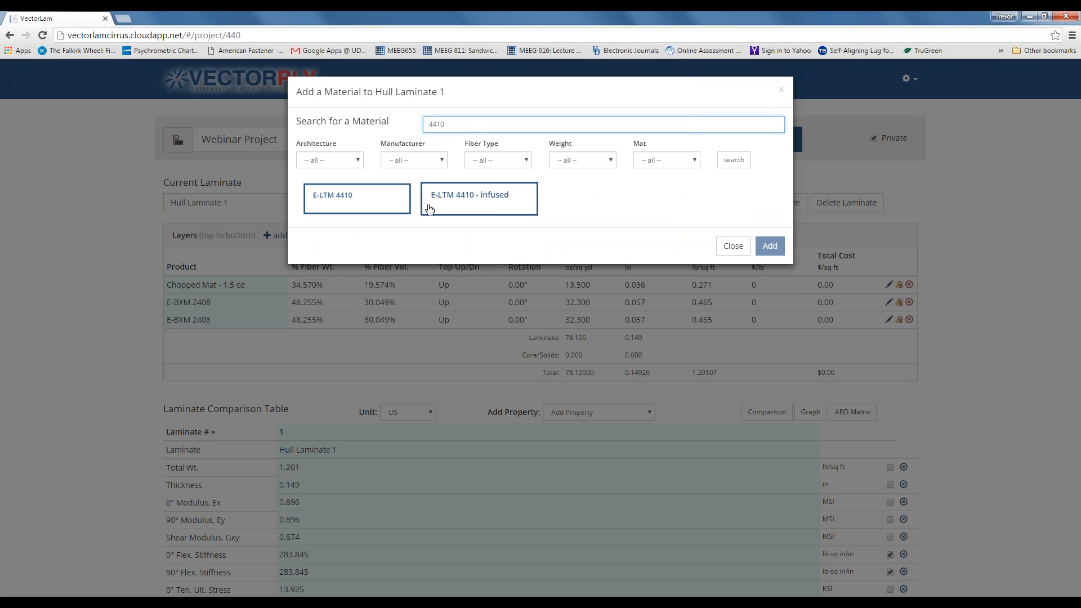
click(368, 212)
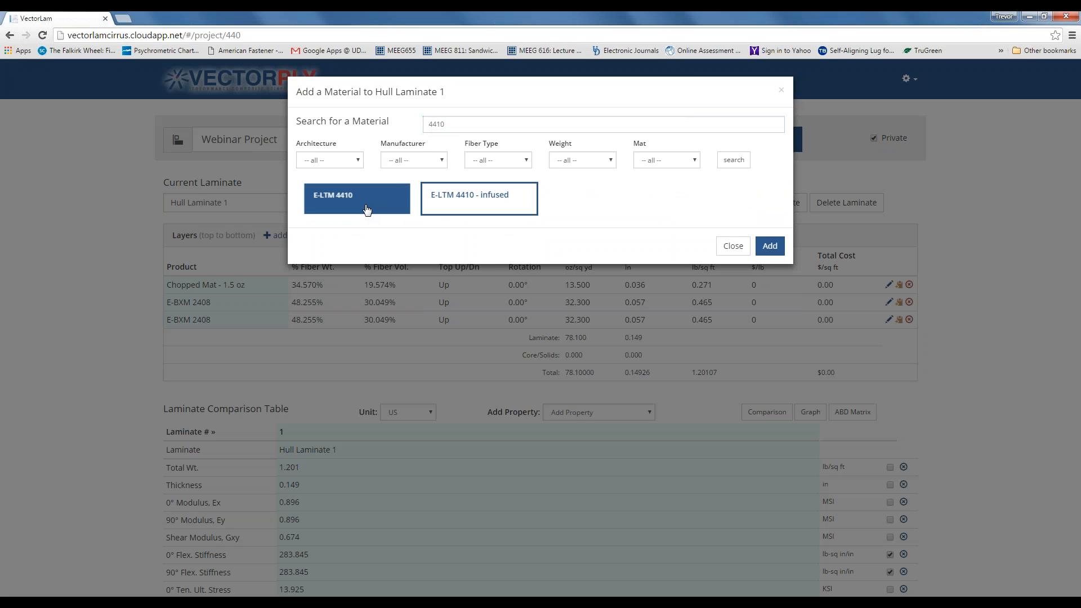
click(766, 249)
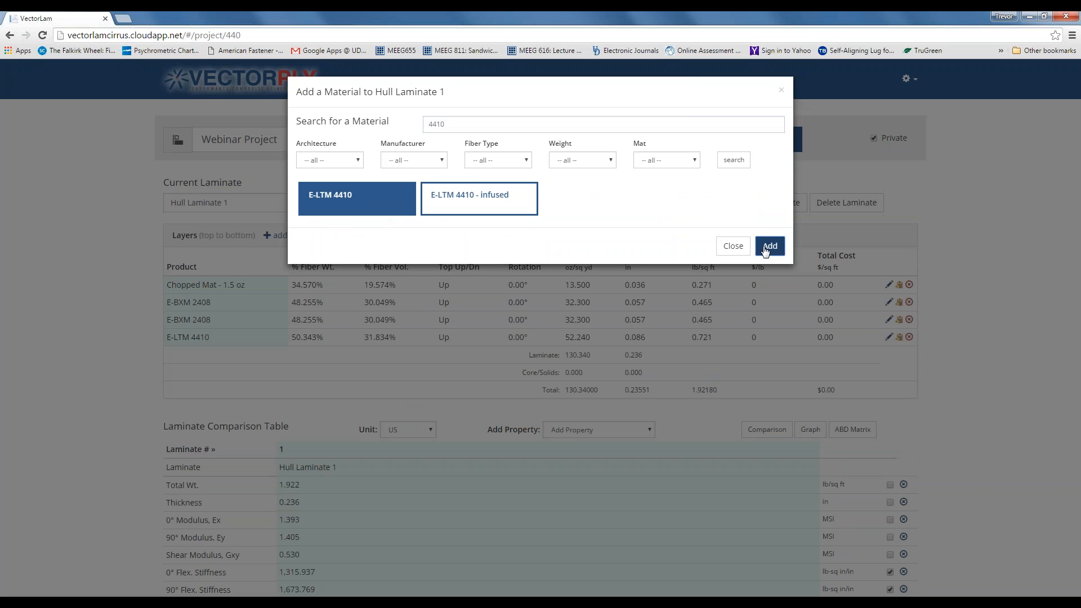
click(765, 248)
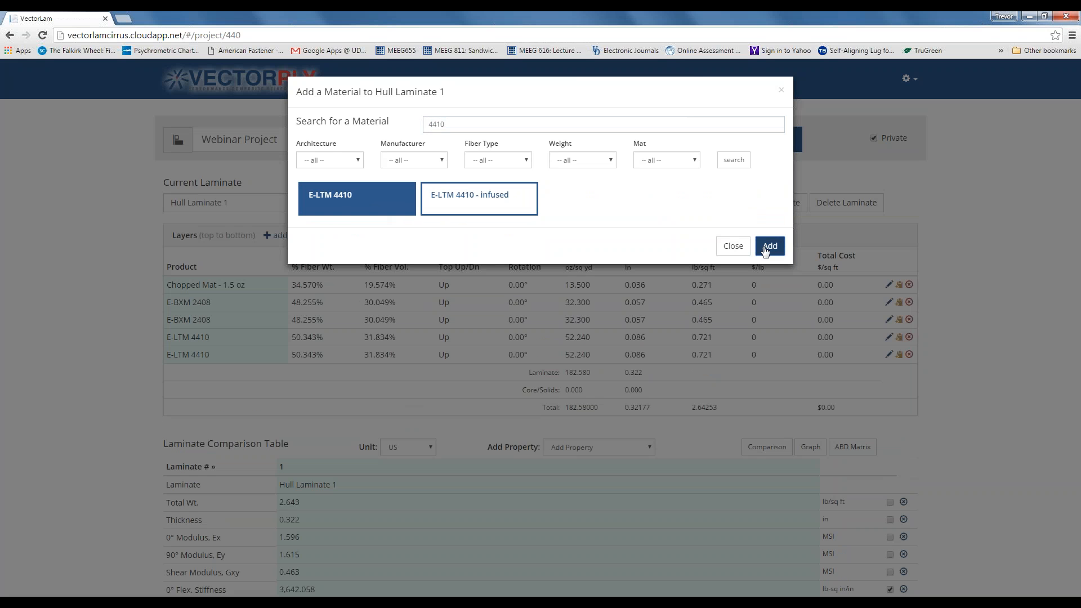
click(765, 249)
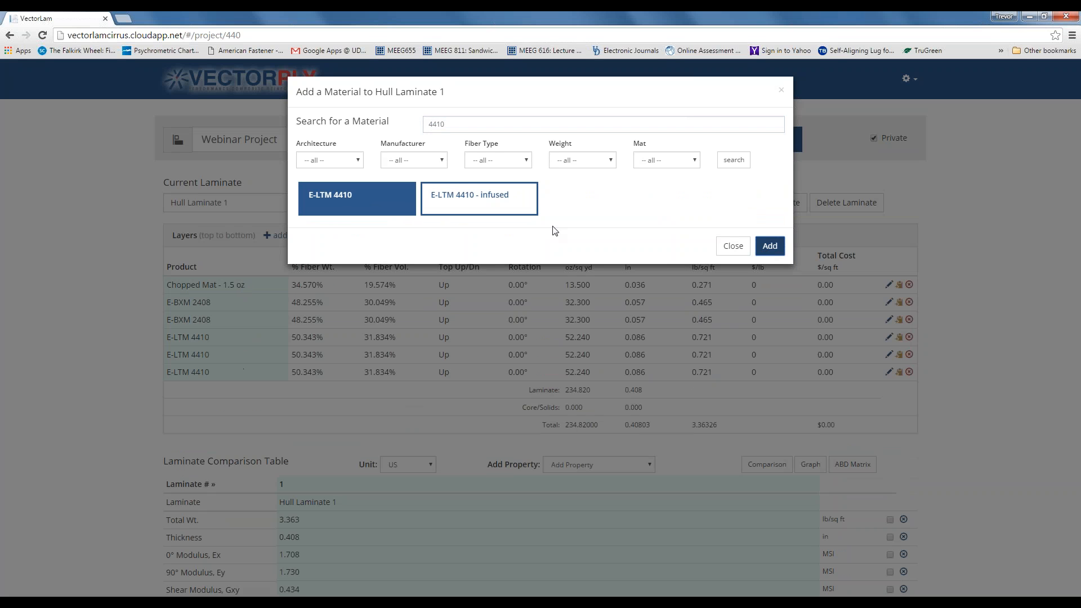
click(732, 247)
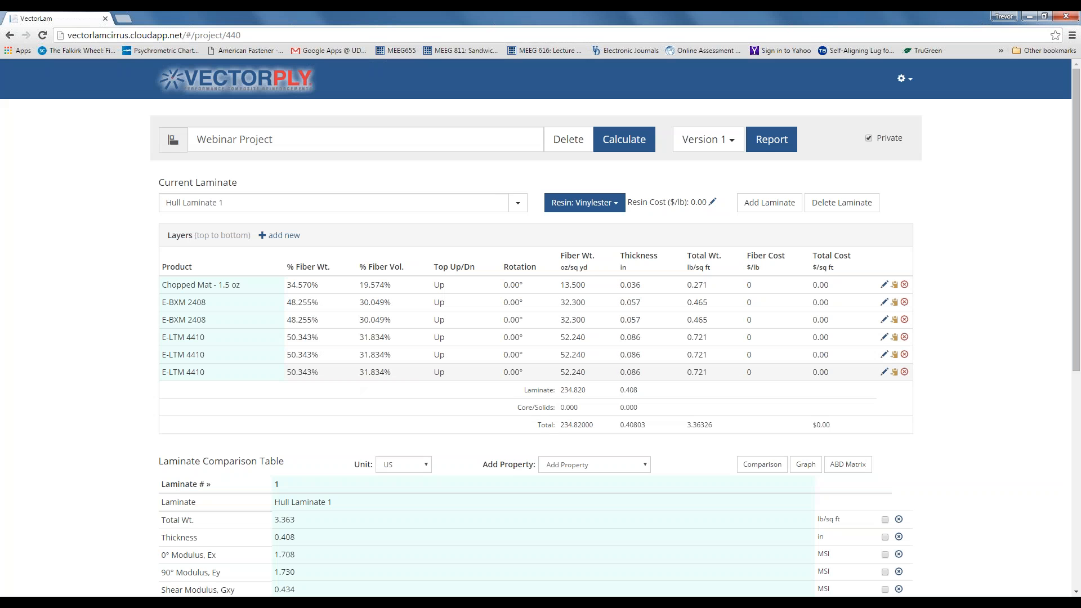
- Drag the second E-BXM 2408 row below the three E-LTM 4410 rows
scroll(273, 326, down, 1)
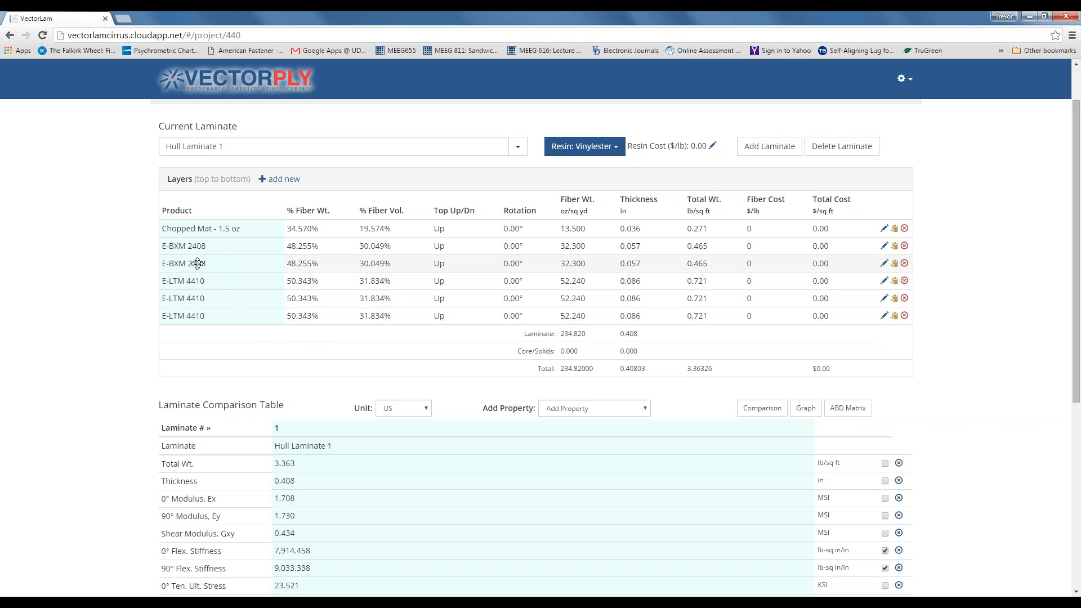
drag(197, 263, 200, 316)
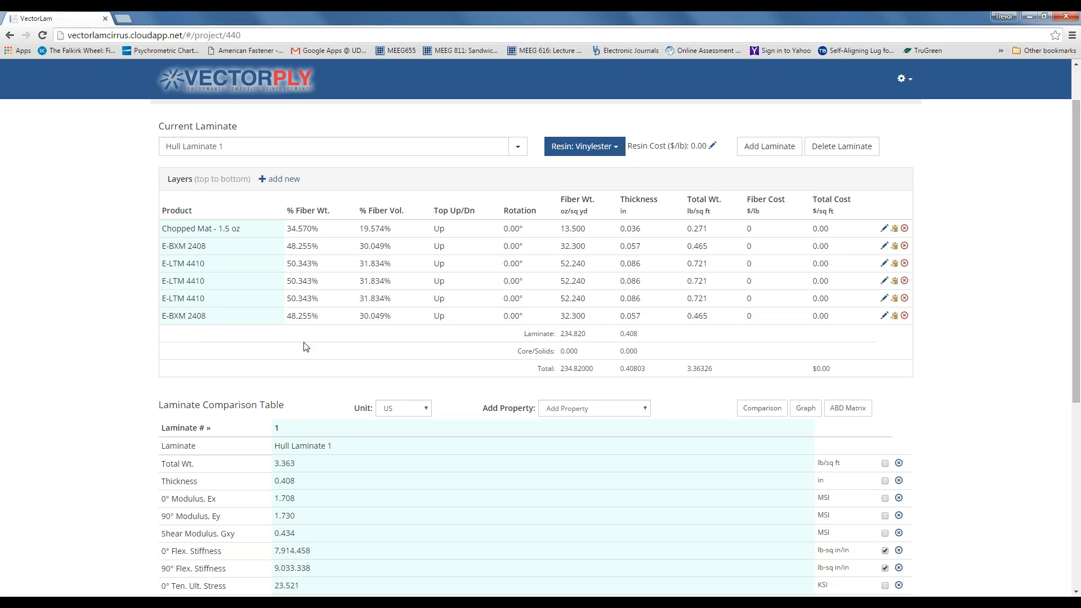
scroll(306, 346, up, 1)
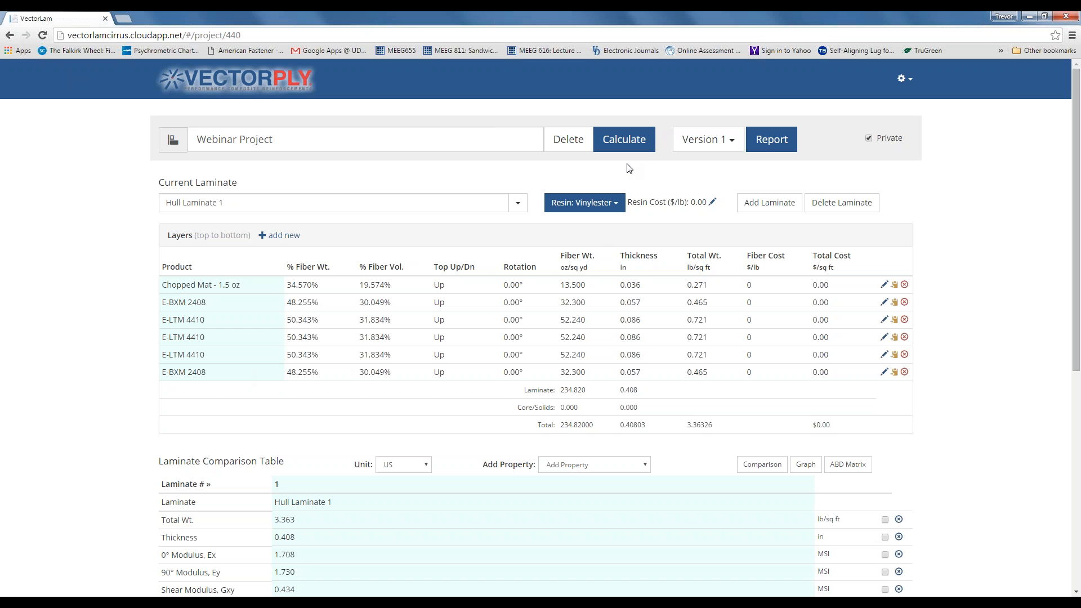
- Recalculate Hull Laminate 1's properties, giving a shear modulus Gxy of 0.471 MSI
click(624, 139)
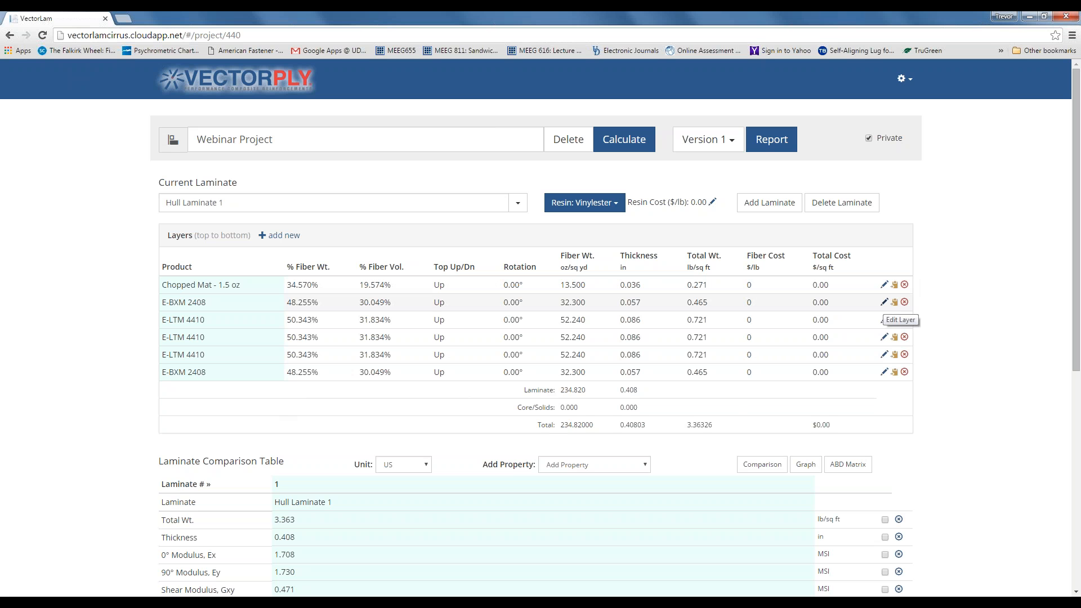
- Put the E-BXM 2408, three E-LTM 4410 and bottom E-BXM 2408 layers into edit mode
click(884, 302)
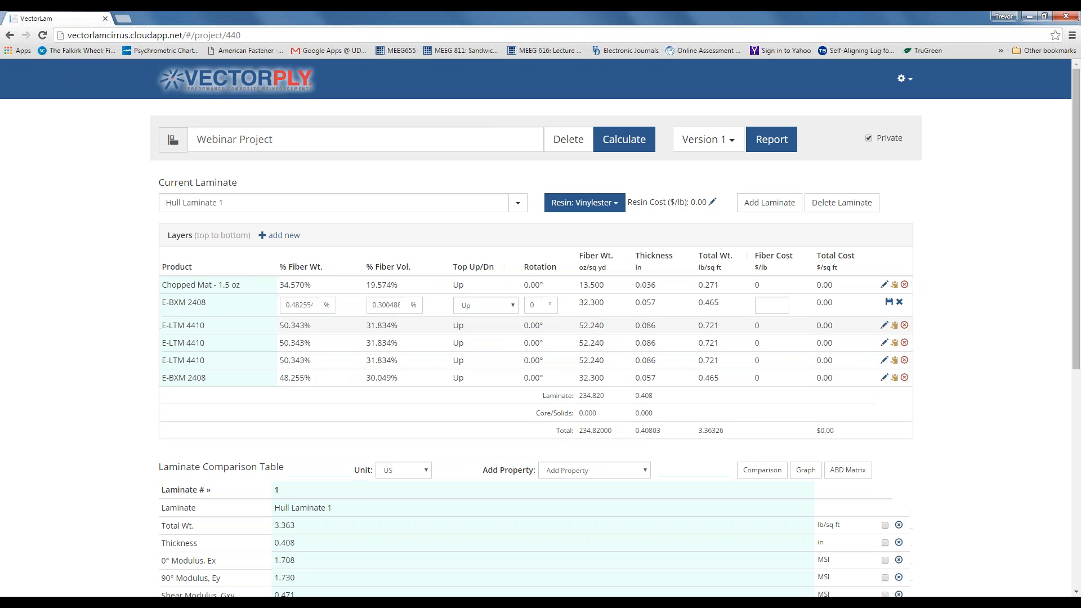
click(885, 325)
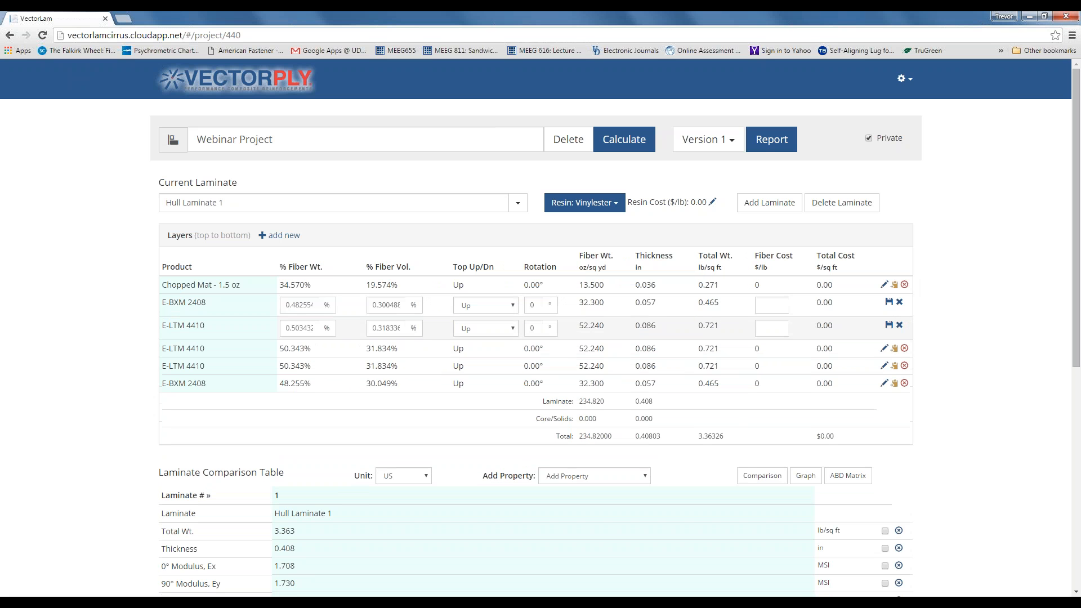
click(885, 348)
click(883, 372)
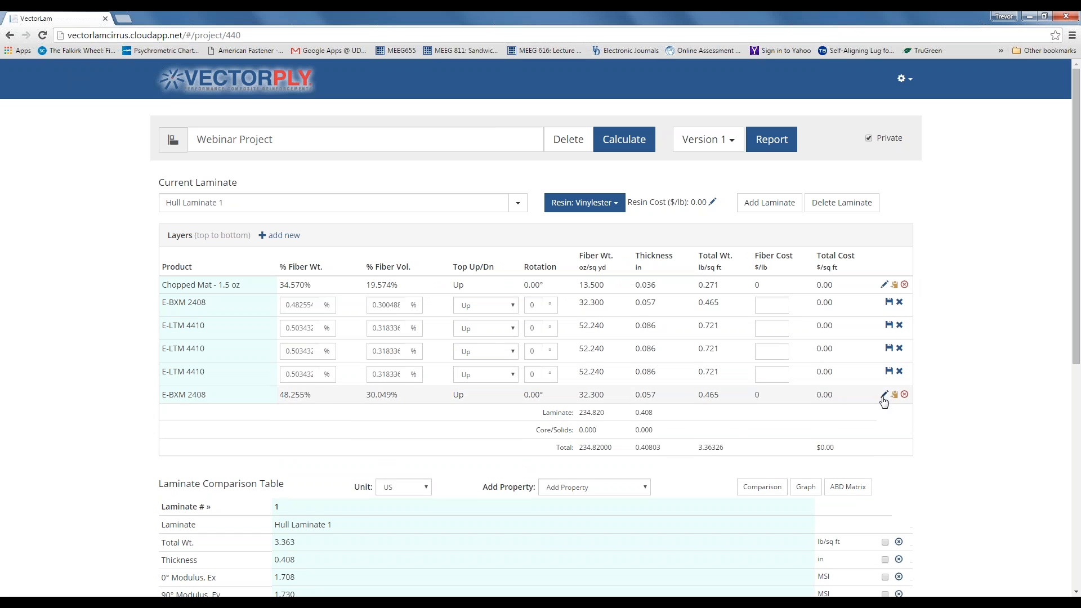
click(884, 395)
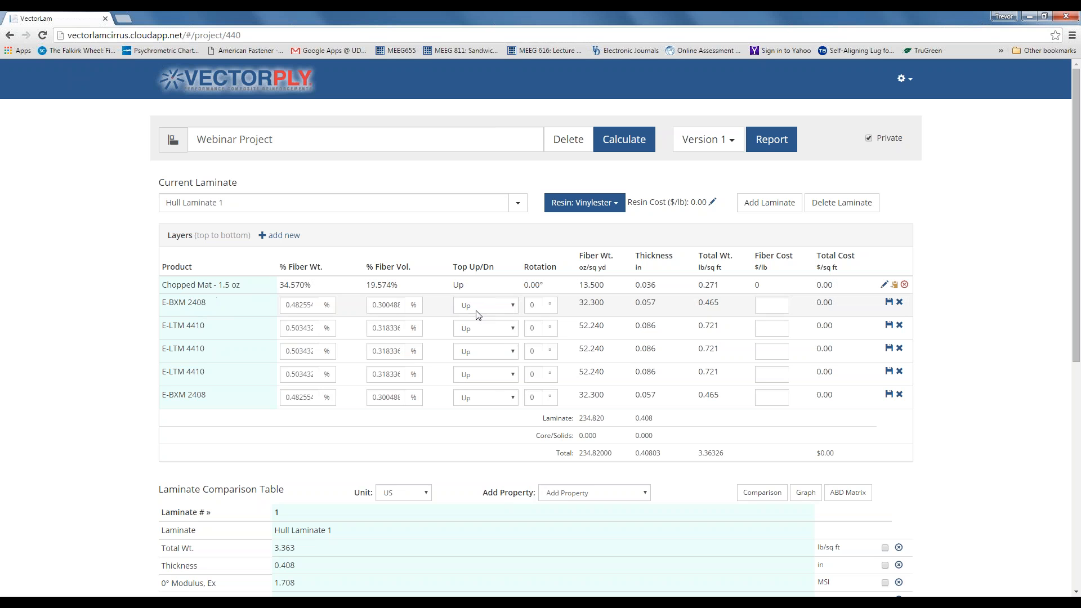
- Set both E-BXM 2408 layers and all three E-LTM 4410 layers to Down orientation
click(513, 309)
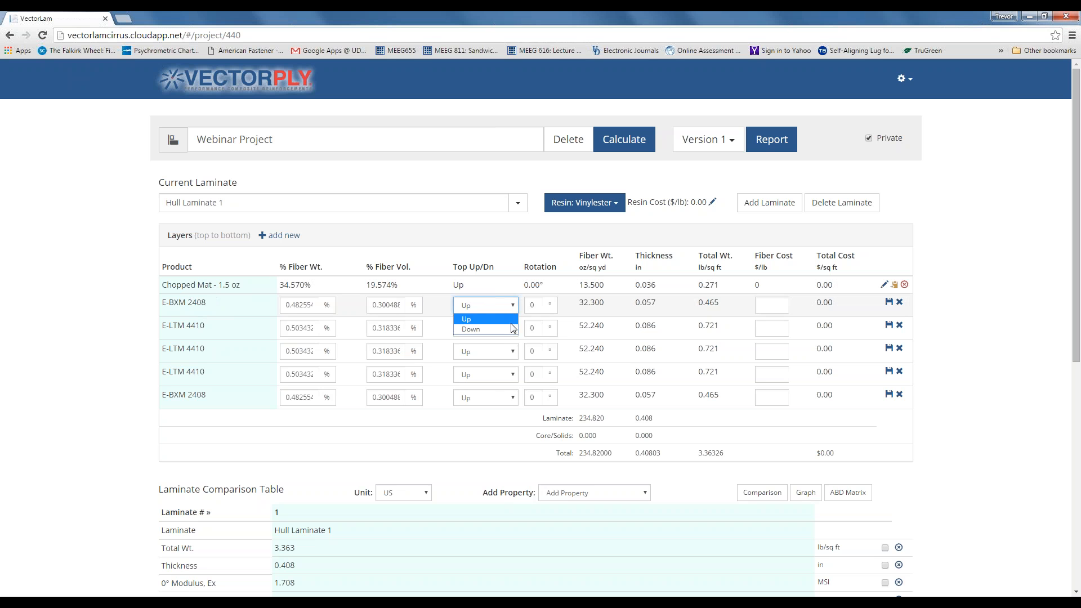
click(513, 329)
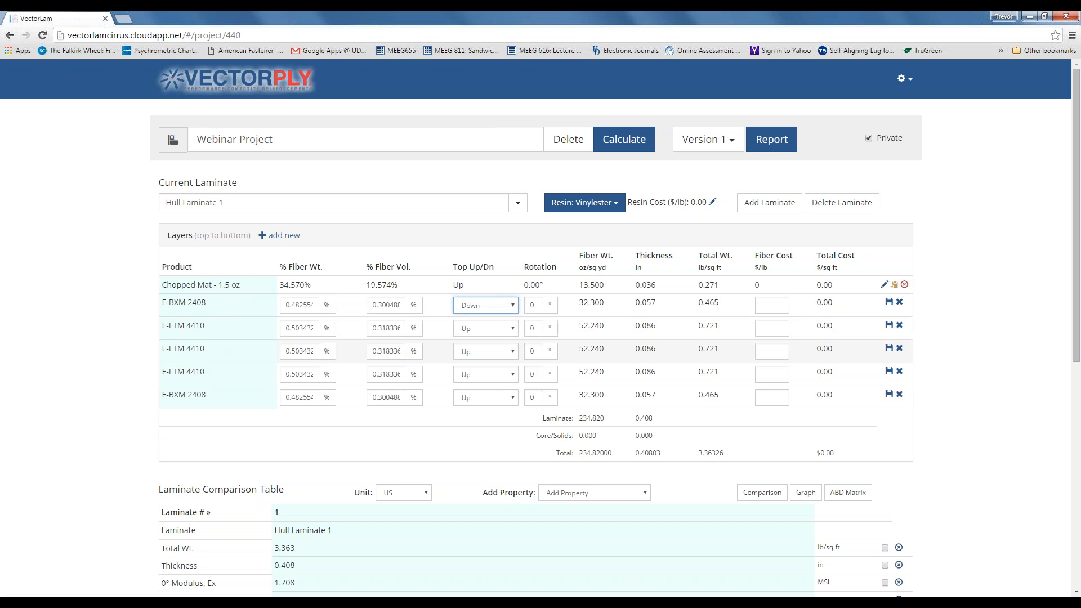
click(512, 328)
click(512, 352)
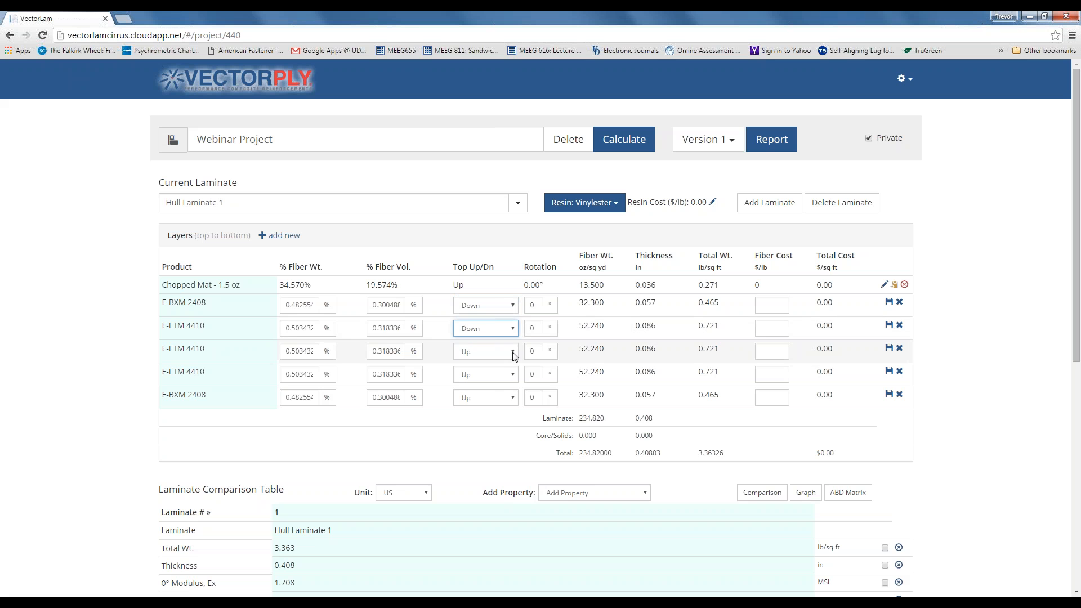
click(512, 351)
click(509, 375)
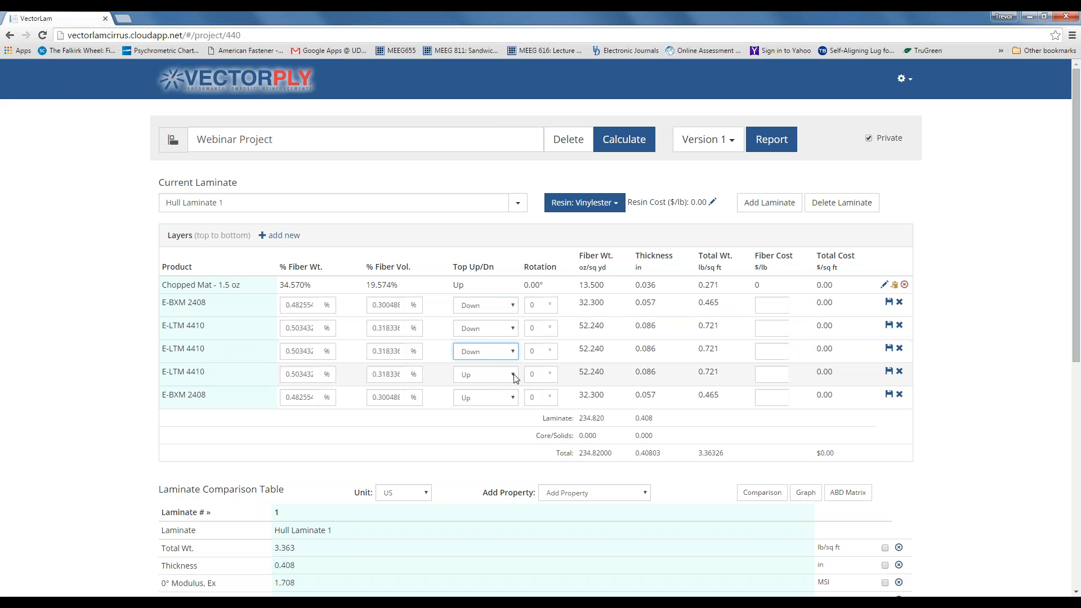
click(509, 375)
click(509, 397)
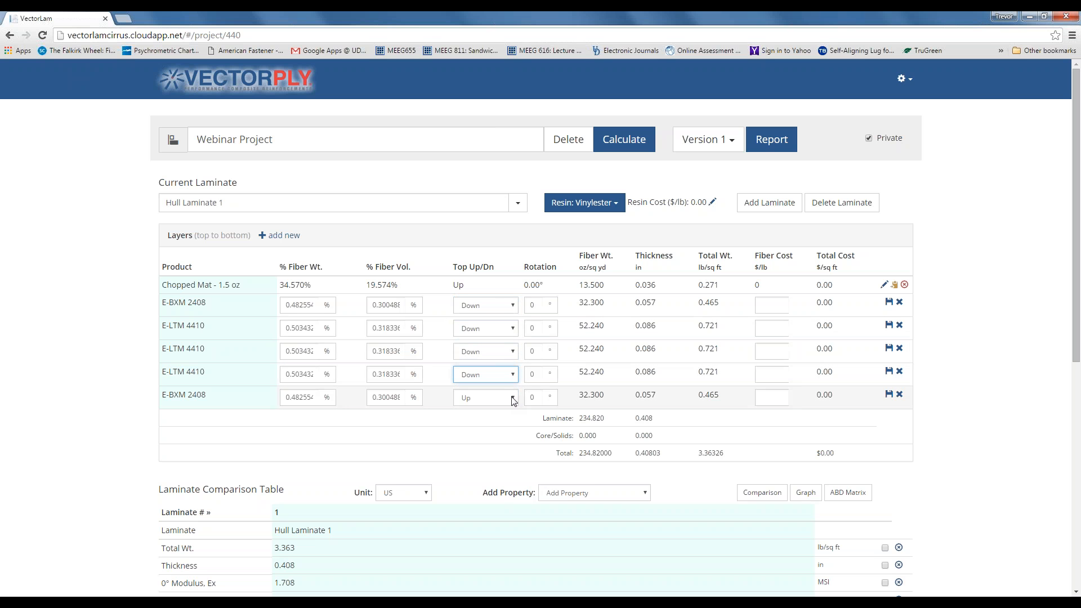
click(508, 399)
click(505, 419)
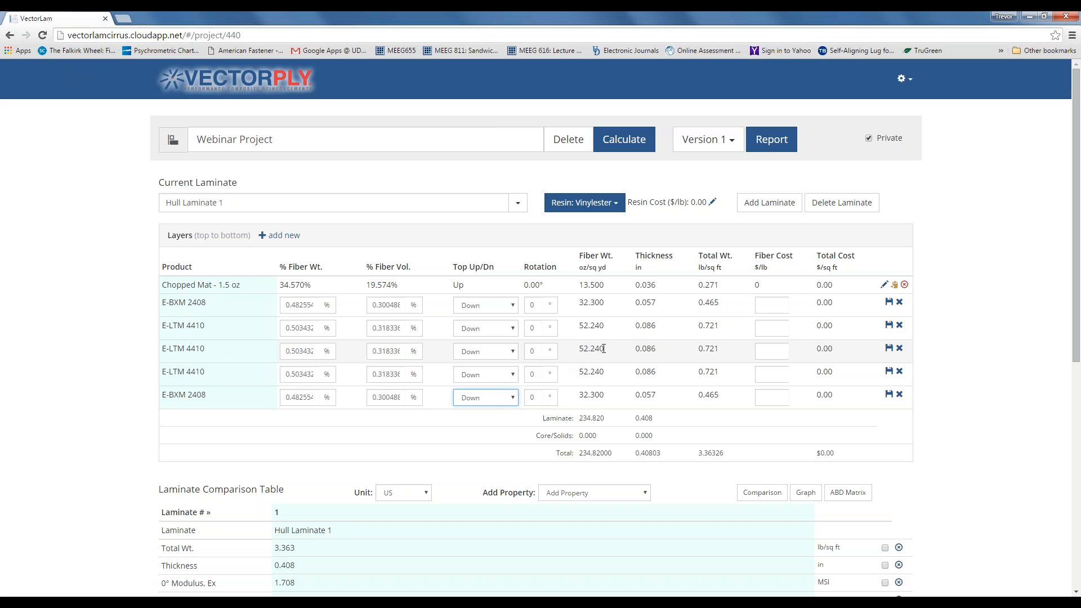
- Save the edited E-BXM 2408, three E-LTM 4410 and bottom E-BXM 2408 layers
click(889, 302)
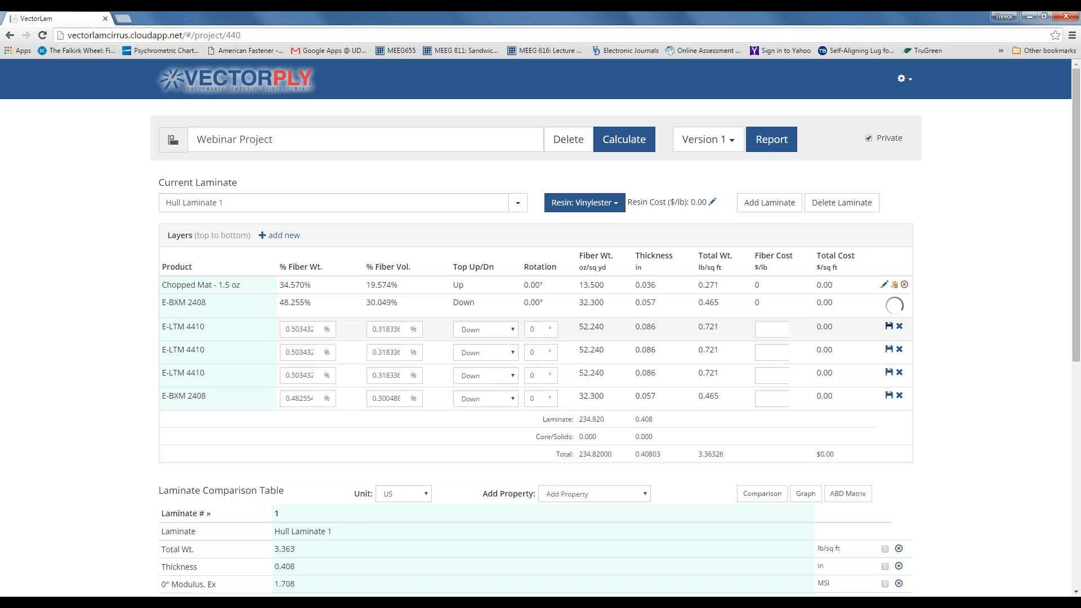
click(889, 320)
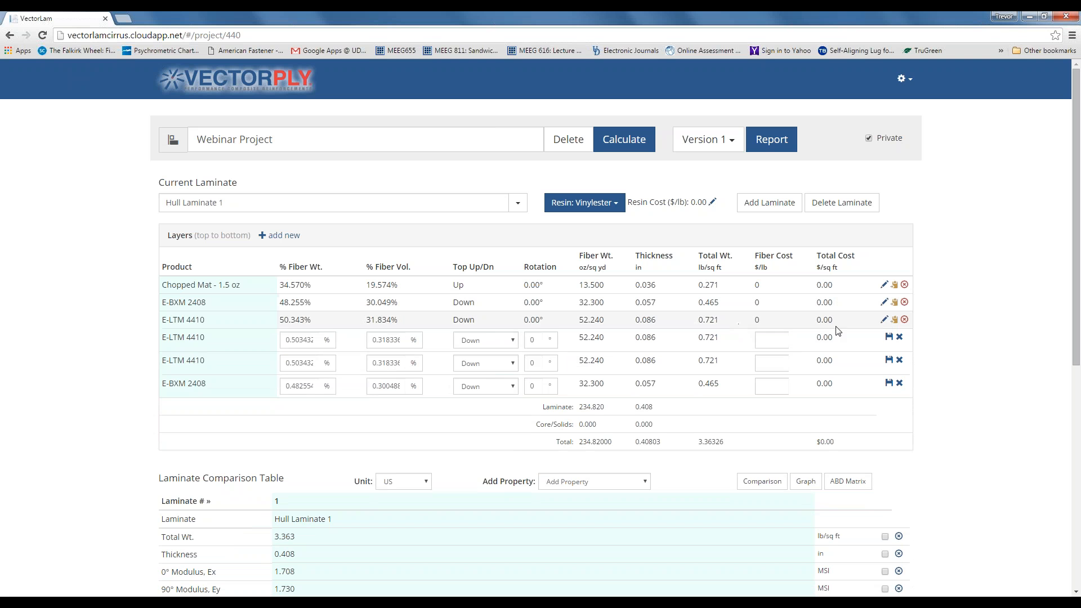
click(889, 337)
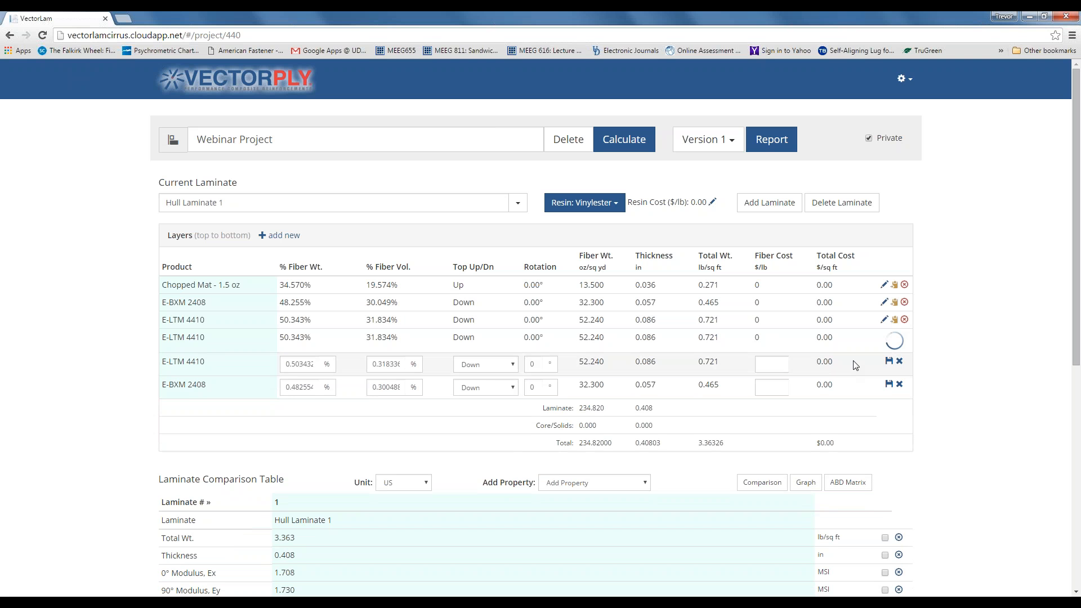
click(889, 354)
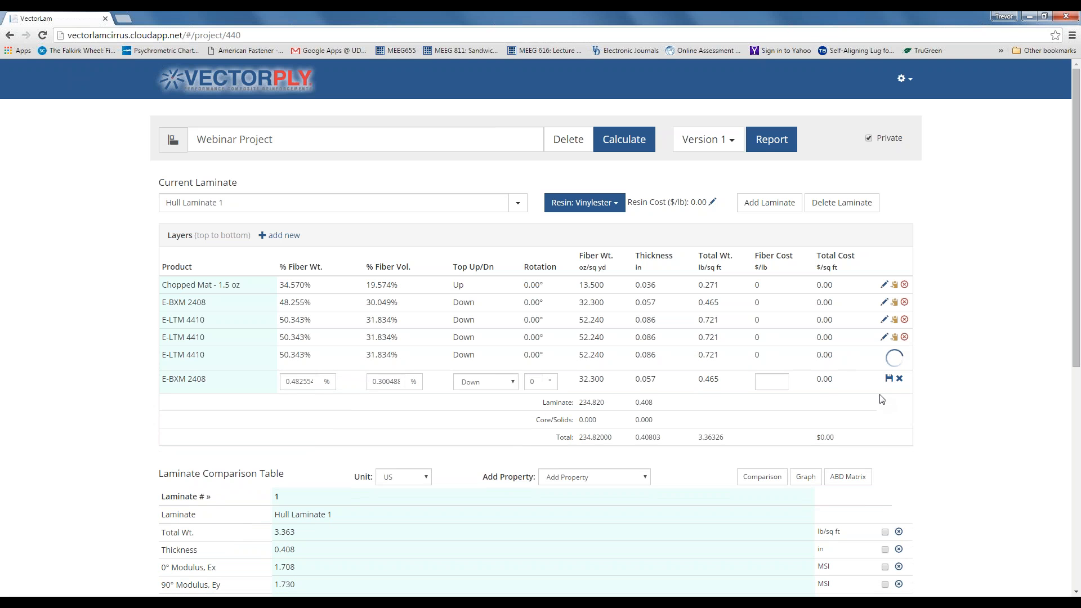
click(889, 372)
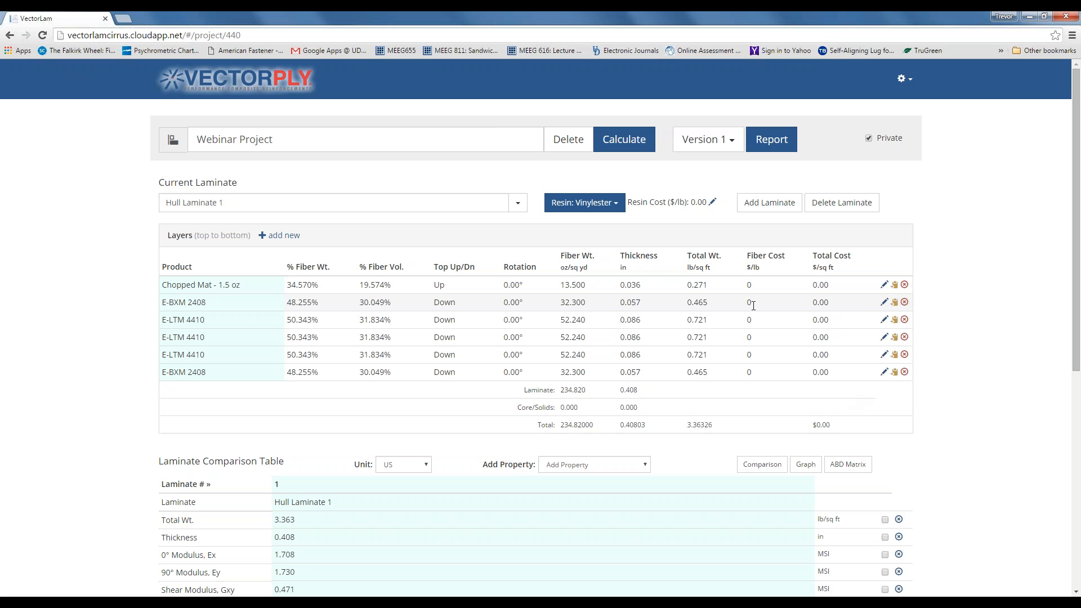
click(895, 303)
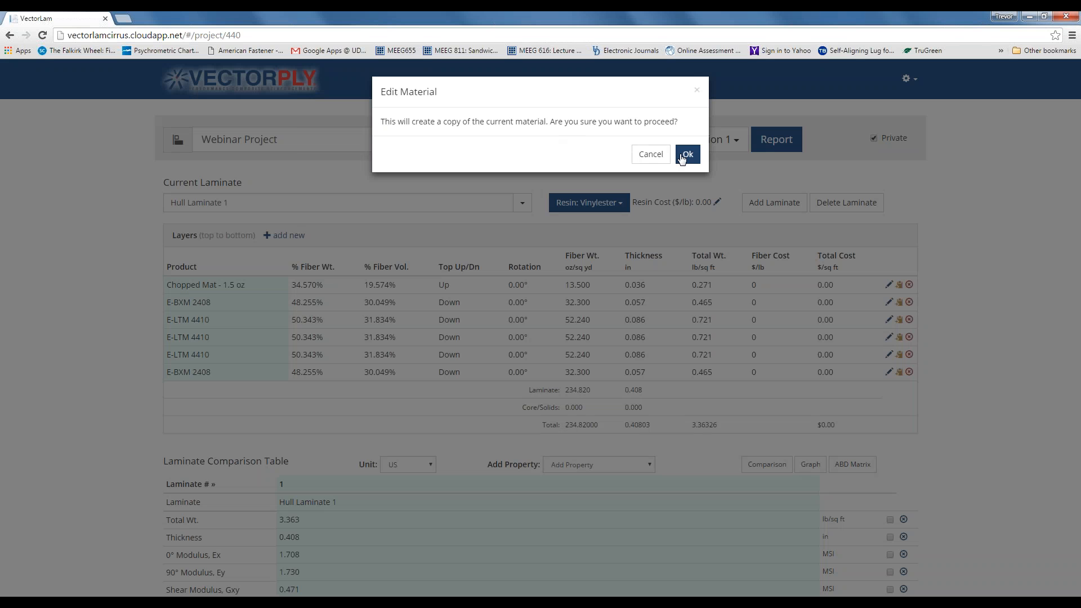
click(652, 155)
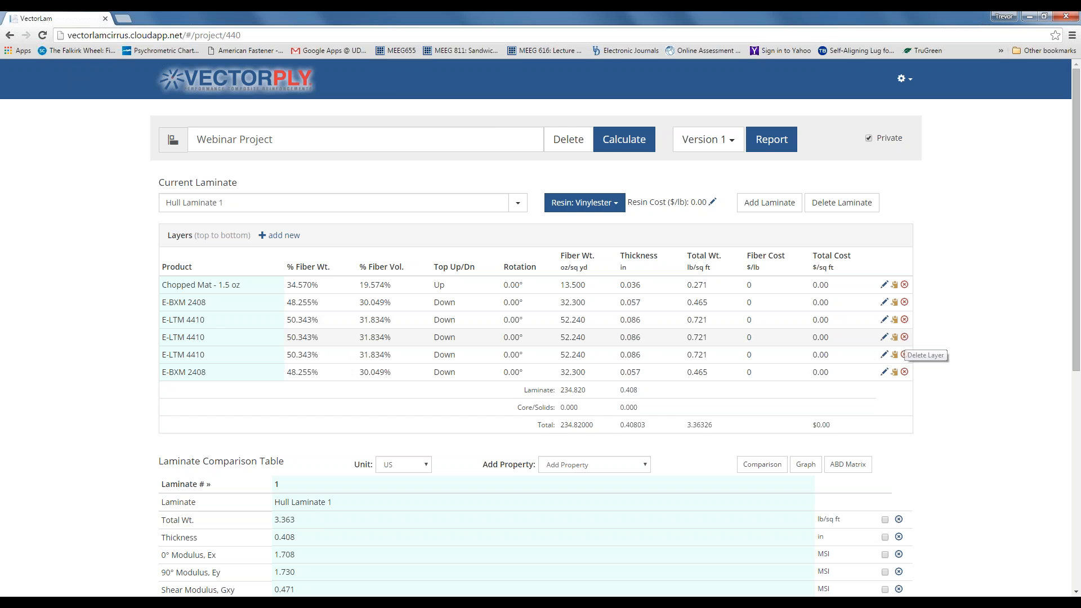
- Delete layer 4, an E-LTM 4410, and recalculate to get 0.322 in thickness
click(905, 338)
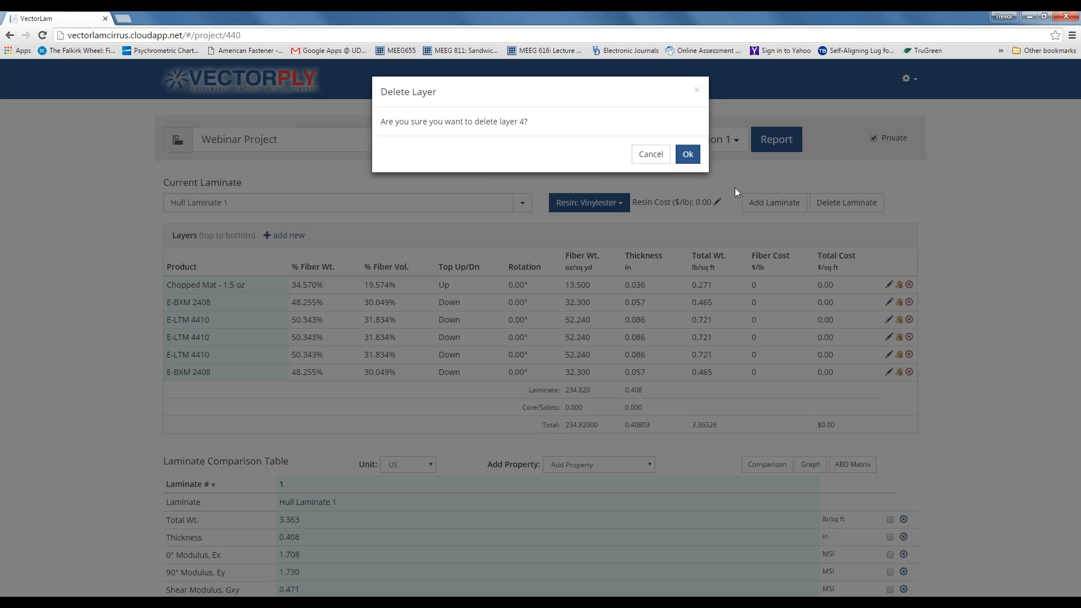
click(688, 155)
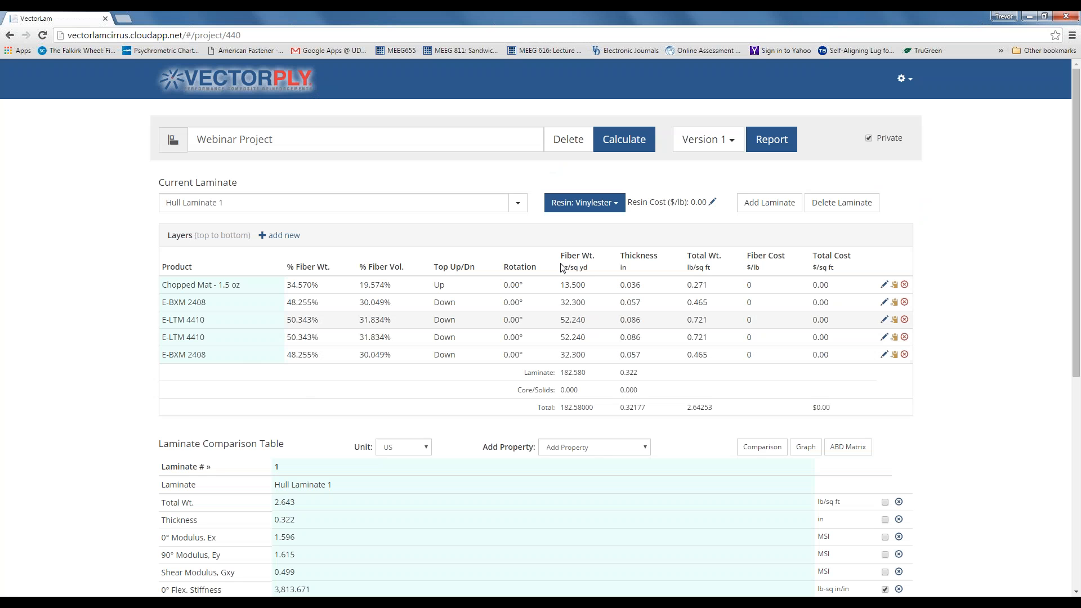
click(630, 140)
- Change Hull Laminate 1's resin cost from 0 to 1.25 $/lb and save it
click(713, 204)
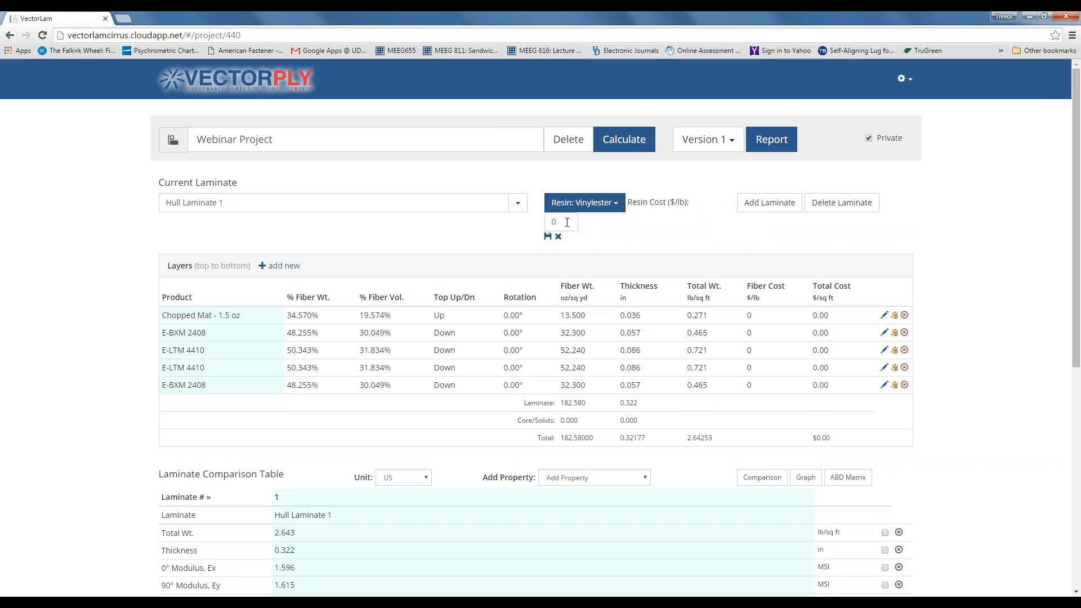
double_click(548, 222)
text(1.25)
click(548, 238)
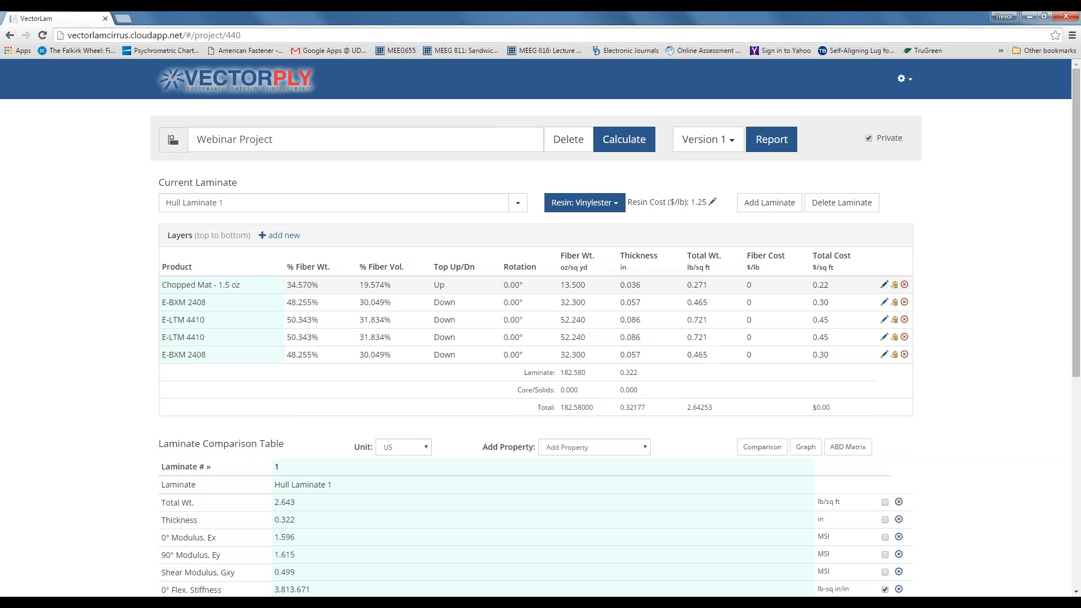
- Make all five layers, Chopped Mat through the last E-BXM 2408, editable
click(884, 285)
click(884, 306)
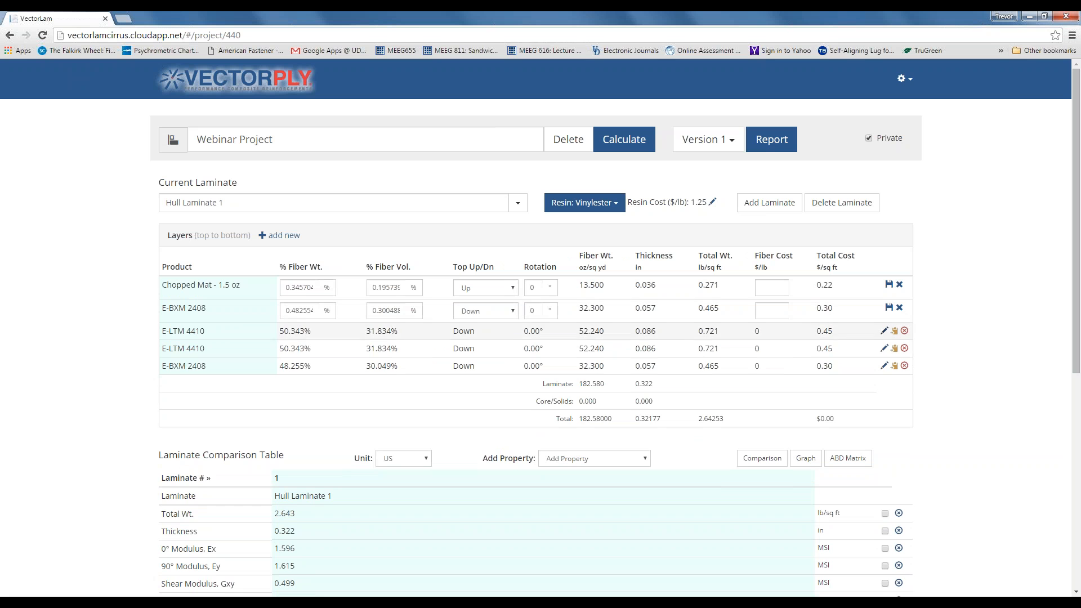
click(885, 329)
click(885, 354)
click(885, 377)
- Enter fiber costs 1.25, 2.55, 2.5, 2.5 and 2.55 $/lb for the five layers
click(776, 286)
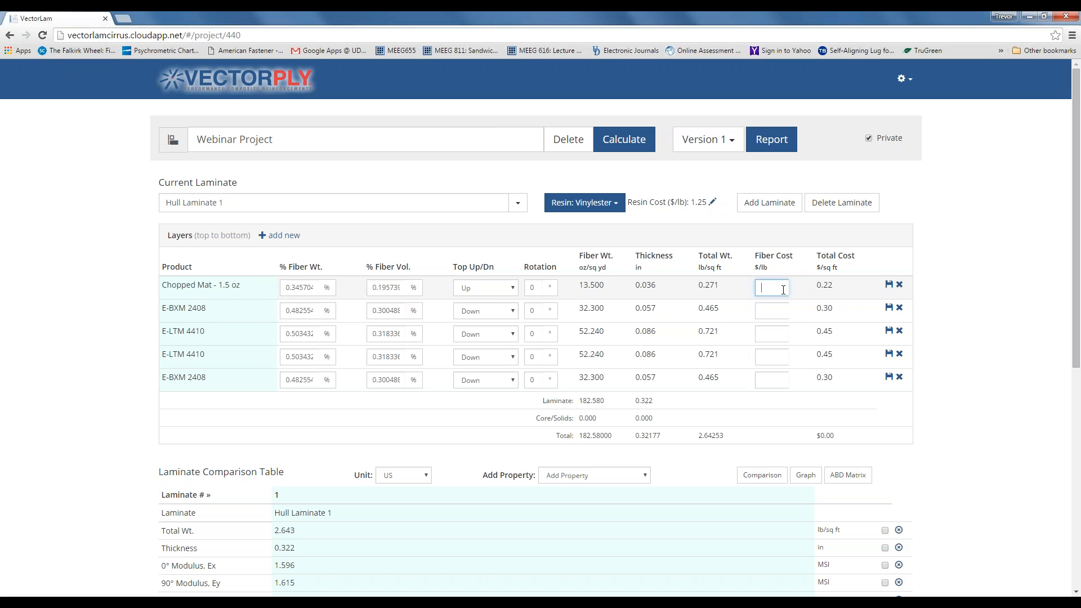
text(1.25)
click(773, 311)
text(2.5)
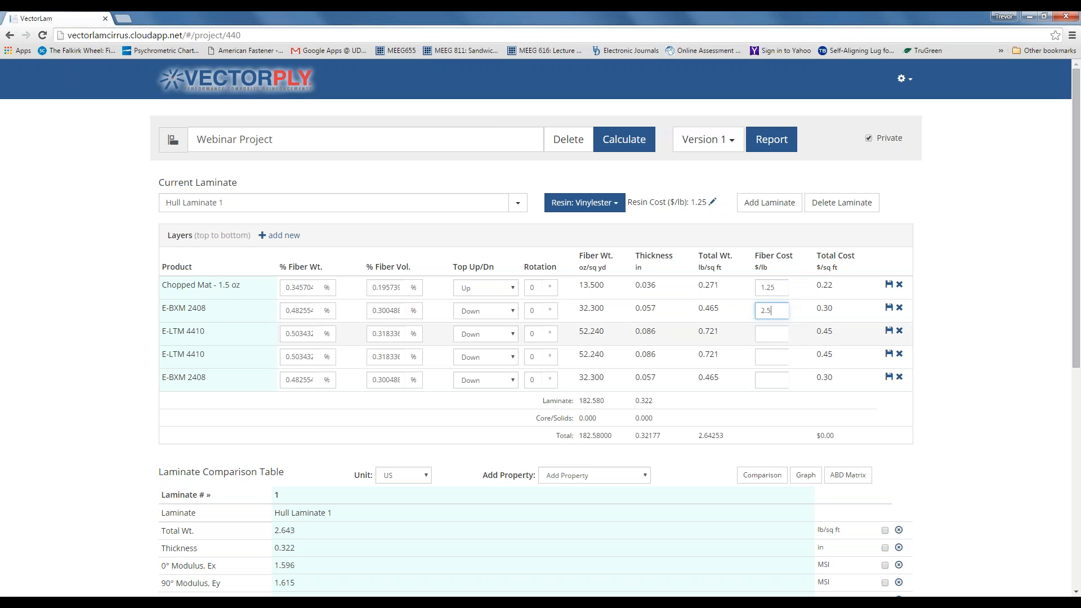
click(772, 334)
text(2.5)
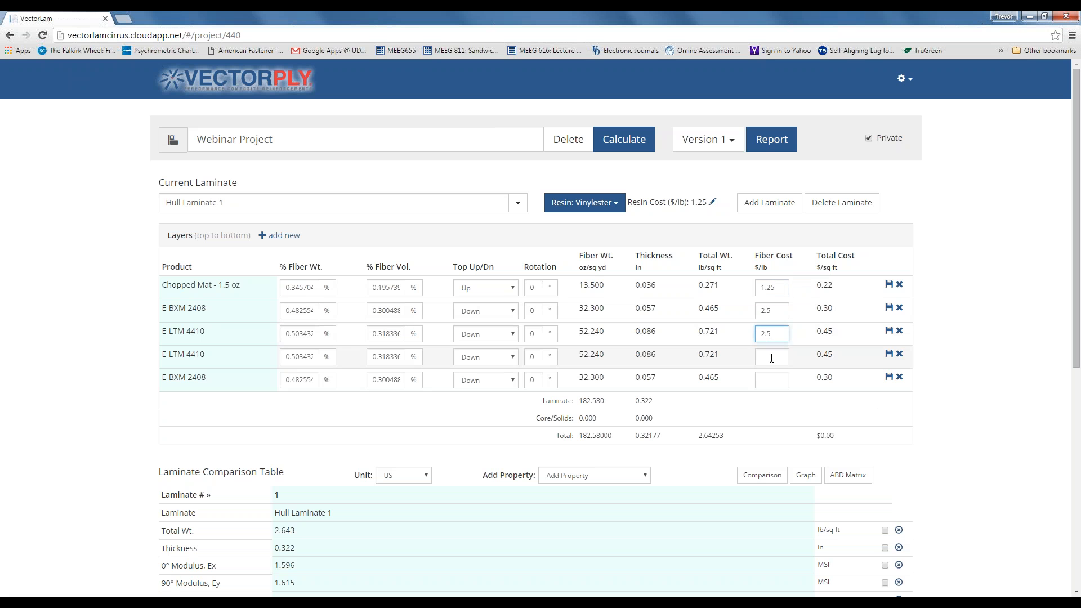
click(770, 355)
text(2.5)
click(772, 310)
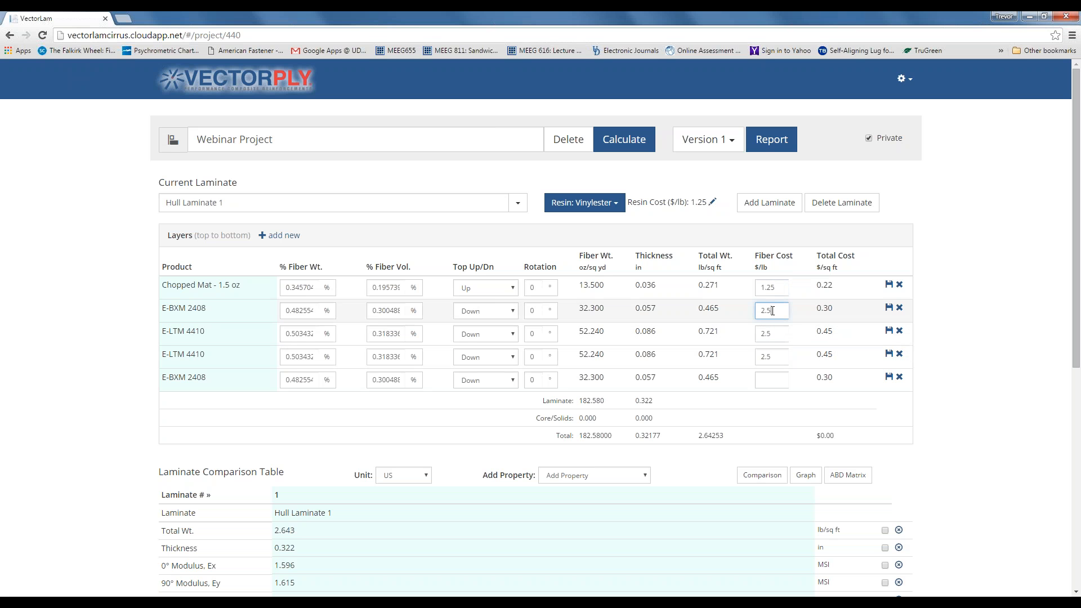
text(5)
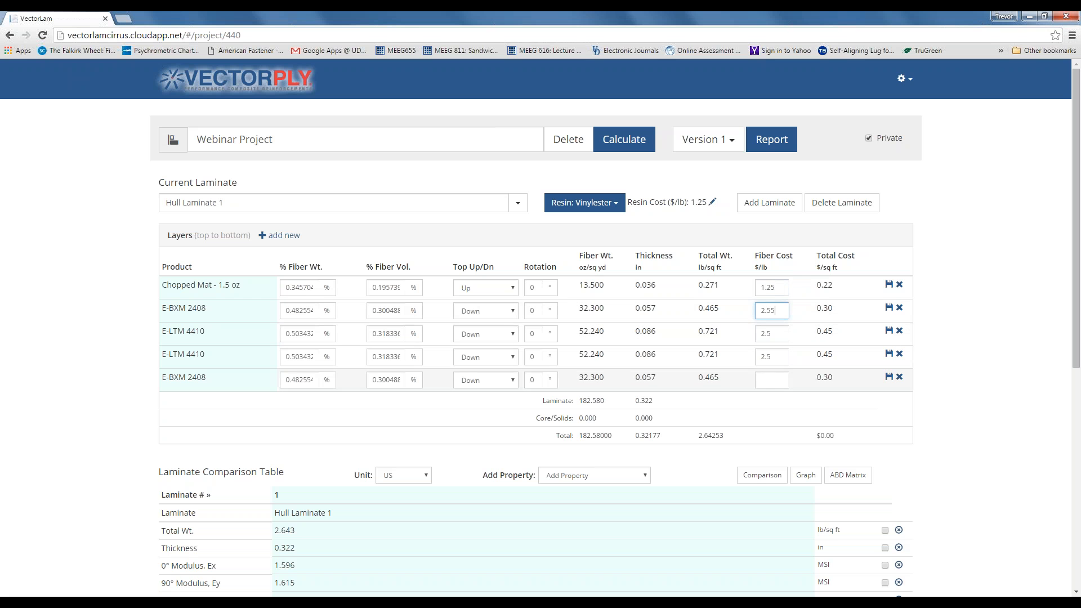
click(773, 378)
text(2.55)
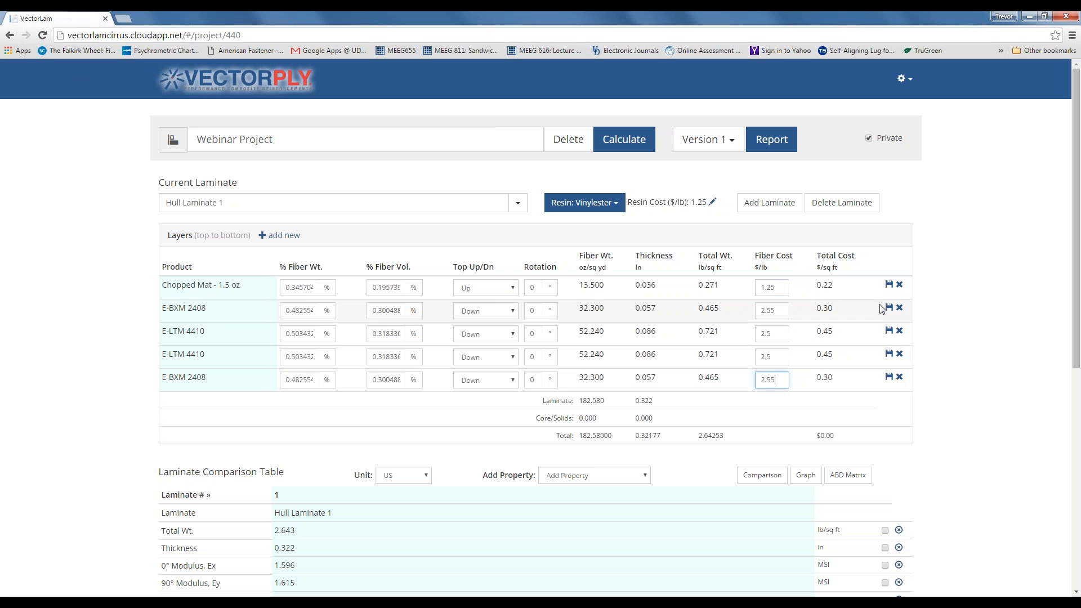
- Save the fiber costs on all five layers
click(889, 284)
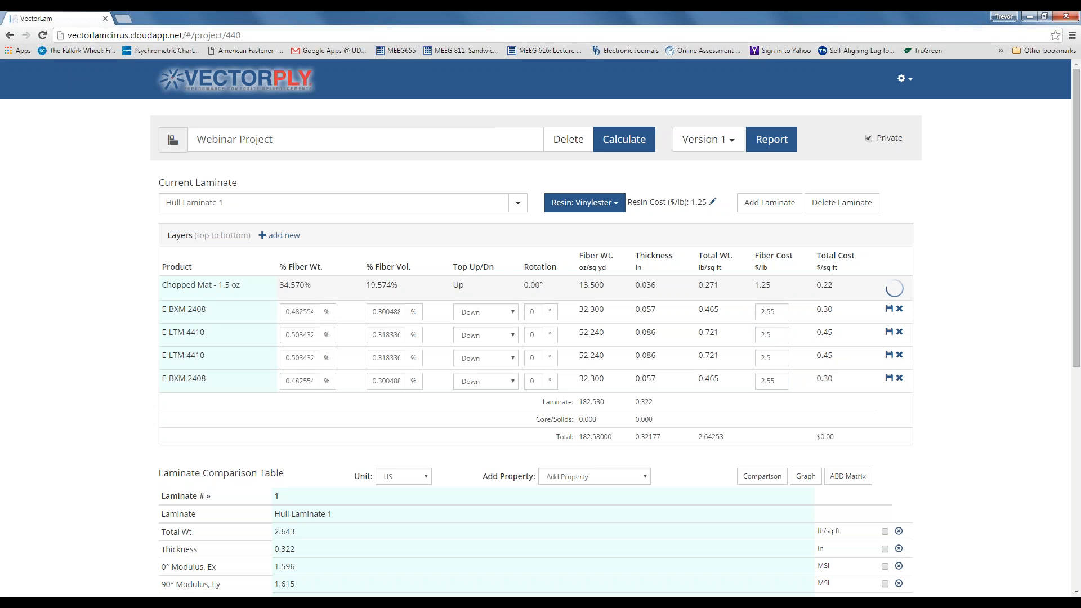
click(889, 304)
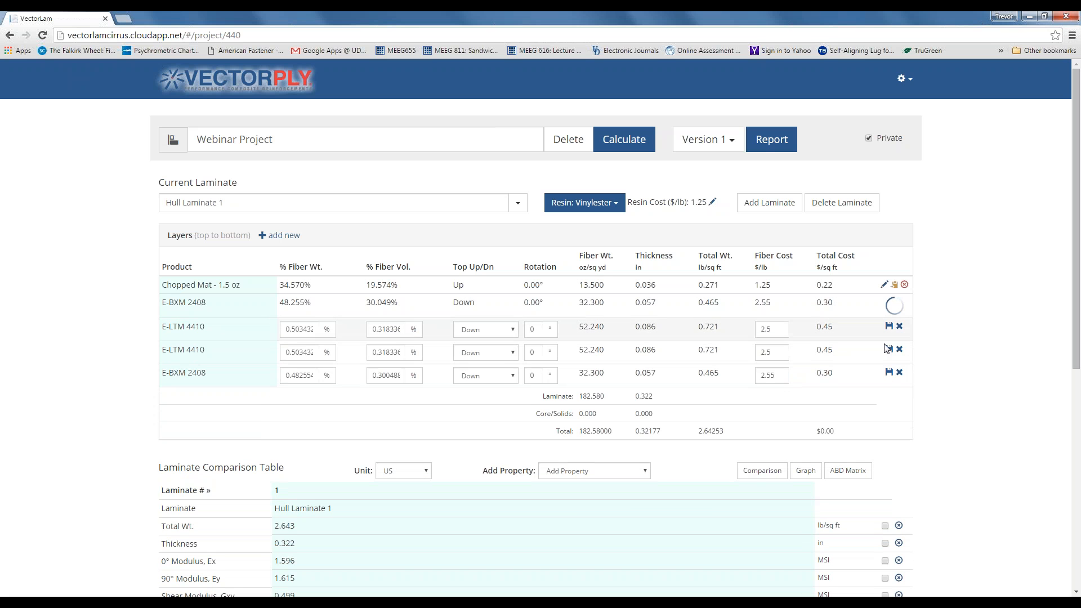
click(889, 319)
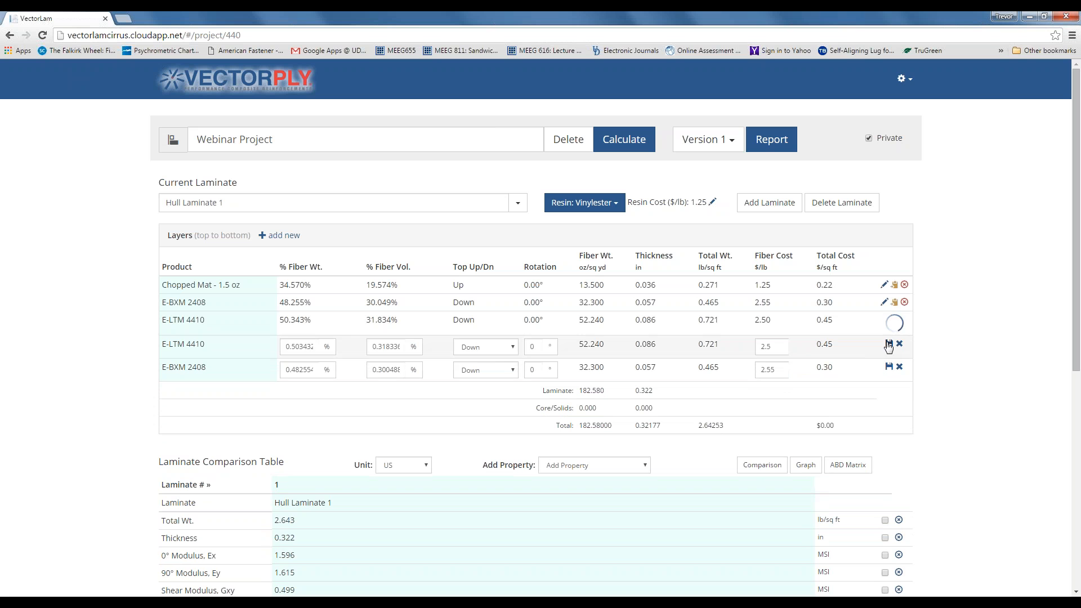
click(888, 345)
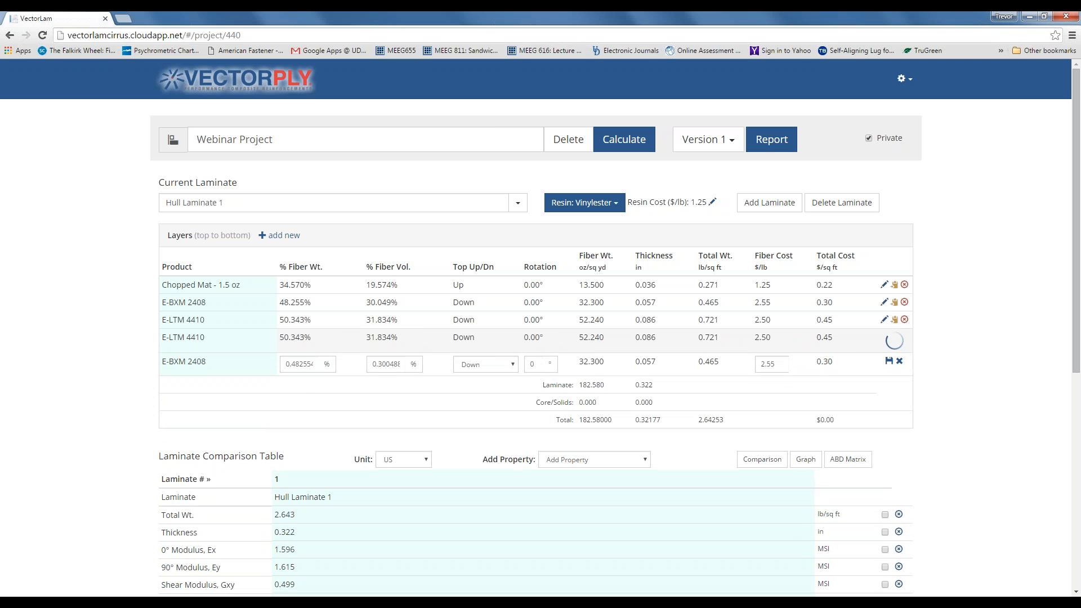
click(888, 355)
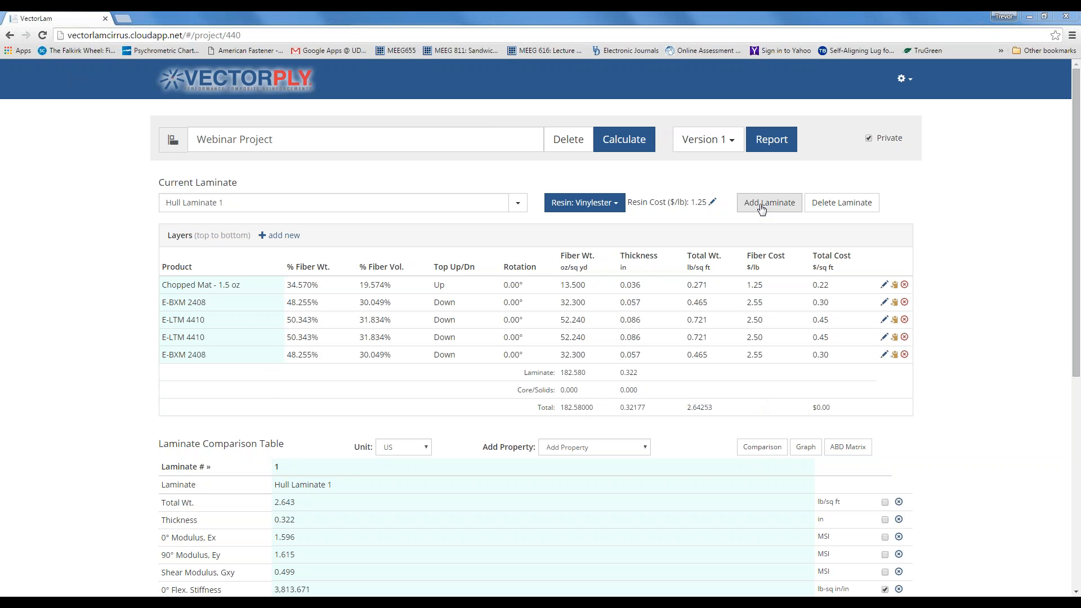
- Add a new laminate named 'Hull Bottom Laminate 1 - Cored'
click(781, 209)
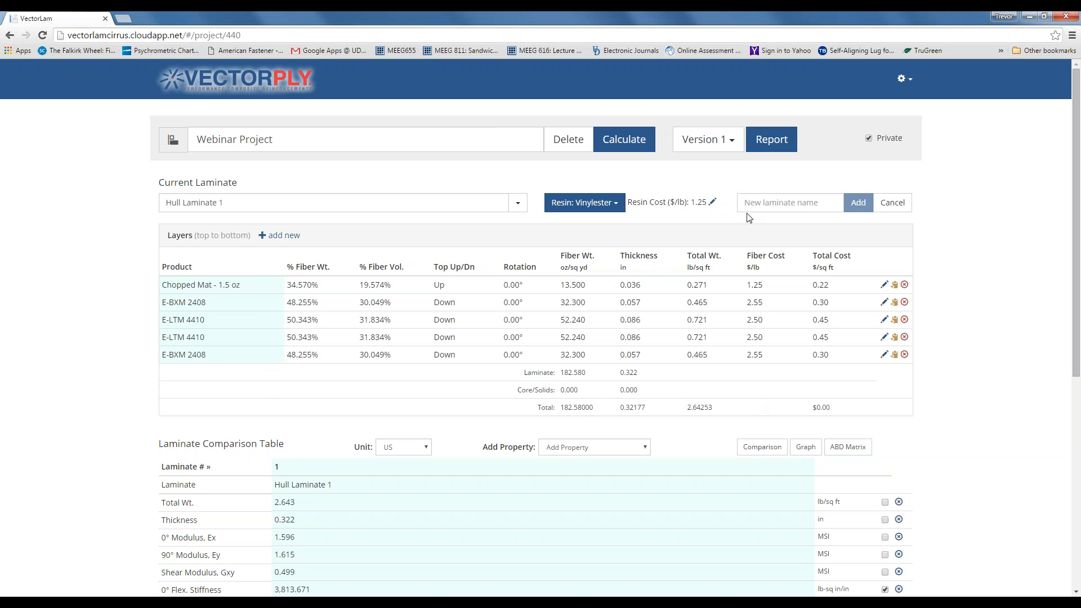
click(749, 204)
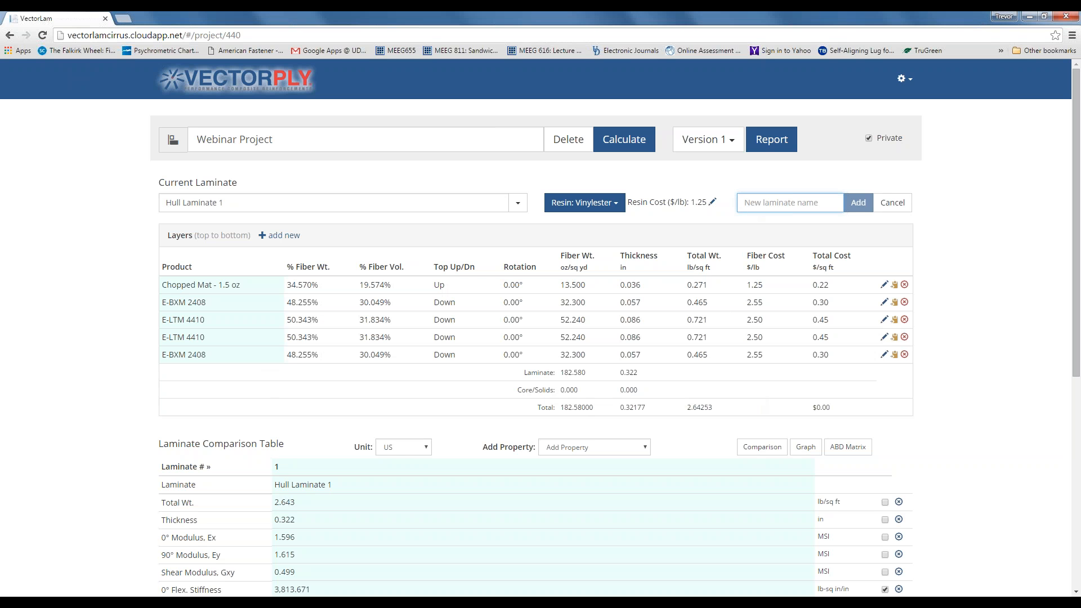
text(Hul)
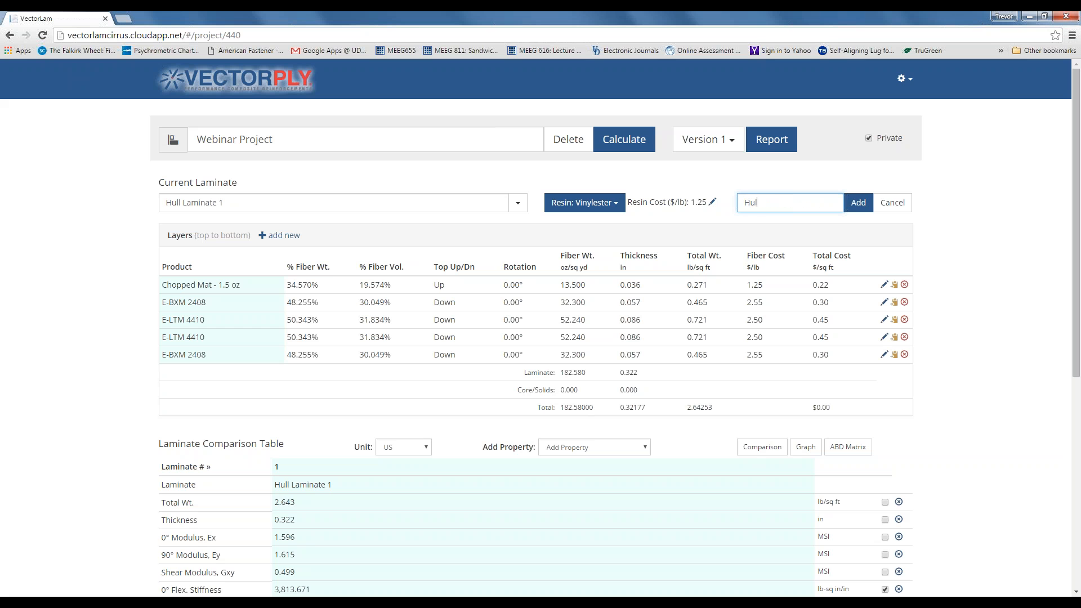
text(l Bottom Laminate 1 - Cored)
click(855, 204)
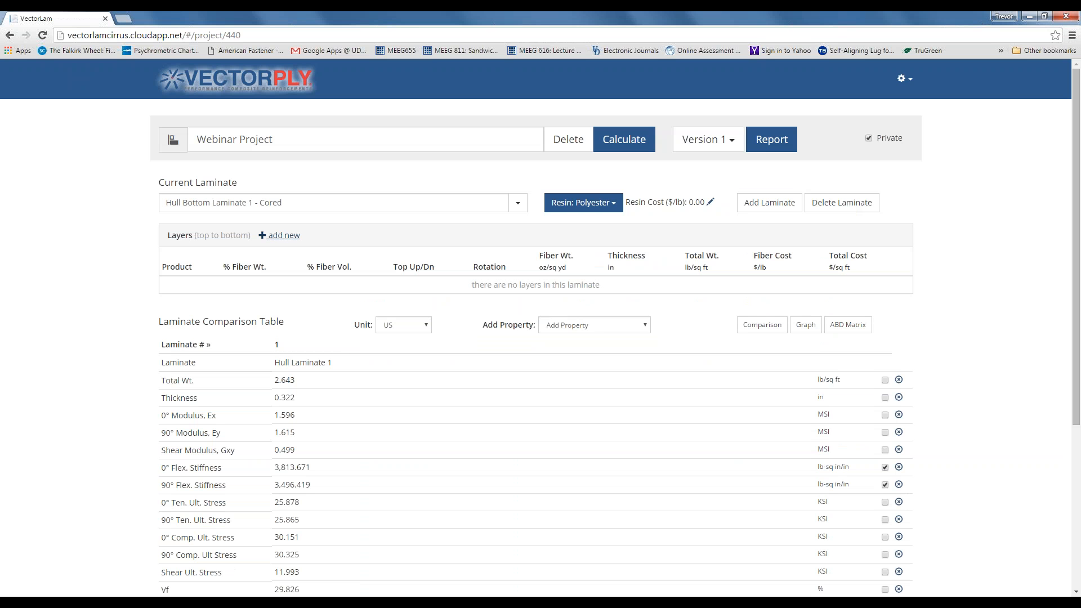
- Check the material picker and resin list without changes, leaving the resin as Polyester
click(280, 237)
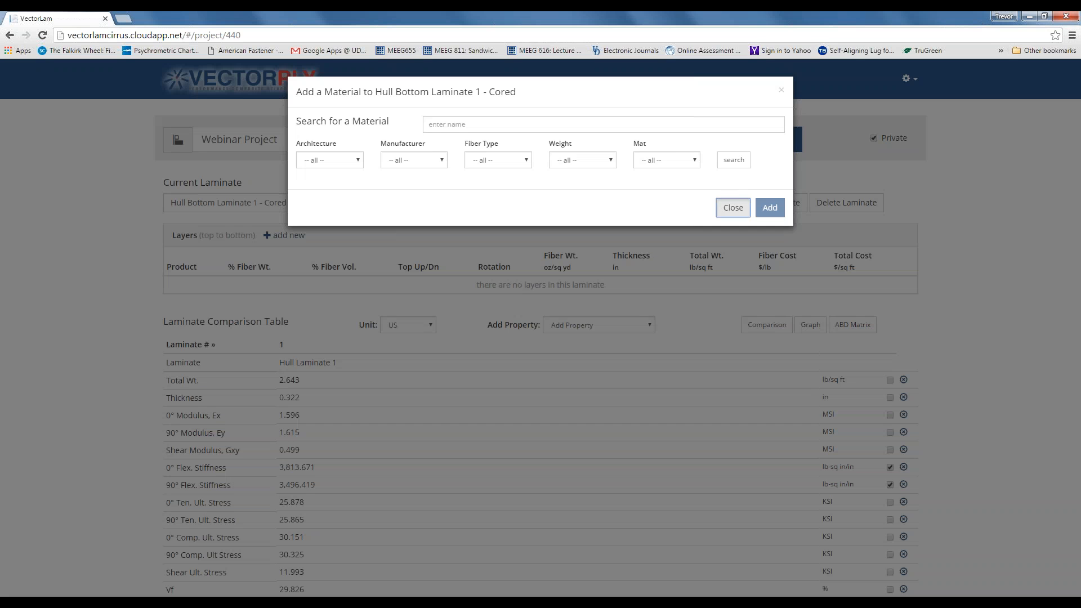
click(732, 208)
click(614, 205)
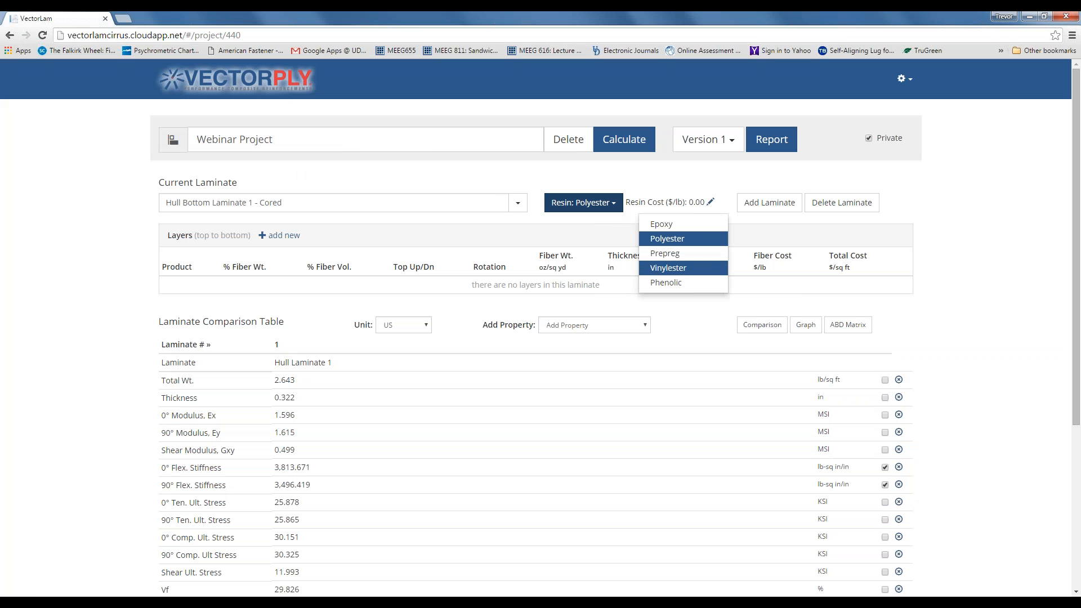
click(587, 230)
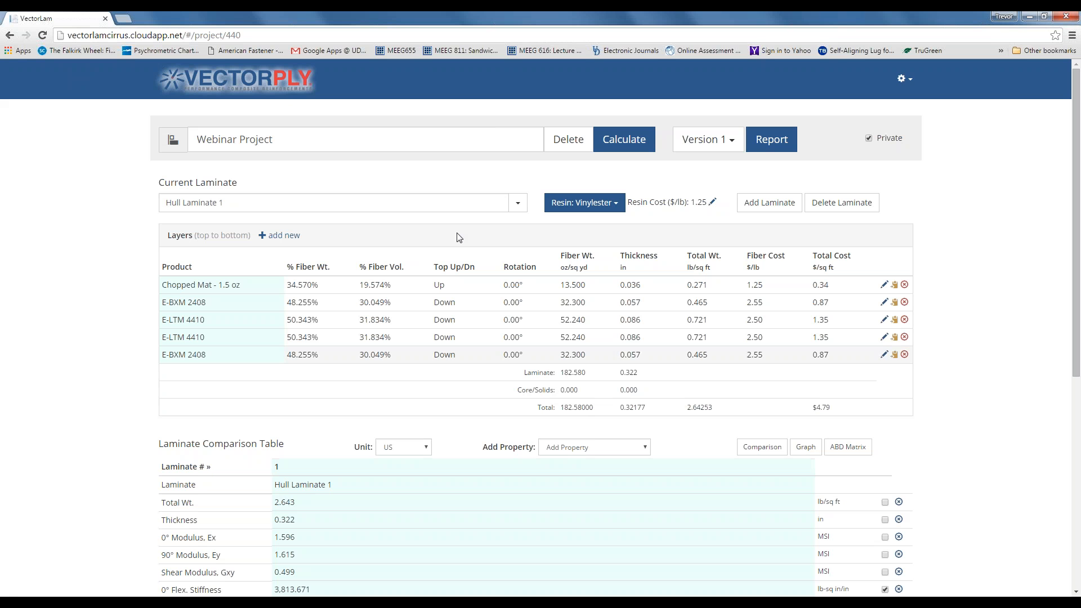
- Switch to Hull Bottom Laminate 1 - Cored and bring up the Add a Material dialog
click(519, 205)
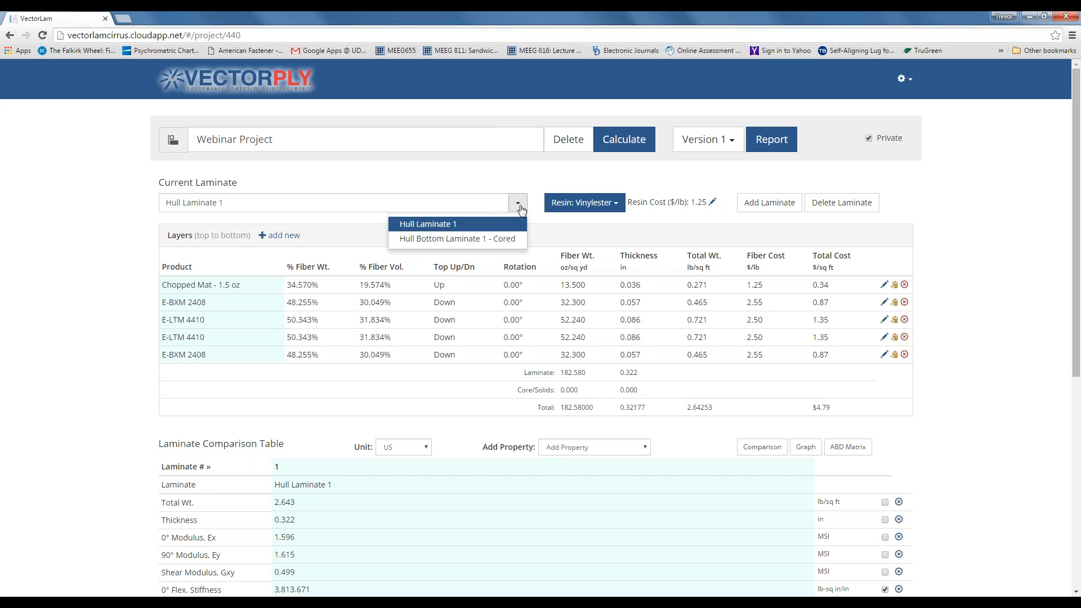
click(401, 239)
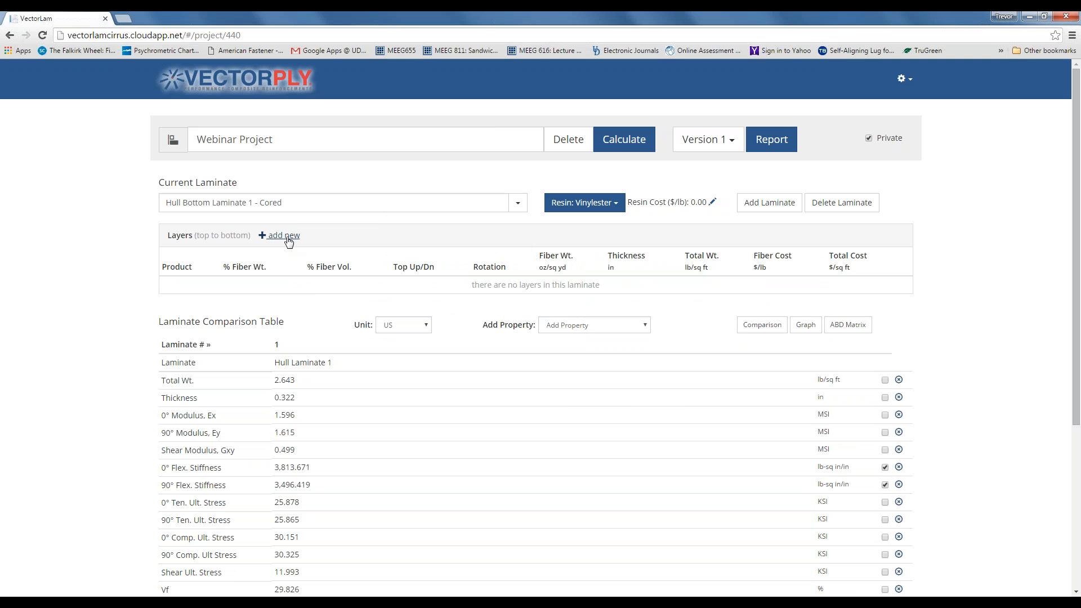
click(284, 236)
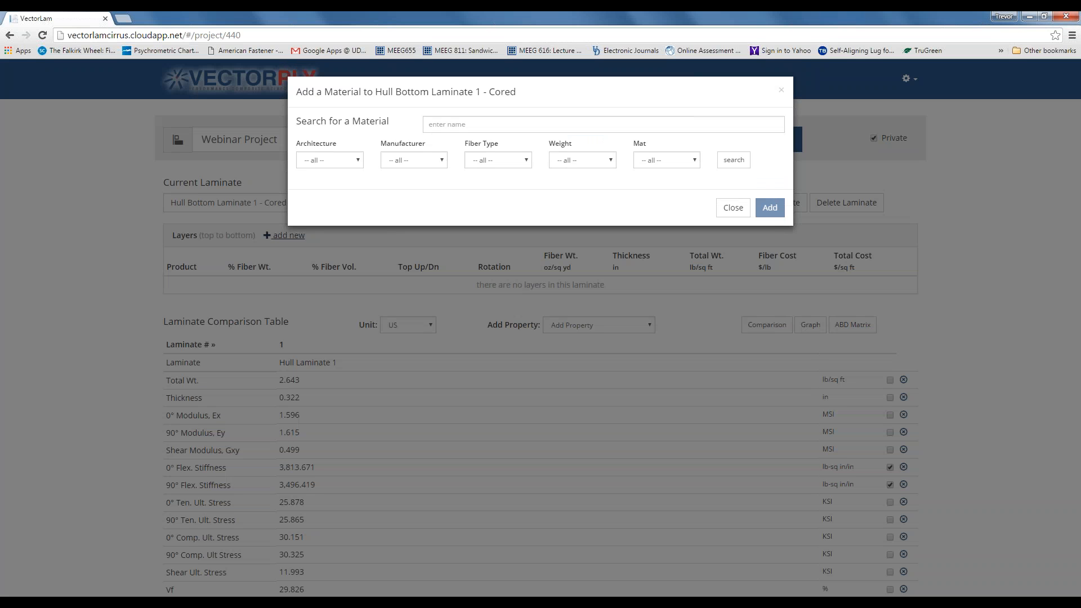
- Add Chopped Mat - 2 oz and E-BXM 2408 layers by searching 'oz' and '2408'
click(430, 123)
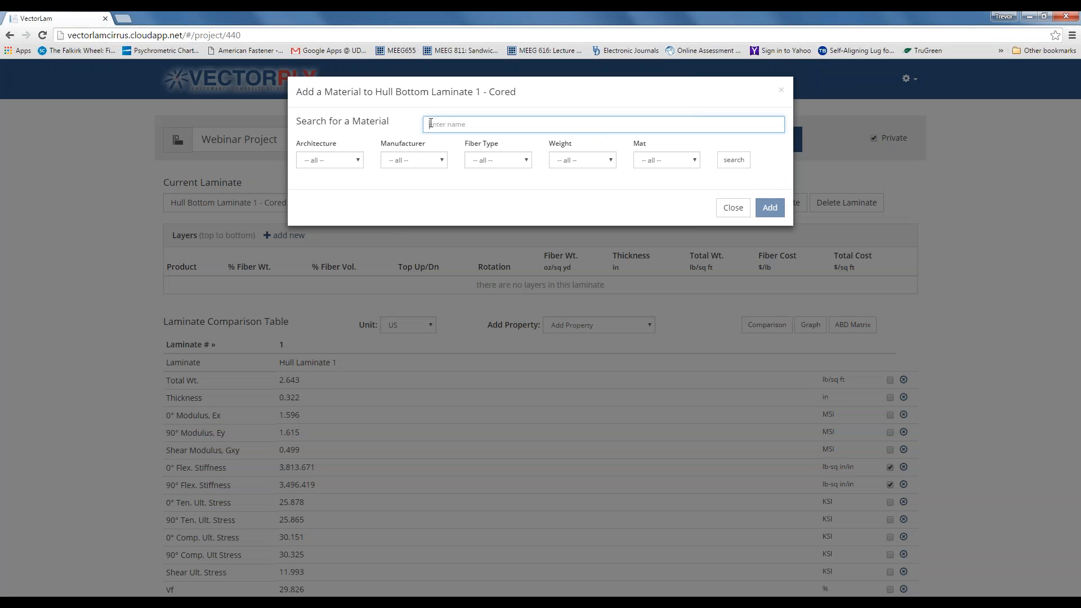
text(oz)
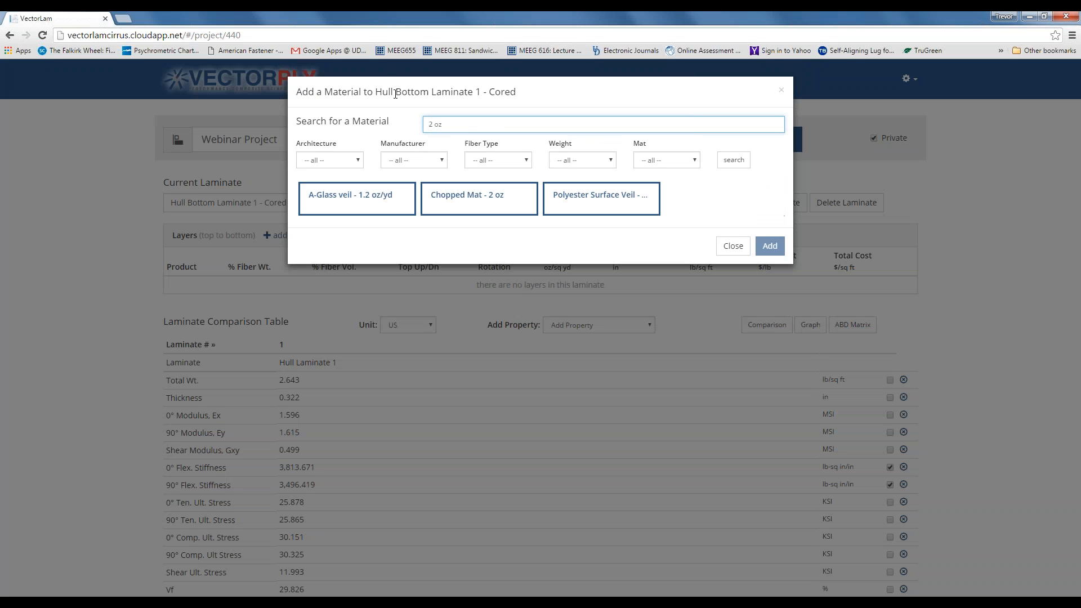
click(490, 204)
click(766, 250)
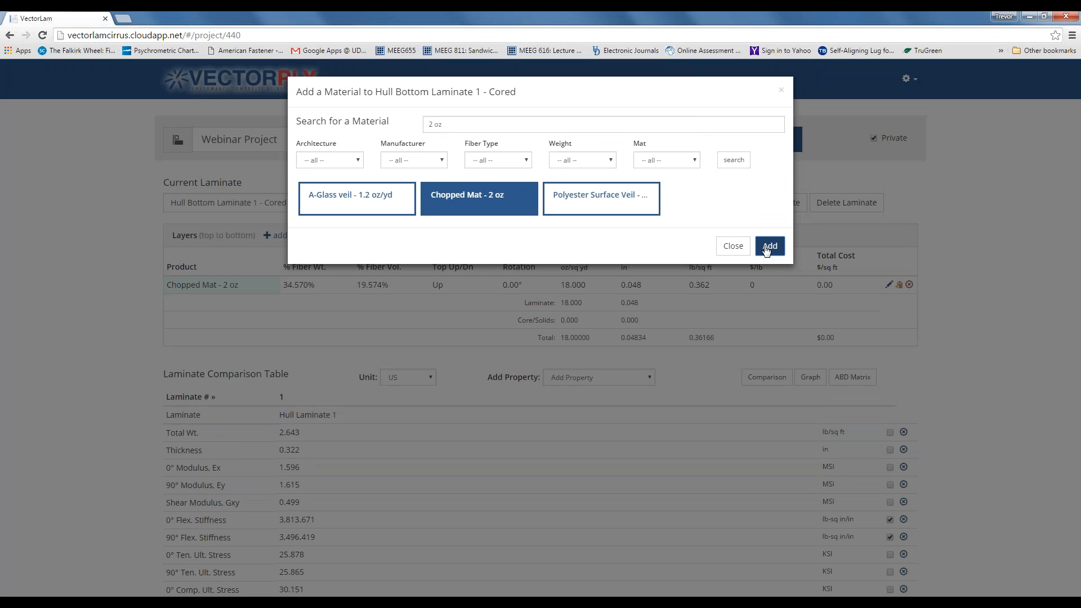
click(460, 120)
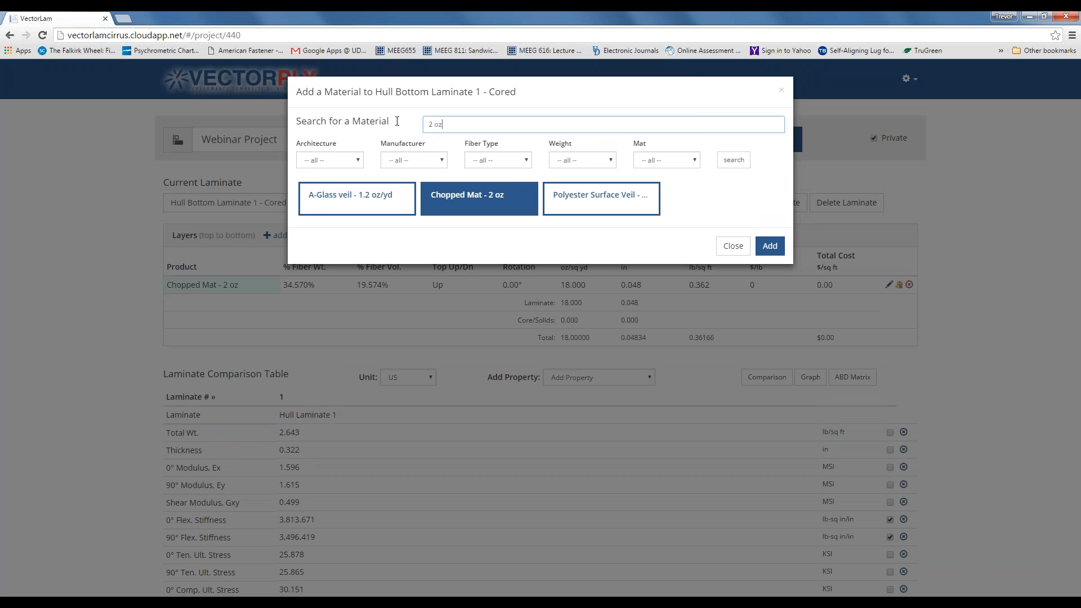
key(ctrl+a)
text(2408)
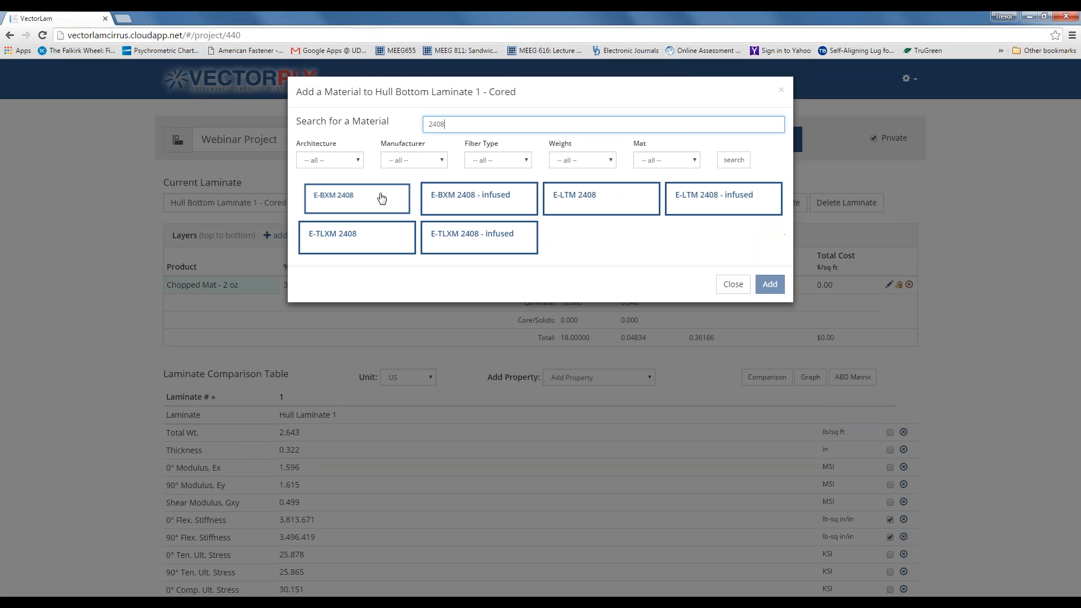
click(381, 198)
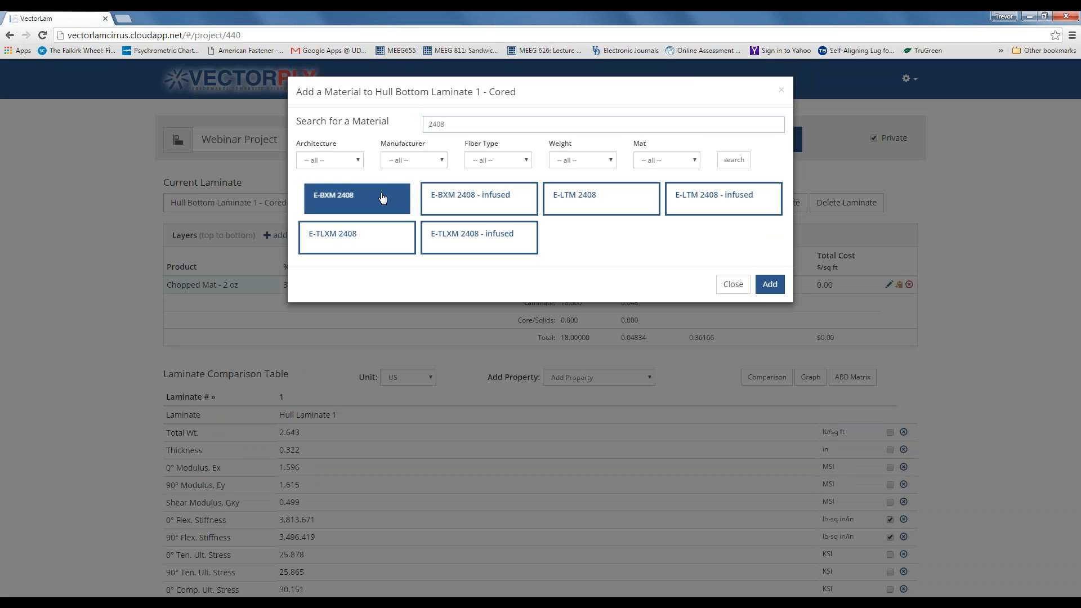
click(769, 288)
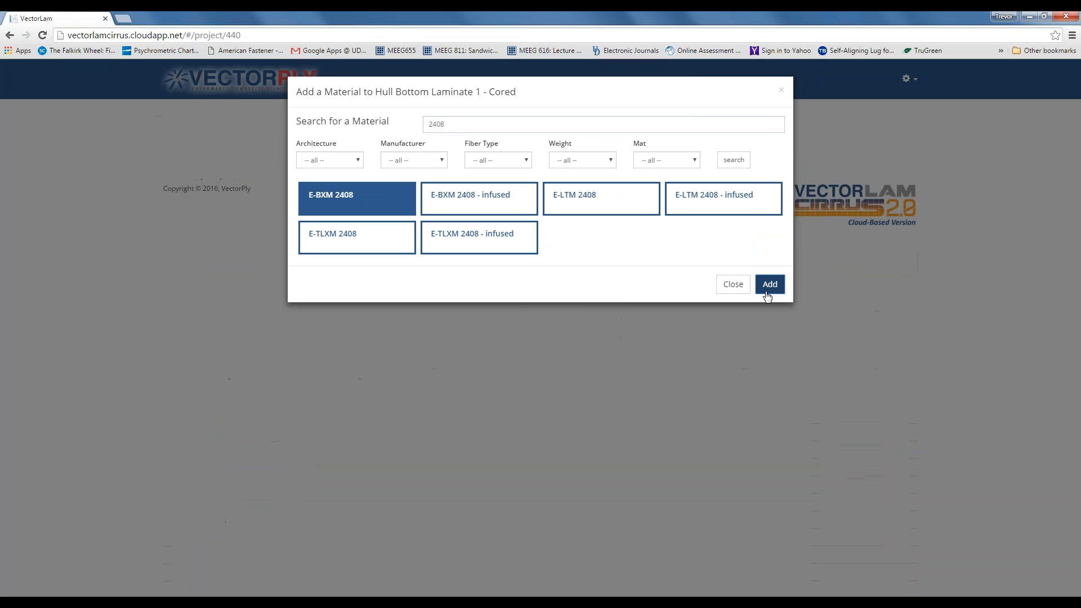
- Search '4410' and add two E-LTM 4410 layers
double_click(462, 126)
text(4410)
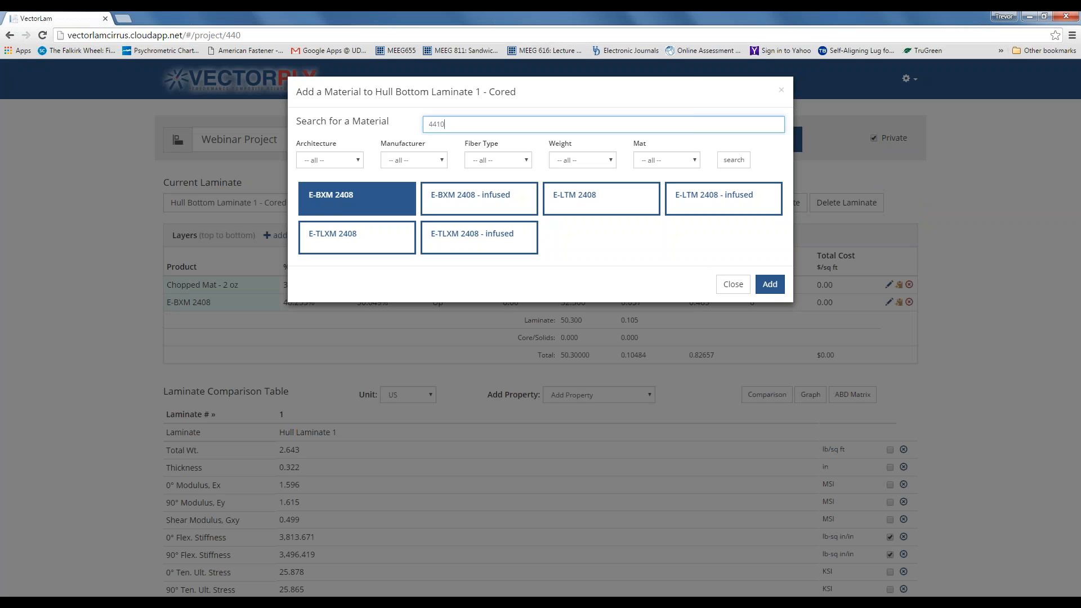
key(Return)
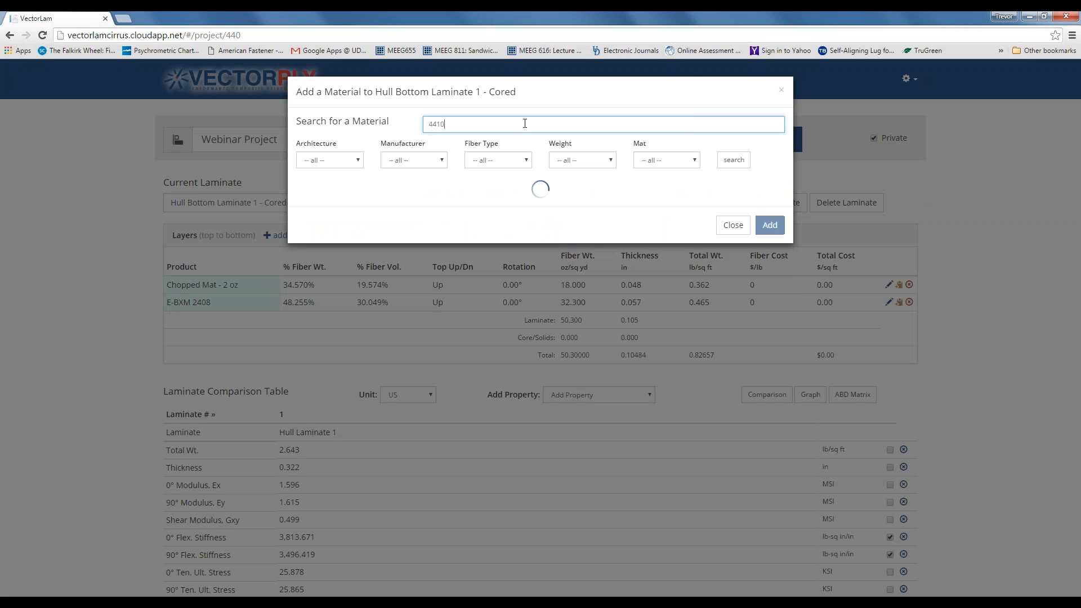
click(381, 201)
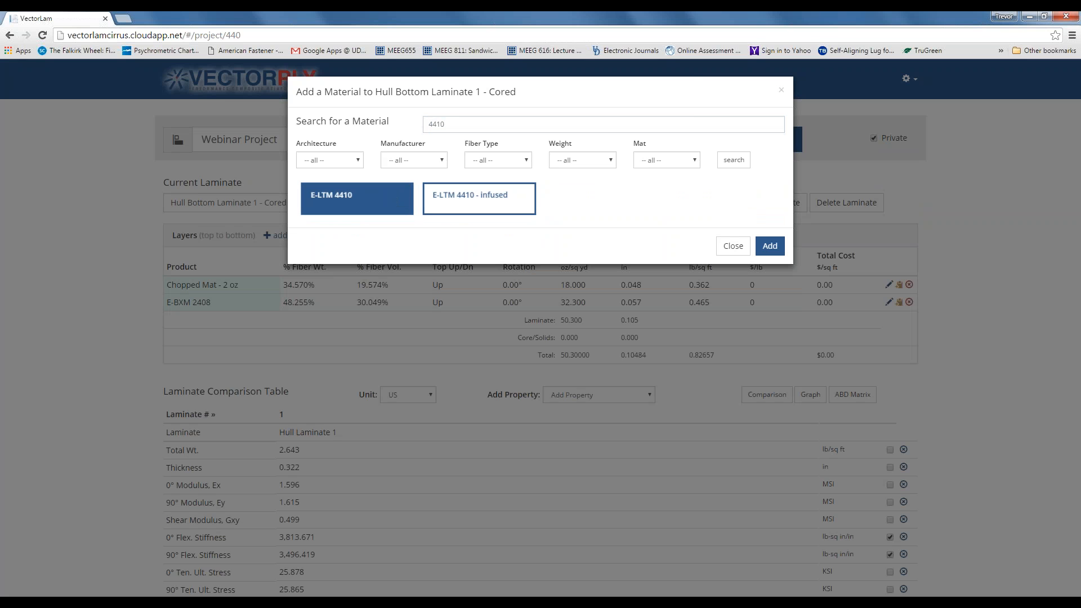
click(771, 246)
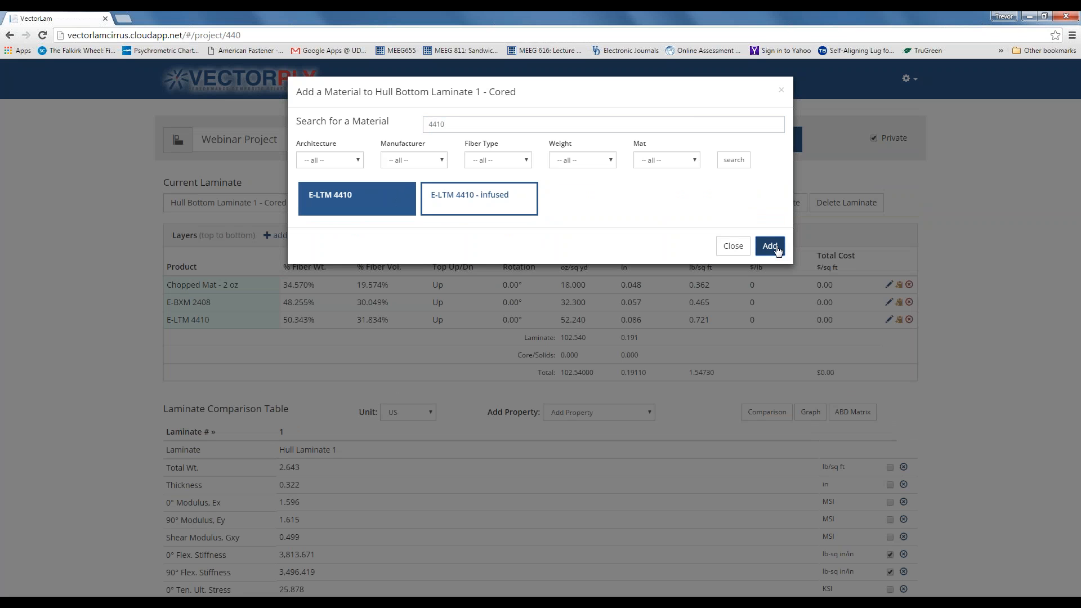
click(777, 250)
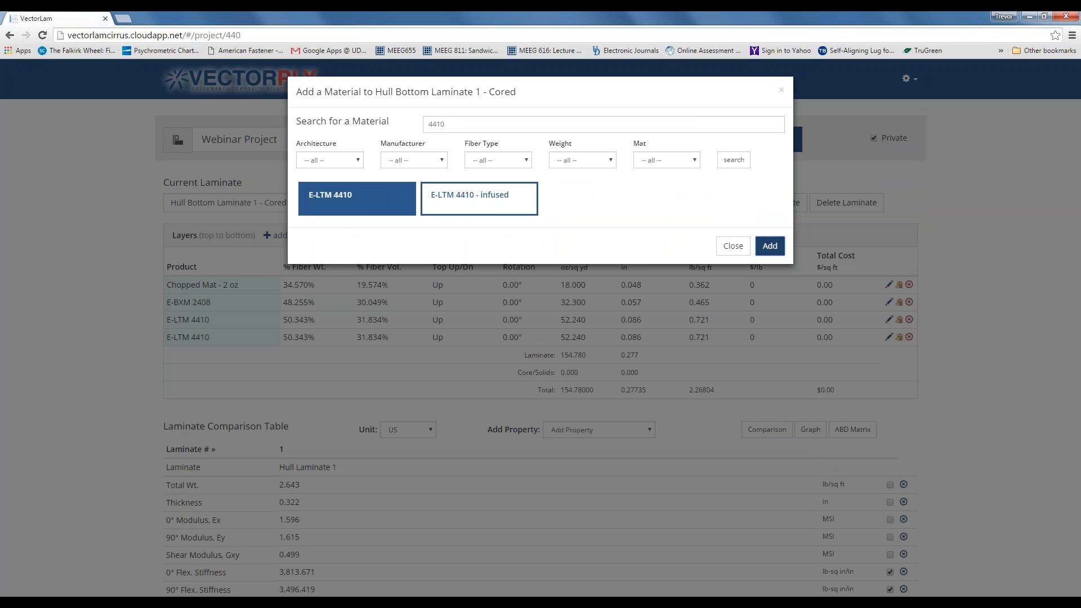
drag(454, 124, 419, 126)
text(H130)
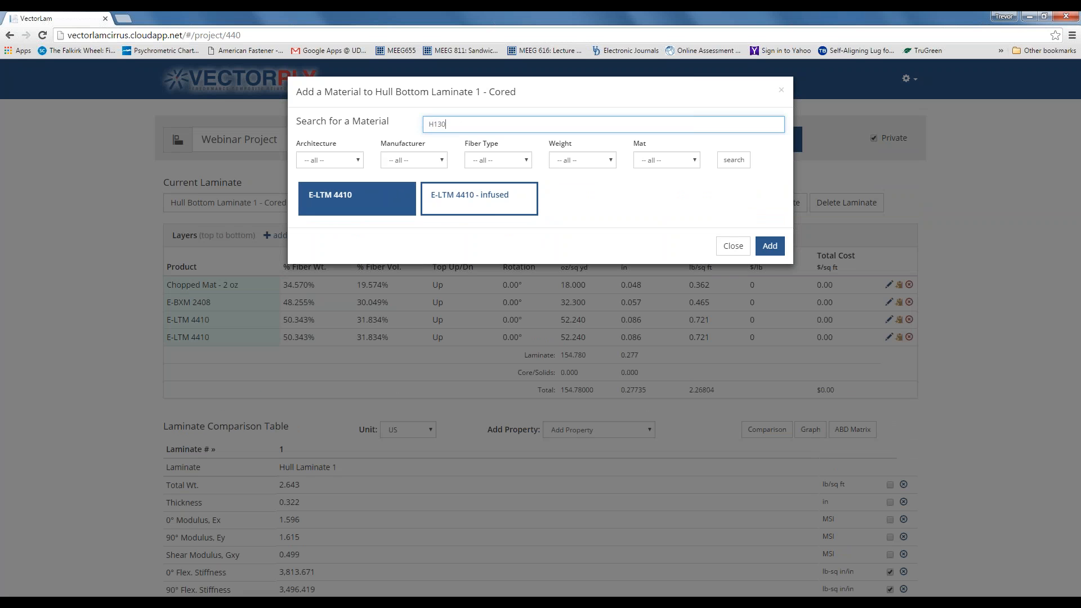
- Add a Divinycell H130 - 0.5" core as the fifth laminate layer and try moving it higher
click(733, 161)
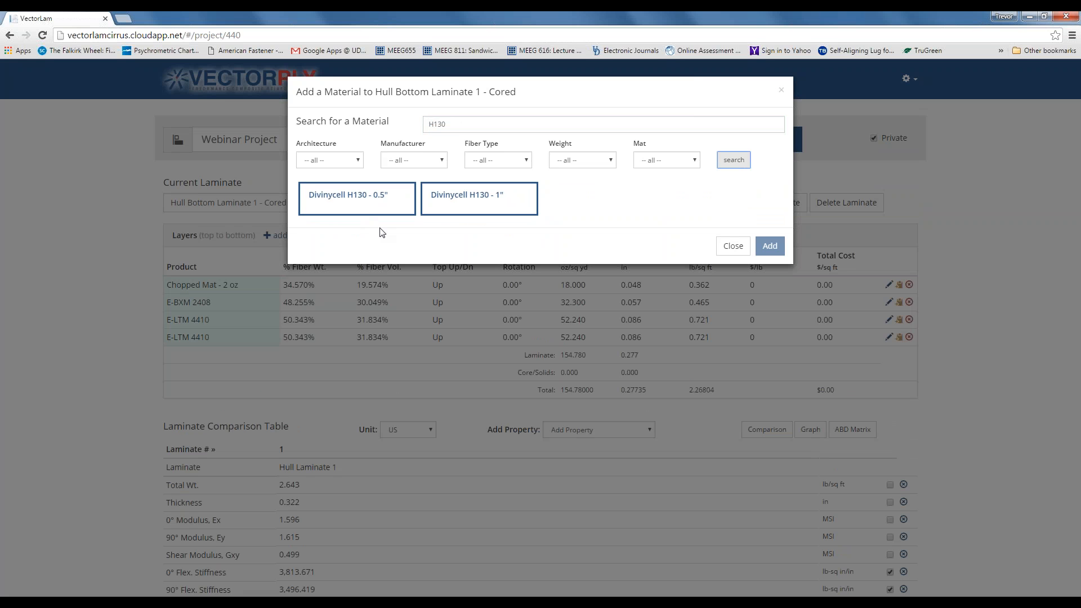
click(367, 212)
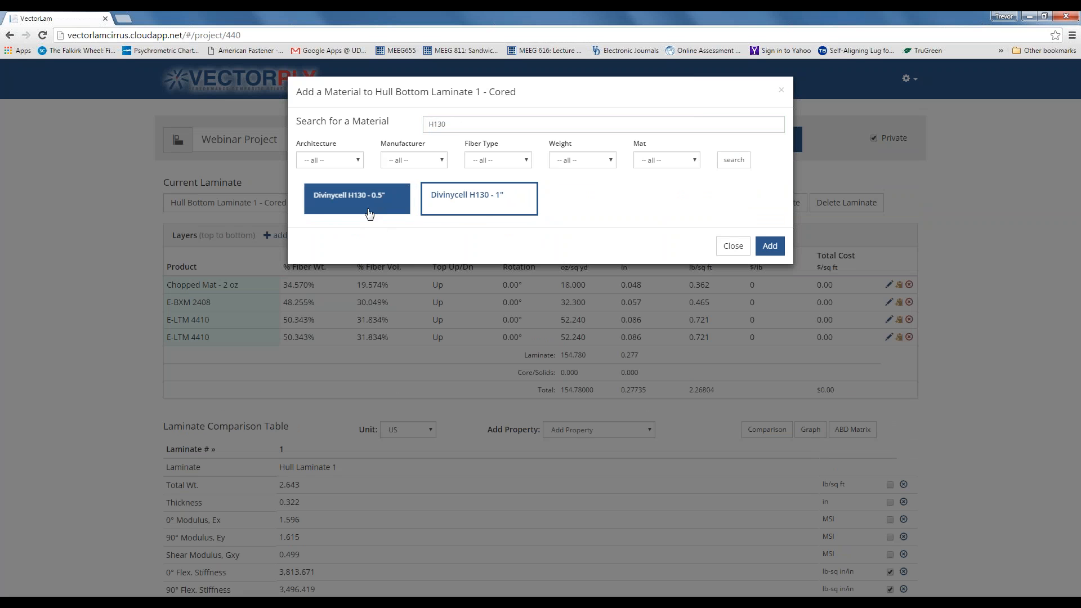
click(770, 250)
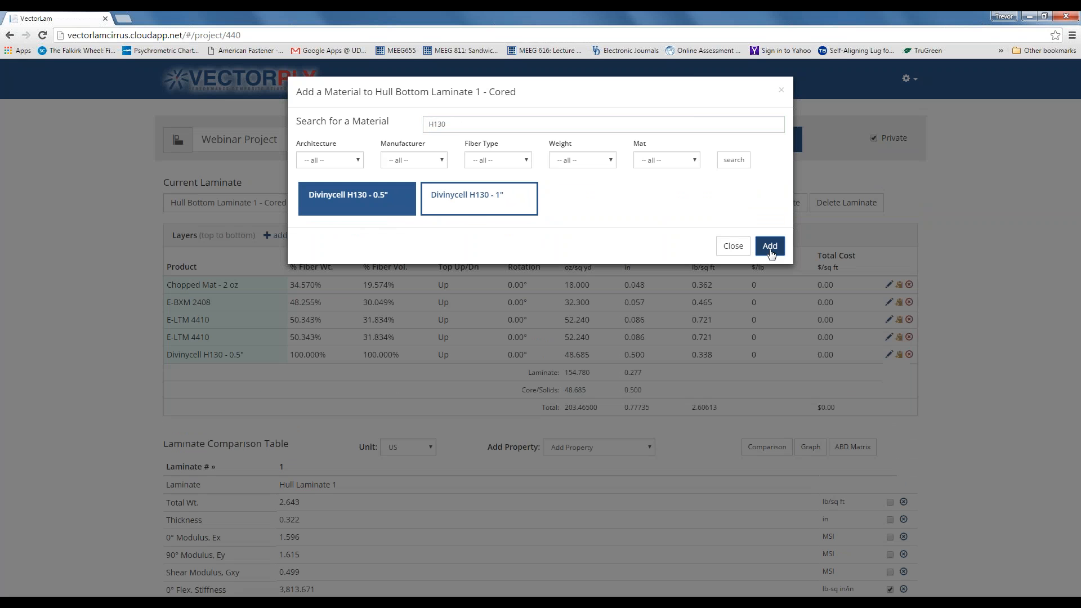
click(731, 249)
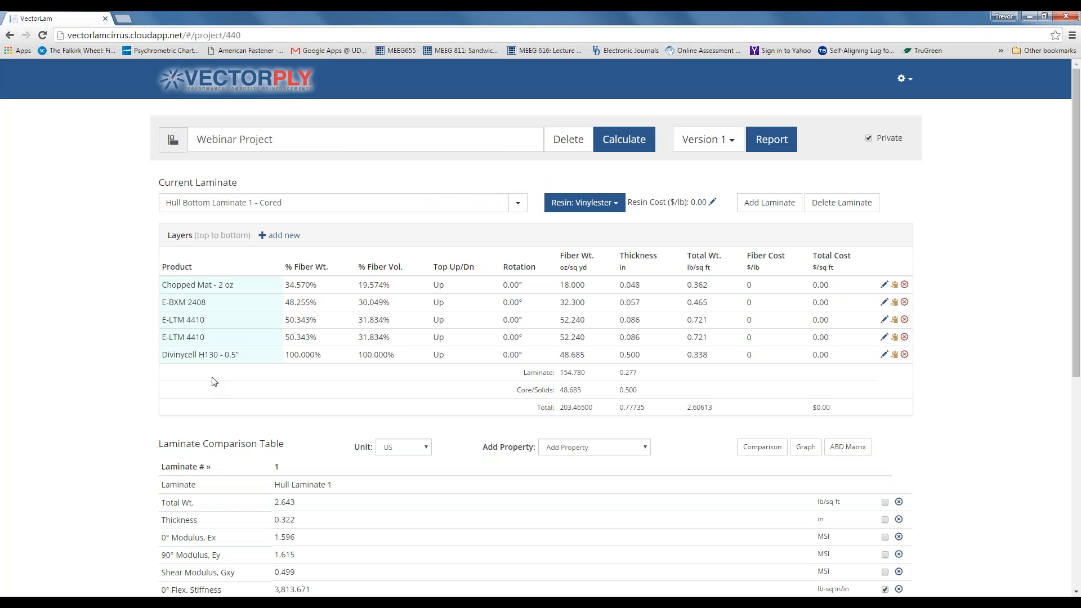
mouse_move(209, 353)
mouse_down()
mouse_move(212, 332)
mouse_move(212, 354)
mouse_move(197, 361)
mouse_up()
- Make an editable copy of the Divinycell H130 - 0.5" core material
click(895, 356)
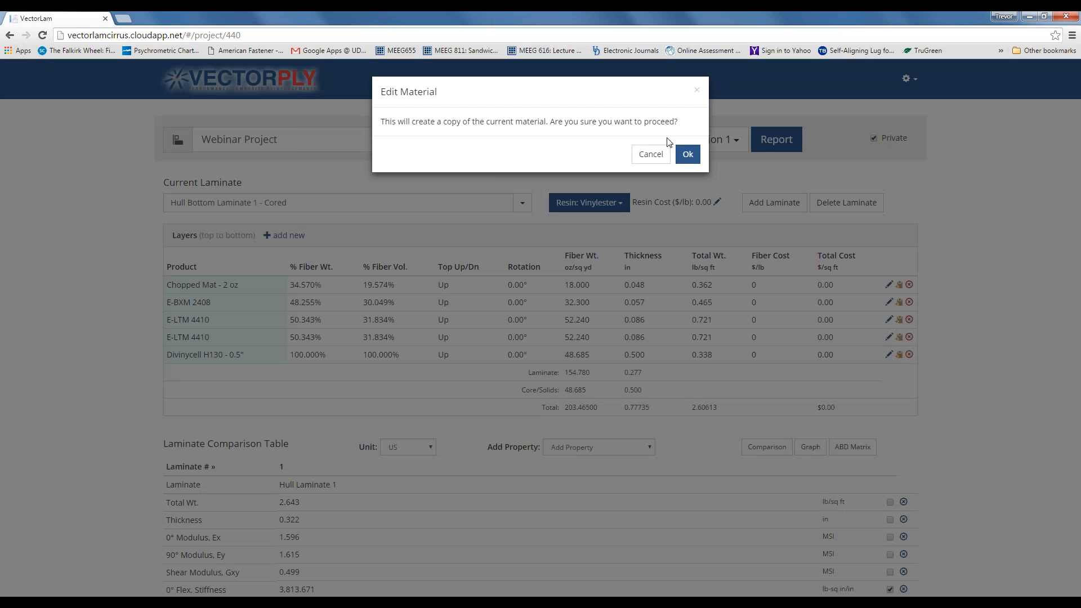
click(687, 155)
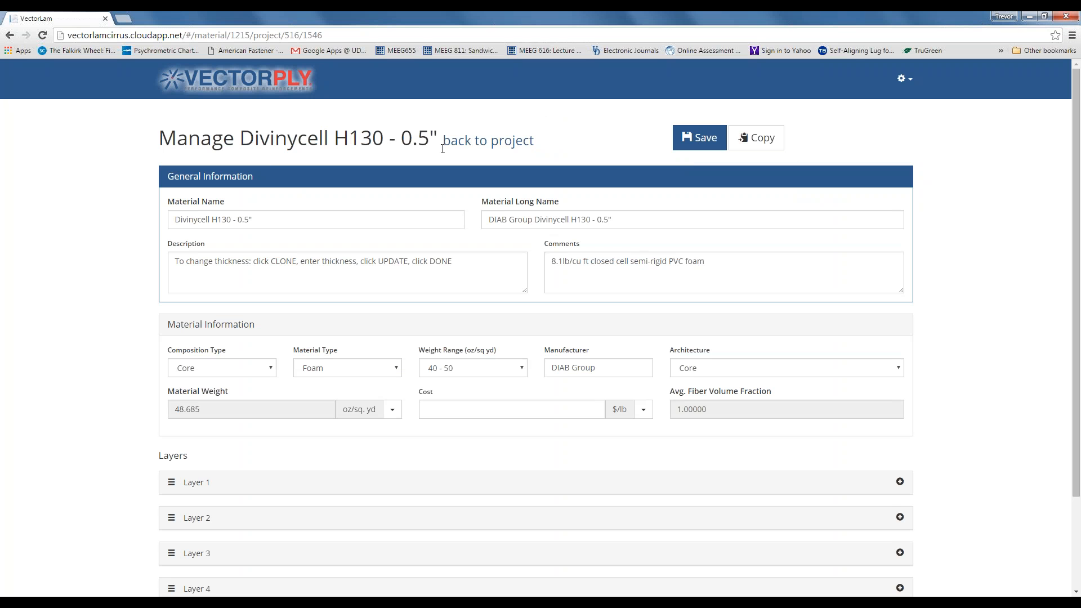
scroll(443, 239, down, 1)
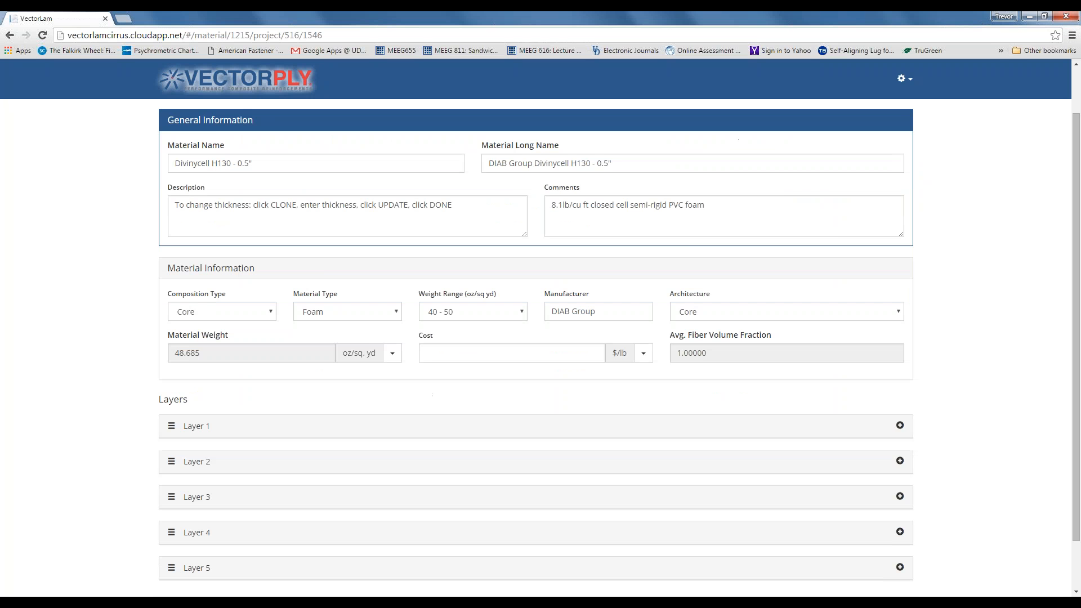
scroll(443, 239, up, 1)
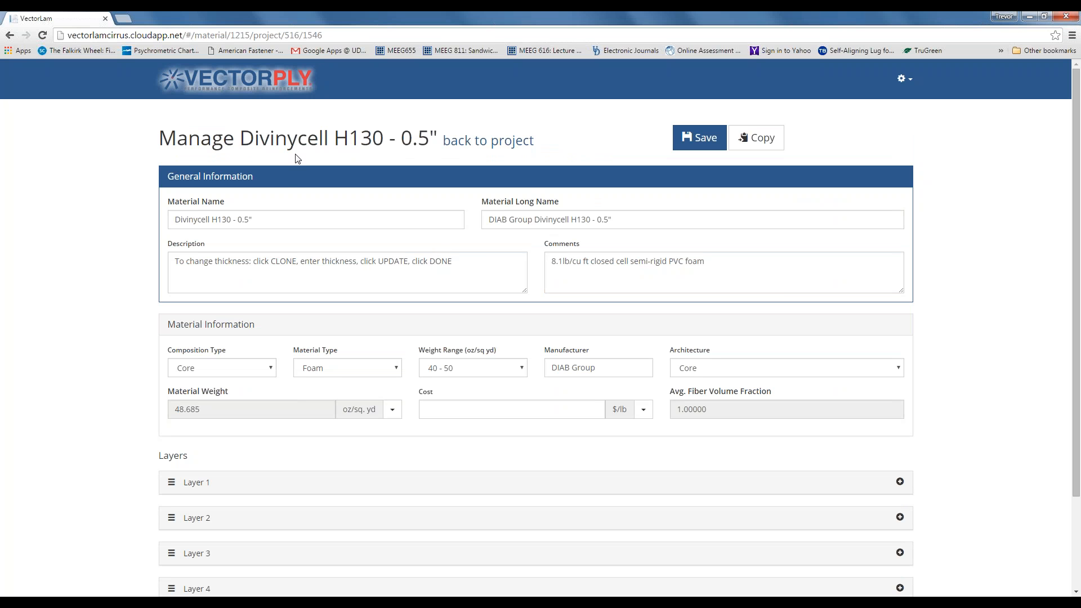
scroll(314, 258, down, 3)
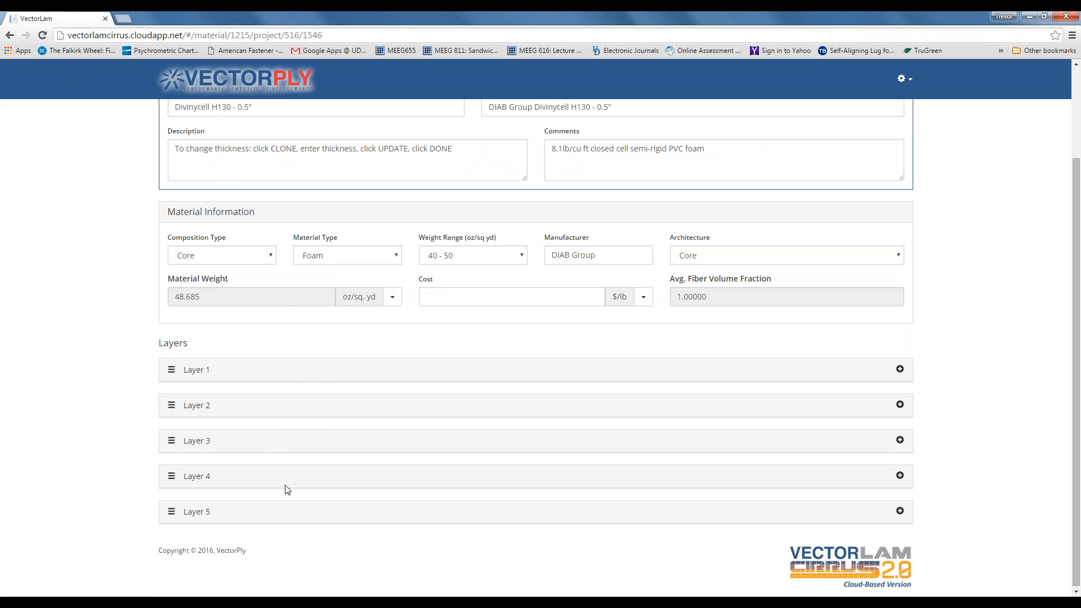
click(899, 370)
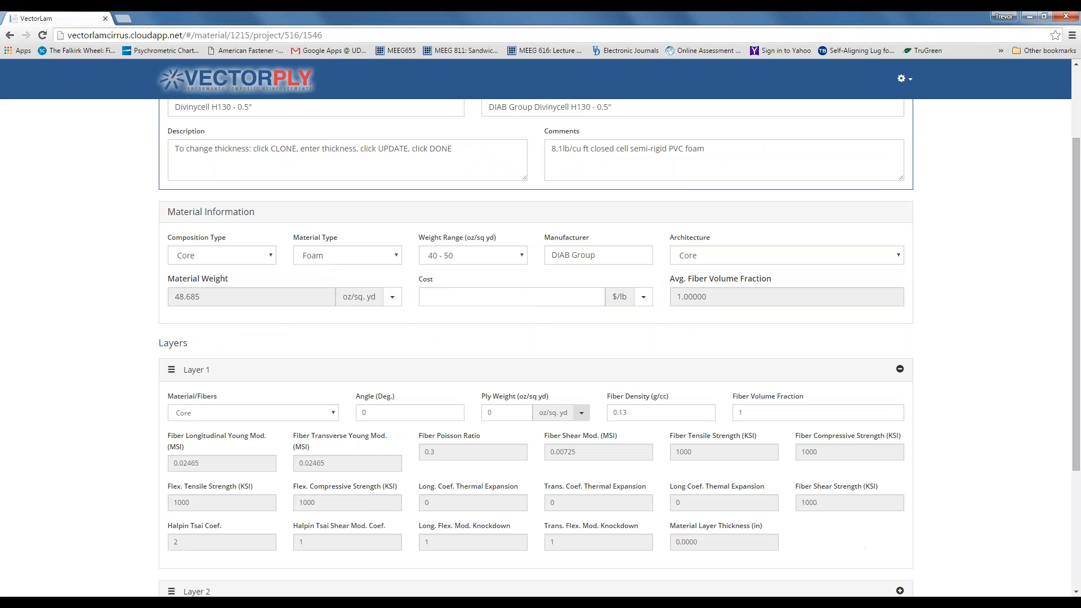
click(899, 368)
click(900, 405)
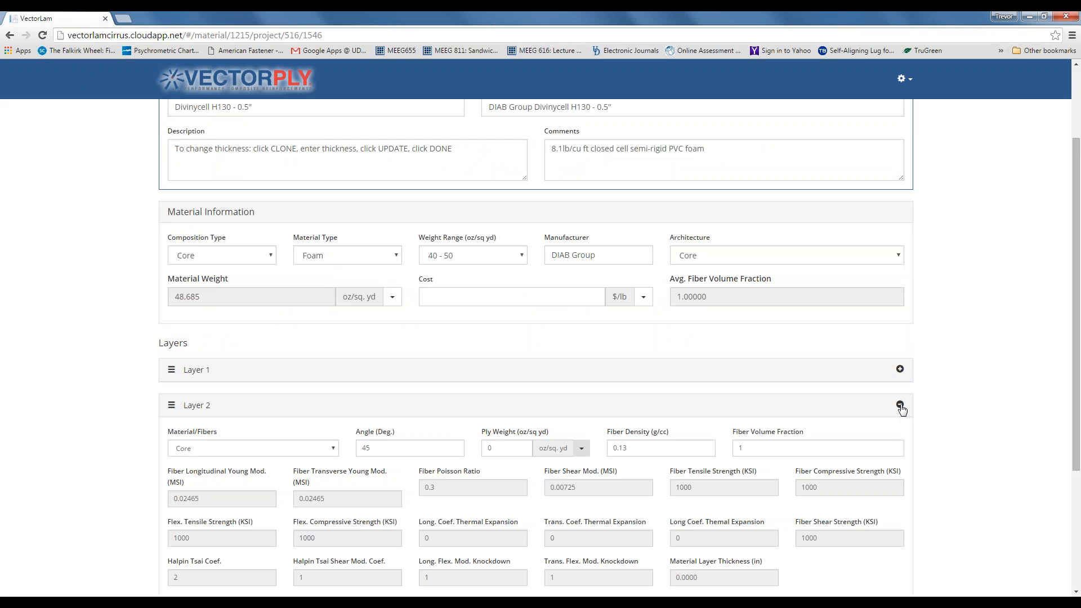
scroll(775, 441, down, 2)
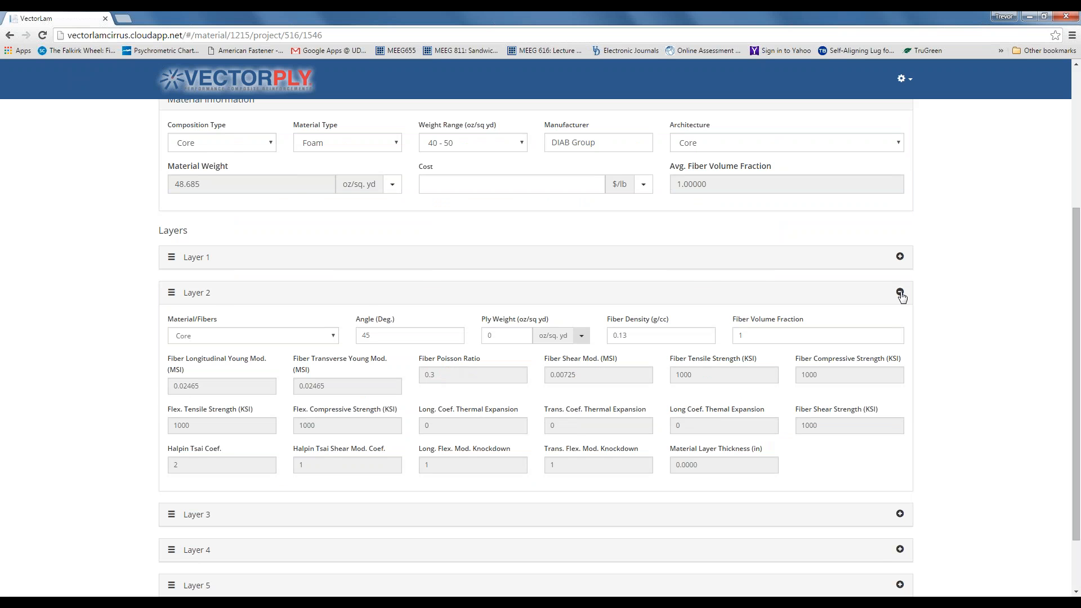
click(901, 293)
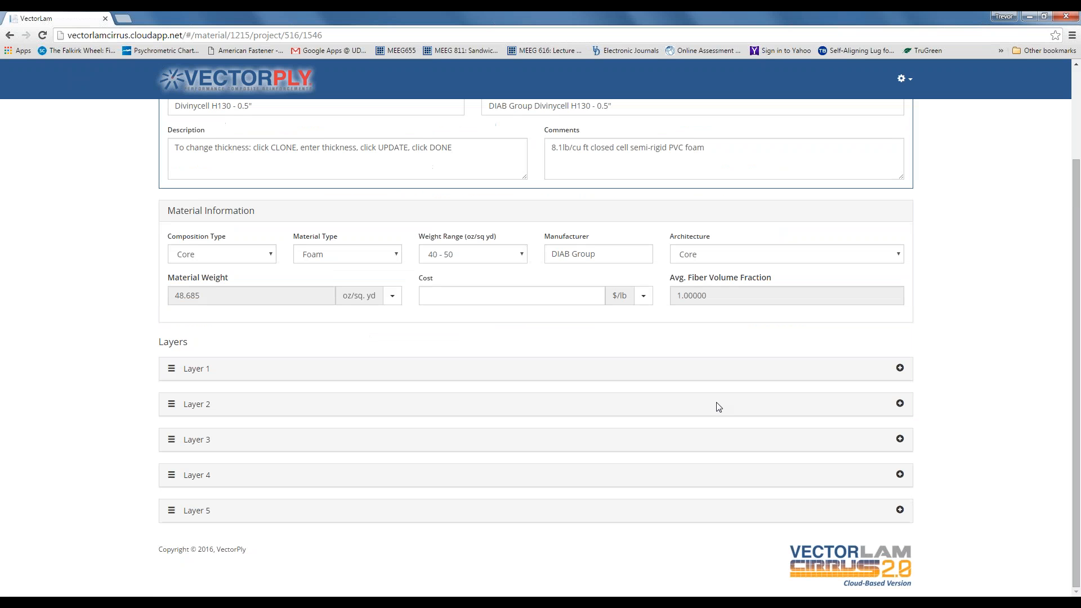
scroll(706, 406, up, 1)
scroll(704, 406, up, 1)
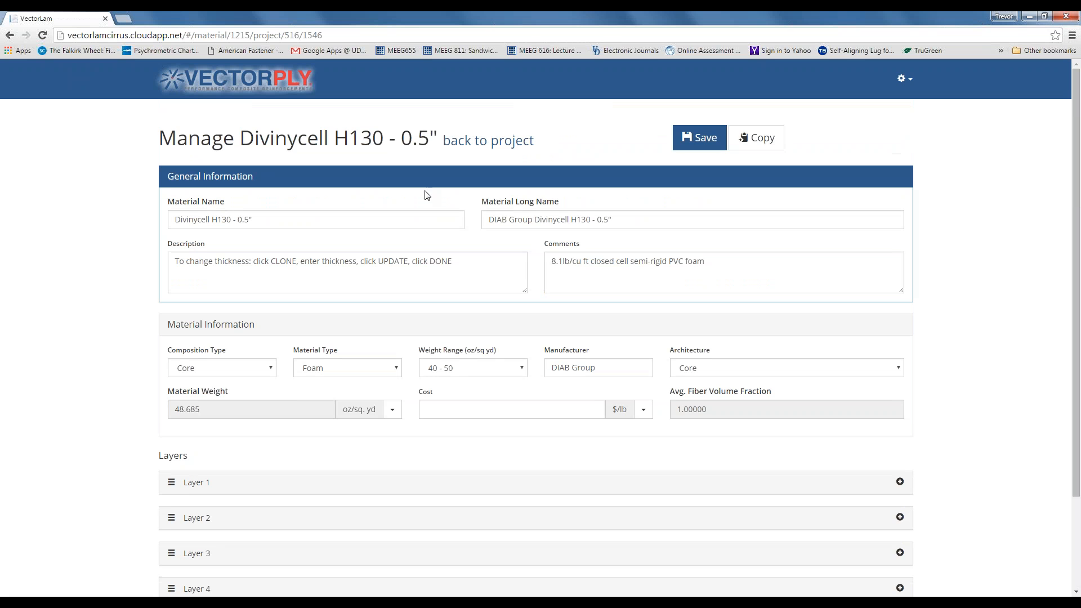
- Replace 0.5" with 30mm in the copied core's material name and long name
click(287, 220)
drag(287, 219, 240, 222)
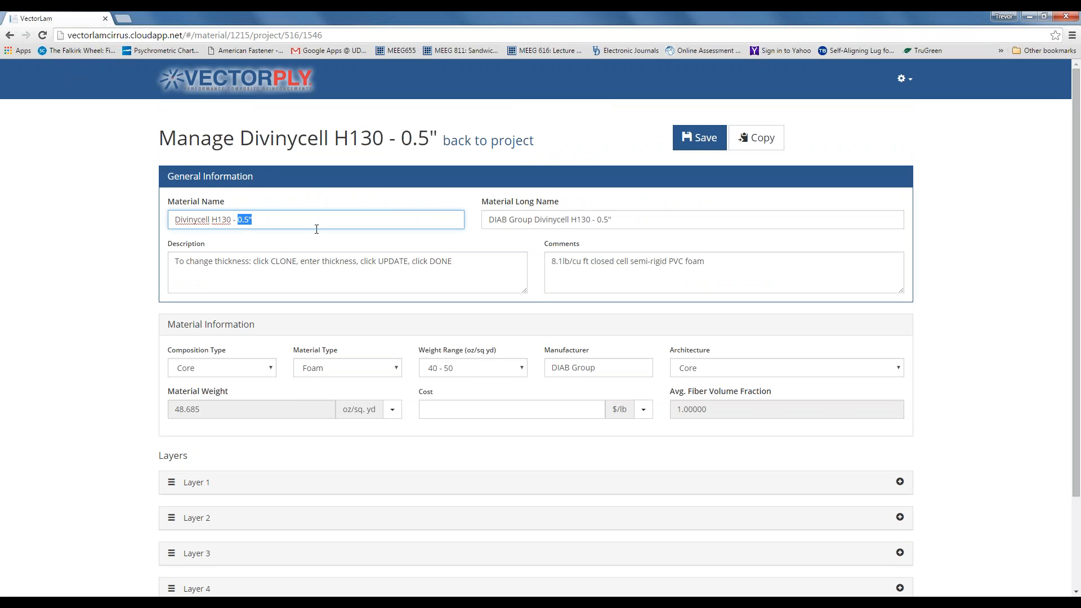
text(30mm)
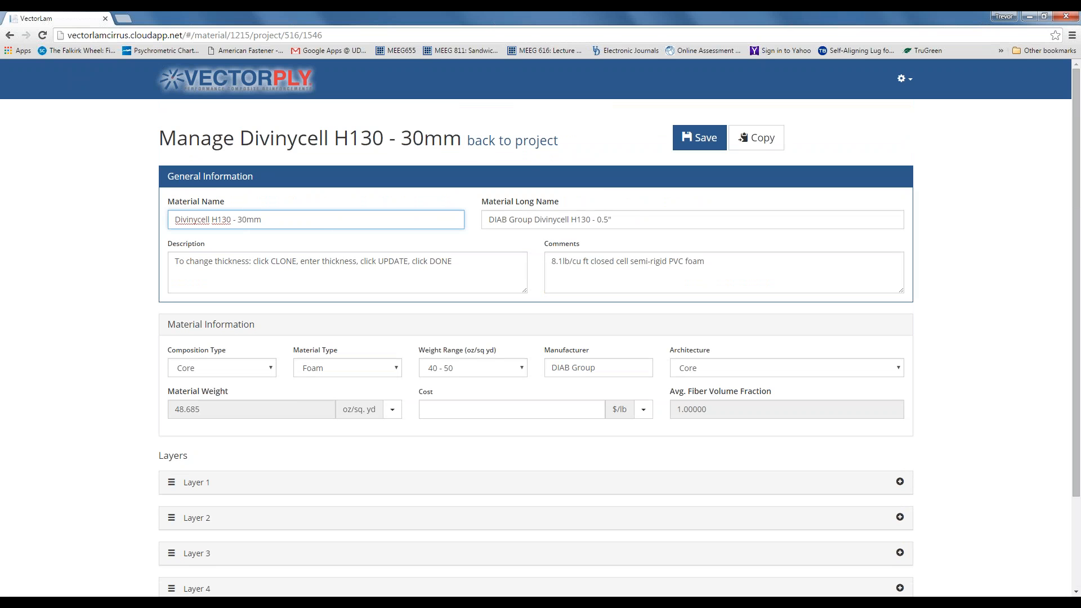
click(615, 219)
drag(615, 219, 598, 220)
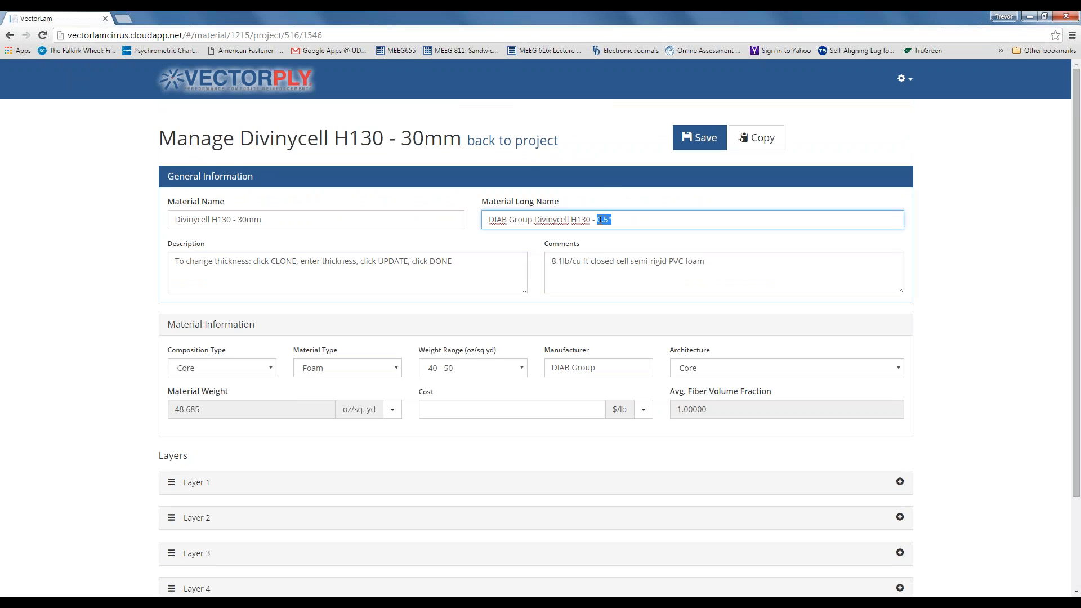
text(30mm)
click(481, 264)
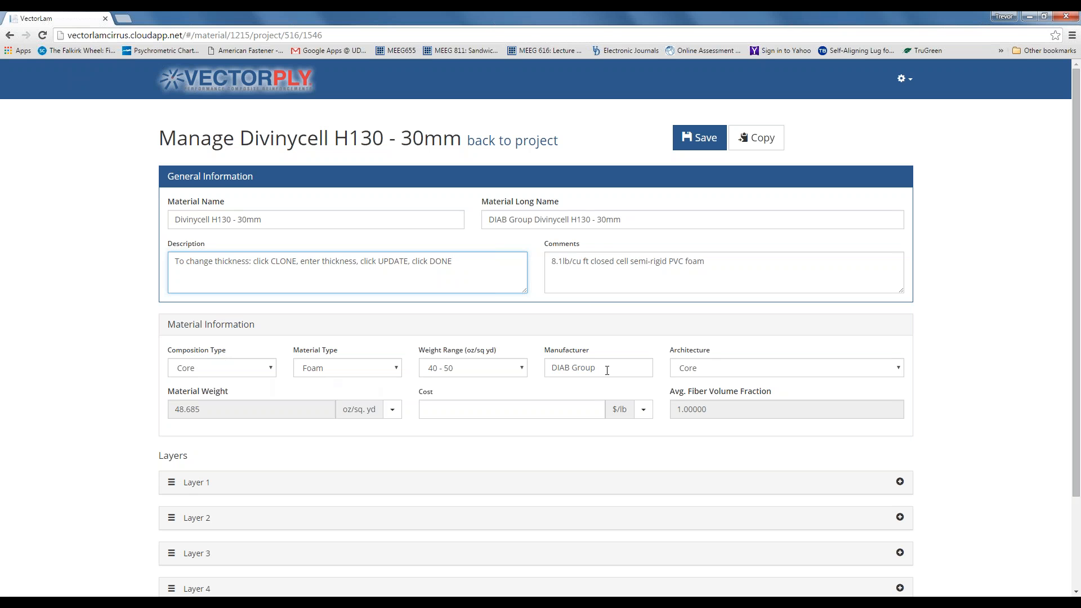
click(900, 370)
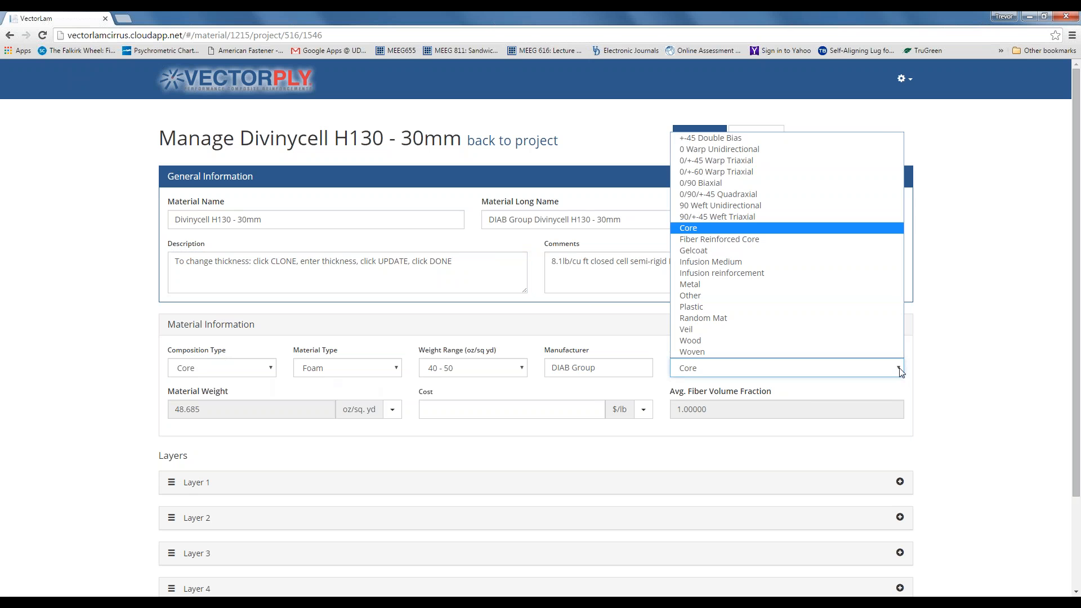
click(899, 372)
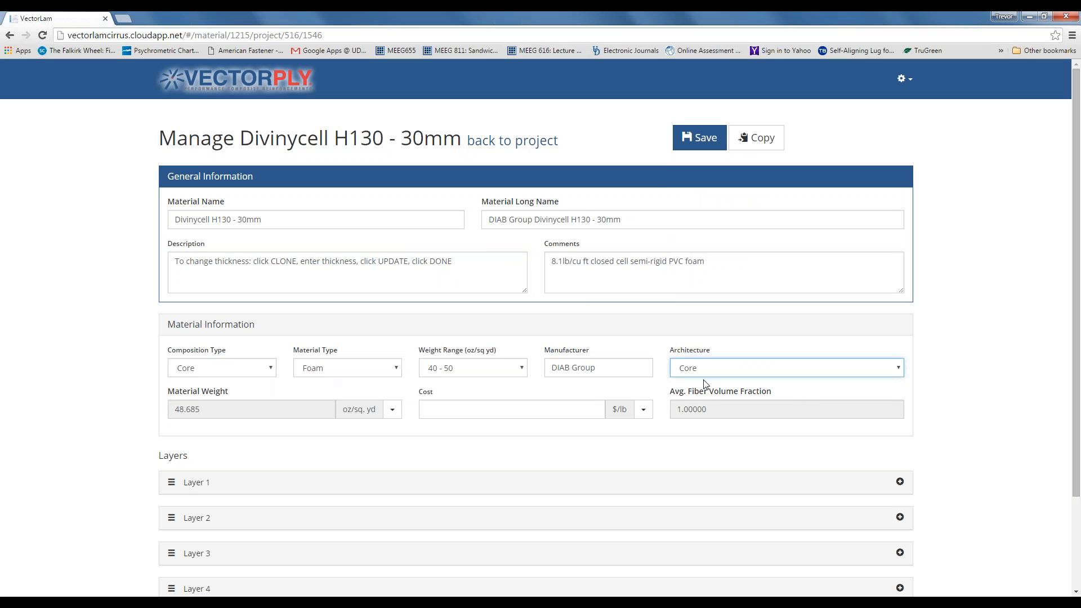
click(393, 412)
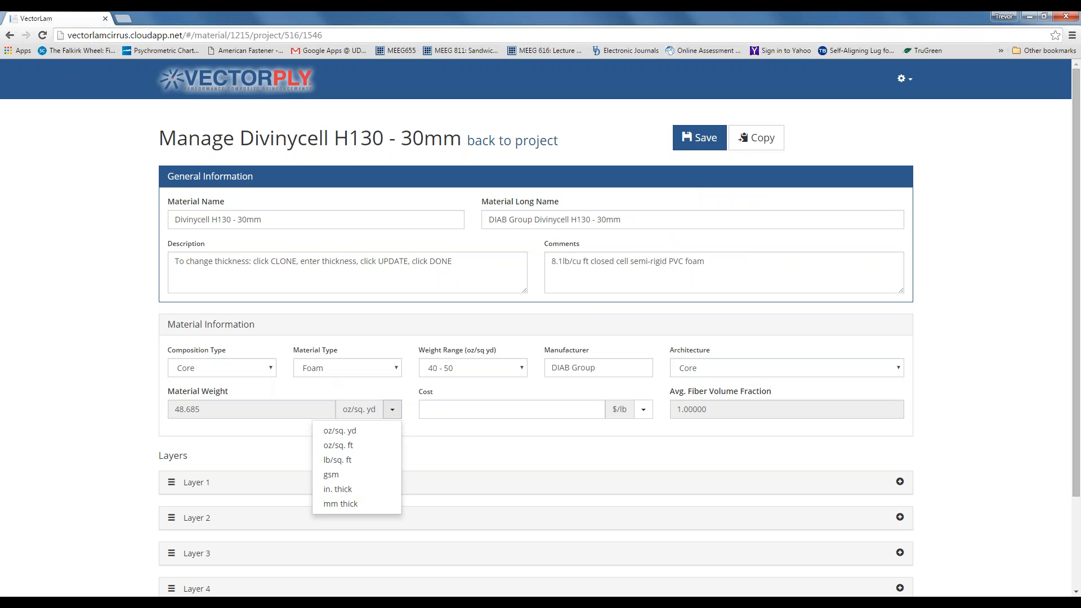
click(392, 410)
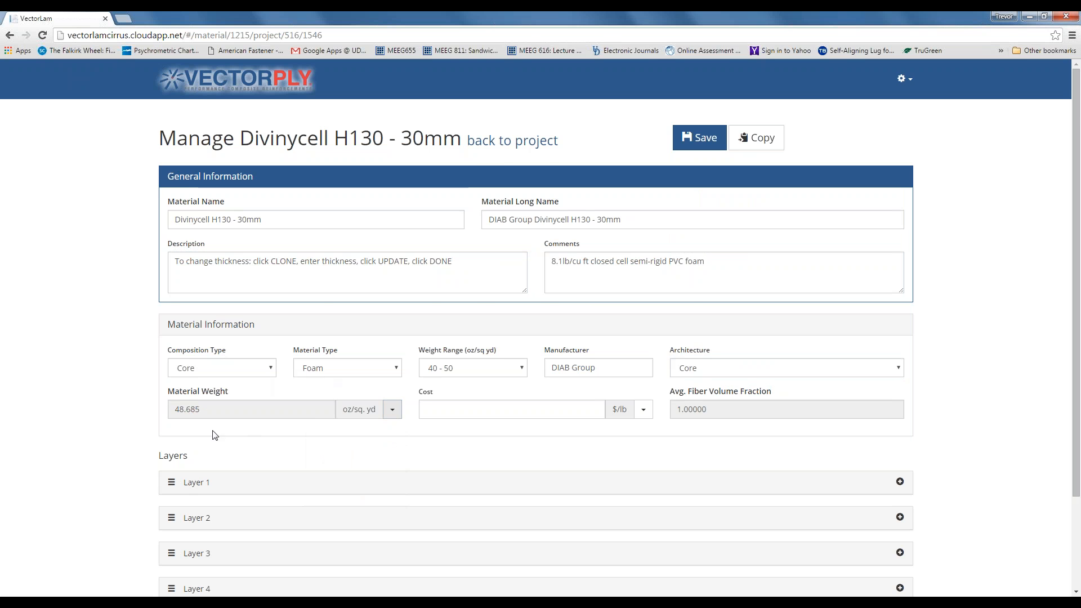
scroll(212, 434, down, 1)
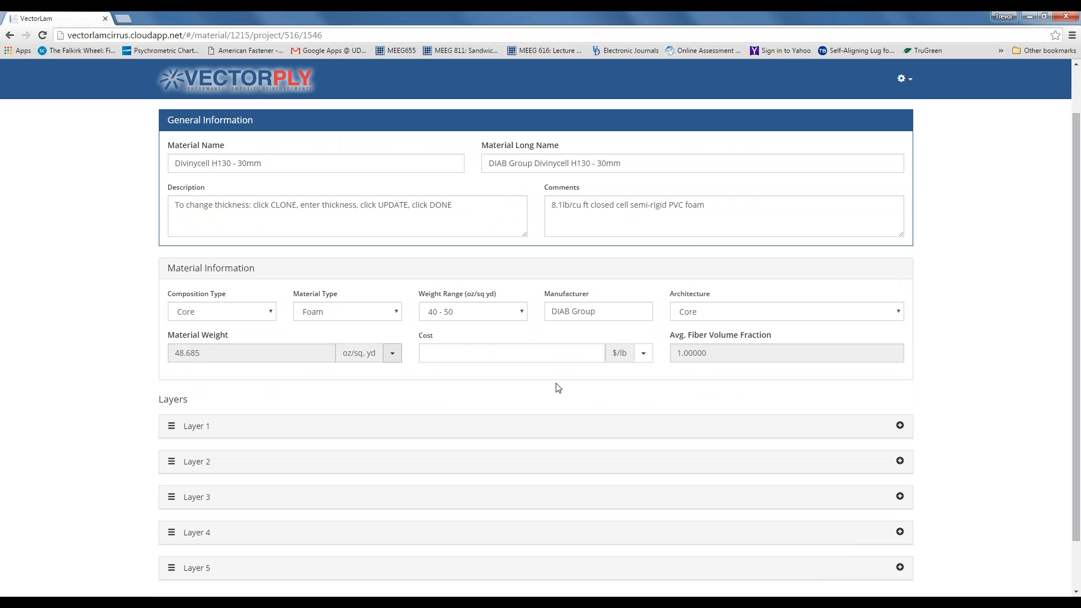
- Switch the cost unit to $/sq.ft and enter a cost of 4.50
click(449, 353)
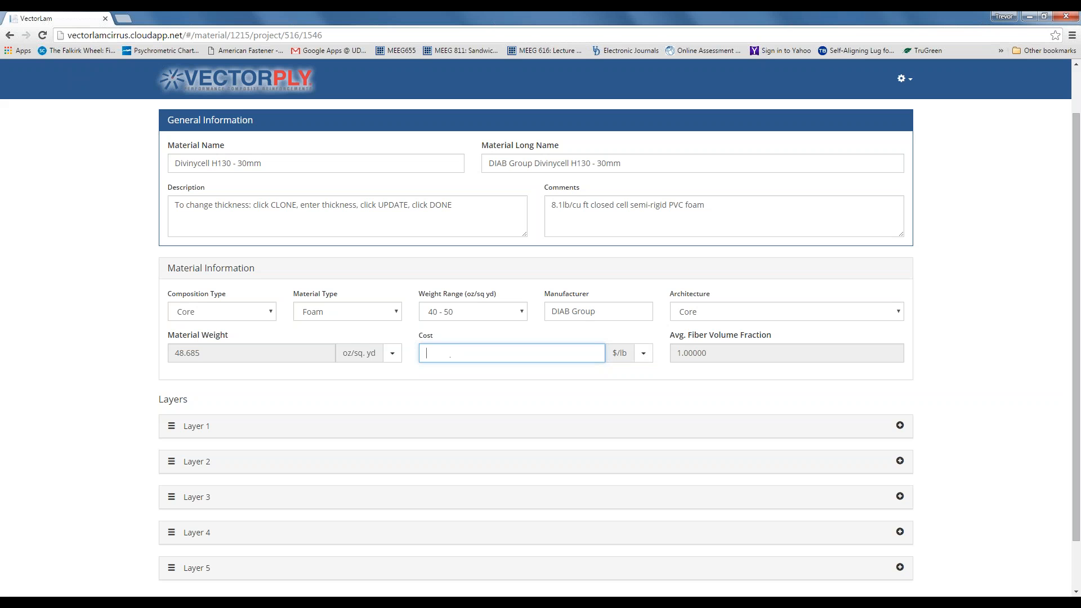
click(643, 355)
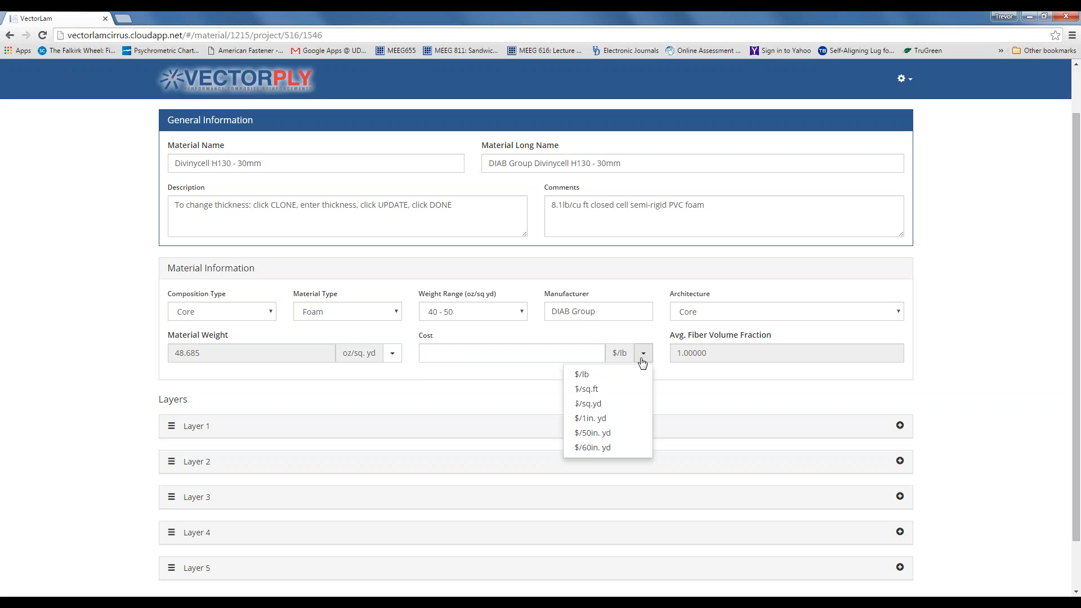
click(631, 390)
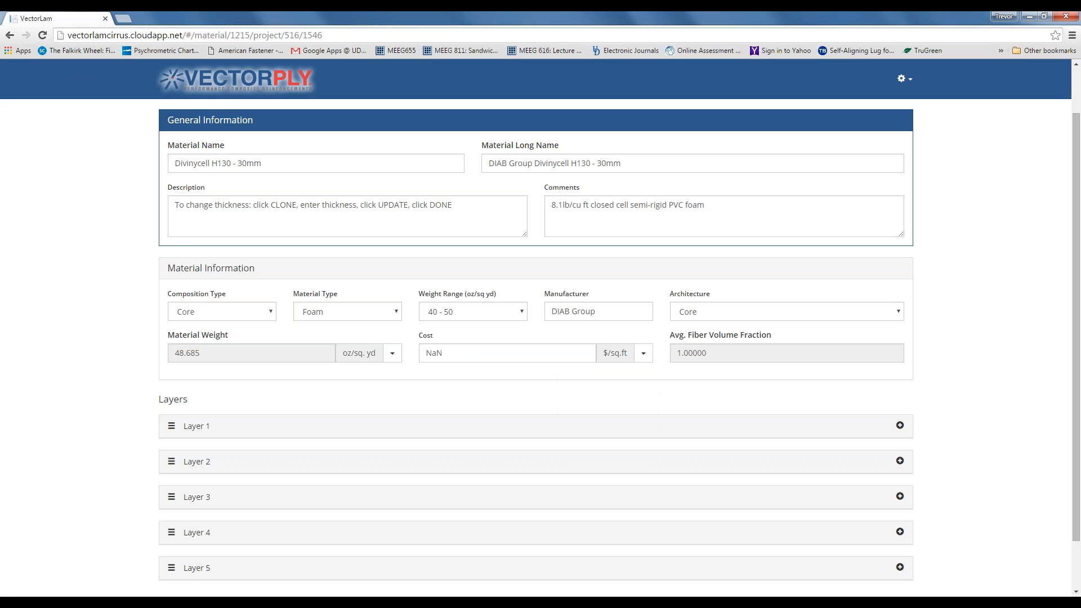
click(449, 354)
drag(449, 353, 425, 352)
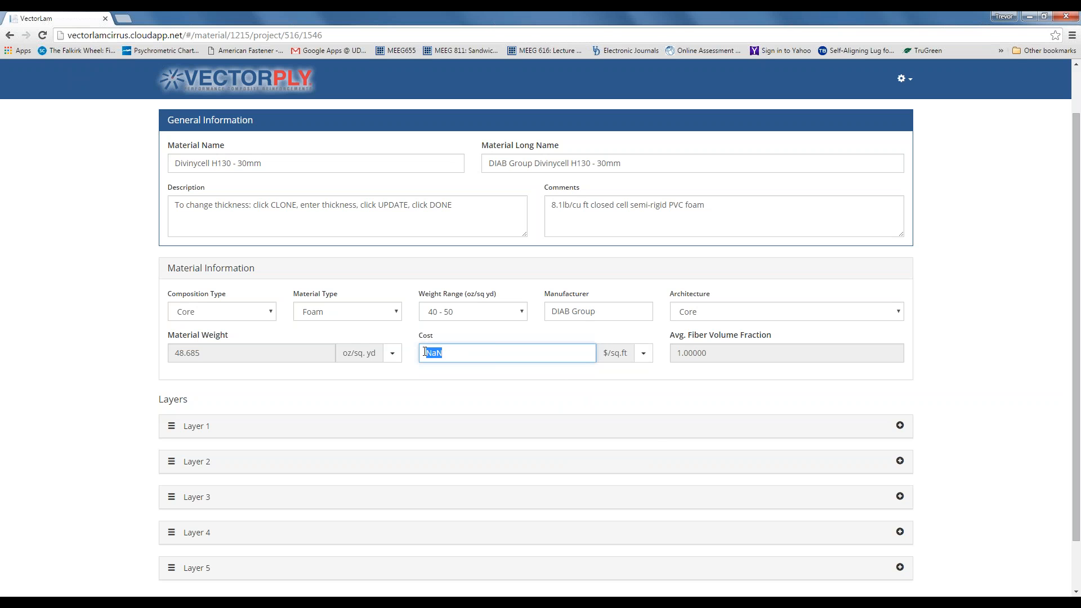
text(4.5)
click(592, 375)
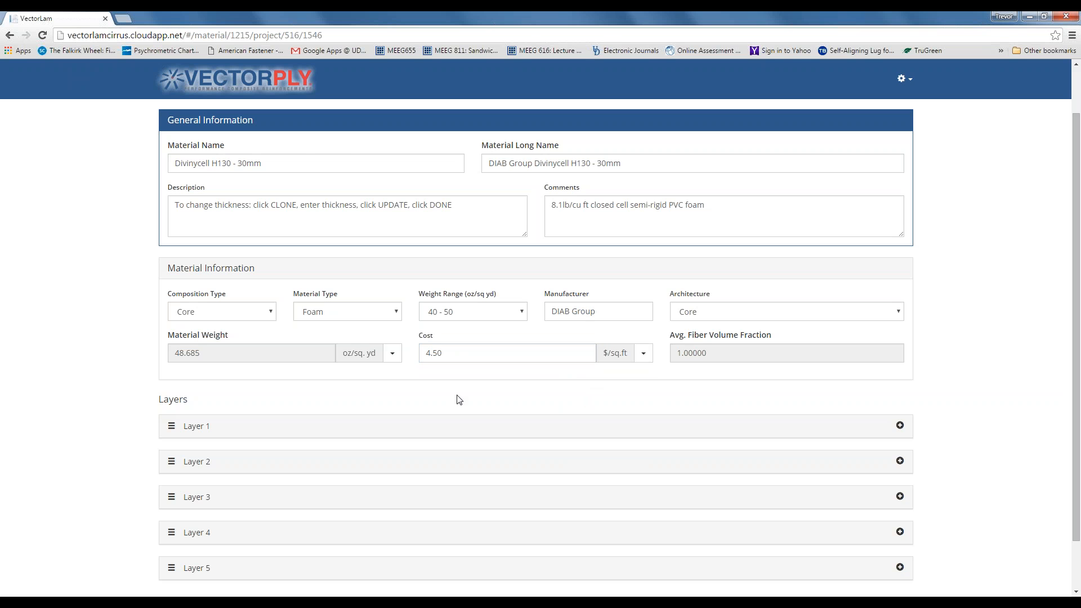
scroll(459, 399, down, 1)
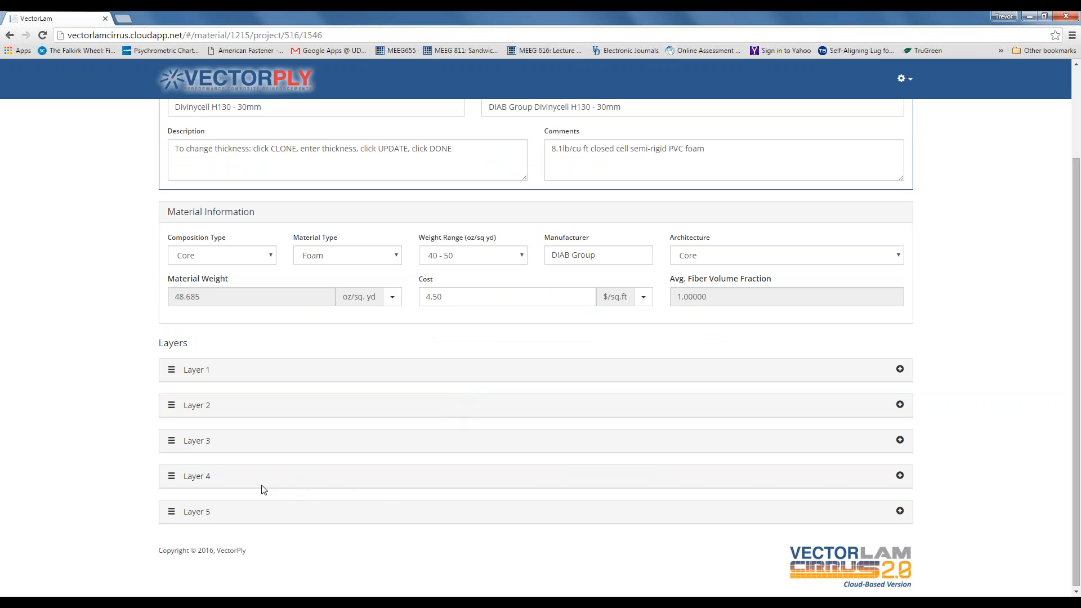
- Expand Layer 5 to check its Core properties: 48.685 oz/sq yd ply weight, 0.5000 in thick
click(900, 511)
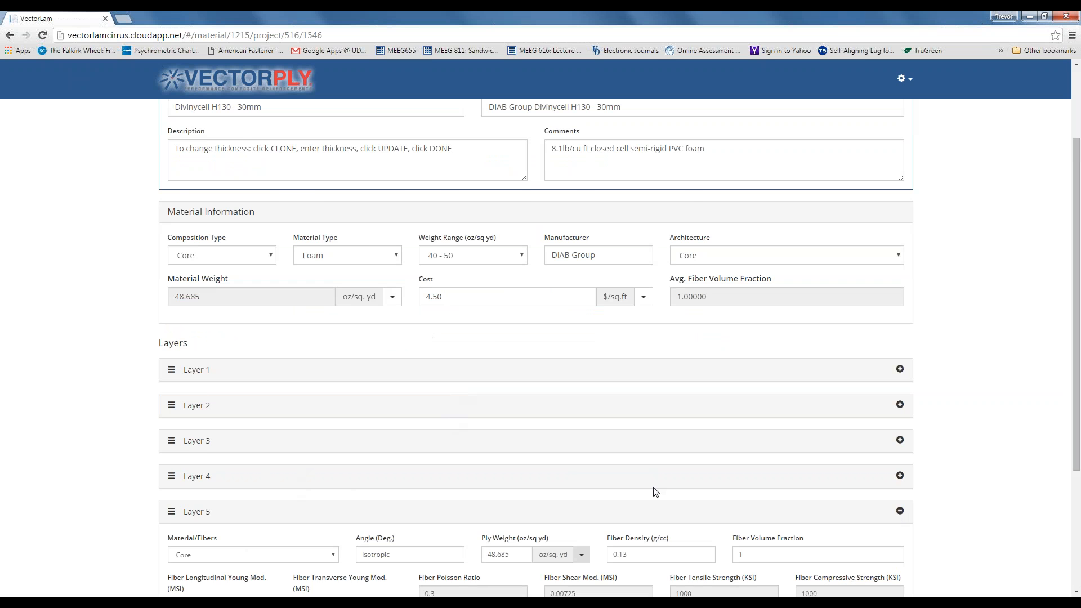
scroll(655, 492, down, 1)
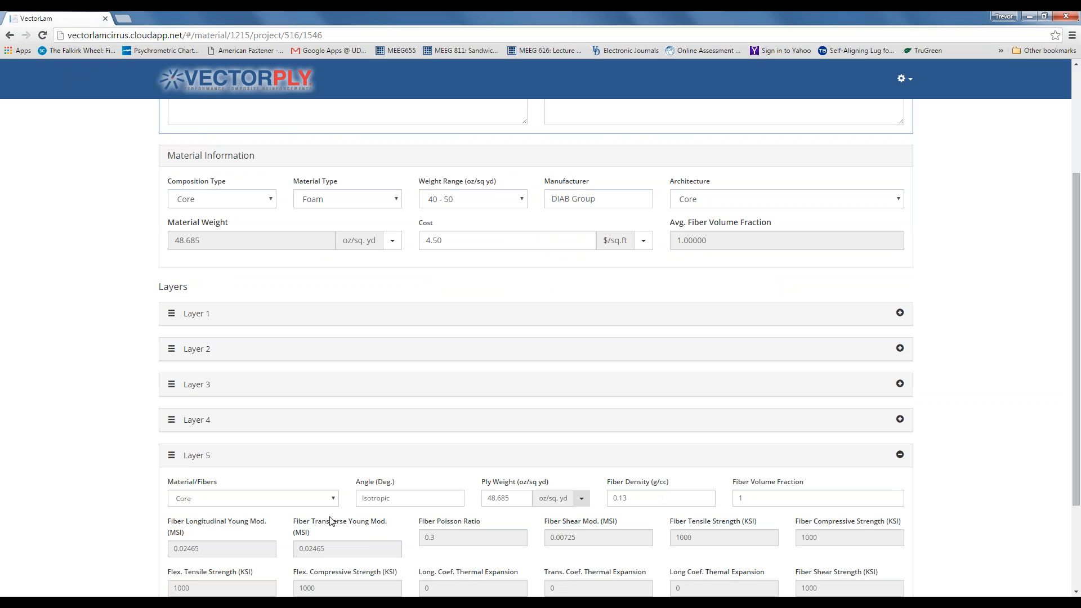
scroll(333, 521, down, 1)
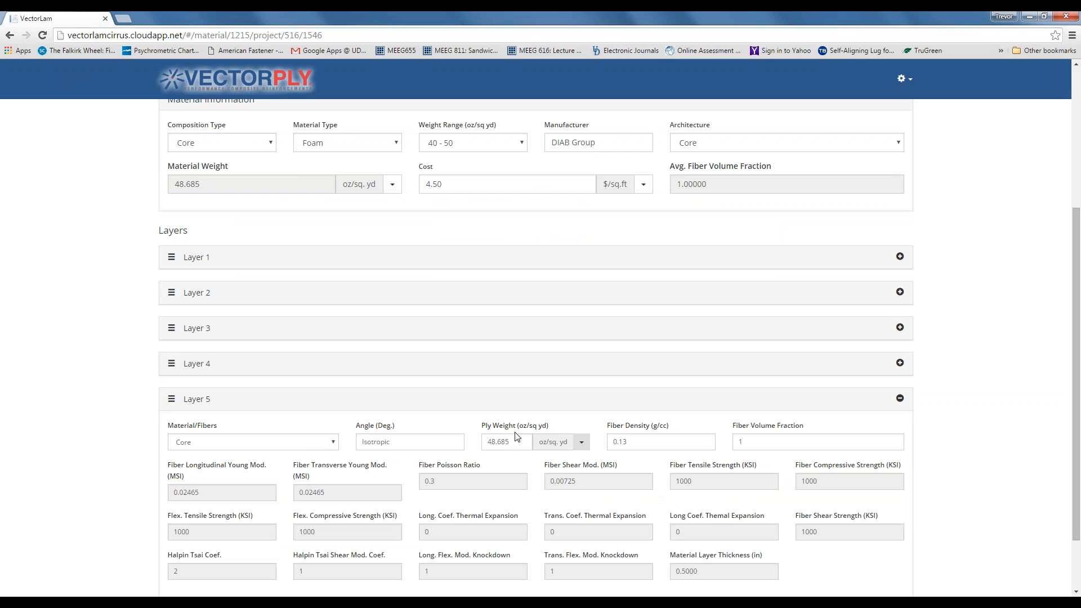
click(900, 363)
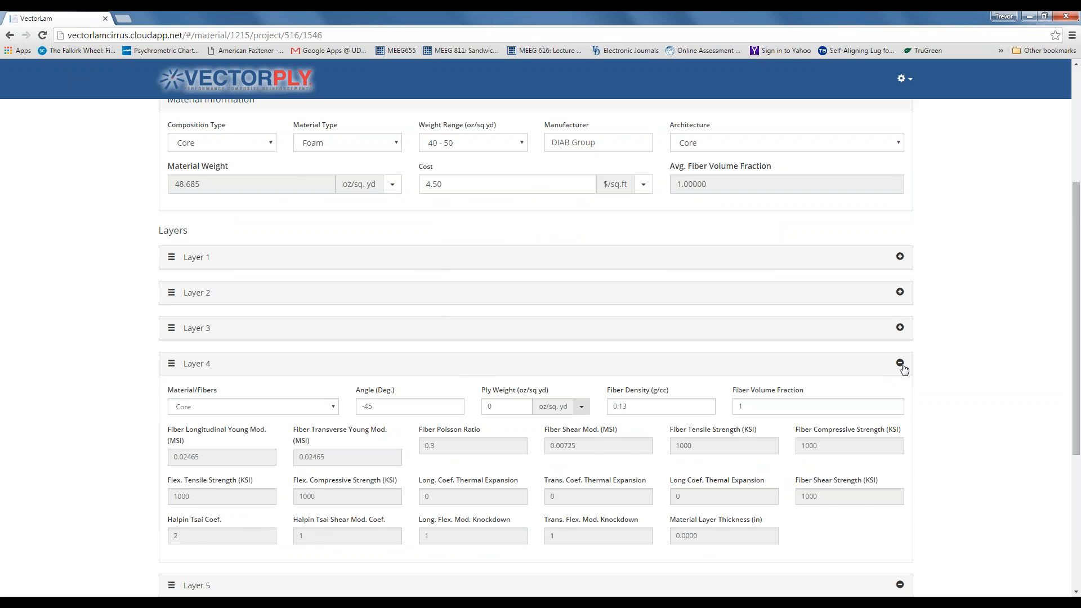
click(900, 365)
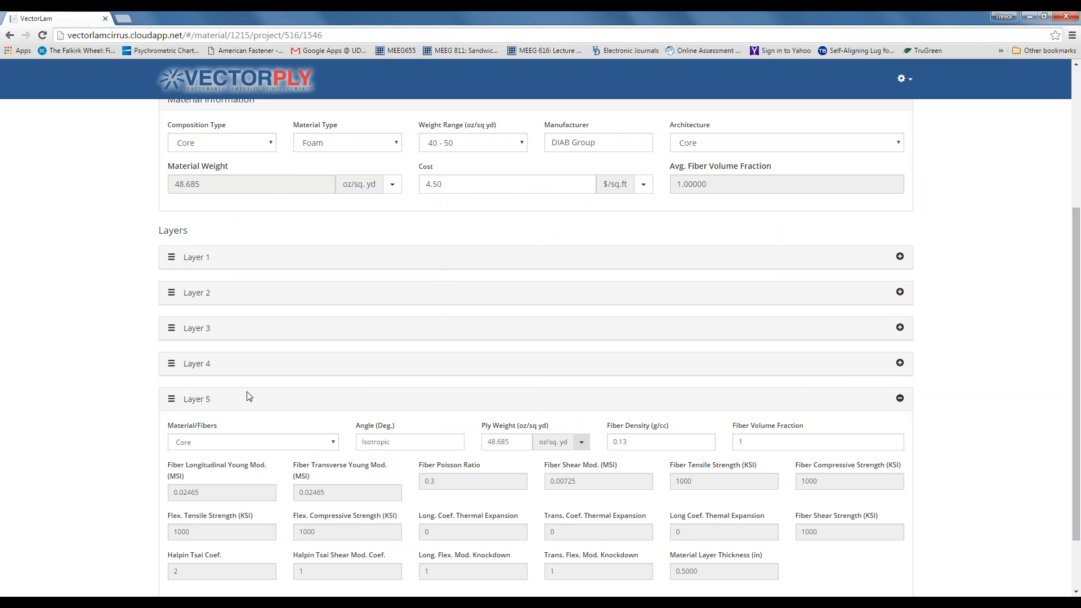
scroll(247, 394, down, 1)
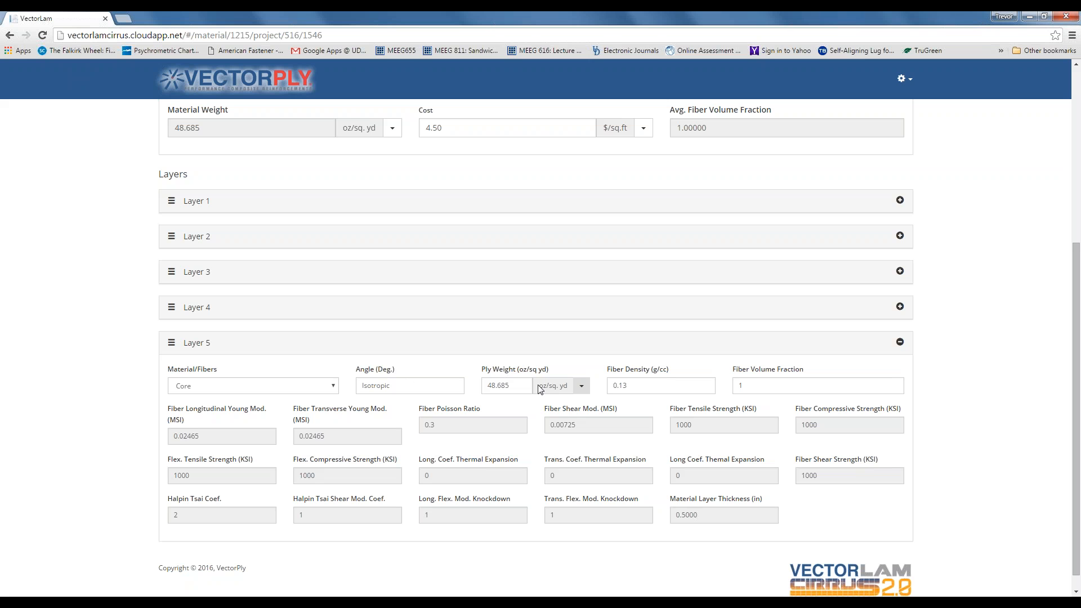
click(582, 389)
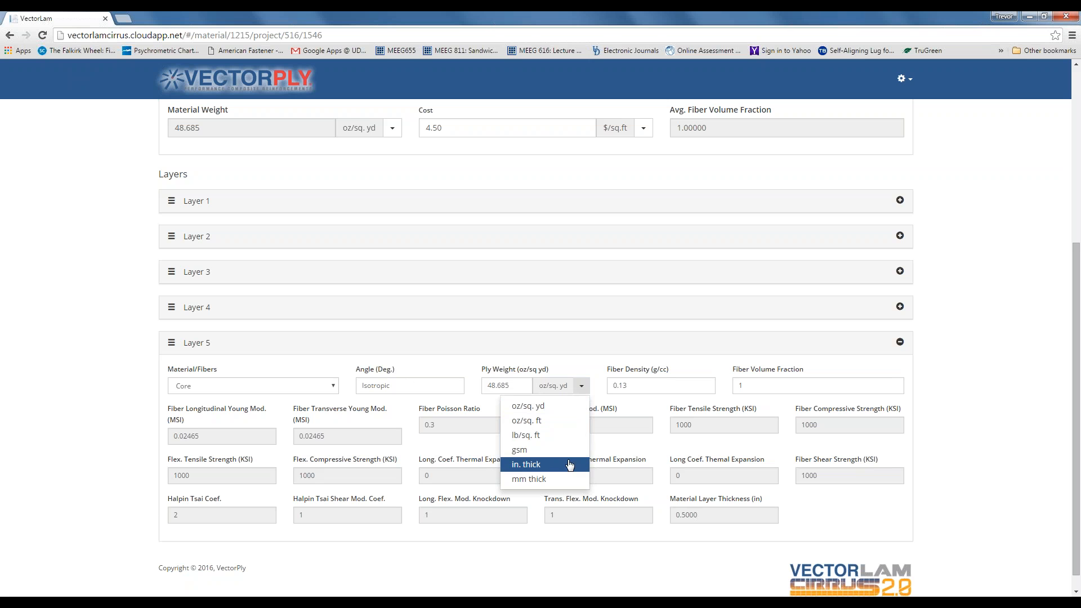
- Set the ply weight to 30 mm thick and show material weight in mm thick
click(546, 479)
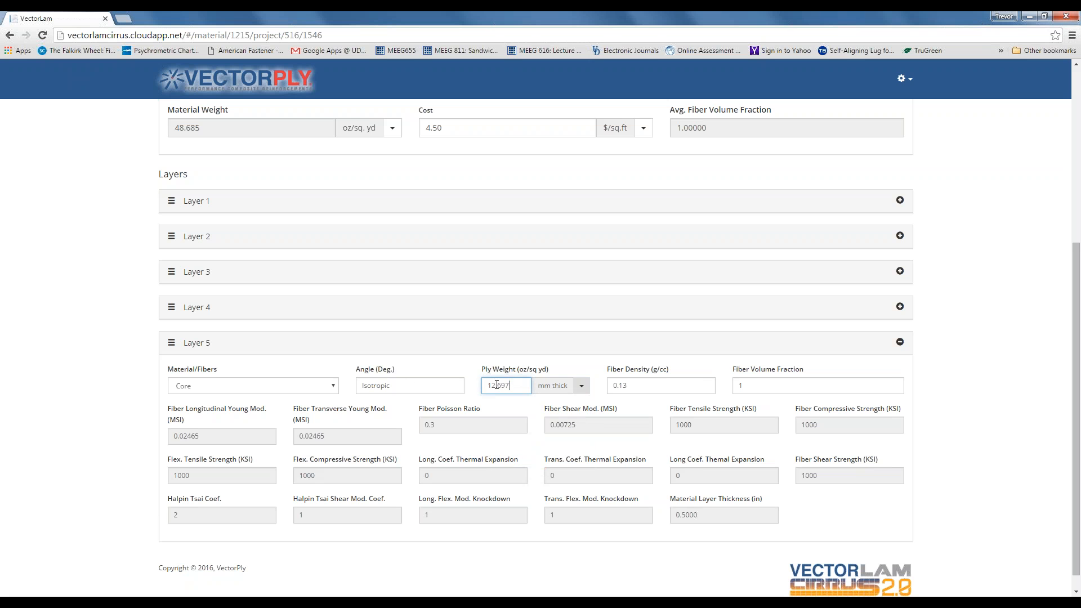
drag(495, 385, 483, 385)
text(30)
click(598, 391)
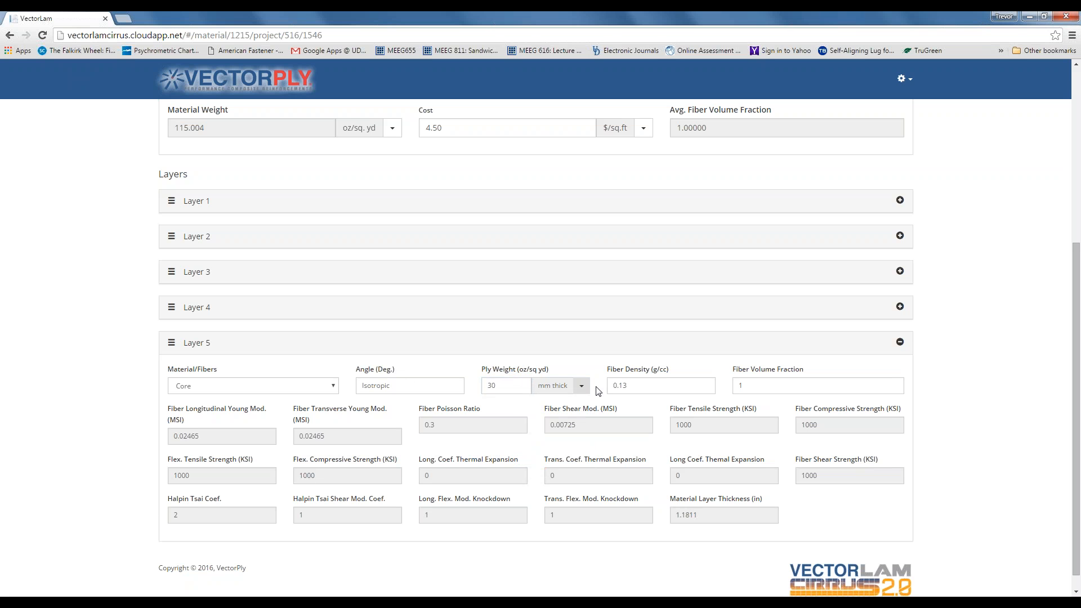
scroll(596, 391, up, 3)
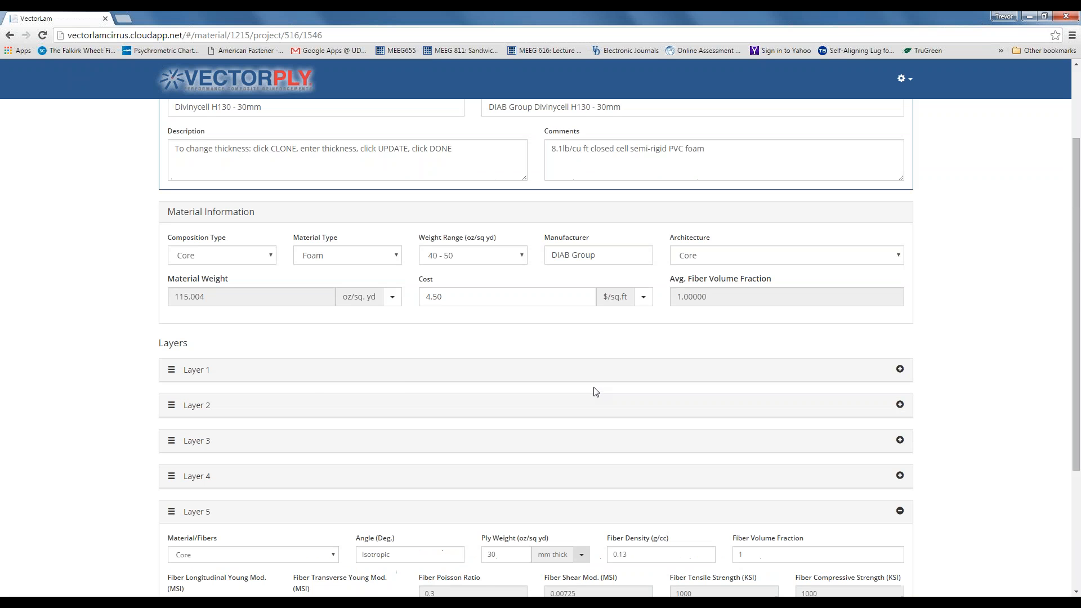
click(392, 298)
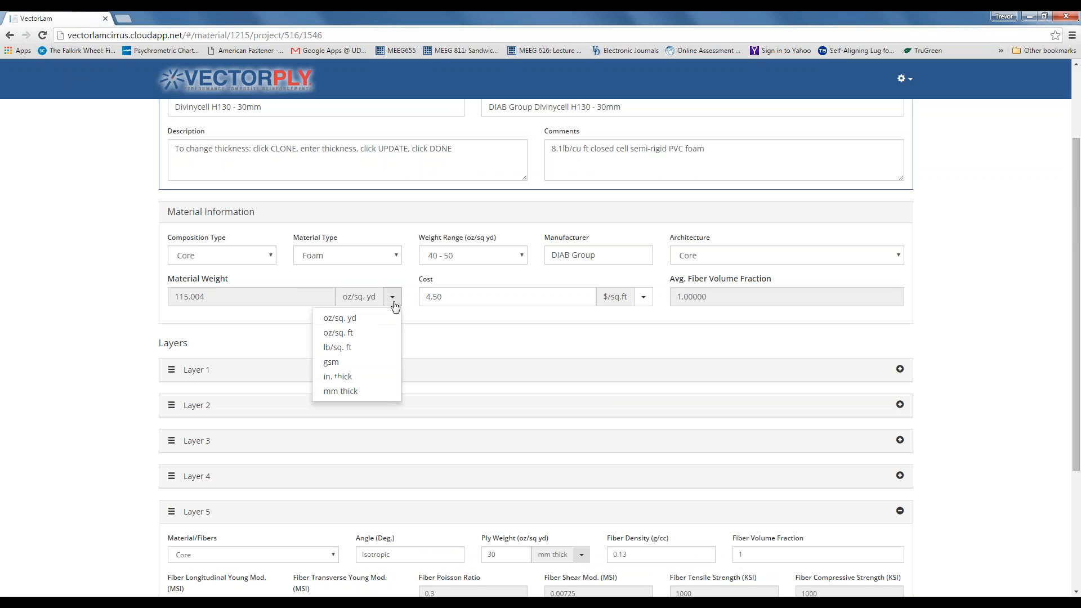
click(385, 394)
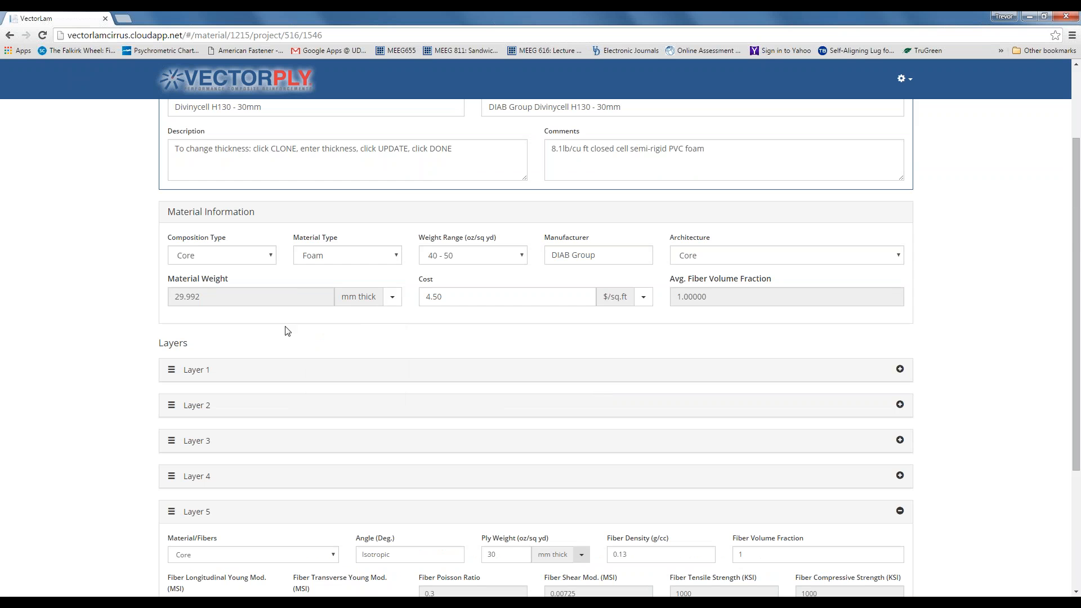
- Save the 30 mm core material and return to the Webinar Project page
scroll(293, 332, down, 3)
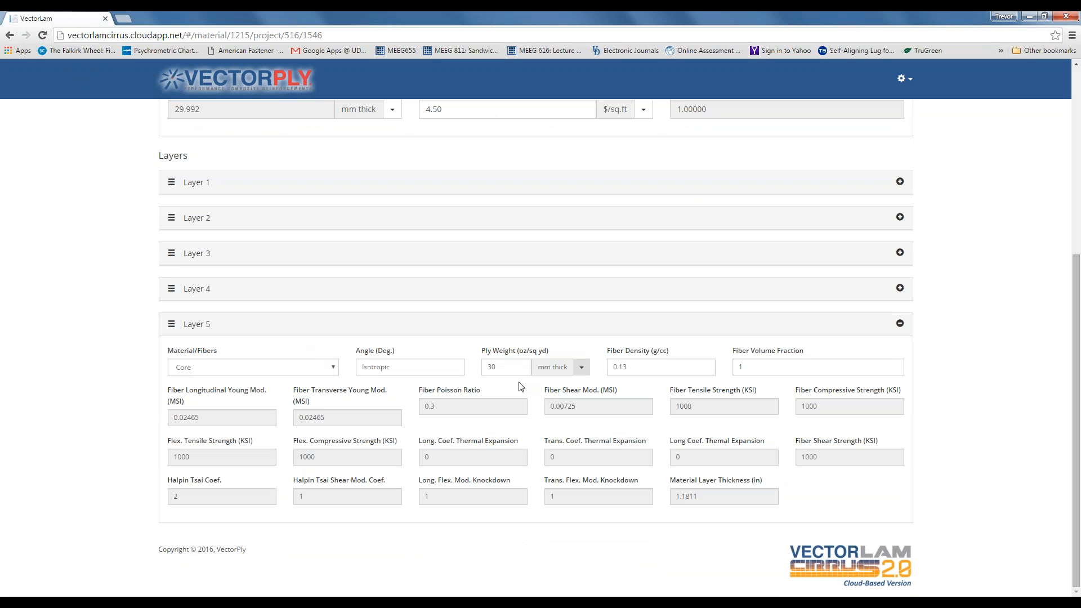
scroll(521, 387, up, 2)
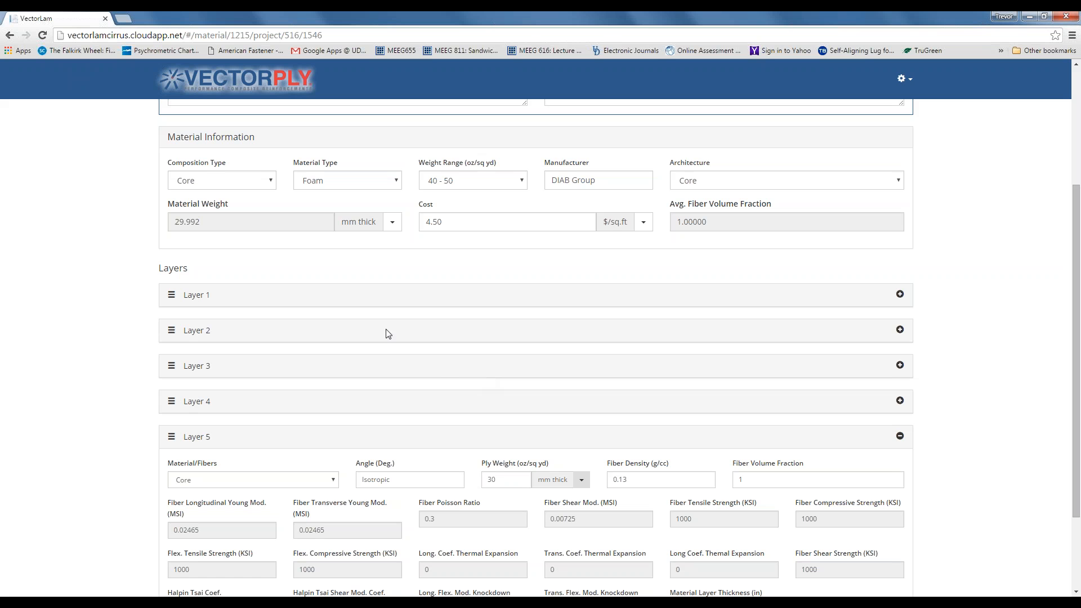
scroll(447, 366, up, 1)
scroll(446, 366, up, 1)
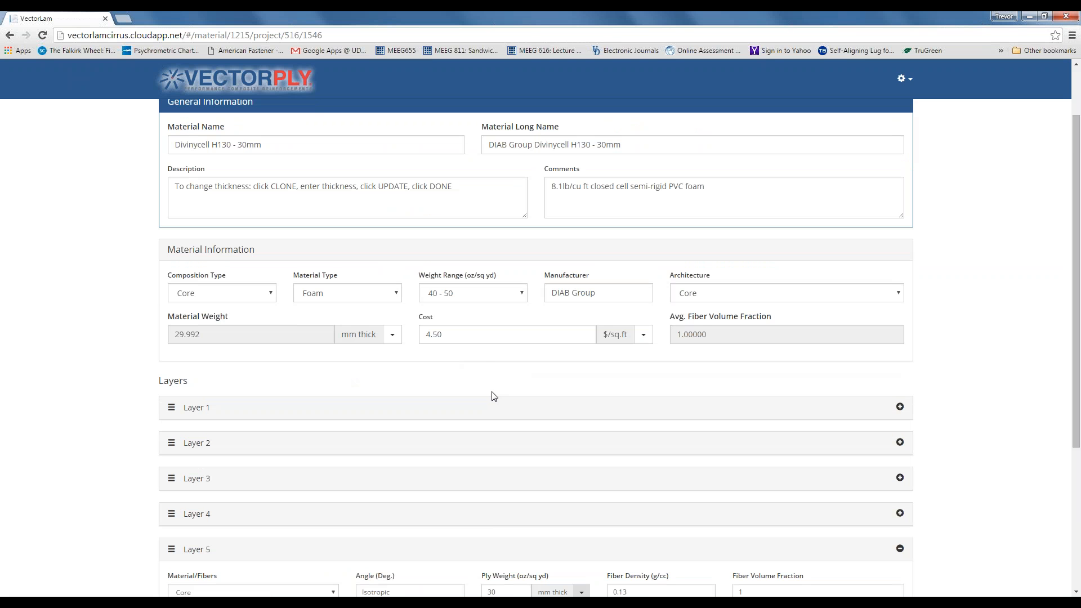
scroll(491, 396, up, 1)
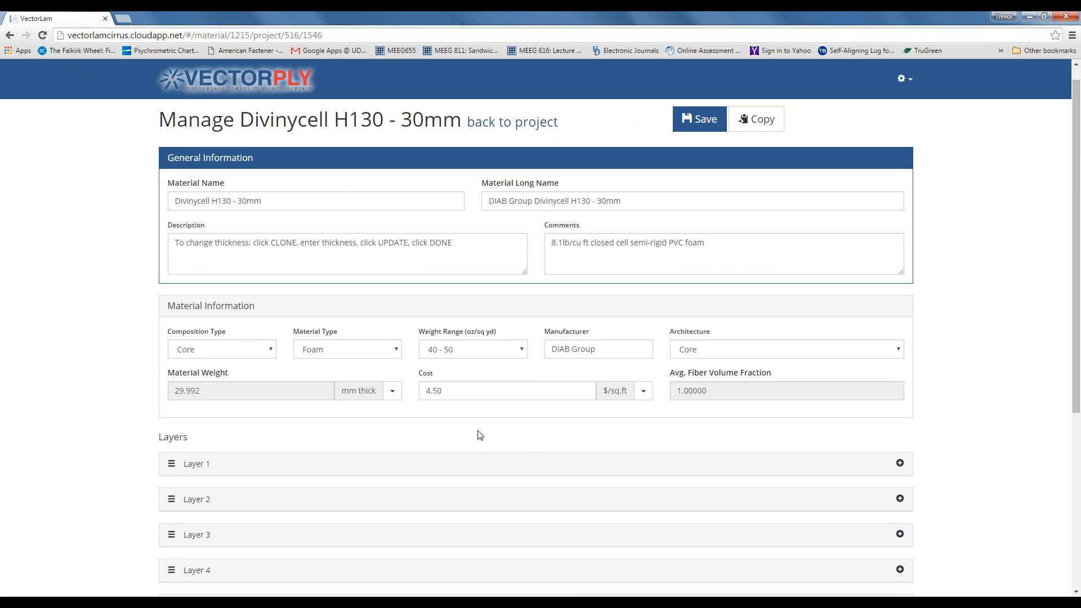
scroll(549, 434, up, 1)
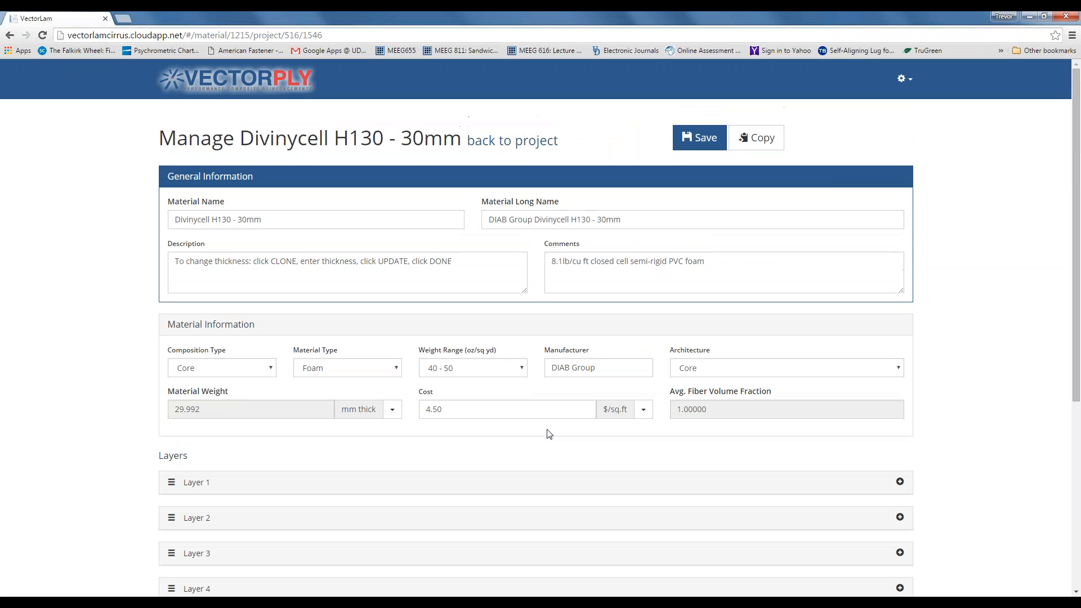
click(697, 140)
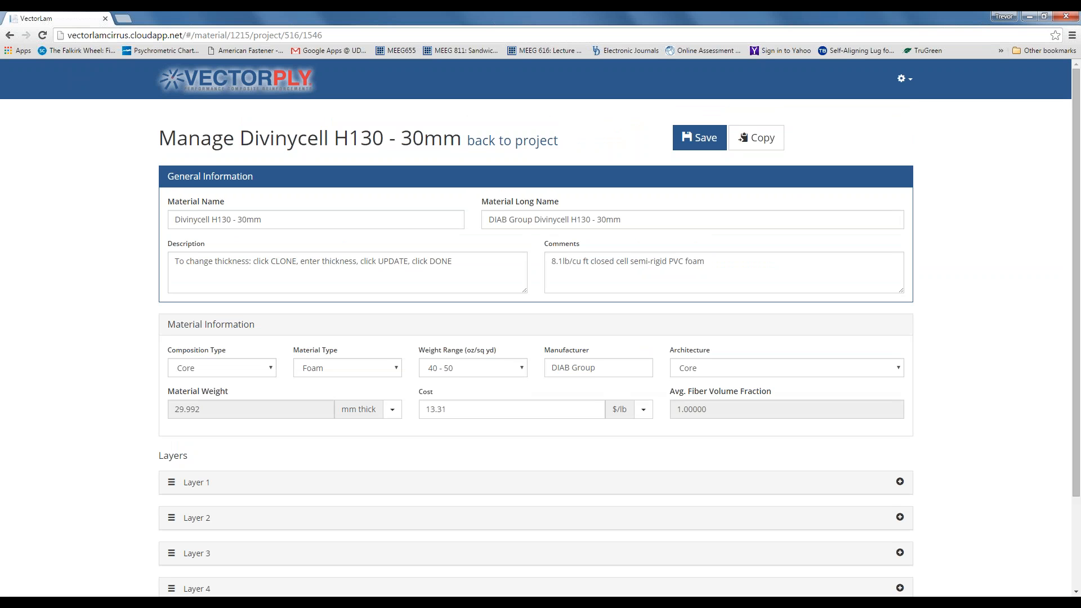
click(527, 143)
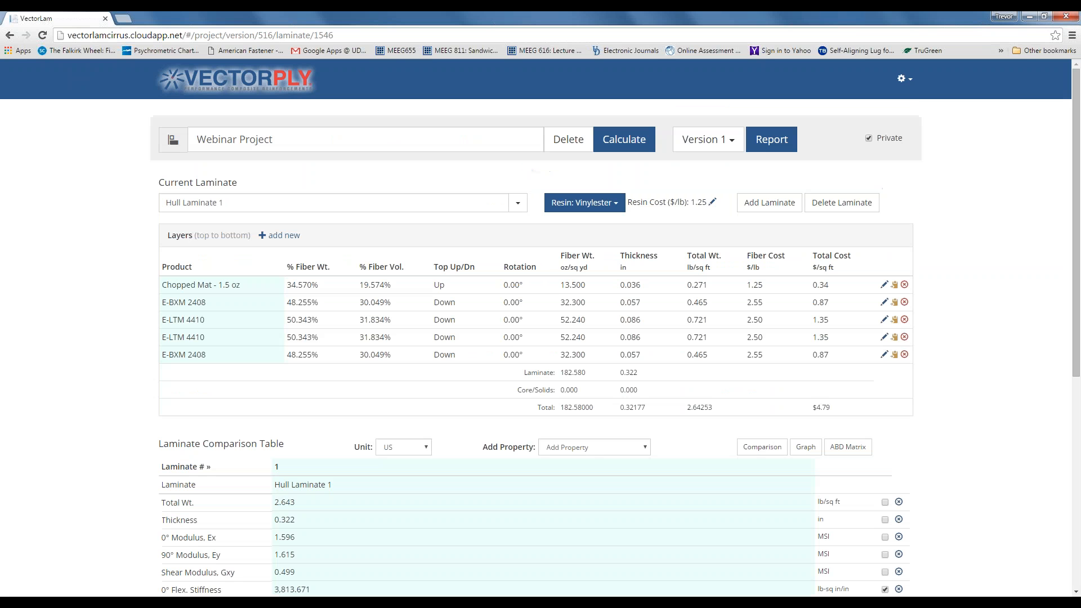
- Switch to Hull Bottom Laminate 1 - Cored and add a Divinycell H130 - 30mm layer
click(516, 206)
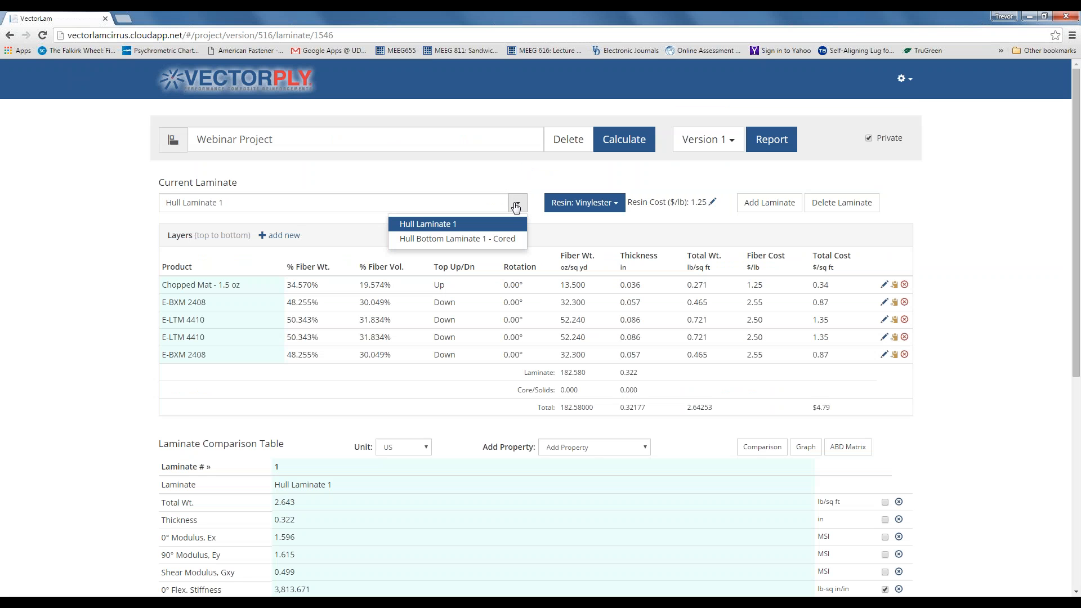
click(453, 239)
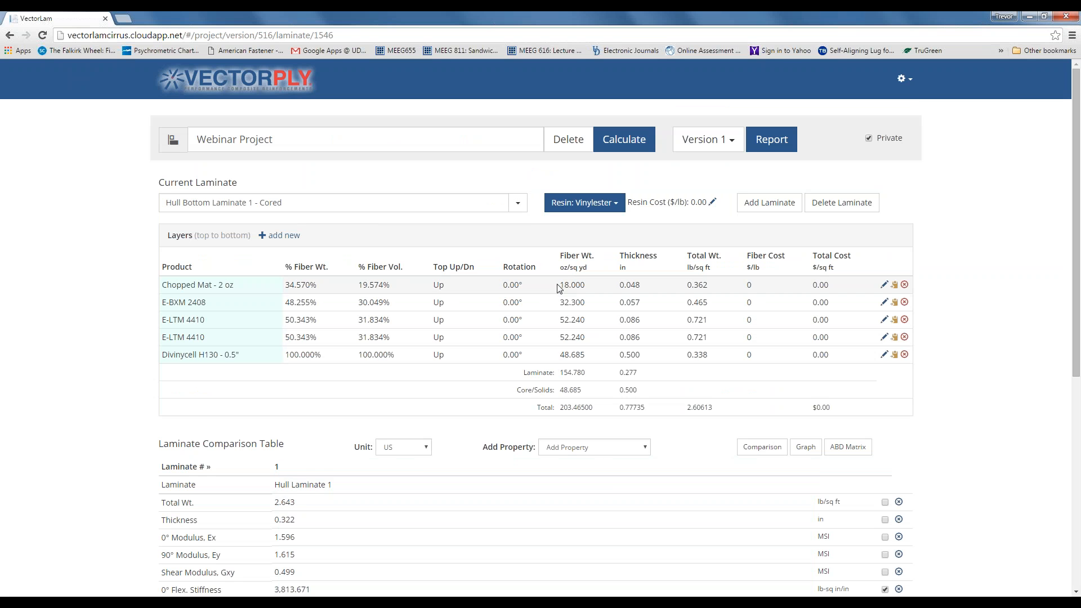
click(288, 237)
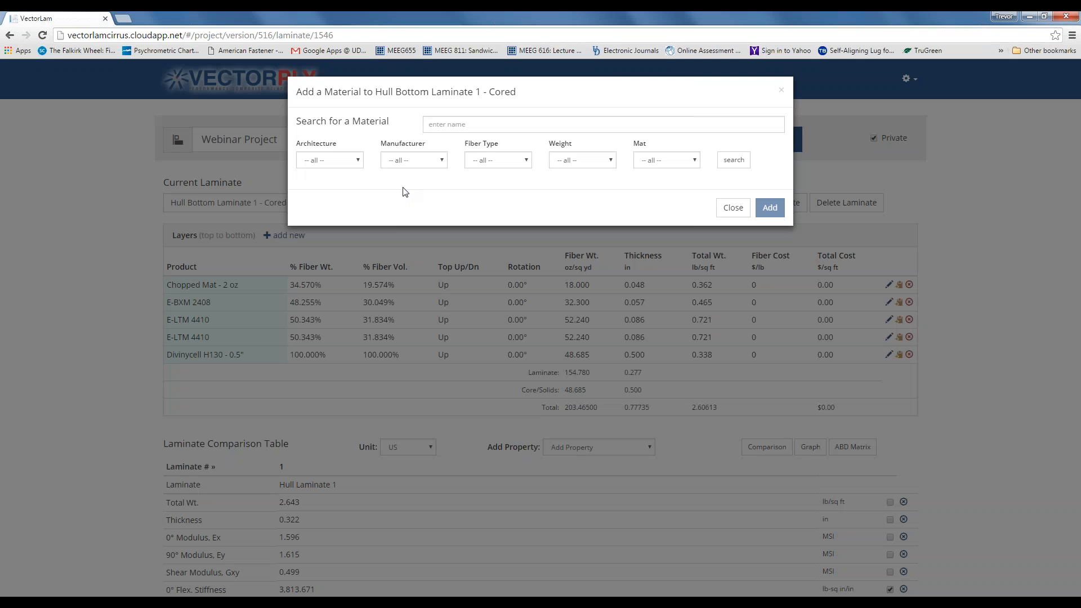
click(460, 125)
text(H130)
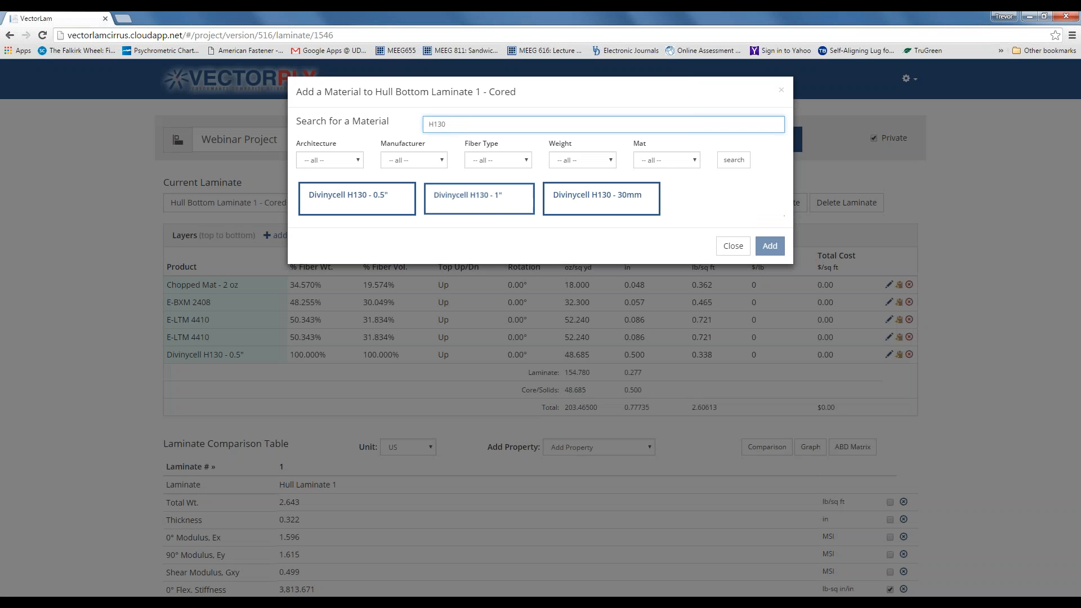
click(618, 208)
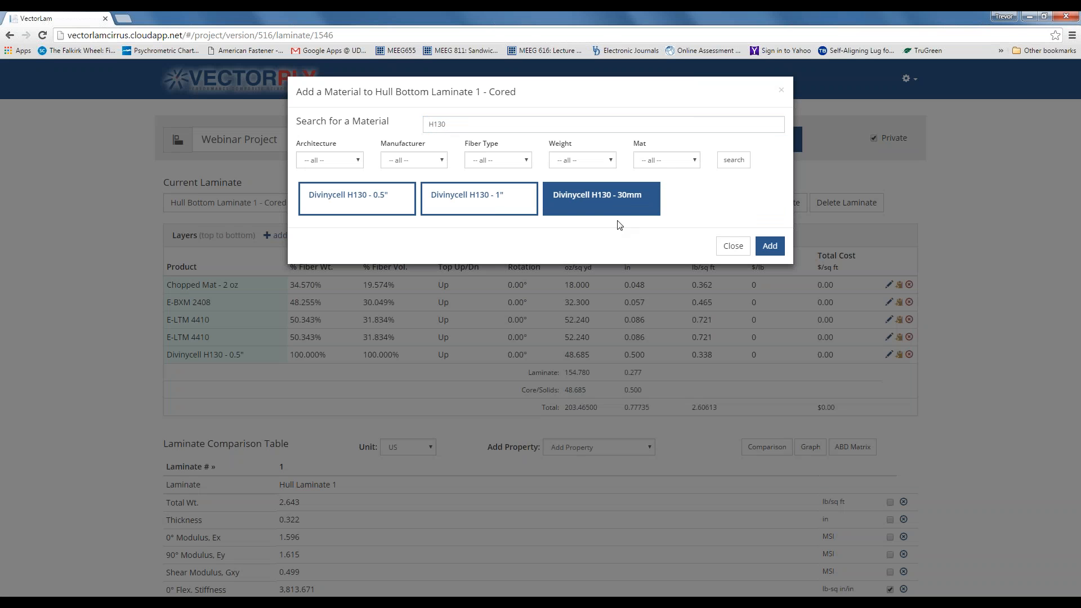
click(768, 249)
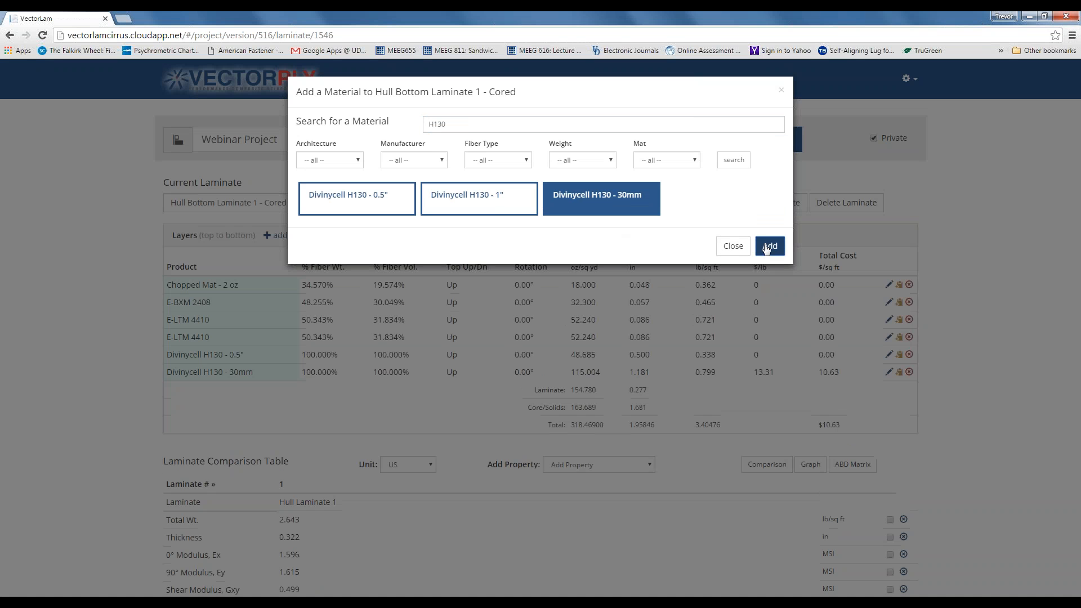
click(726, 247)
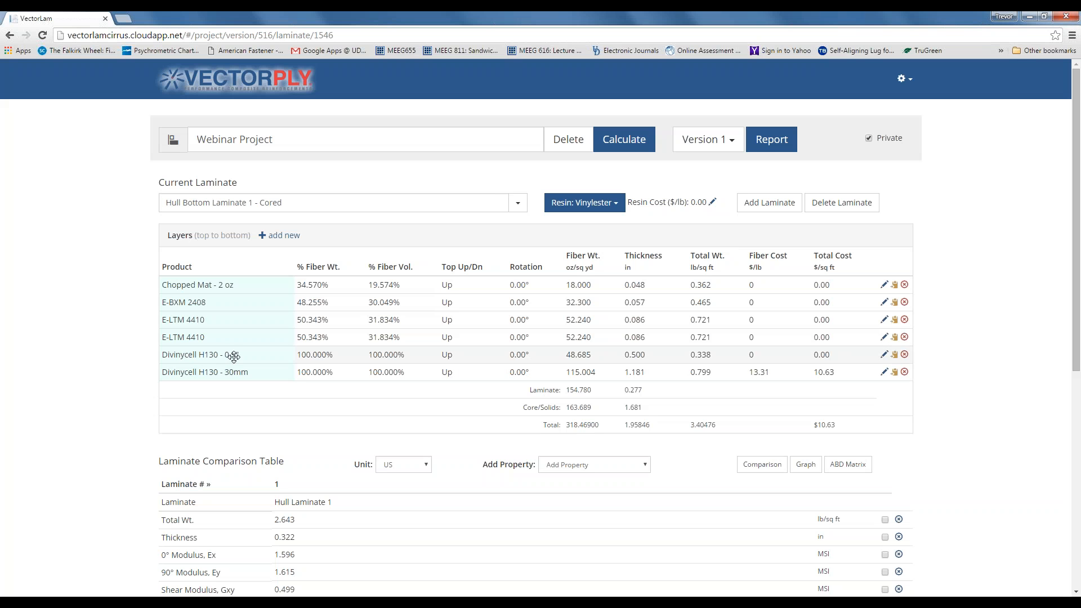
- Delete the 0.5" core layer, move the 30mm core above the last E-LTM 4410, and recalculate
click(904, 355)
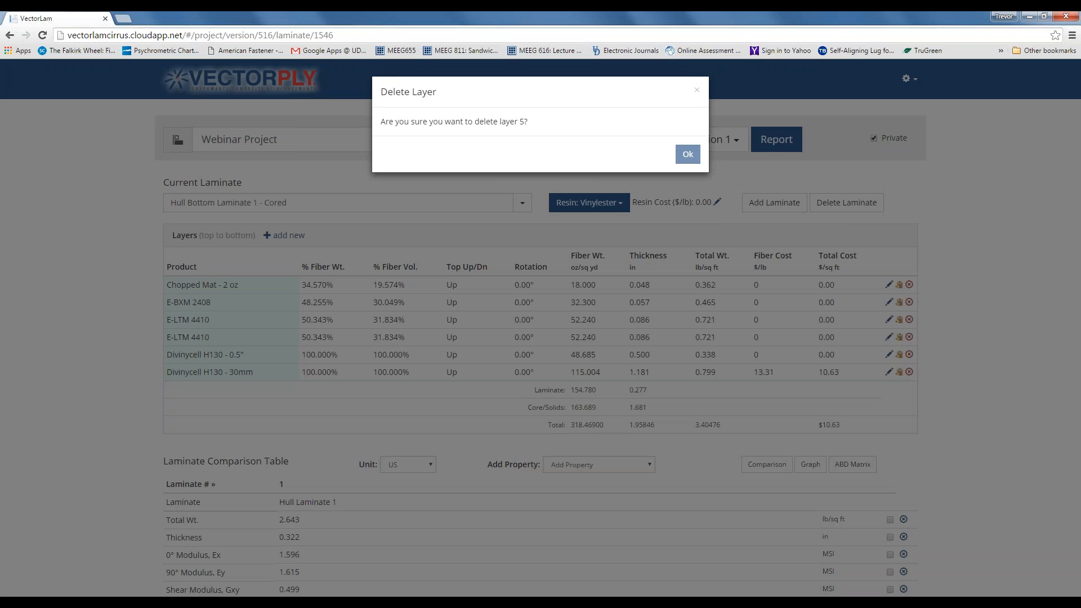
click(684, 159)
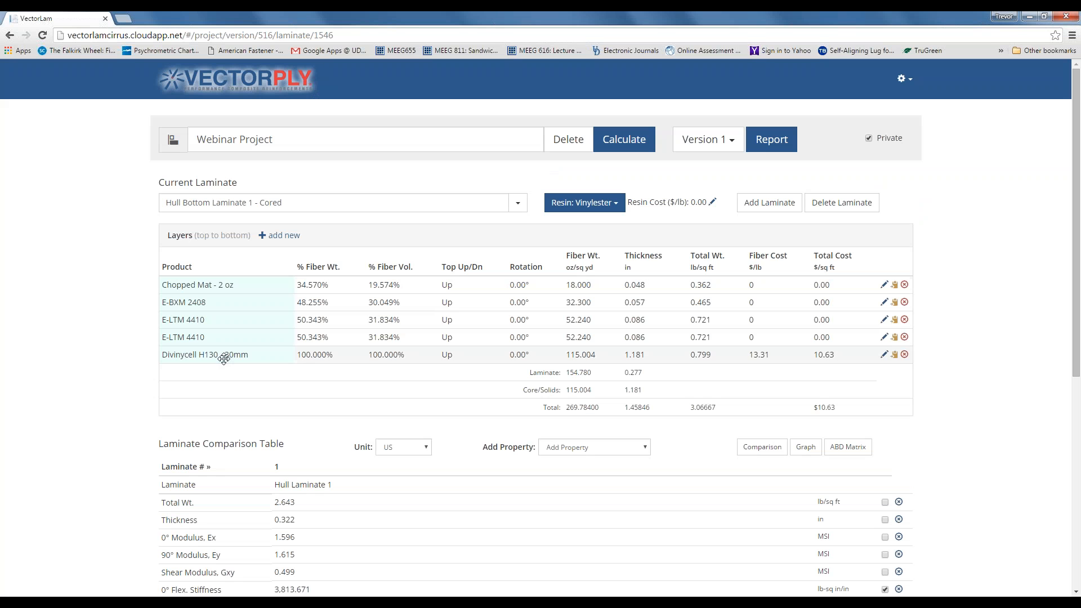
drag(223, 355, 224, 338)
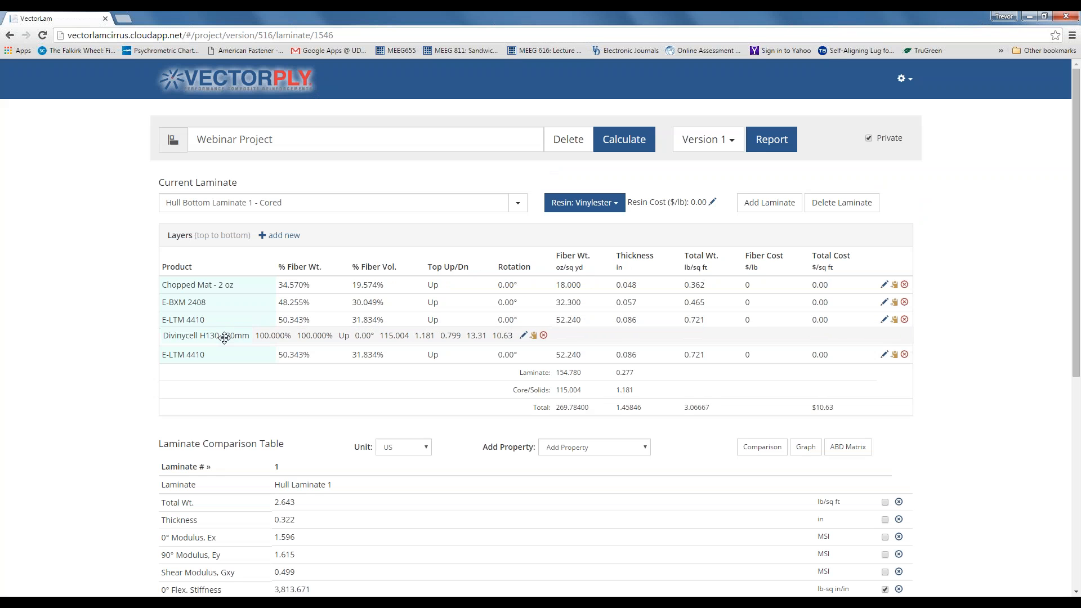
click(637, 145)
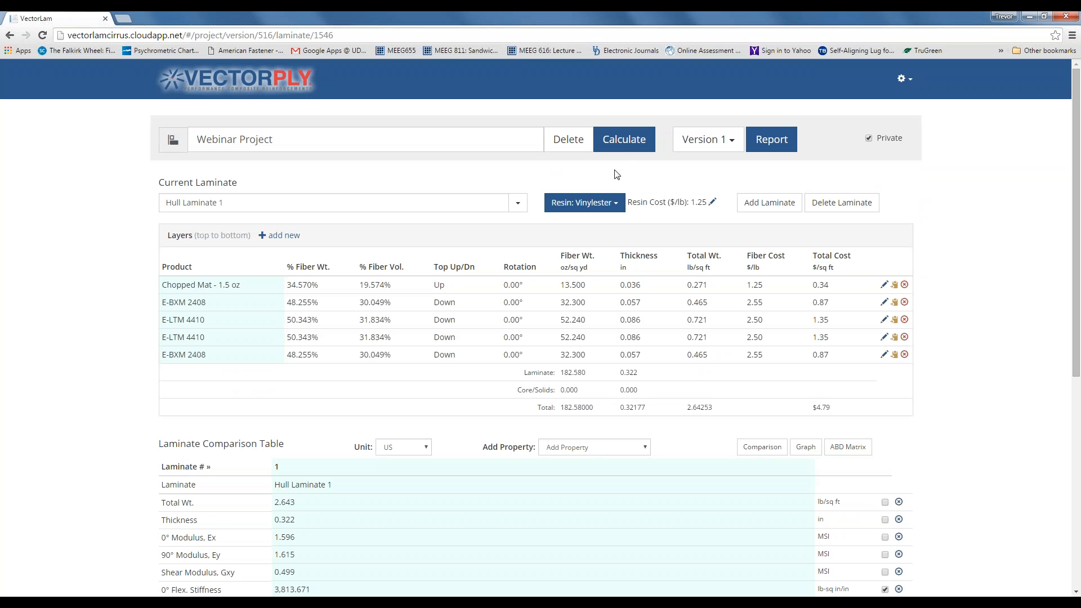
click(517, 205)
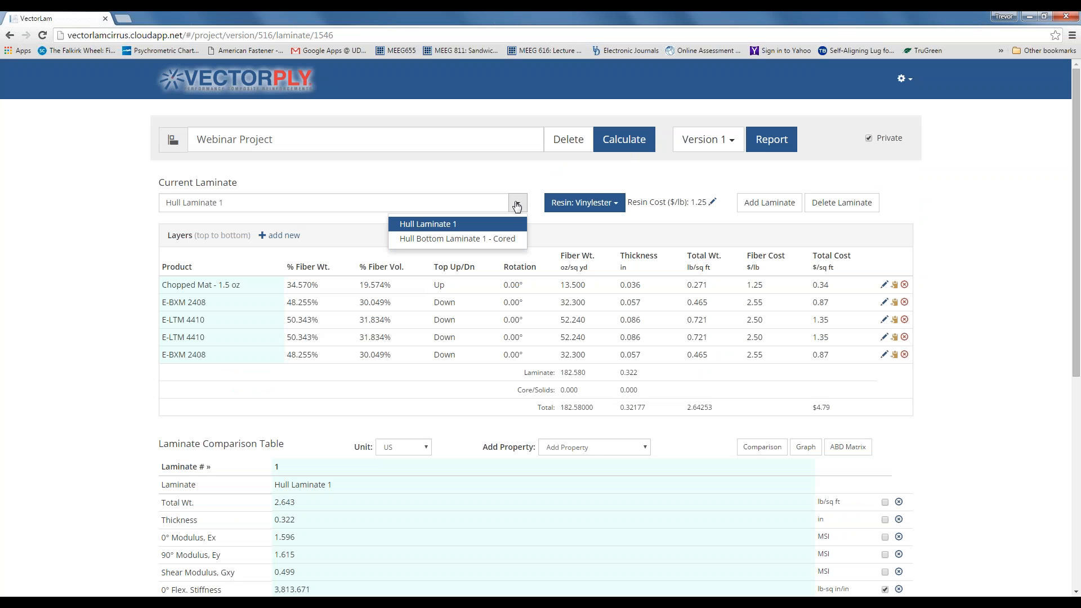
click(498, 240)
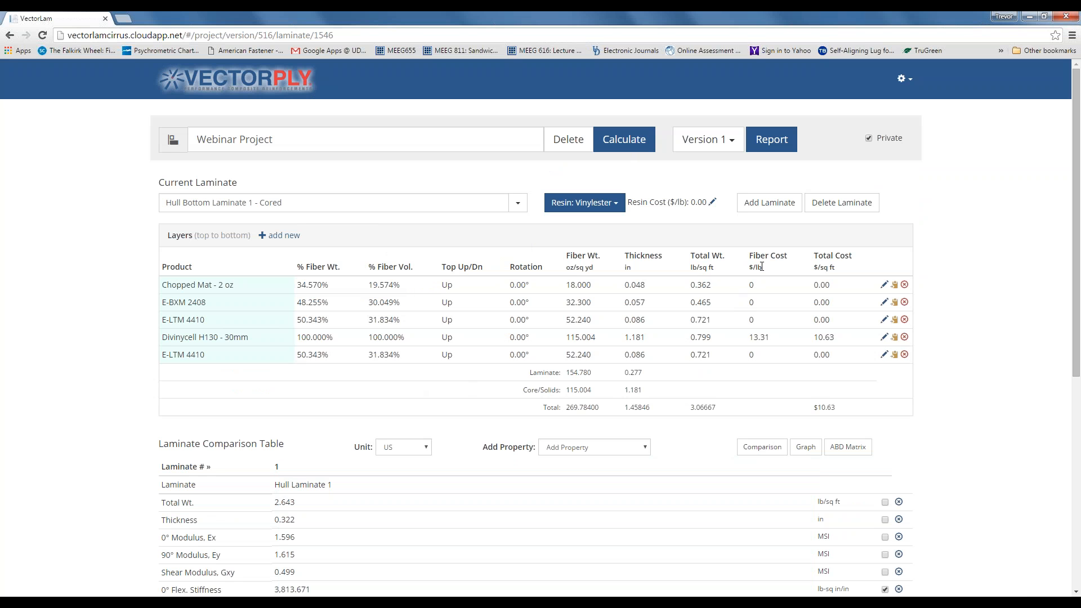
click(909, 81)
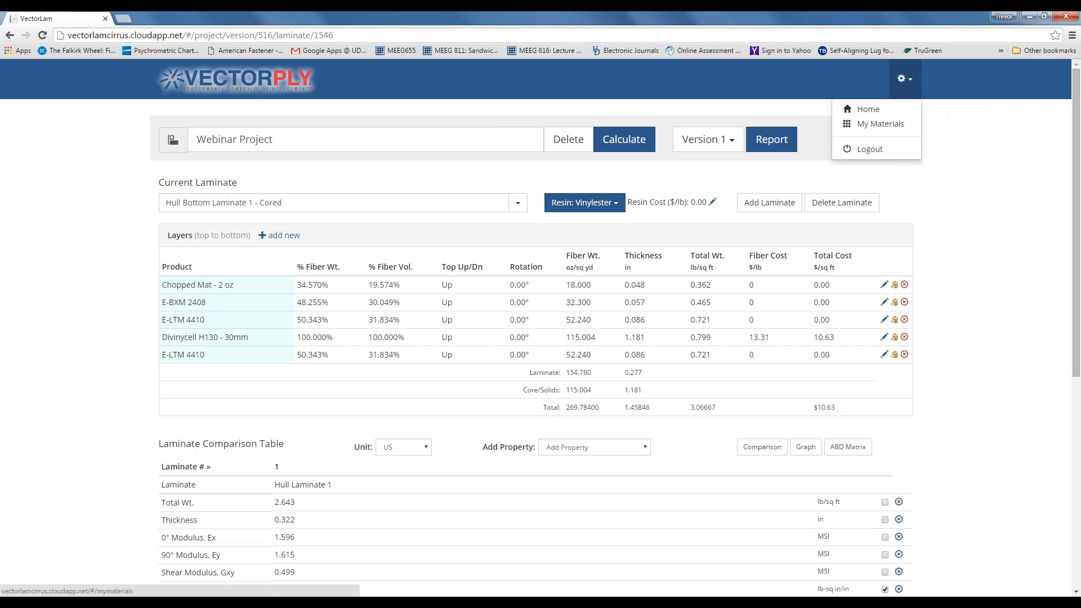
click(877, 125)
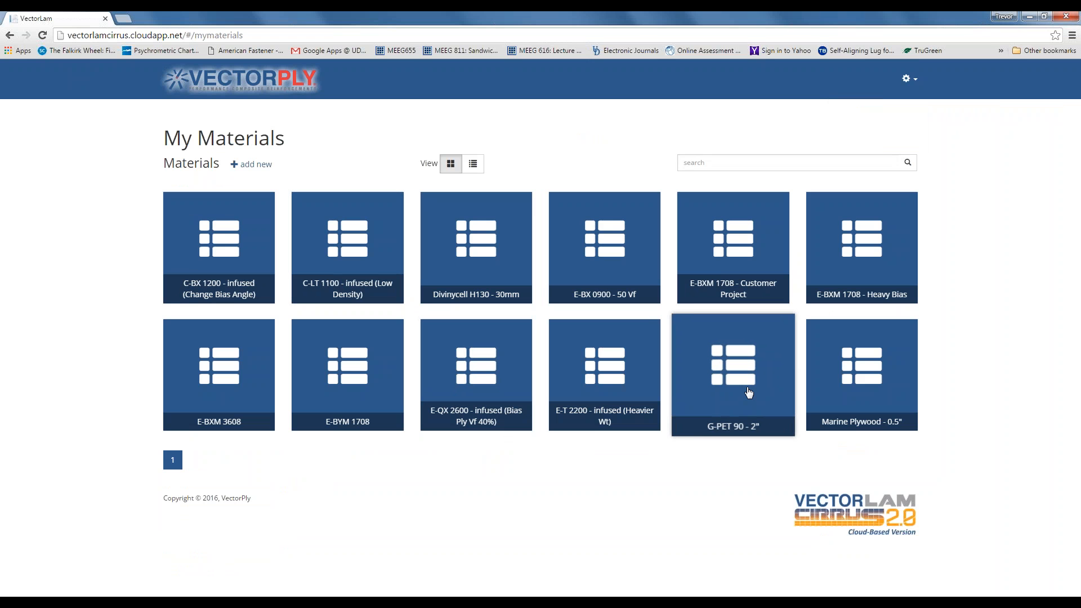
click(493, 275)
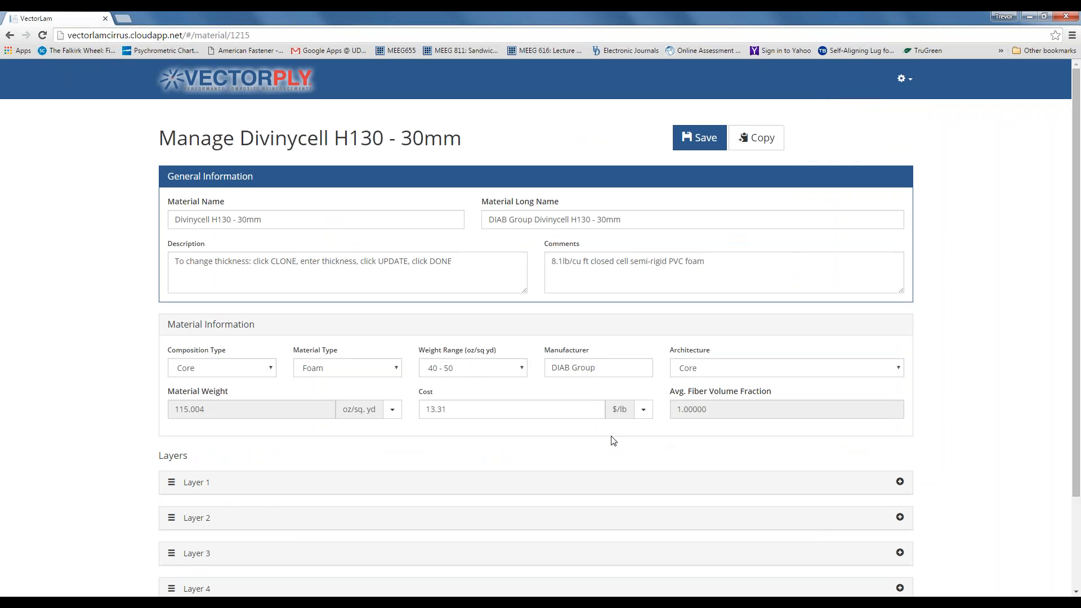
scroll(613, 441, down, 1)
scroll(614, 441, down, 1)
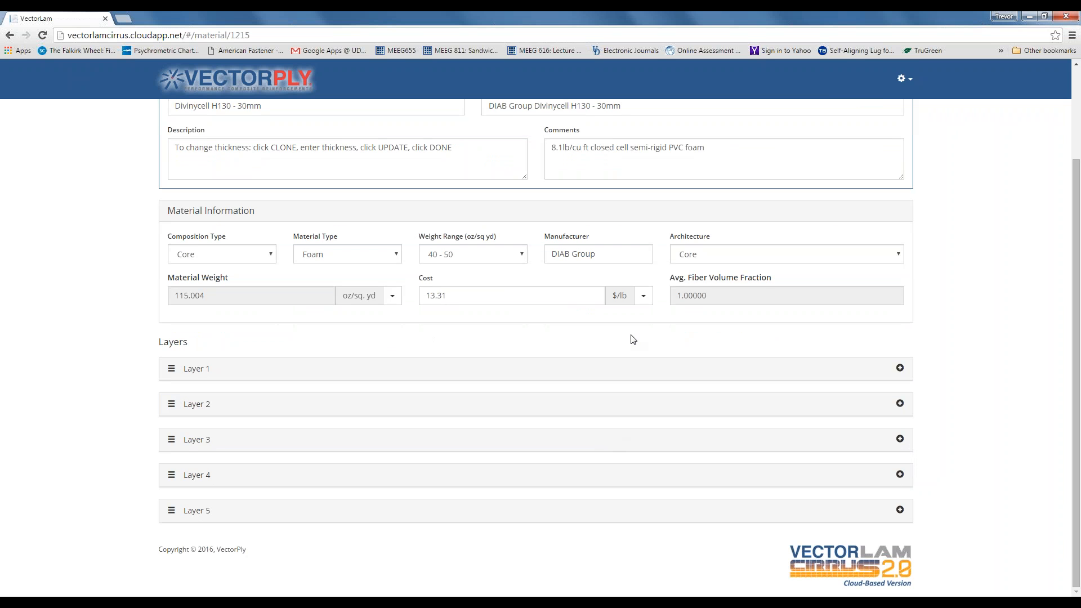
scroll(577, 410, up, 2)
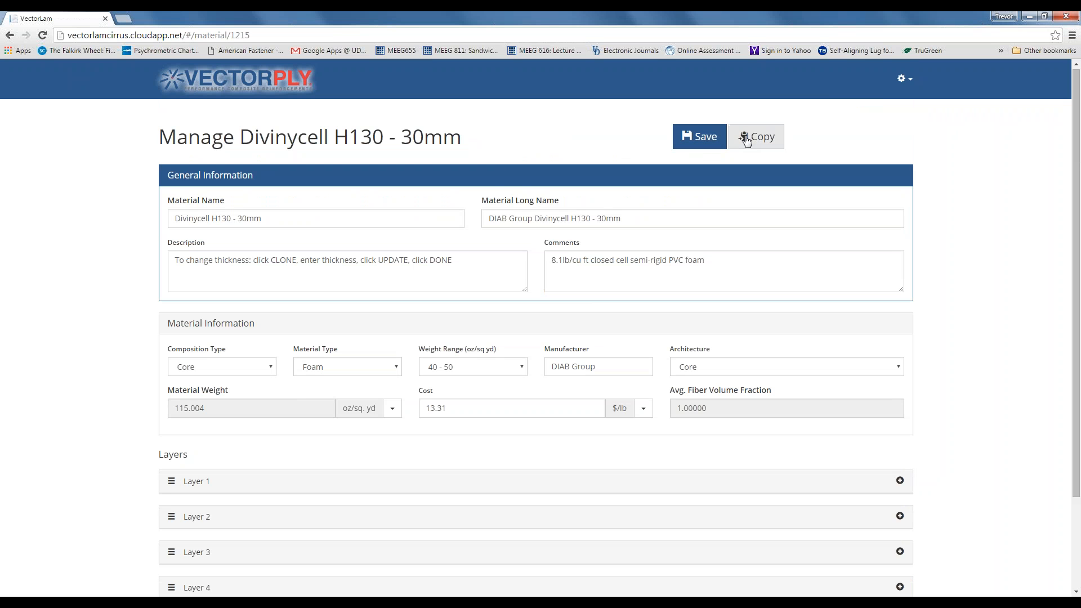
click(903, 78)
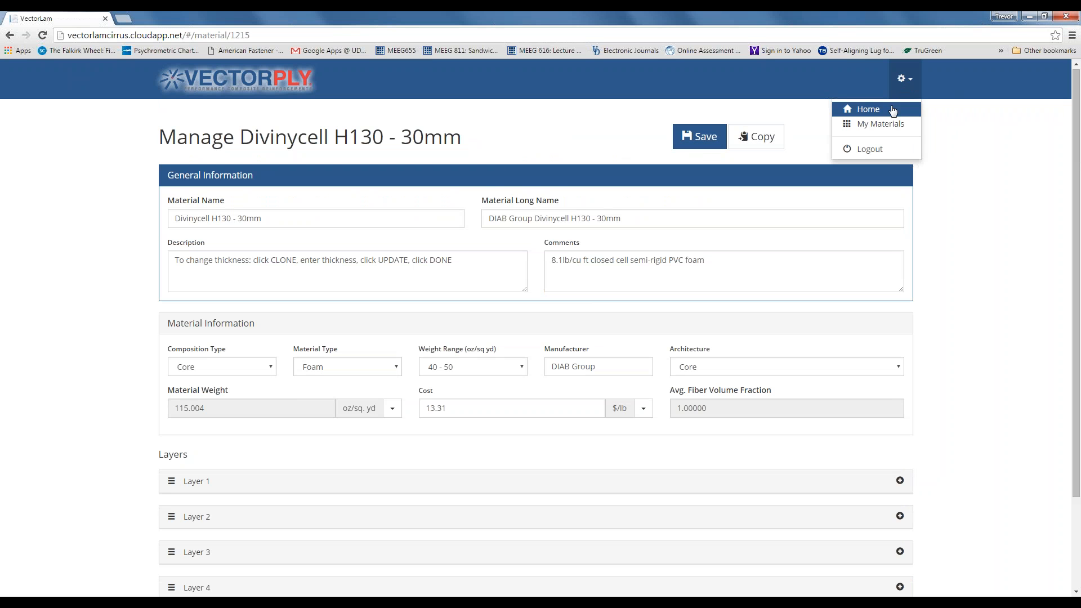
click(870, 109)
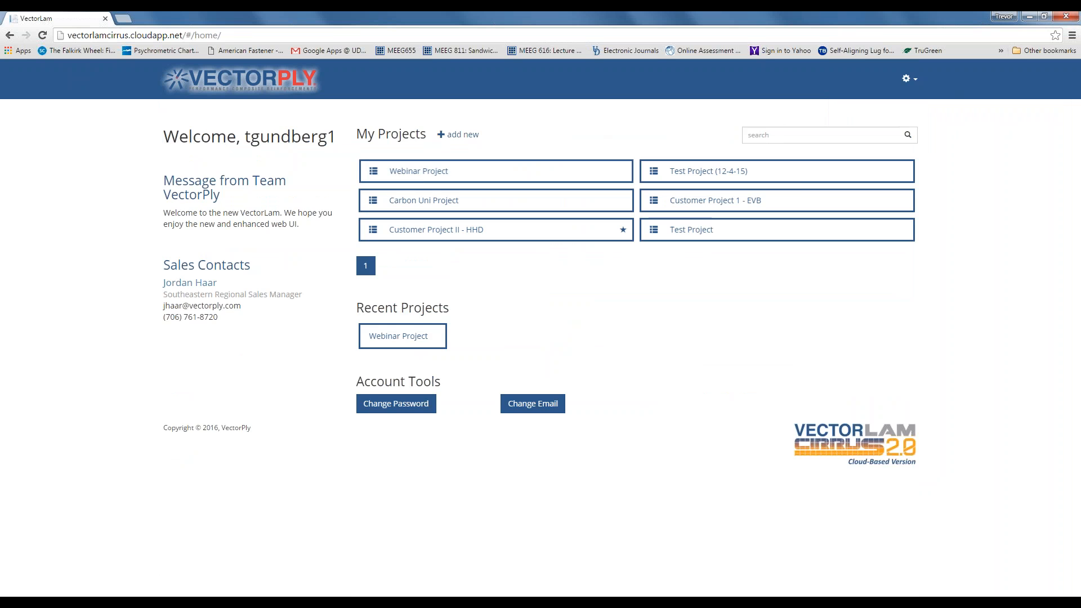
click(521, 164)
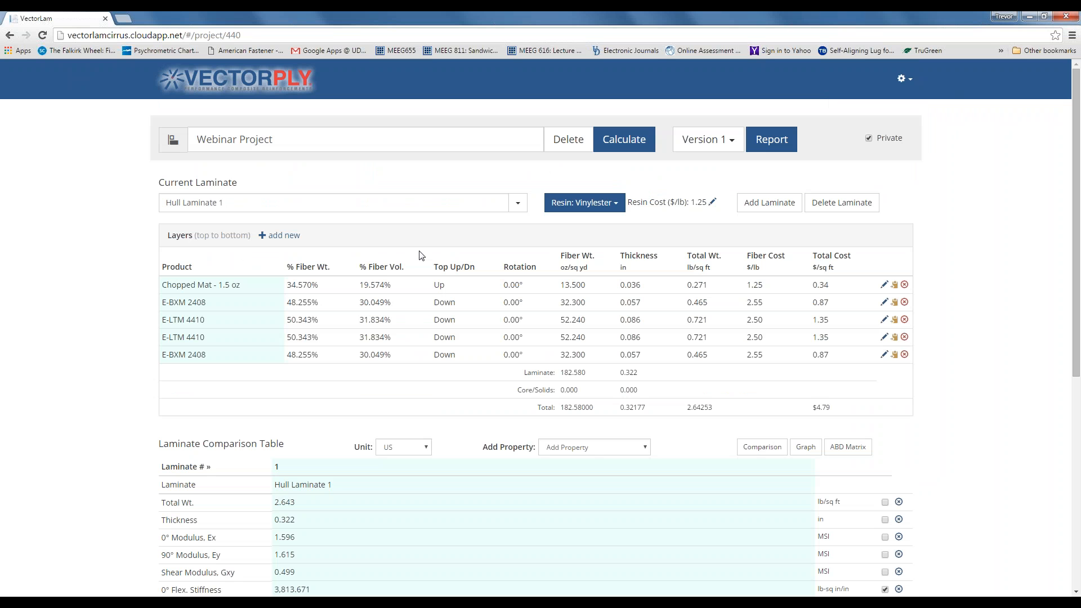
- Compare Hull Laminate 1 with Hull Bottom Laminate 1 - Cored, keeping Hull Laminate 1 first
scroll(419, 255, down, 1)
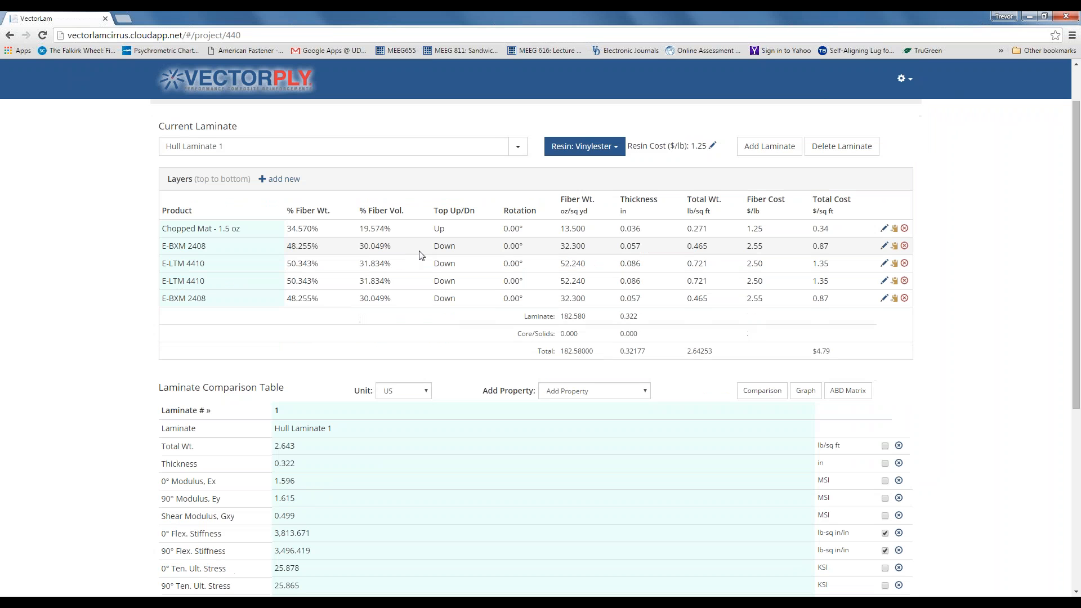
scroll(419, 255, down, 3)
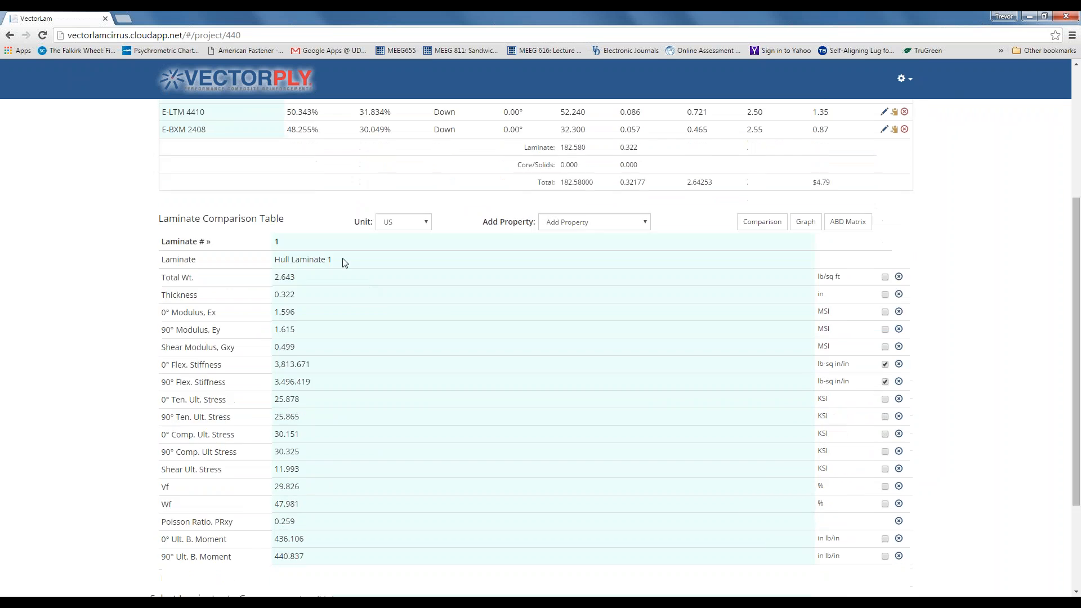
scroll(394, 286, down, 1)
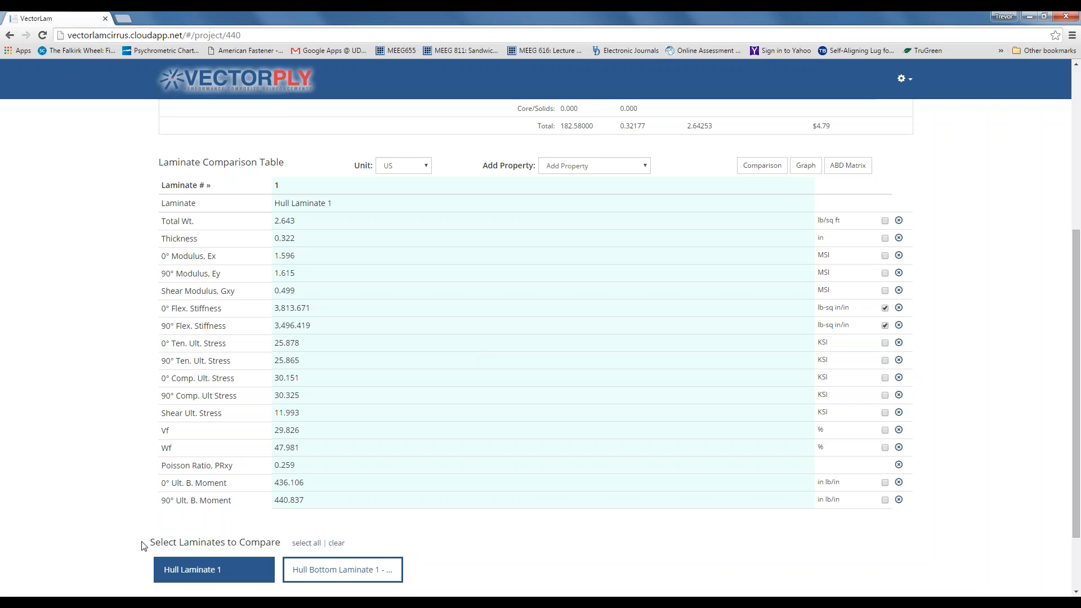
click(215, 580)
click(306, 544)
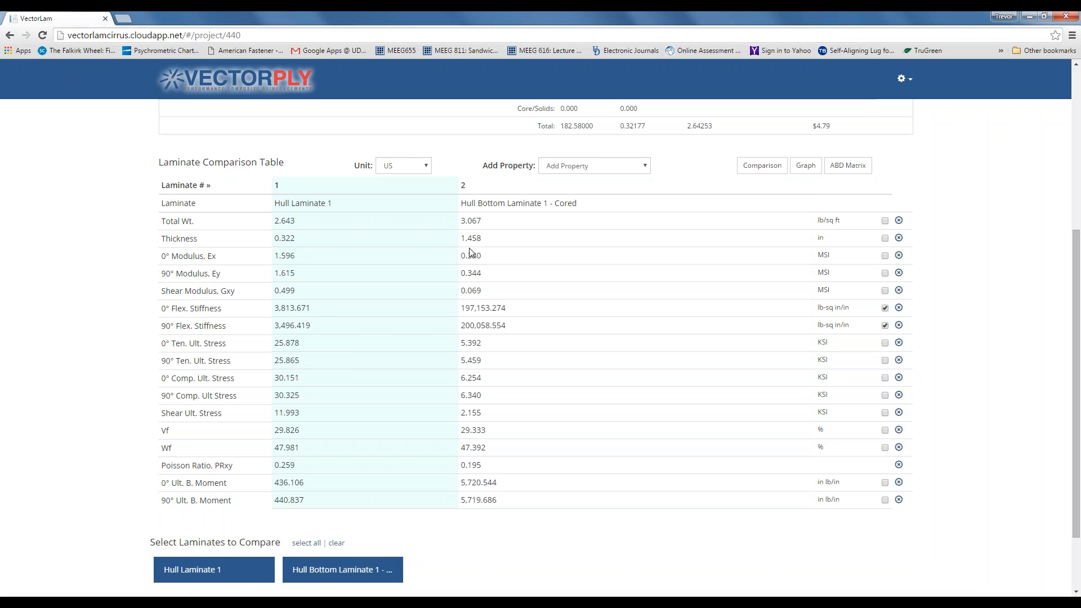
click(336, 544)
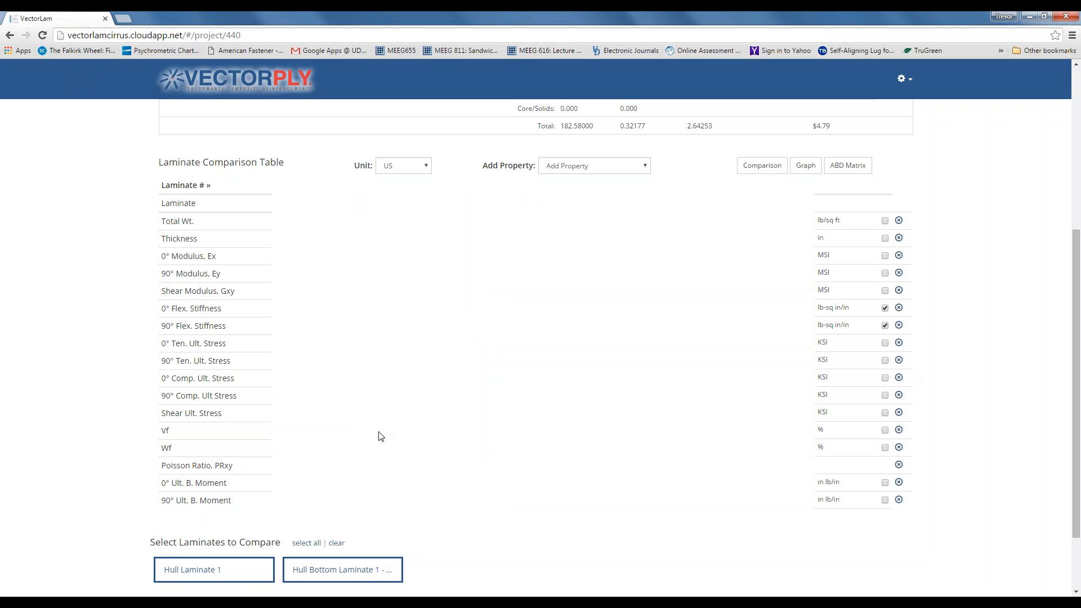
click(253, 572)
click(320, 574)
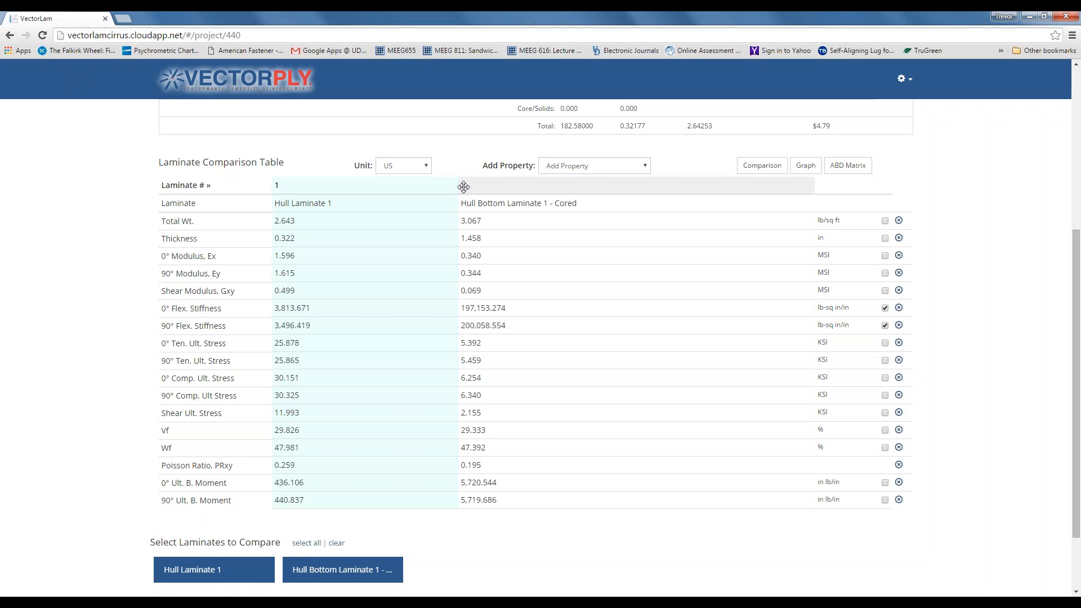
drag(464, 190, 280, 187)
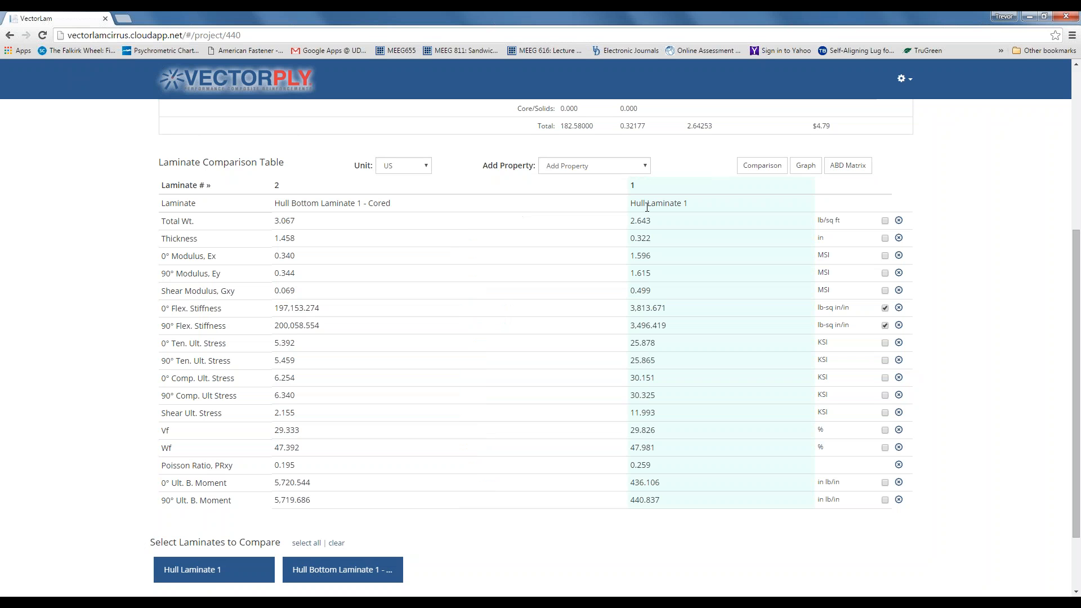
drag(633, 186, 293, 190)
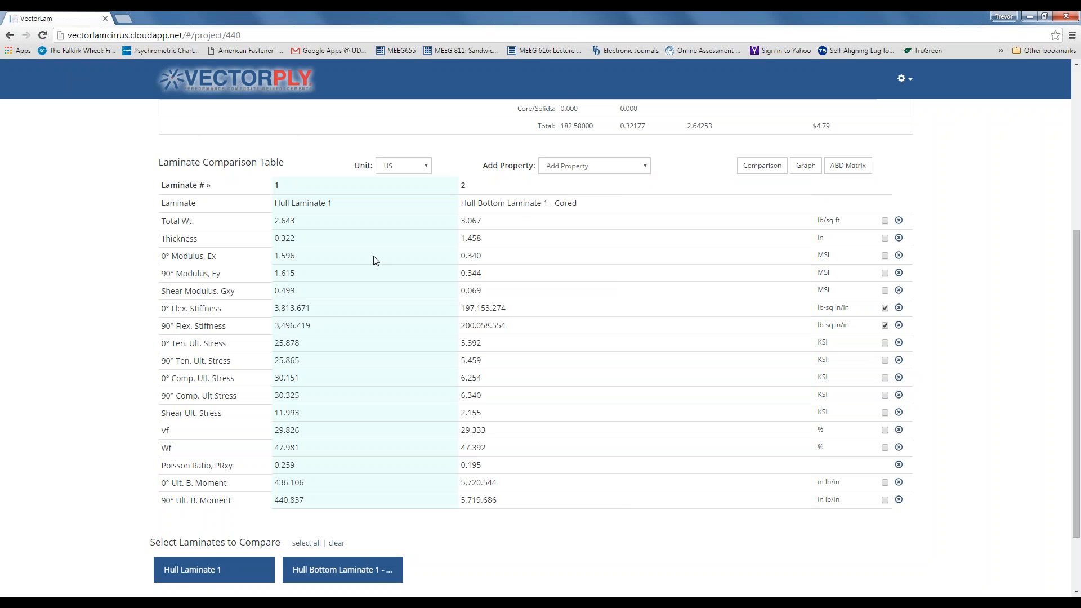
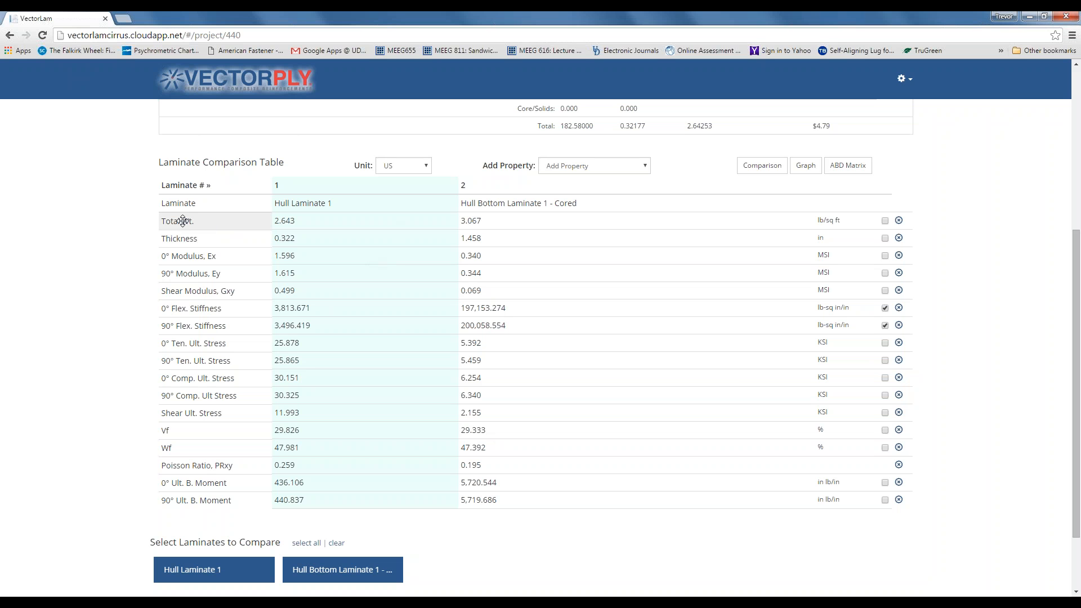
- Move the Total Wt. row below Thickness, with Wf ending back below Vf
drag(182, 221, 182, 252)
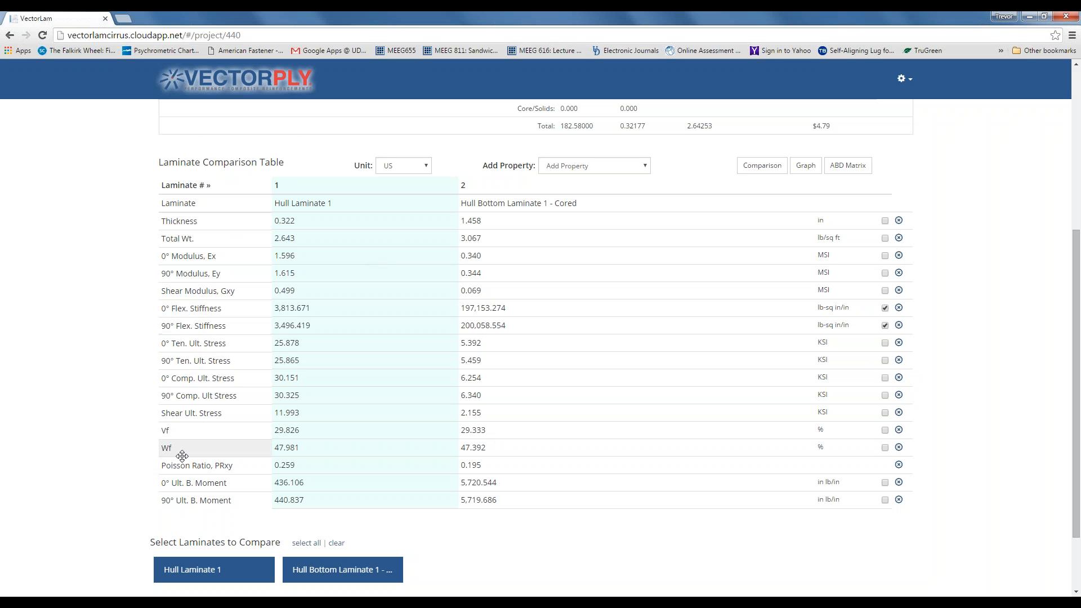
drag(181, 451, 216, 483)
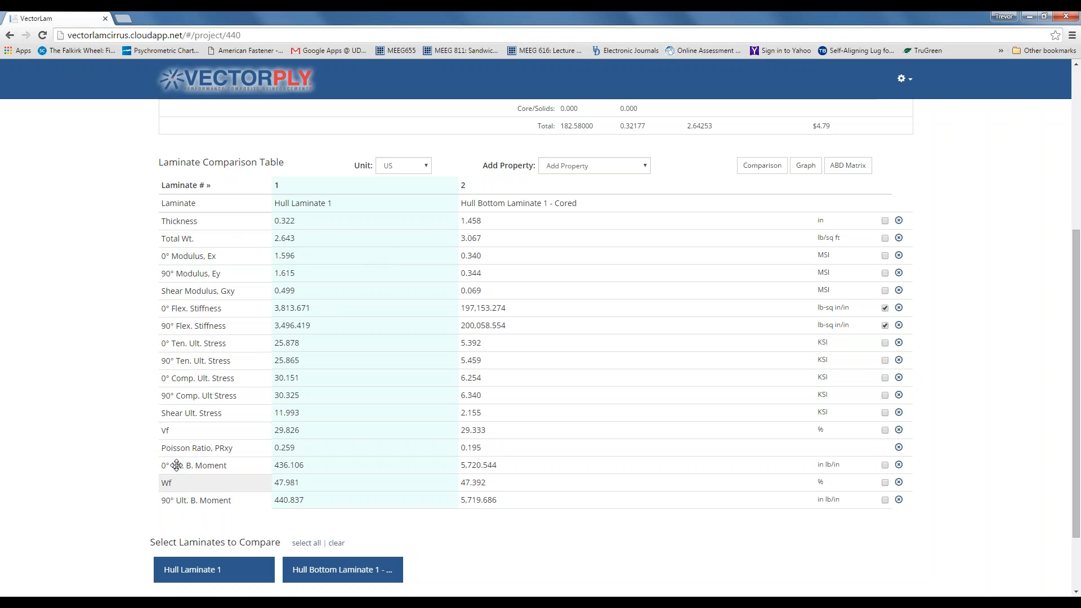
drag(175, 480, 174, 447)
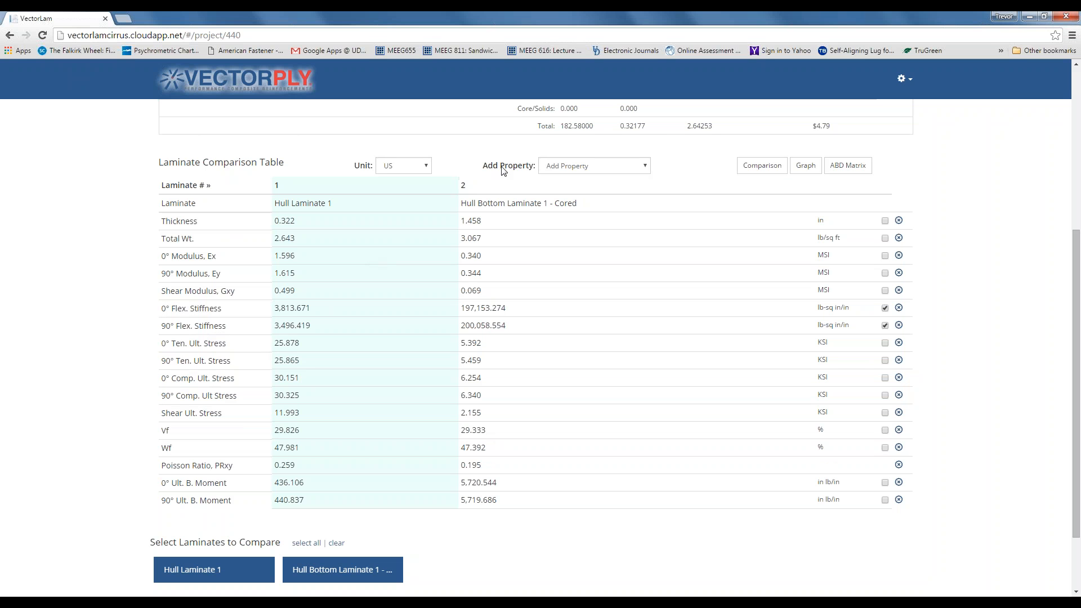
- Add a Laminate Cost row to the comparison table (4.793 vs 10.630 $/sq ft)
click(646, 167)
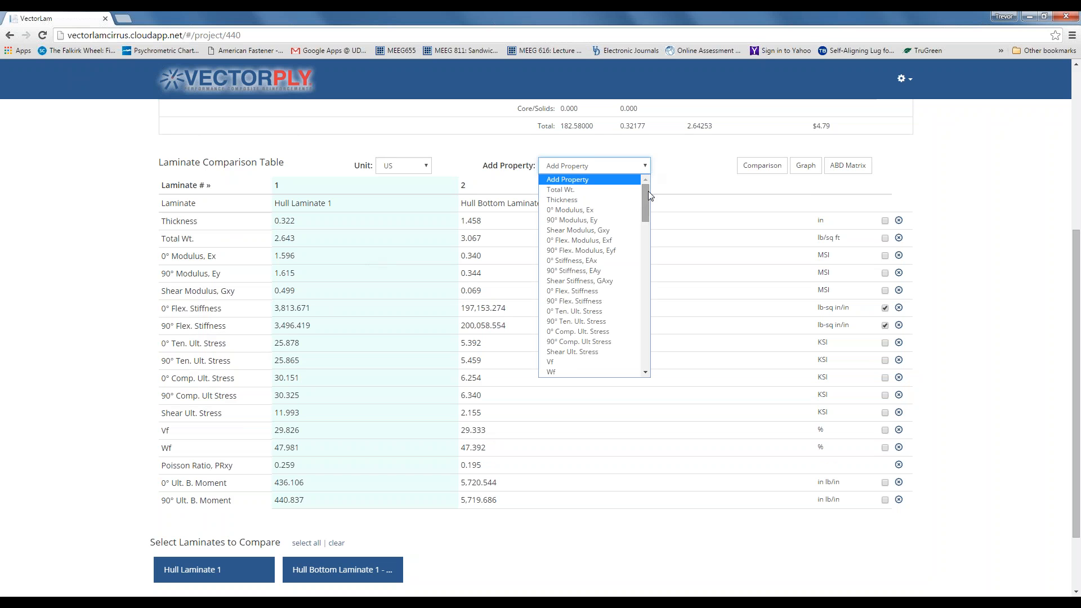
drag(645, 198, 647, 234)
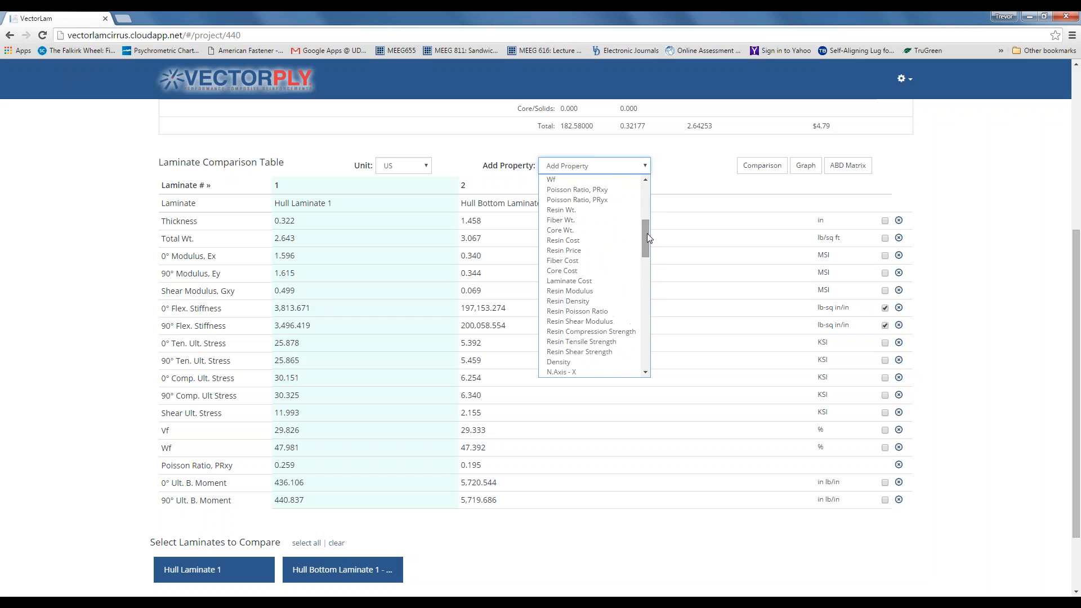
click(589, 281)
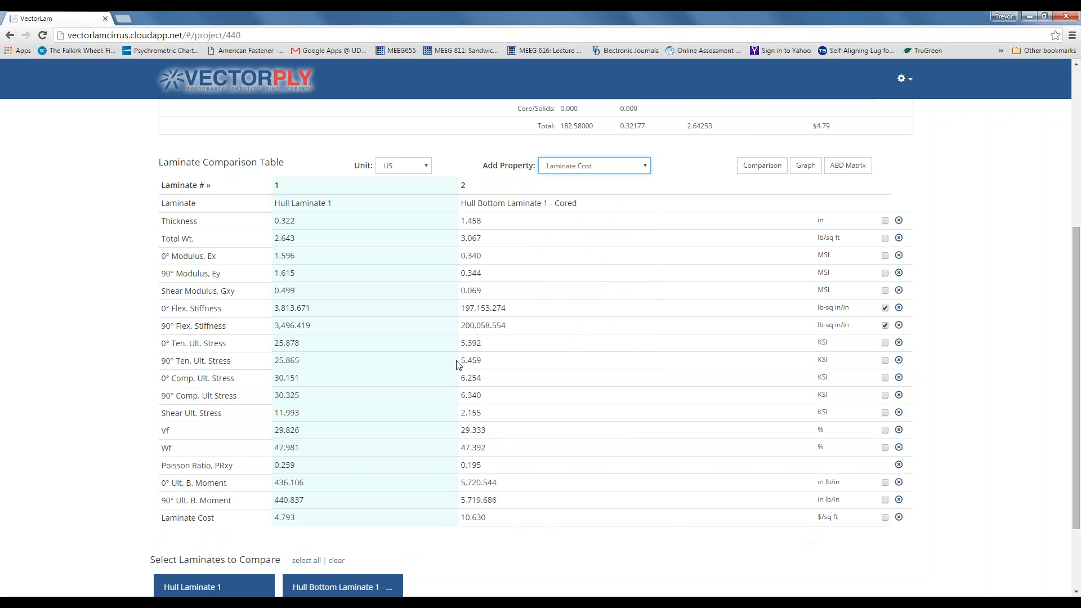
scroll(458, 366, up, 1)
scroll(457, 366, up, 4)
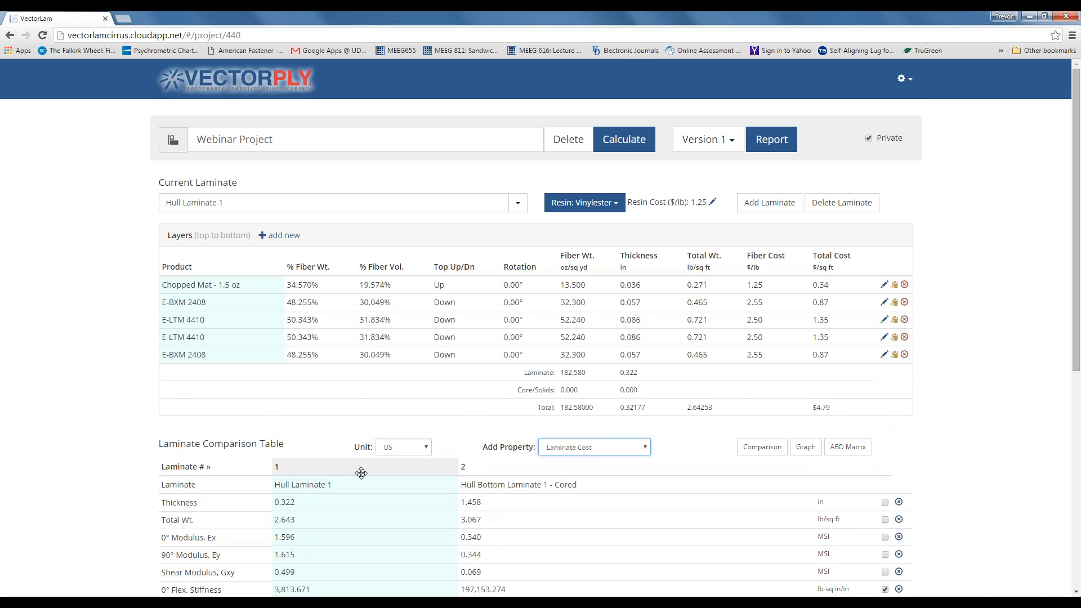
- Switch between the two laminates' plies, ending with Hull Bottom Laminate 1 - Cored current
click(463, 468)
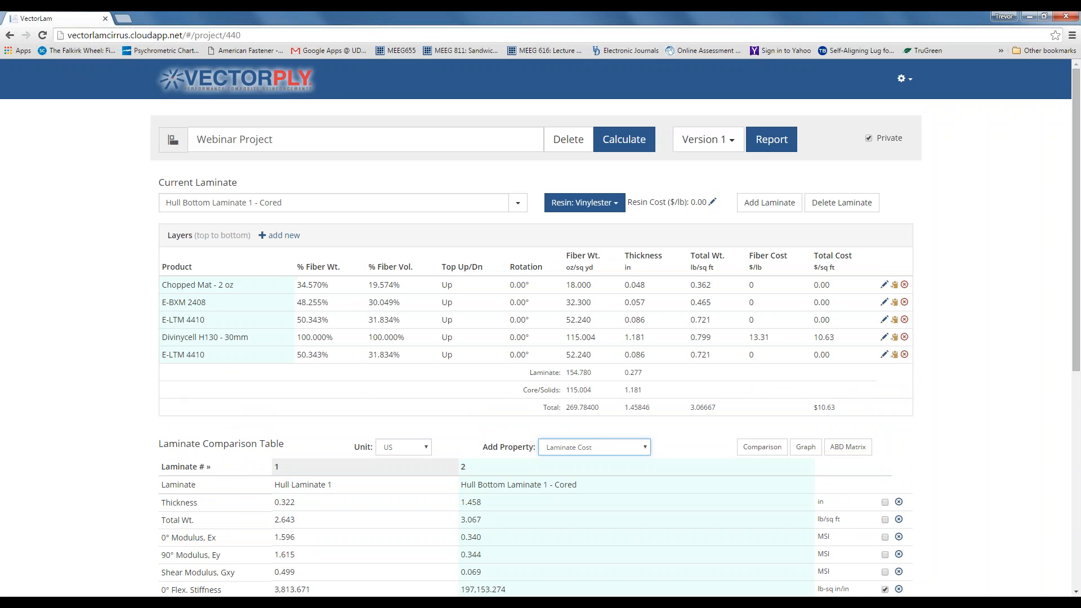
click(320, 469)
click(462, 469)
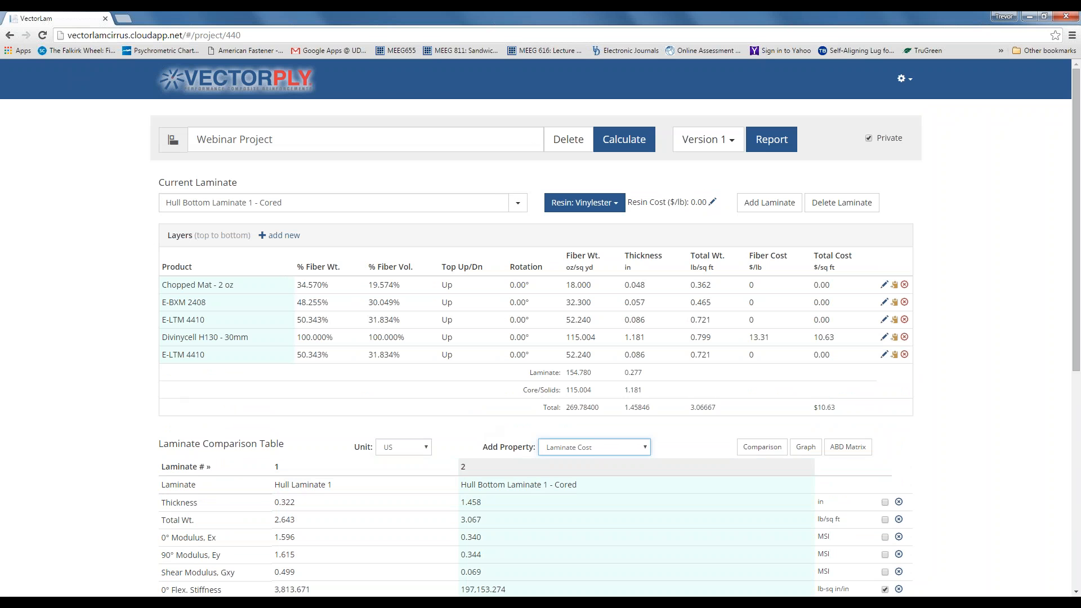
click(277, 467)
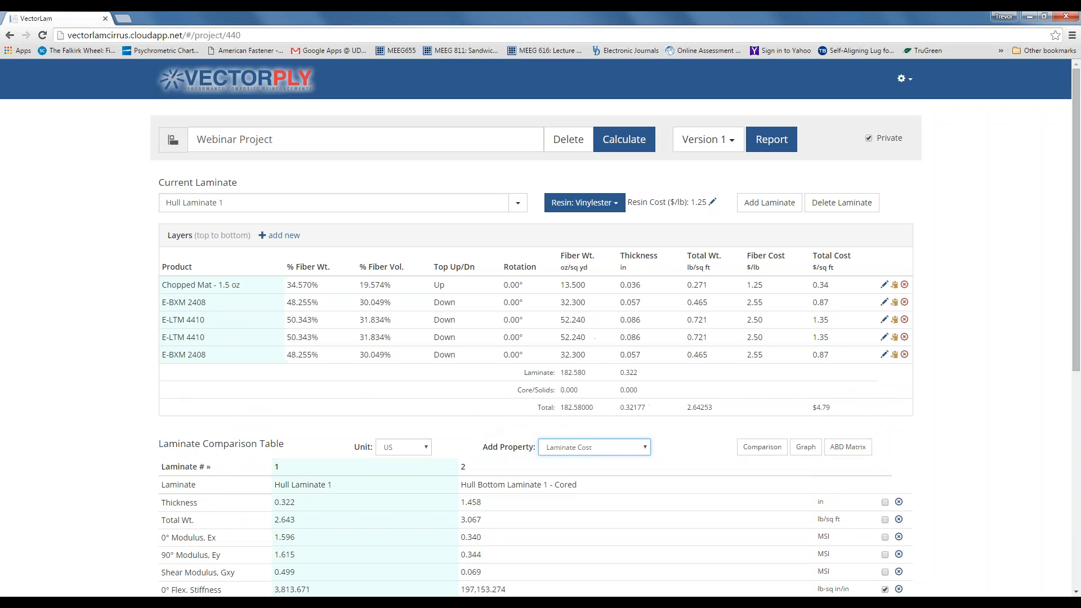
click(463, 468)
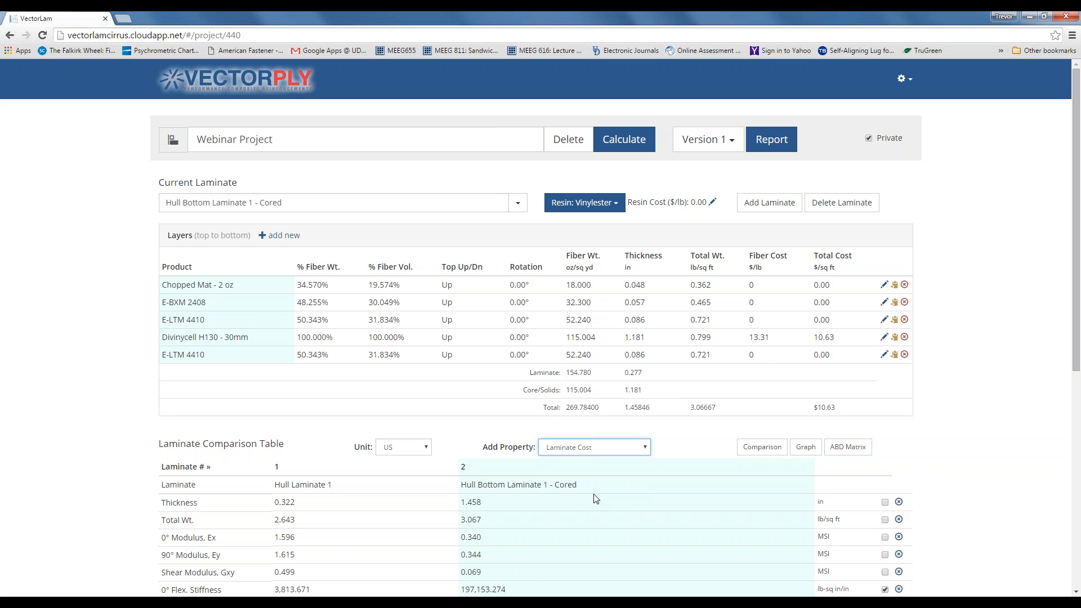
scroll(588, 497, down, 3)
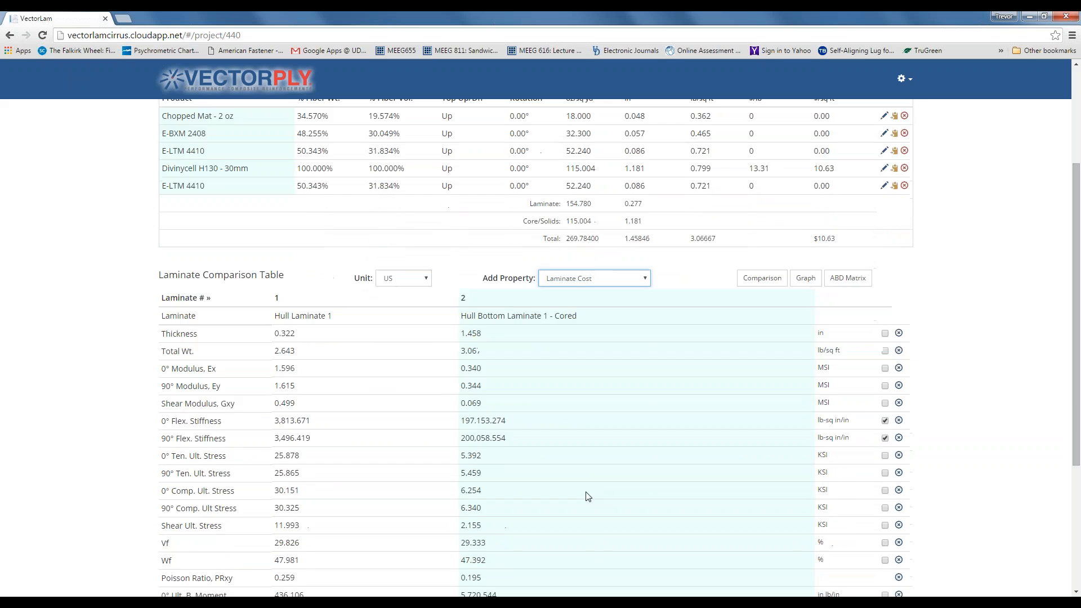
click(428, 283)
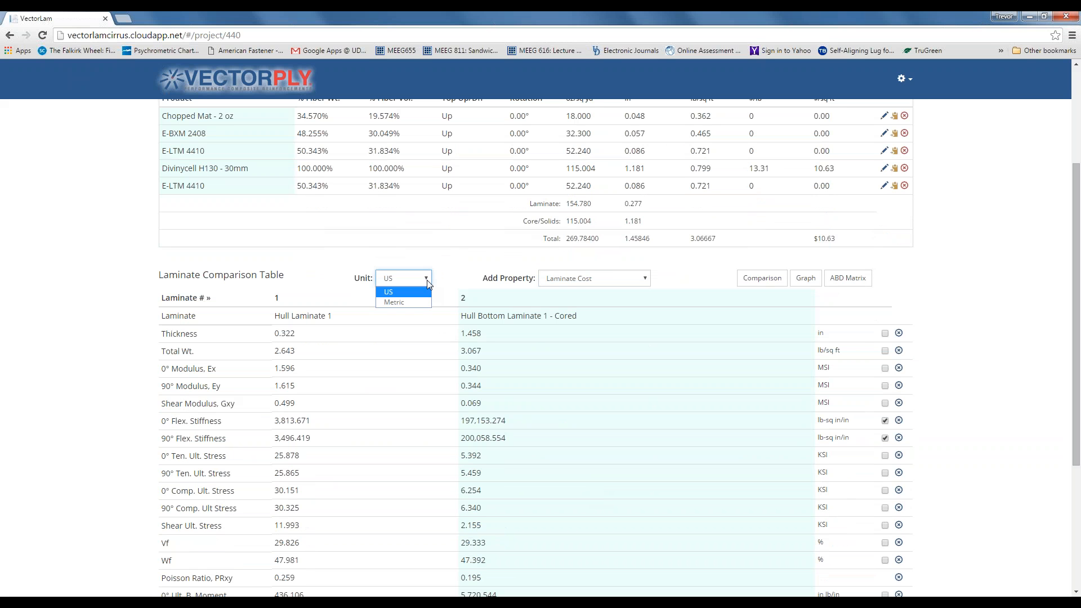
click(427, 284)
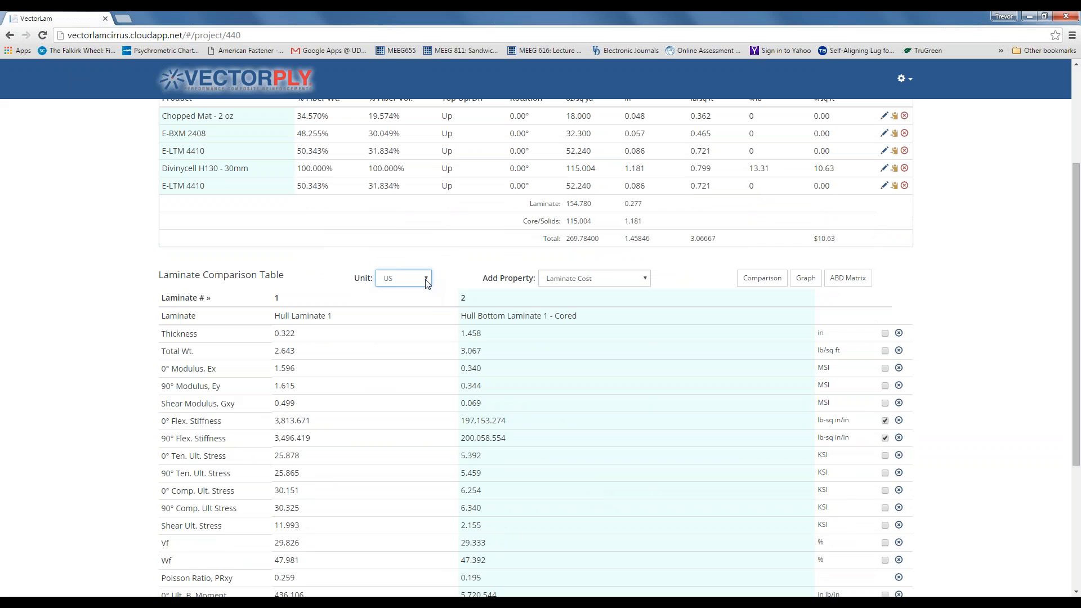
click(424, 279)
click(427, 303)
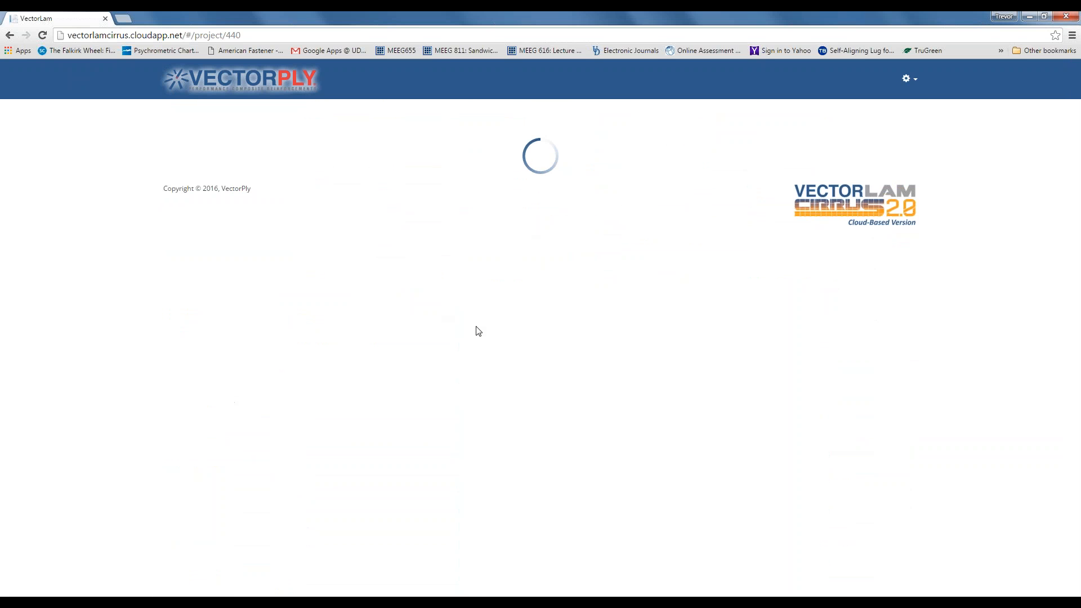
scroll(476, 330, down, 5)
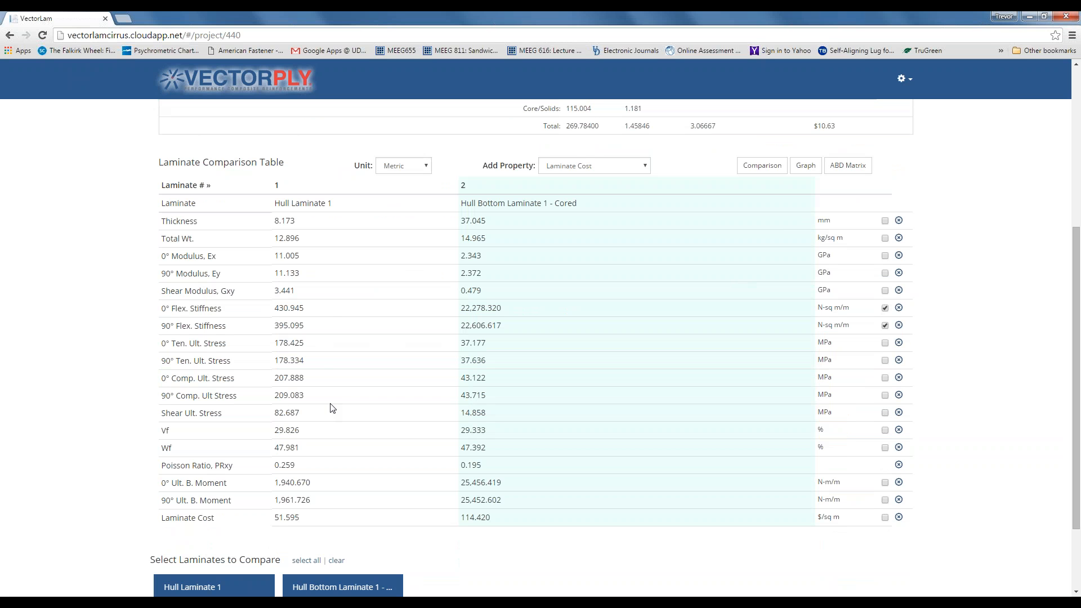
click(426, 168)
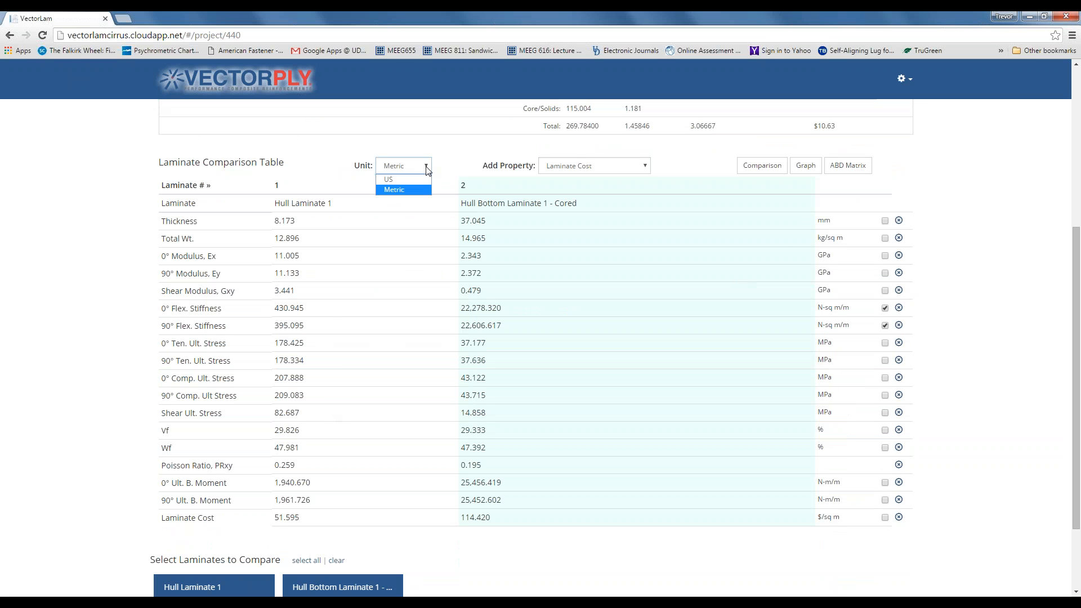
click(419, 180)
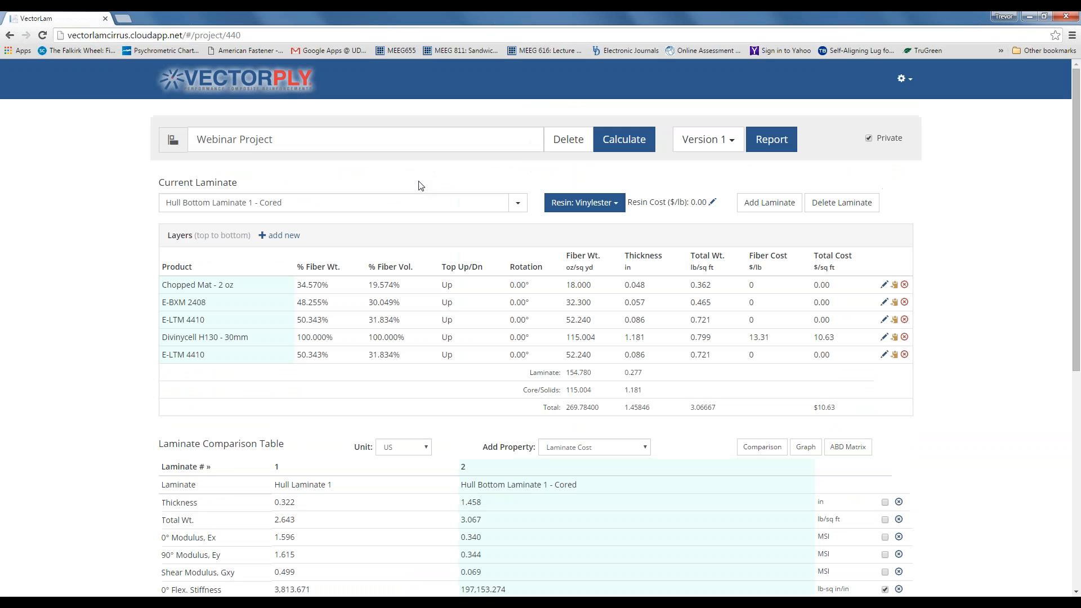
scroll(411, 312, down, 3)
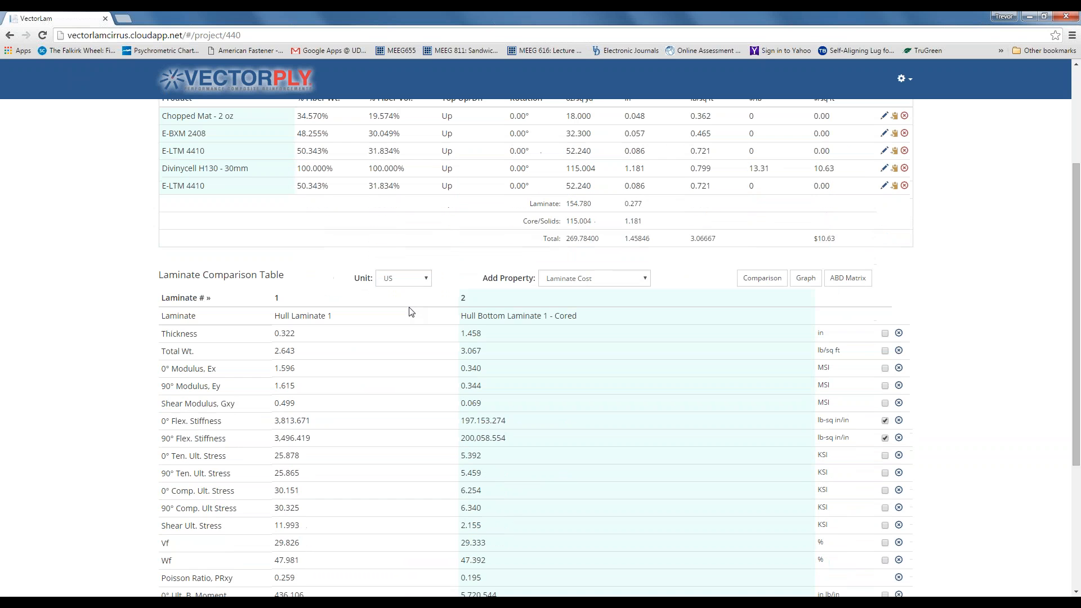
scroll(410, 311, down, 2)
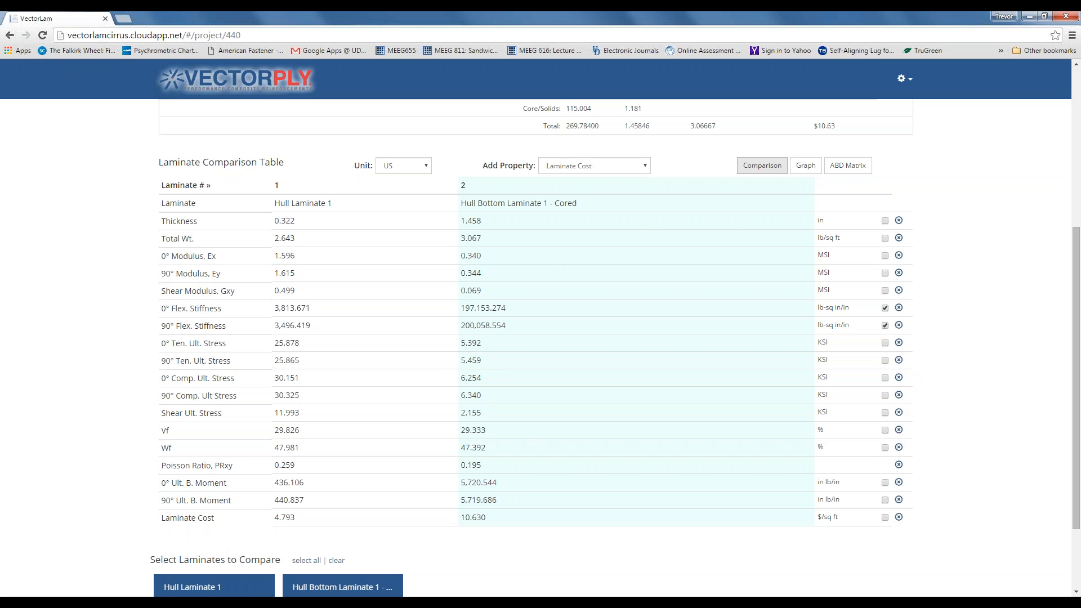
- Generate a Laminate Comparison report for both laminates in a new tab
click(762, 165)
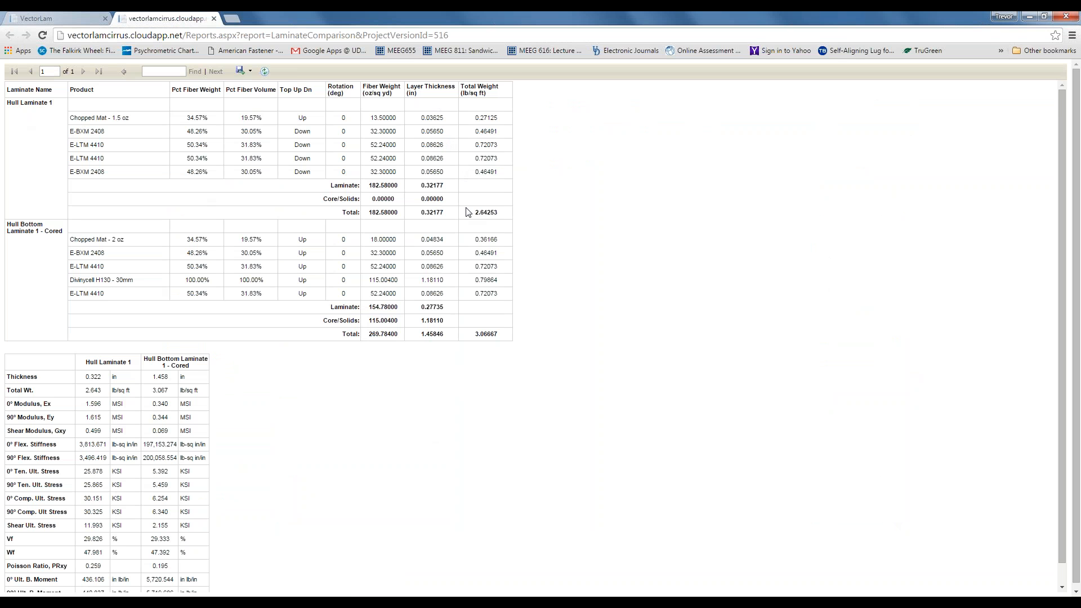
- Export the comparison report to Excel and open the downloaded LaminateComparison.xlsx
scroll(76, 390, down, 1)
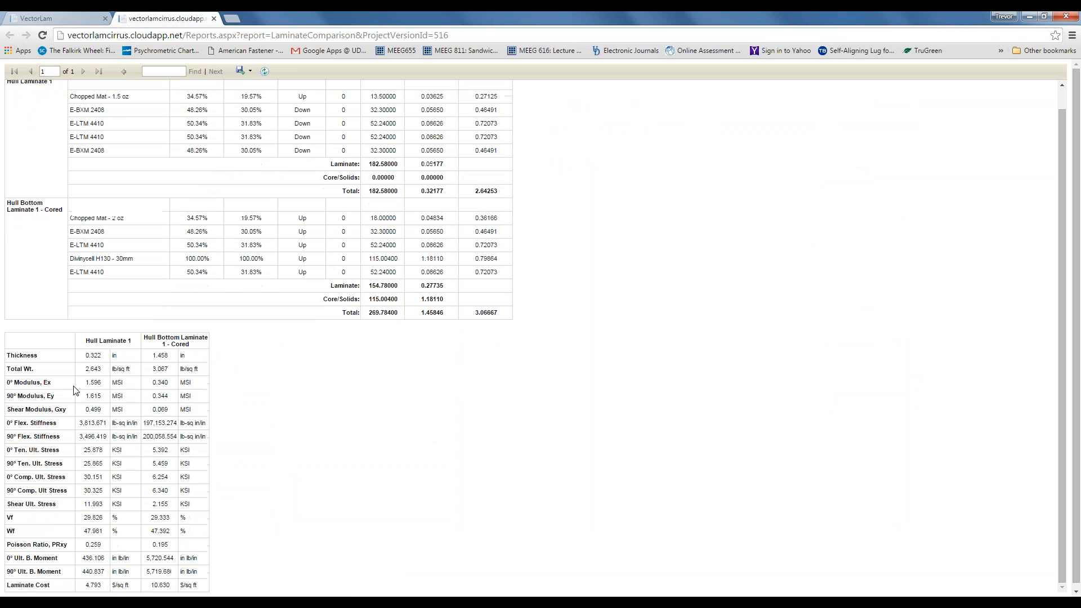
scroll(40, 401, down, 1)
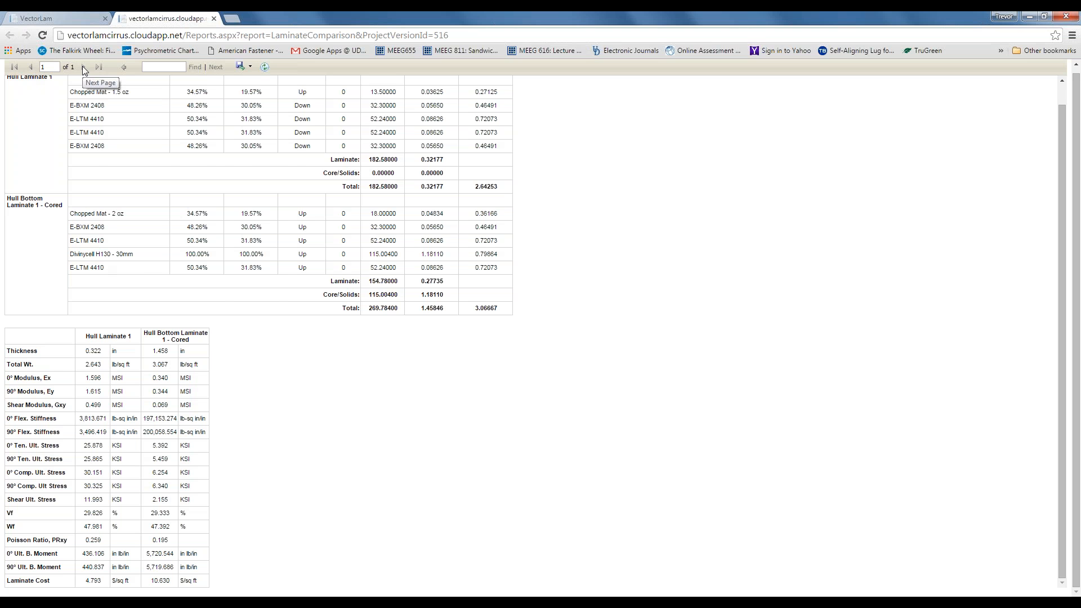
scroll(236, 338, up, 1)
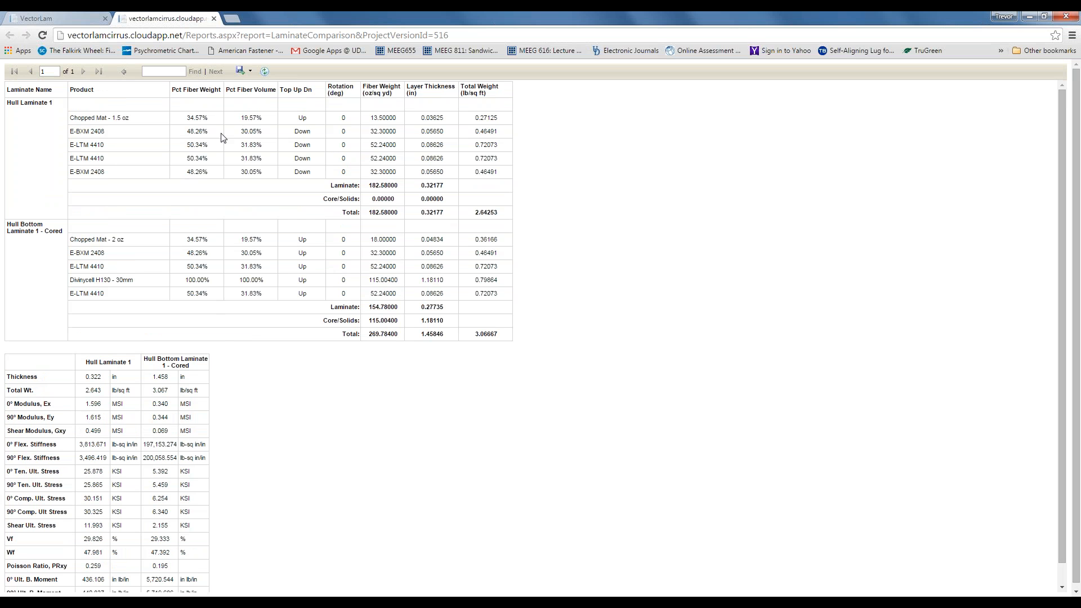
click(250, 73)
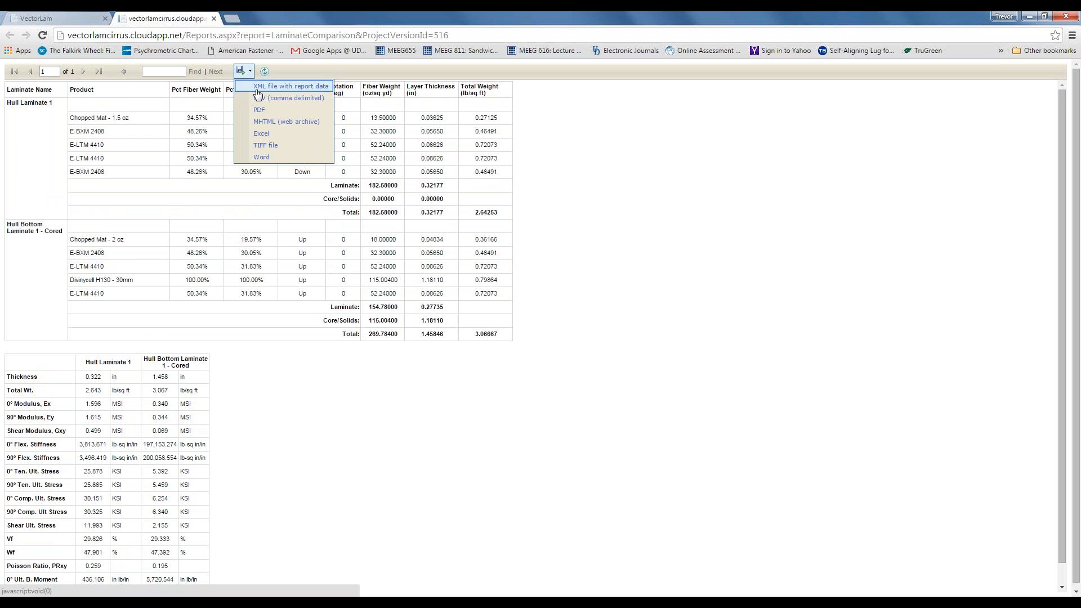
click(262, 135)
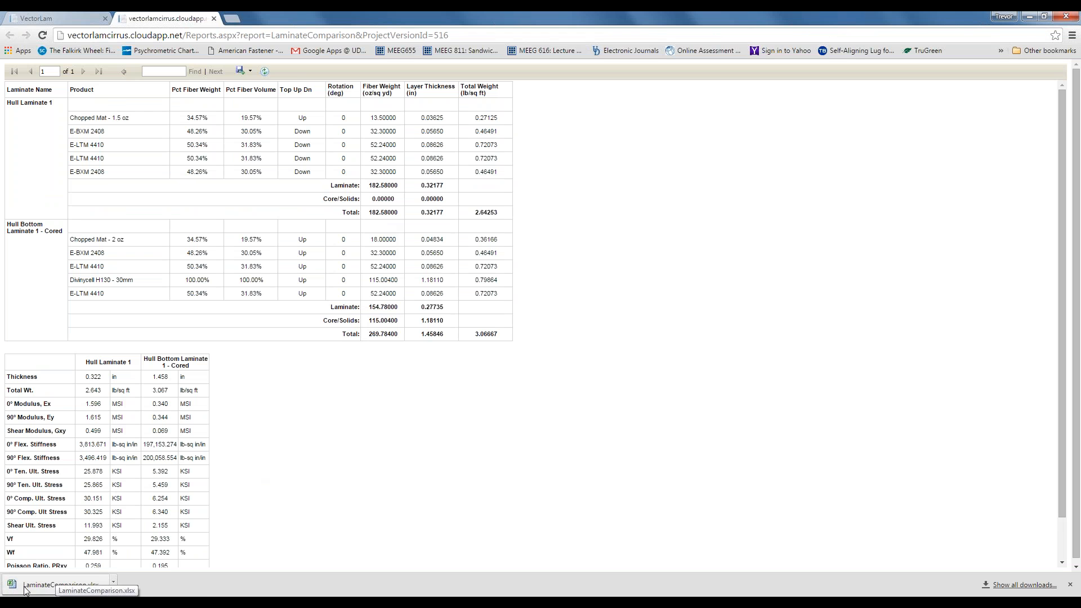
click(56, 588)
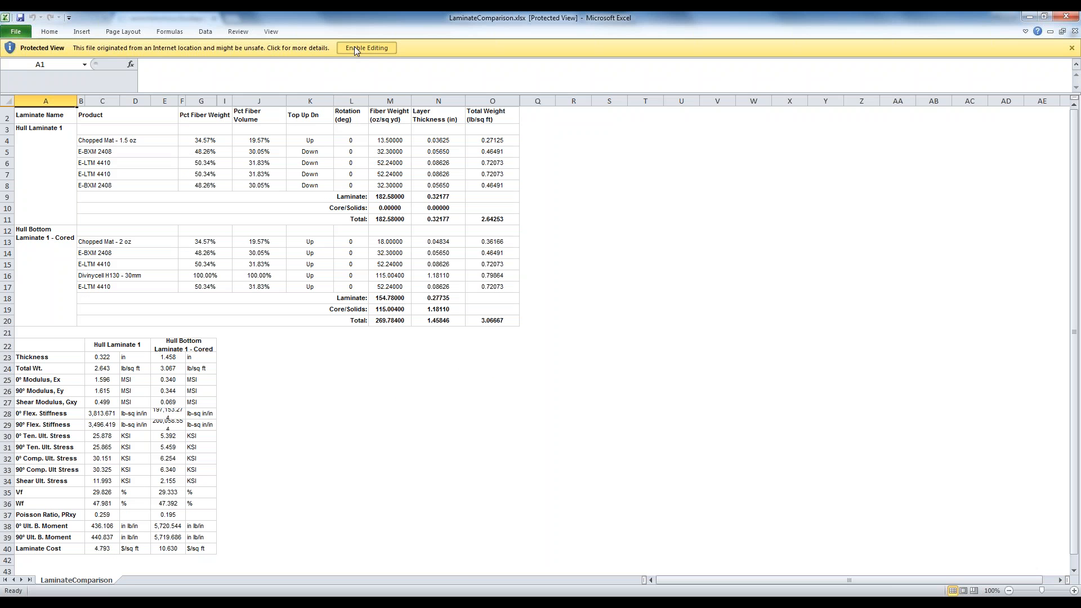
- Enable editing in LaminateComparison.xlsx, select cell A2, then close Excel
click(367, 47)
scroll(297, 411, down, 1)
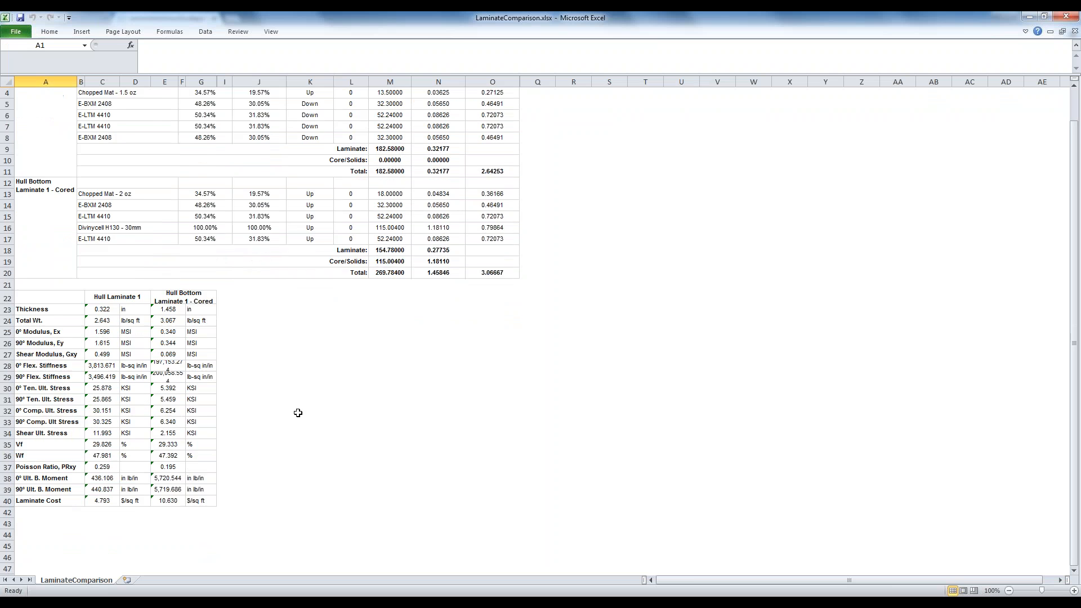
scroll(298, 412, up, 1)
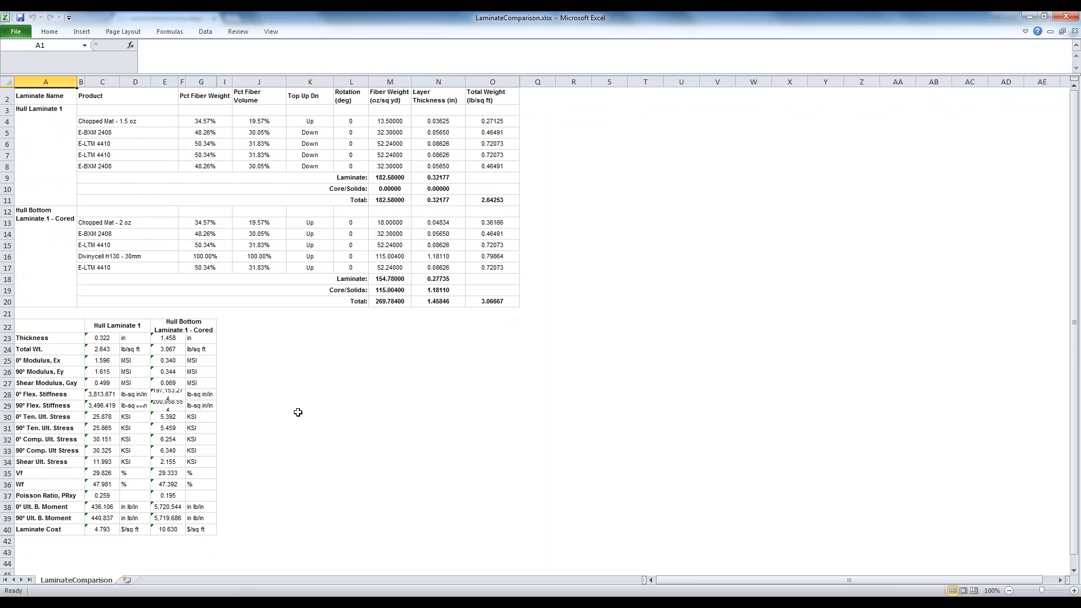
click(50, 96)
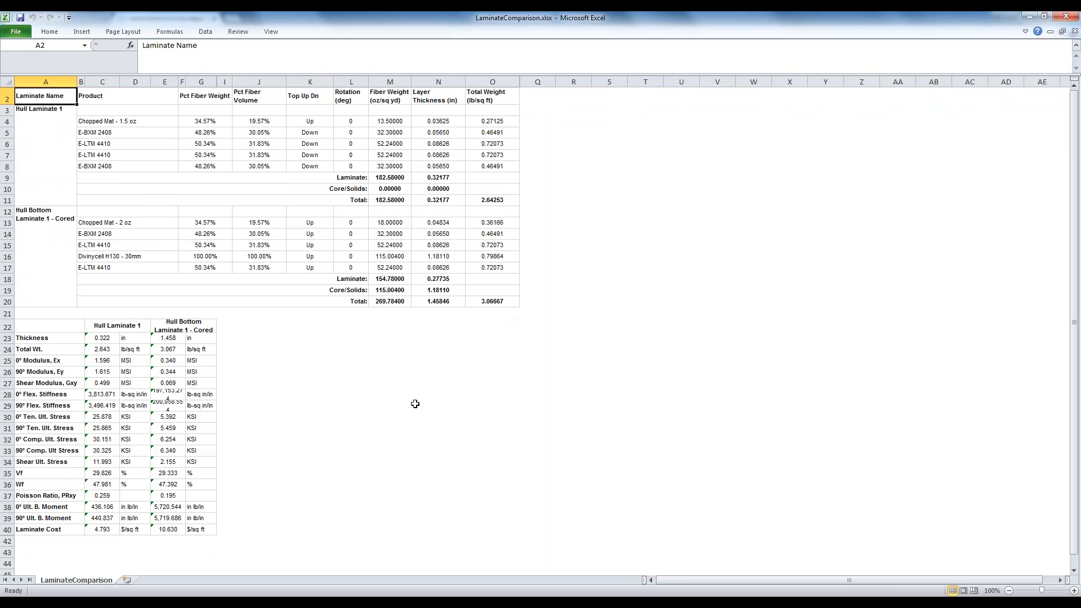
click(1068, 16)
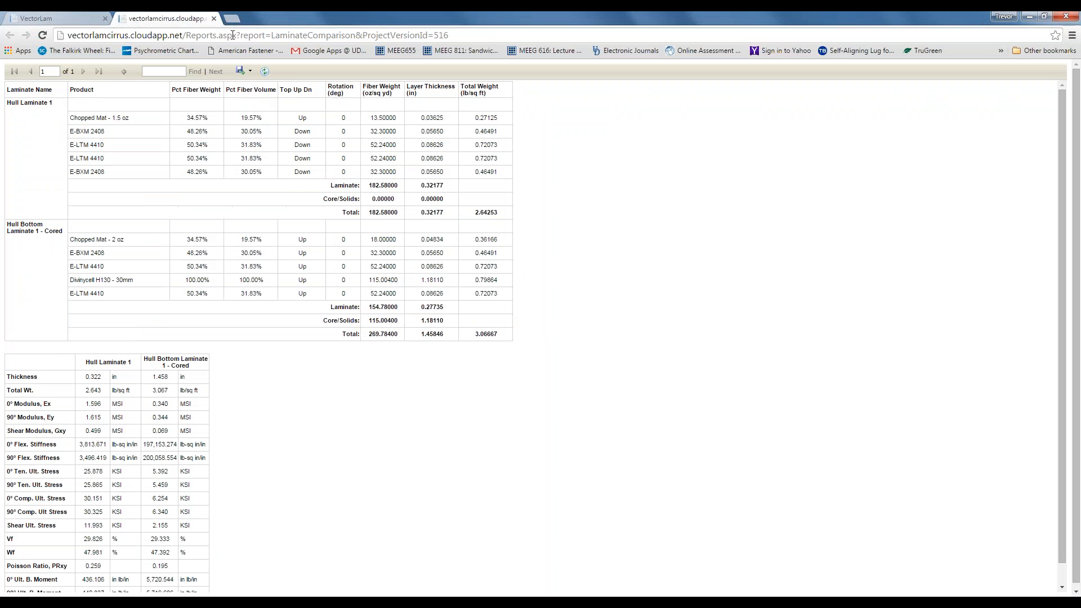
- Close the report tab and return to the project's Laminate Comparison Table
click(215, 19)
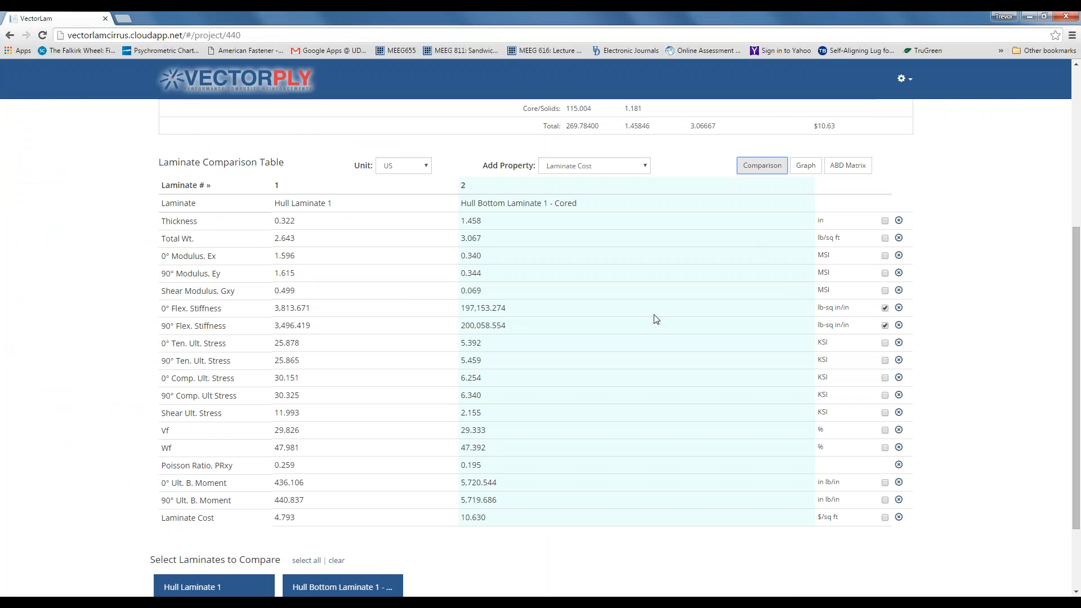
scroll(329, 288, down, 1)
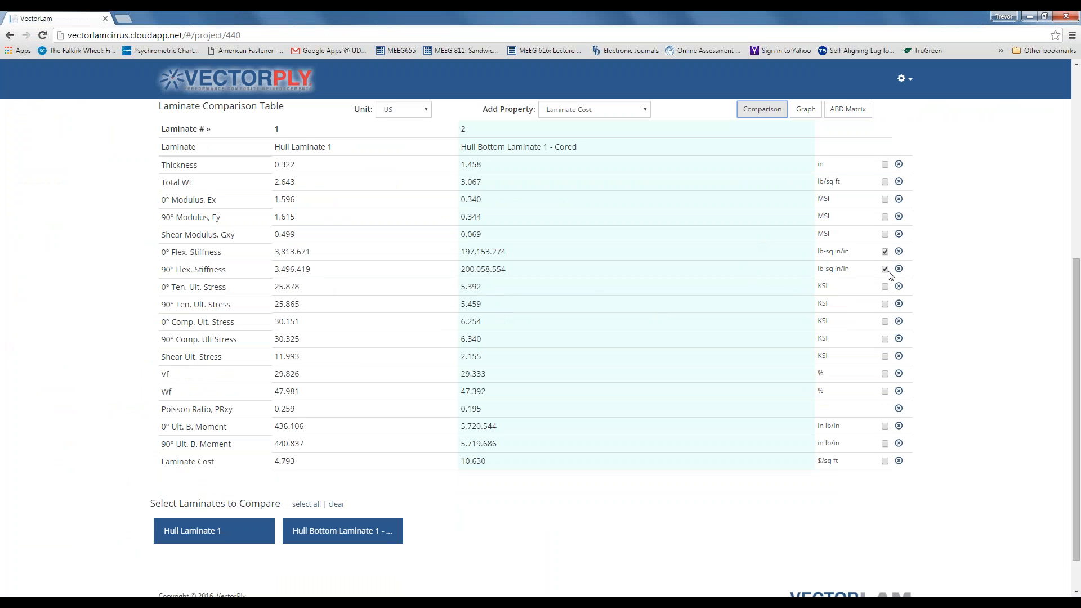
- Graph flex stiffness plus 0° and 90° Ult. B. Moment for both laminates
click(886, 427)
click(886, 445)
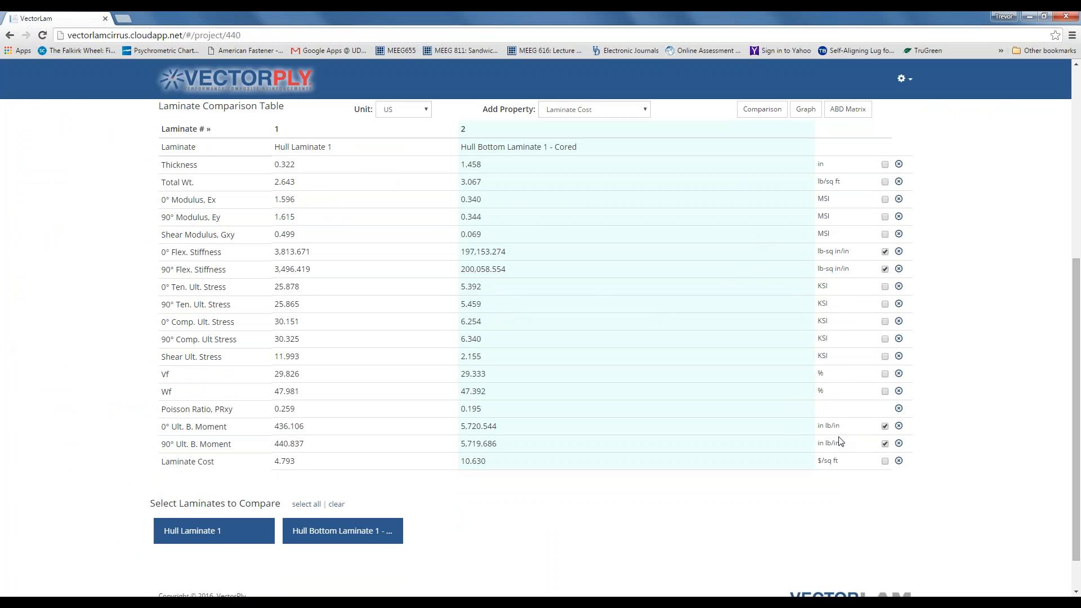
scroll(783, 434, up, 1)
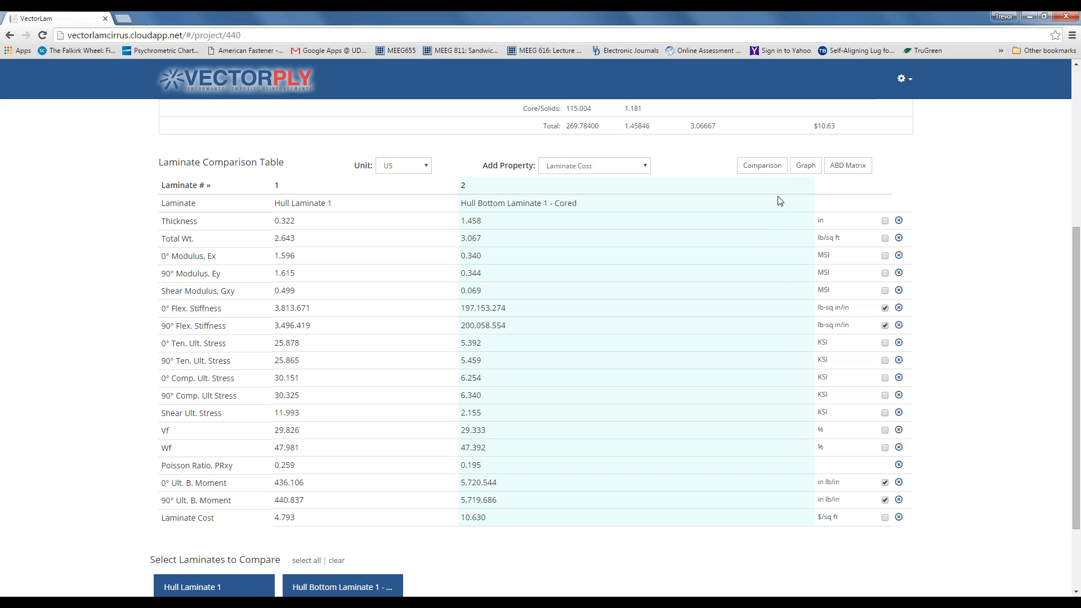
click(806, 165)
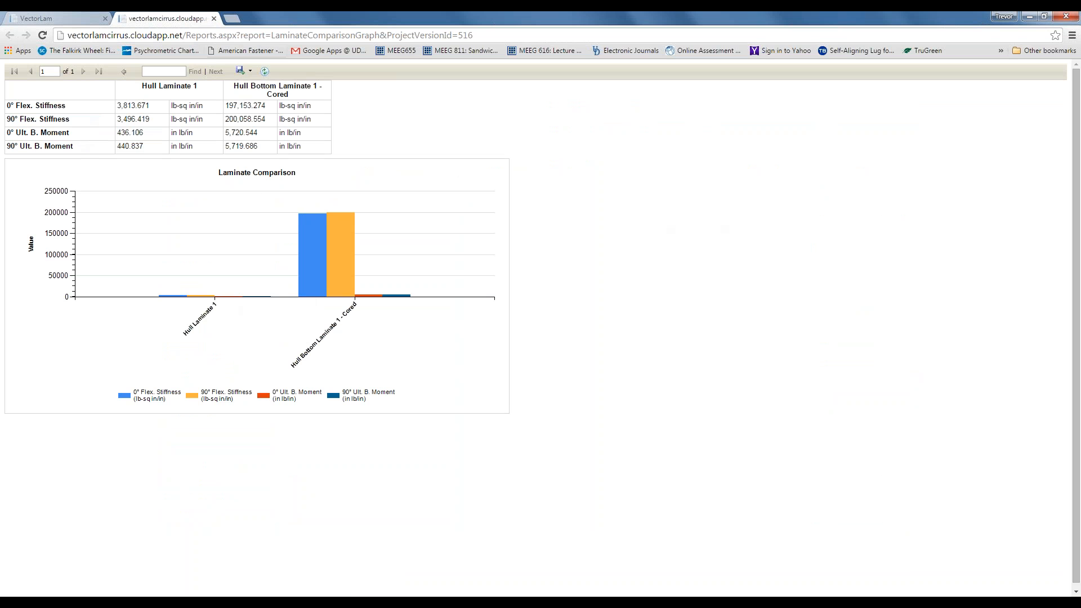
- Replace flex stiffness with 0° and 90° Ten. Ult. Stress and regraph
click(214, 19)
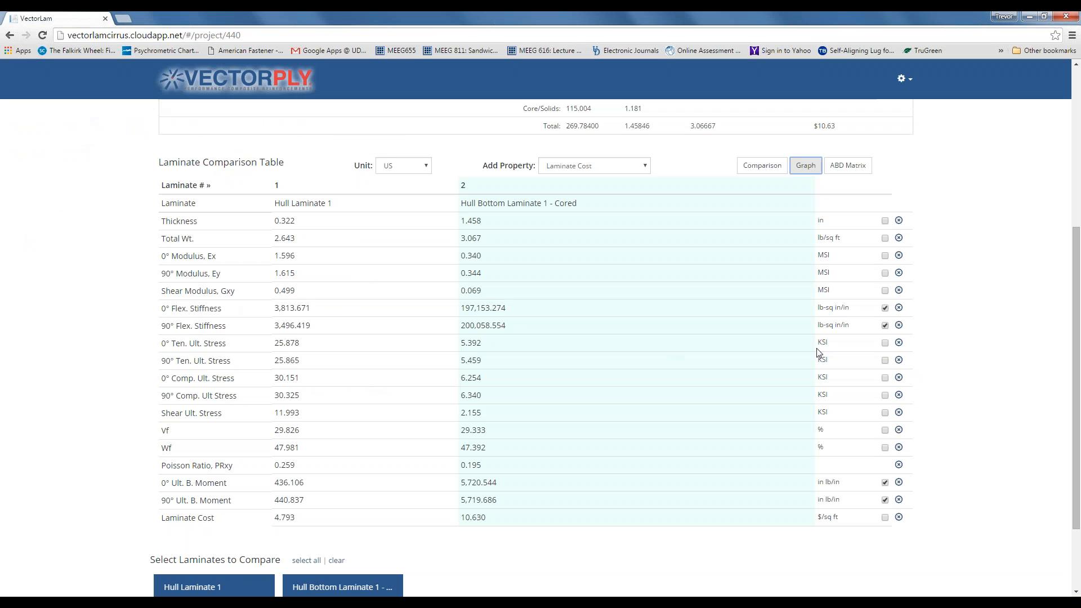
click(886, 310)
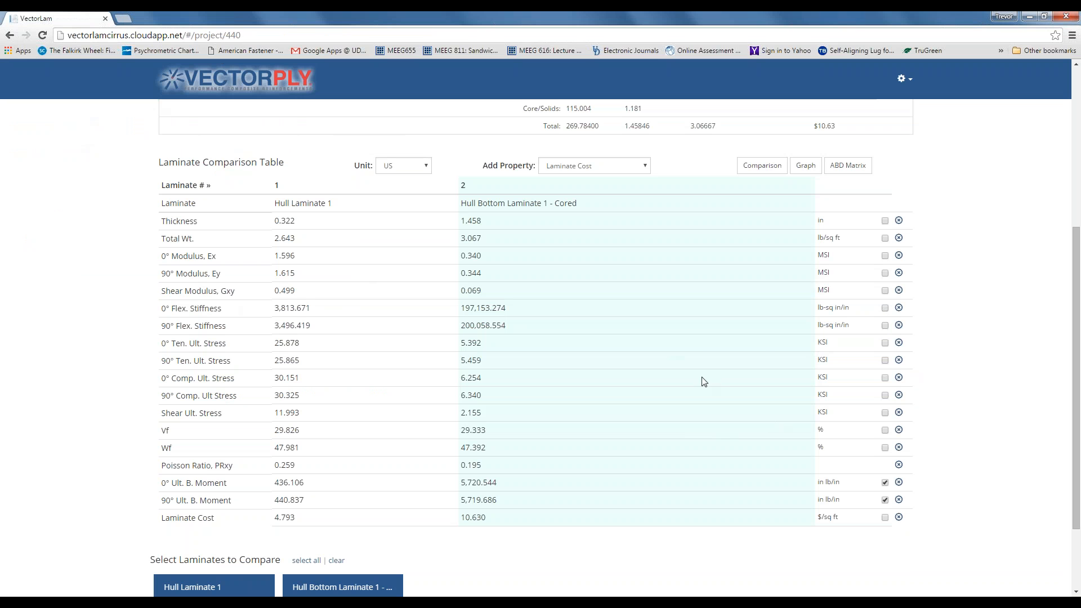
click(884, 344)
click(885, 362)
click(805, 165)
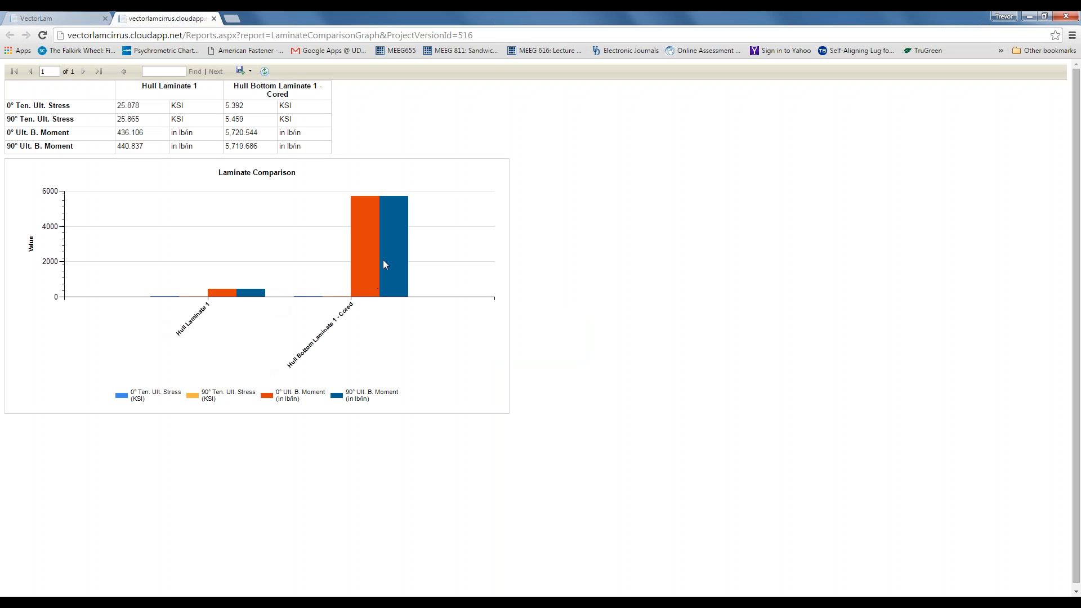
- Review the graph's export formats without exporting, then close the graph report
click(241, 71)
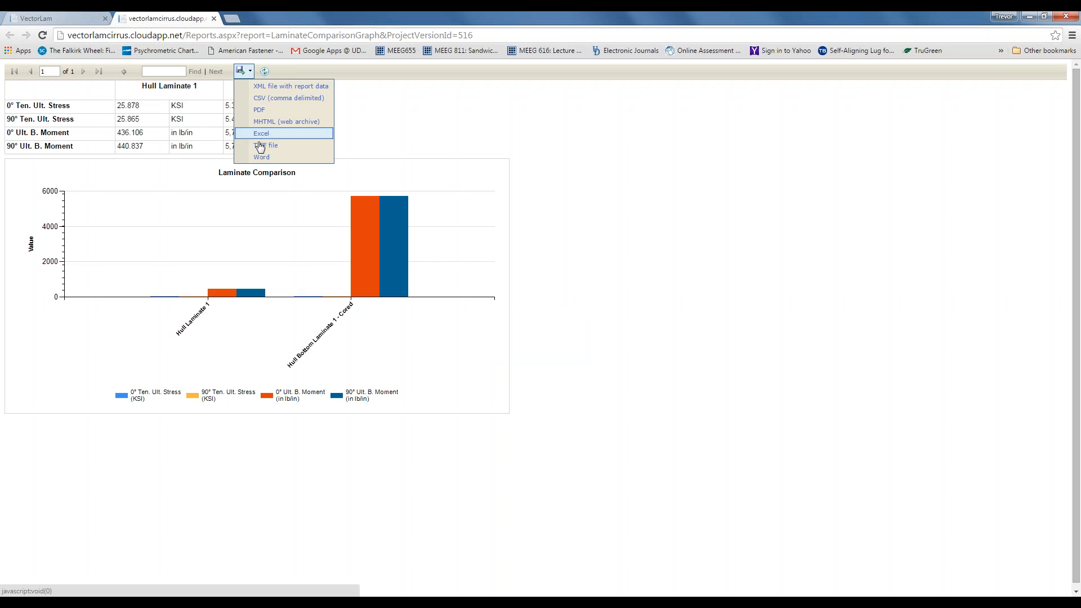
click(281, 110)
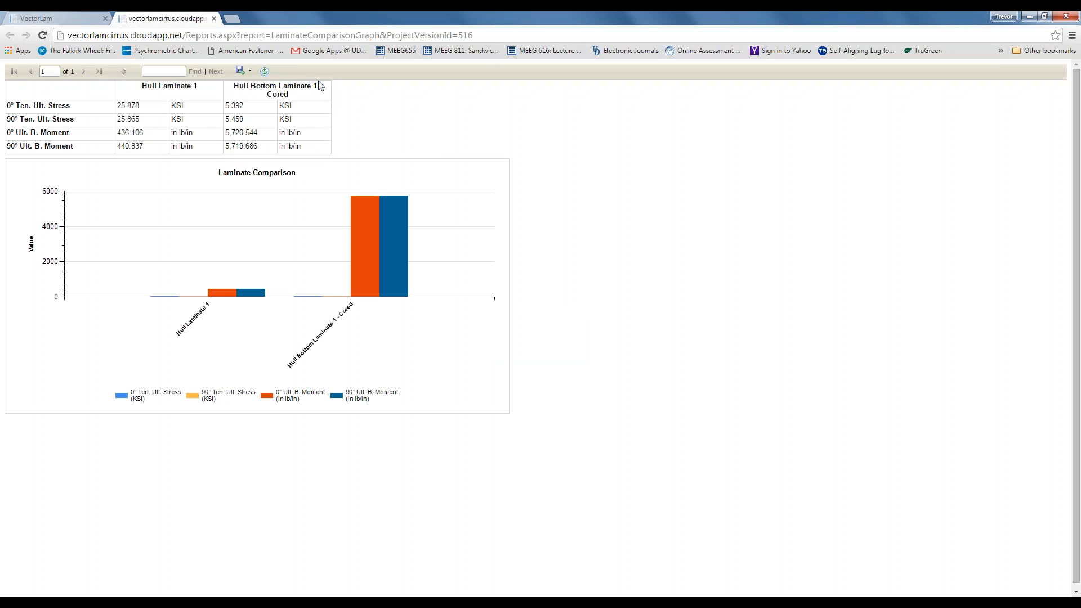
click(214, 19)
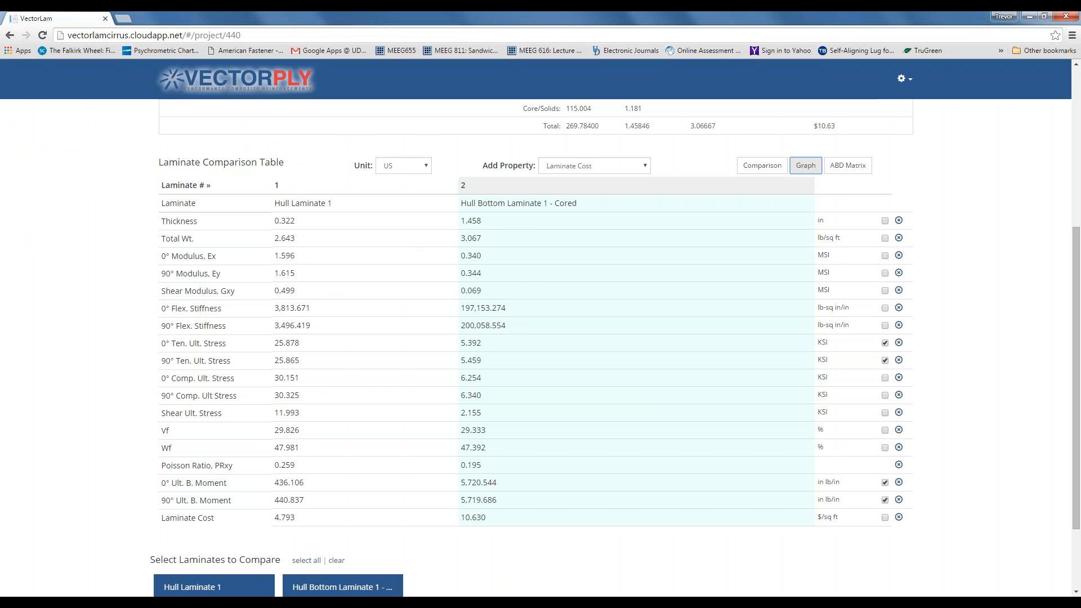
click(645, 166)
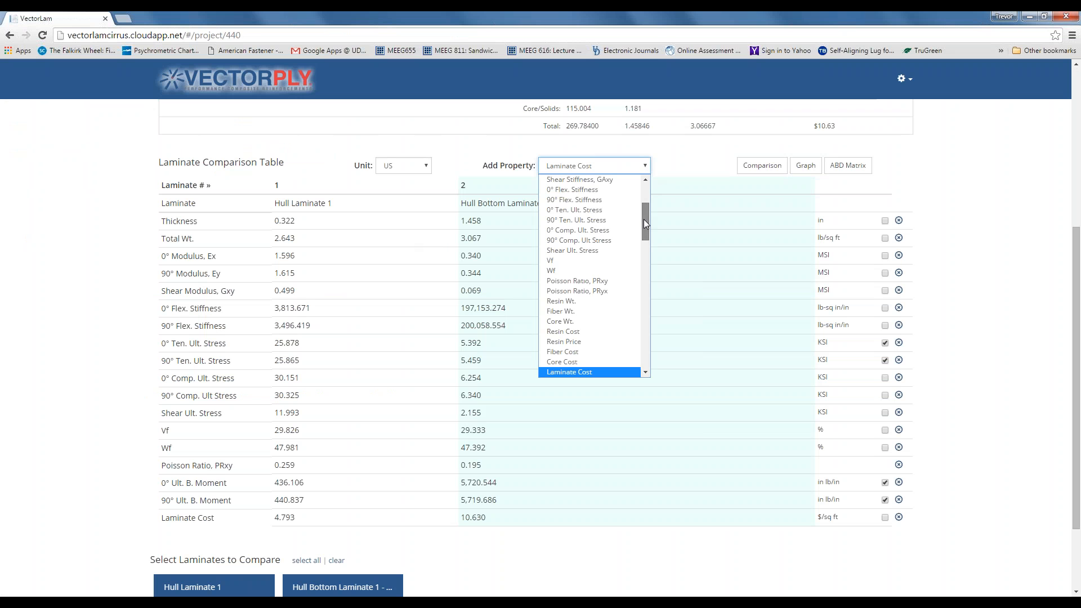
drag(645, 224, 672, 181)
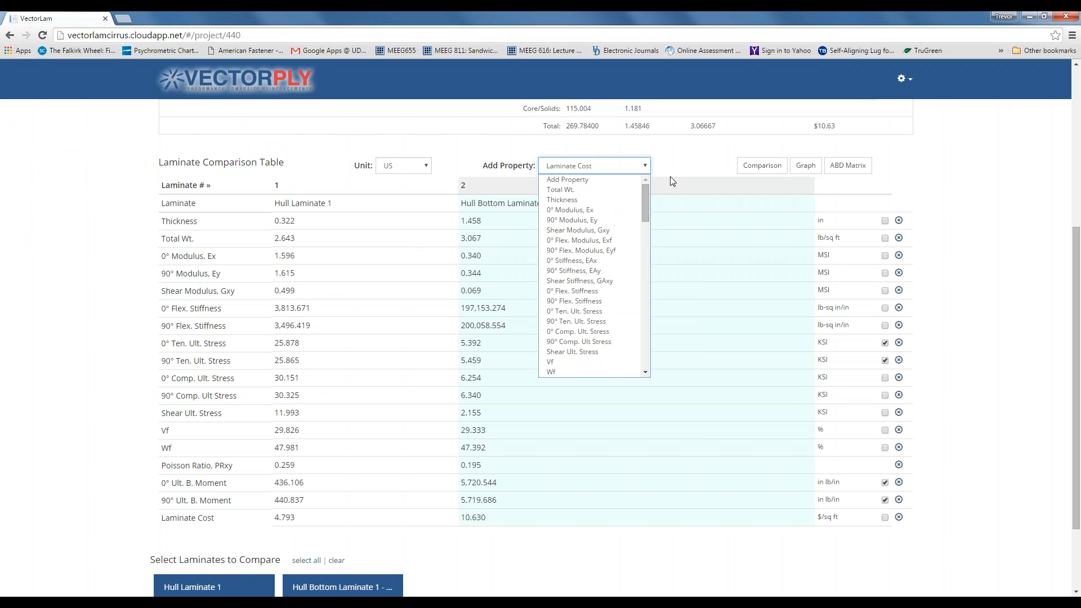
click(672, 181)
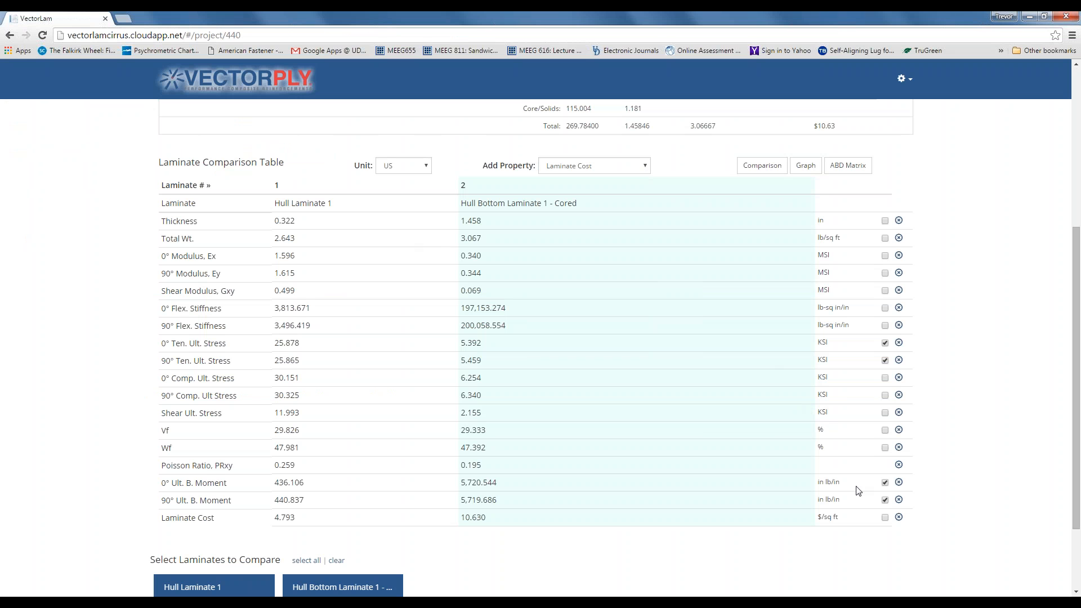
click(845, 171)
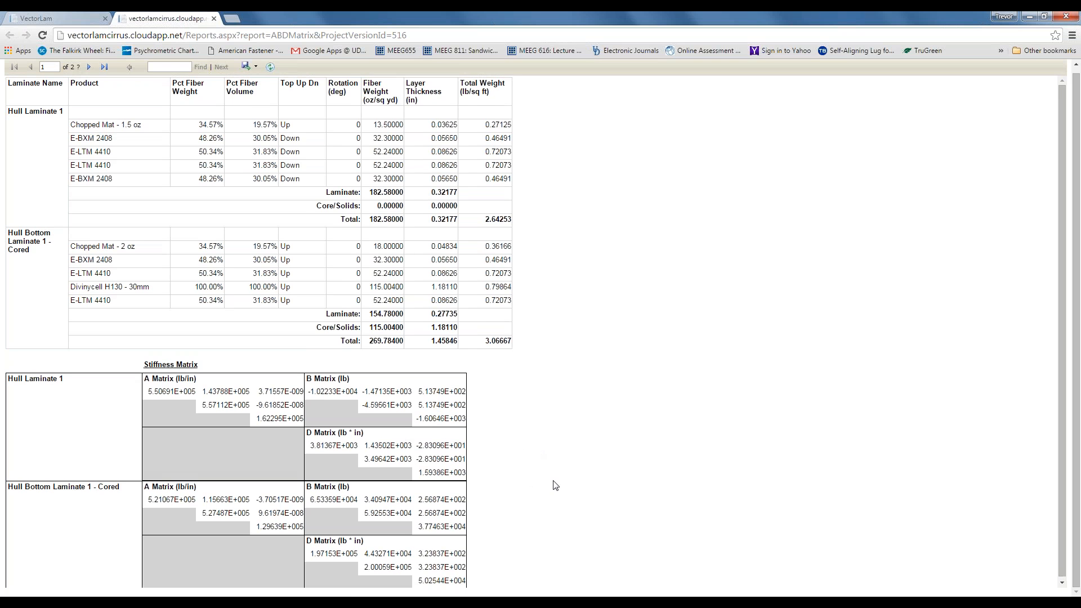
click(214, 19)
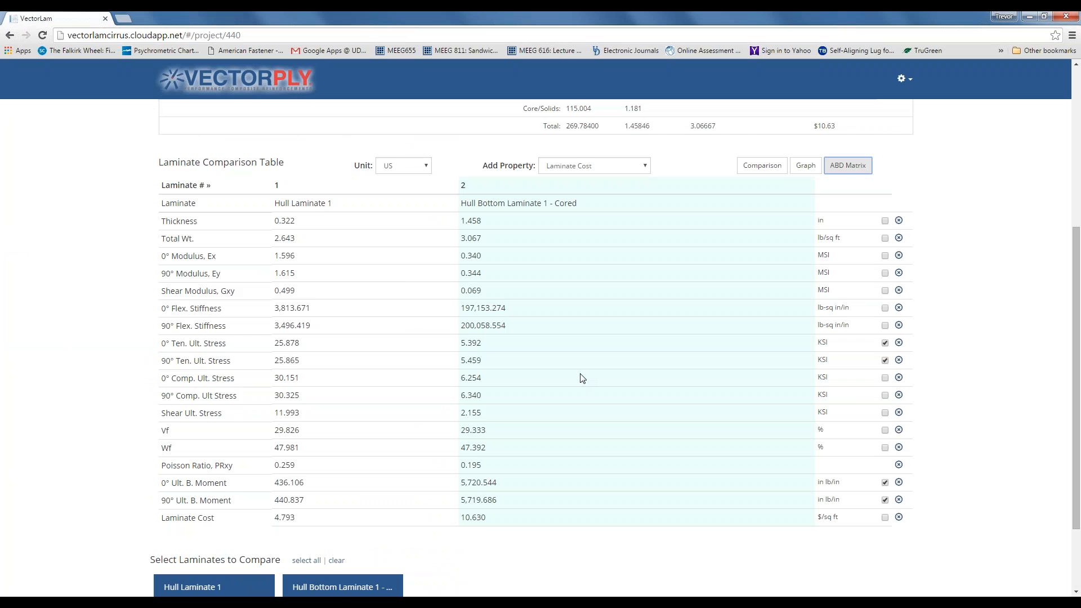
- Untick Private on the Webinar Project header
scroll(583, 378, up, 5)
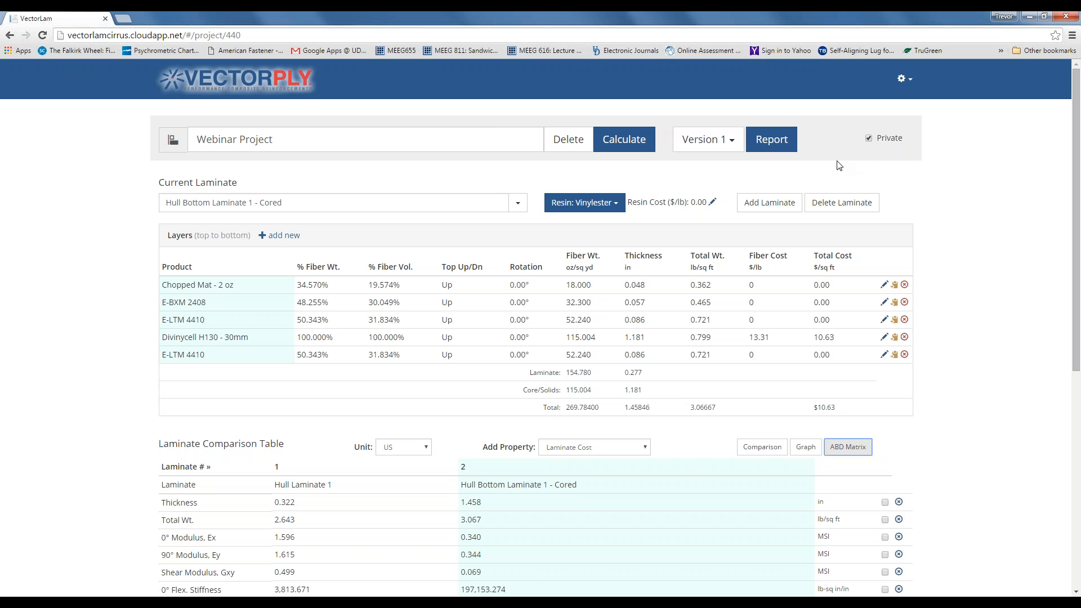
click(869, 138)
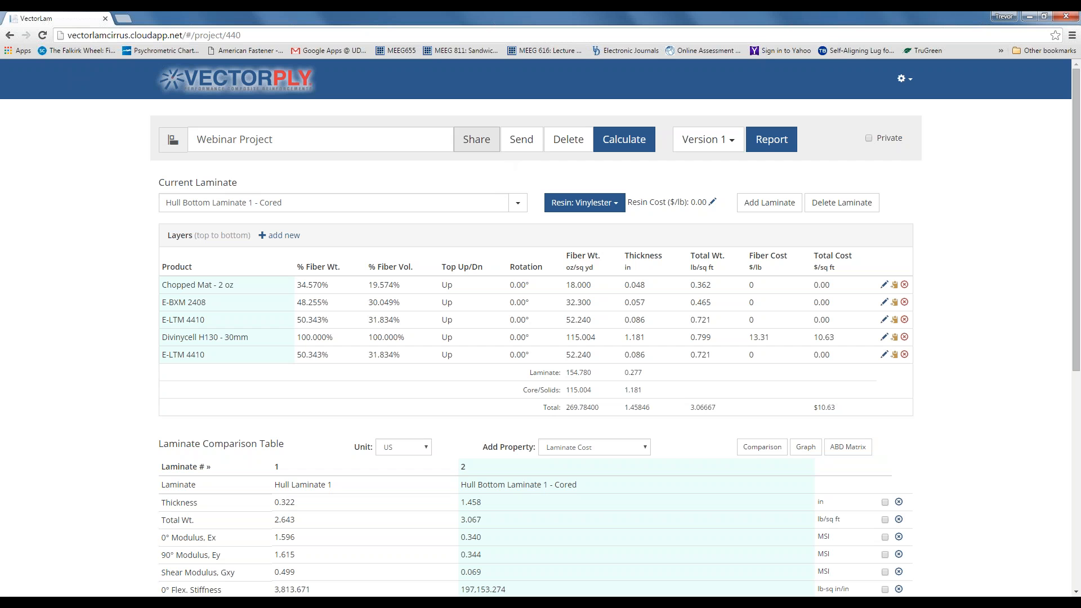
- Share Webinar Project with the colleague's account found by username, then reopen Share to verify
click(477, 149)
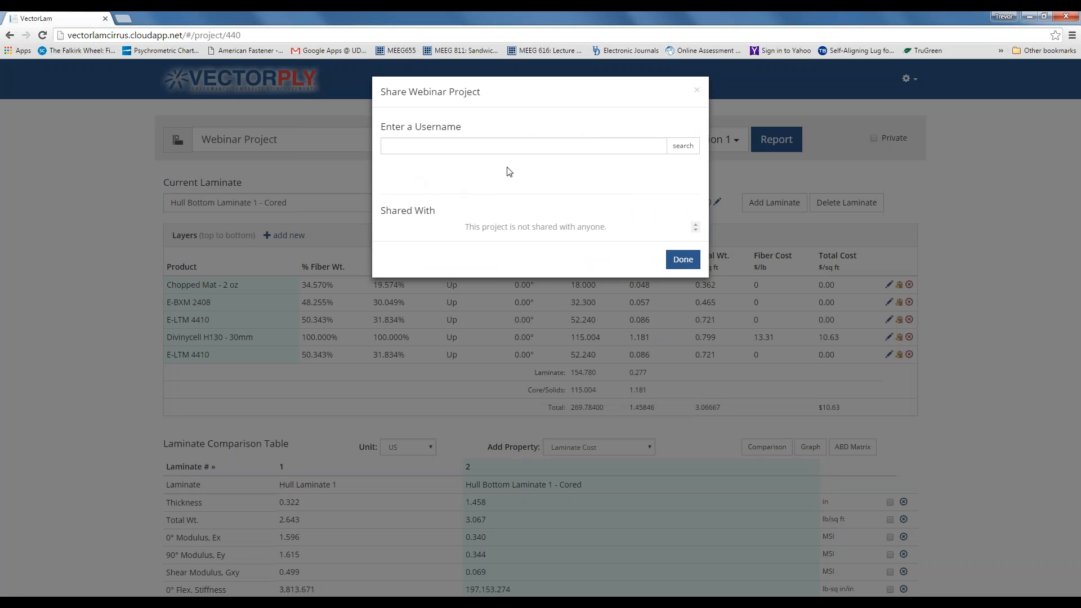
click(510, 146)
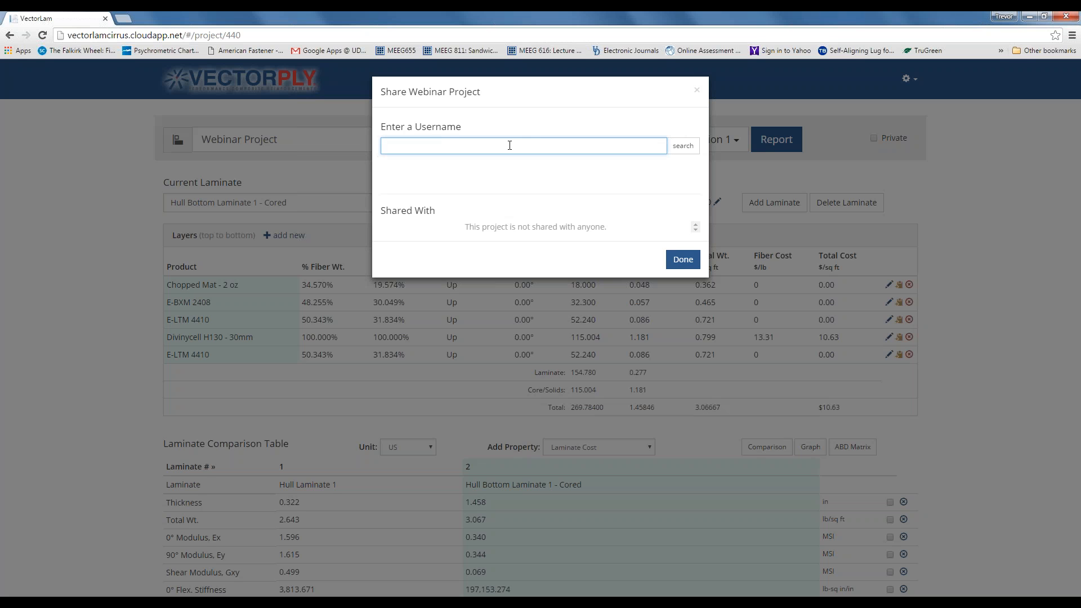
click(682, 147)
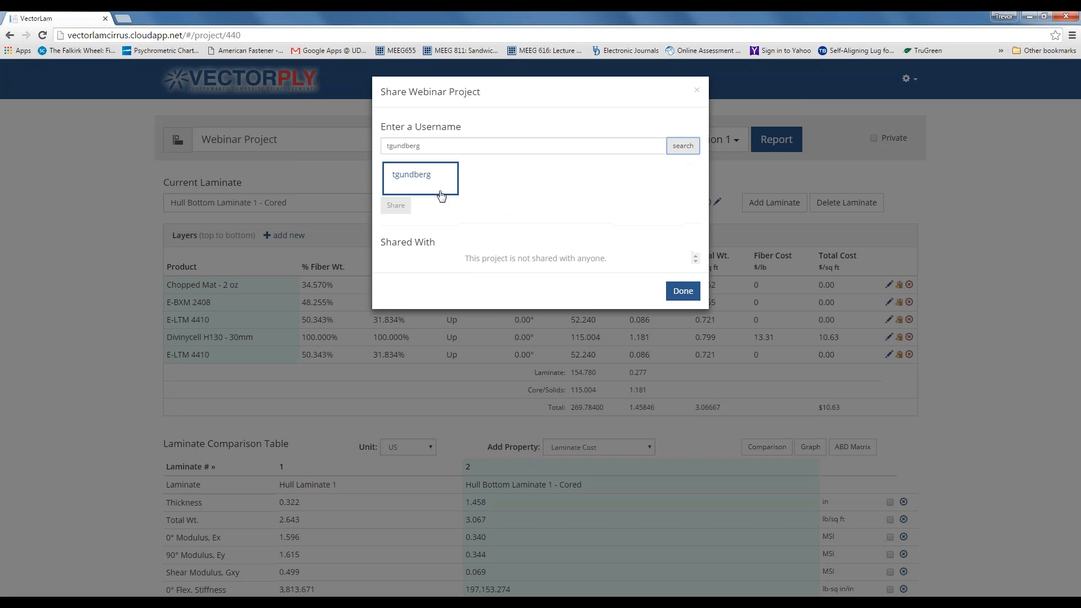
click(431, 186)
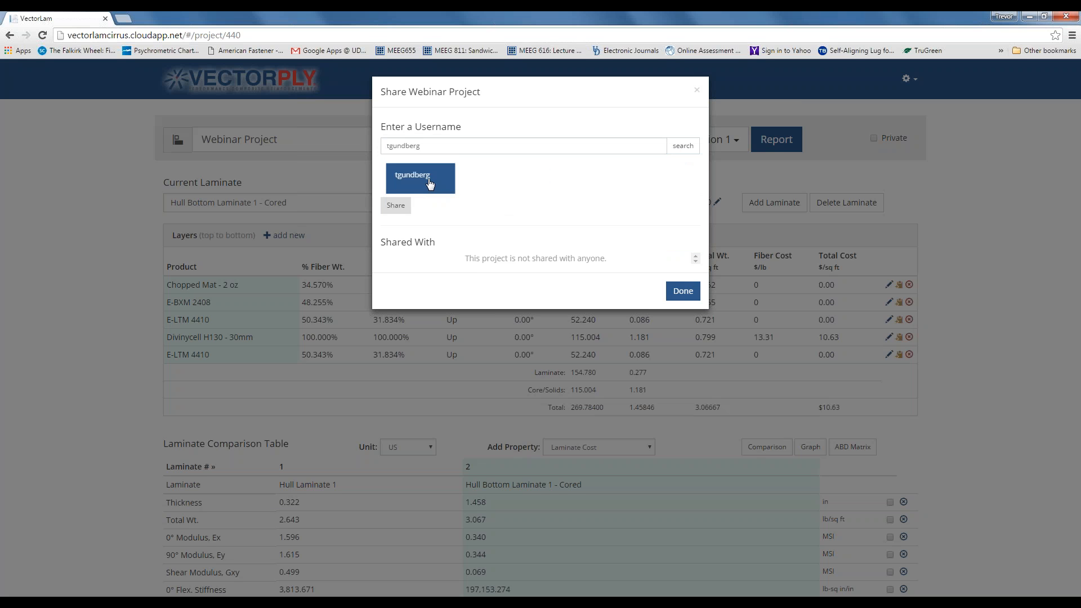
click(395, 207)
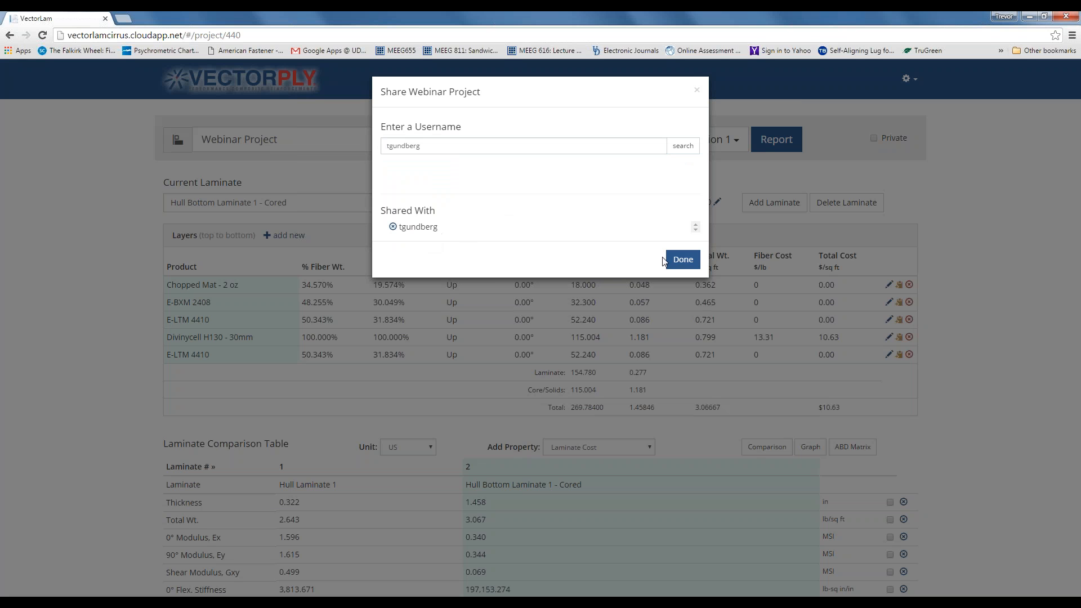
click(683, 260)
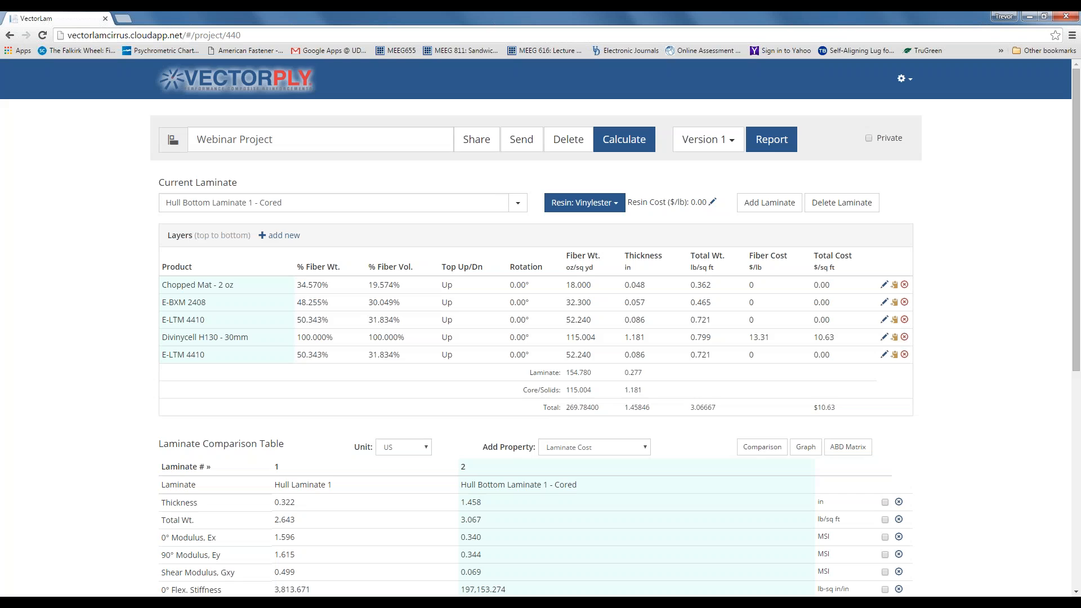
click(475, 140)
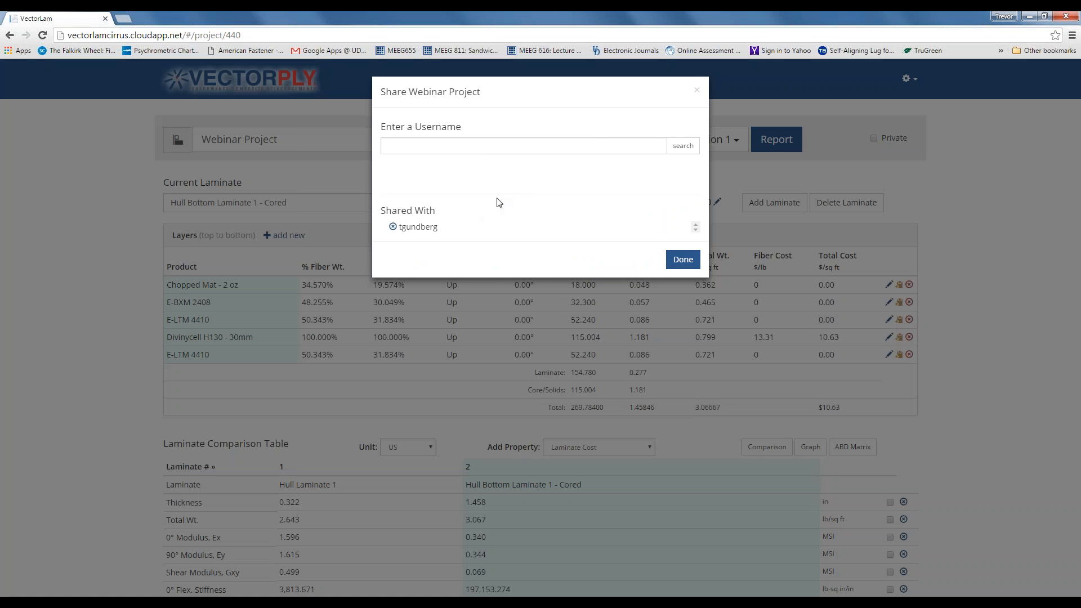
click(674, 260)
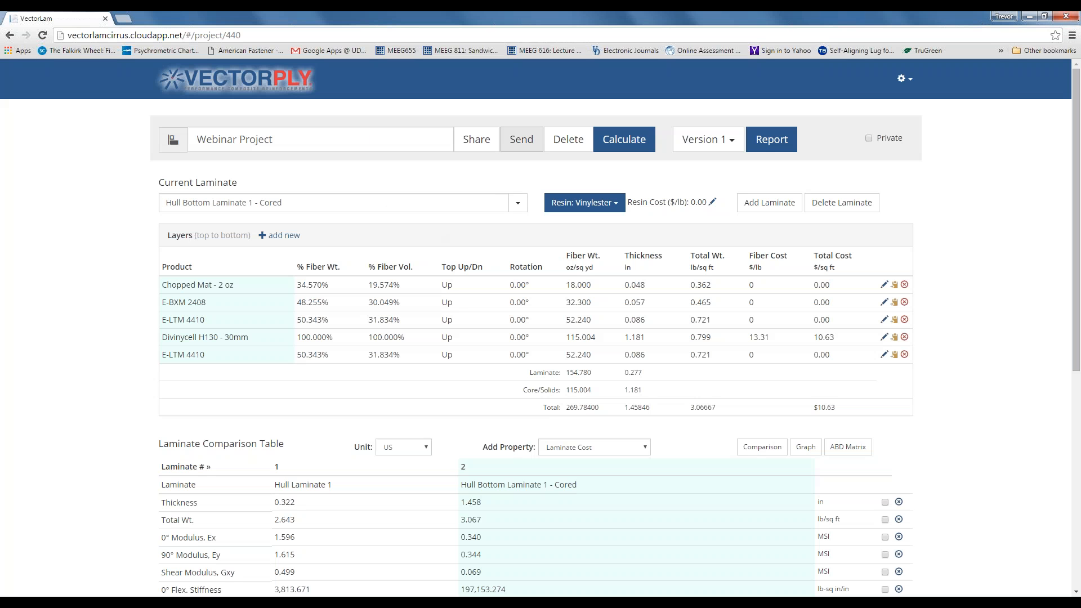
- Cancel the Send dialog without sending, then tick Private on Webinar Project
click(522, 146)
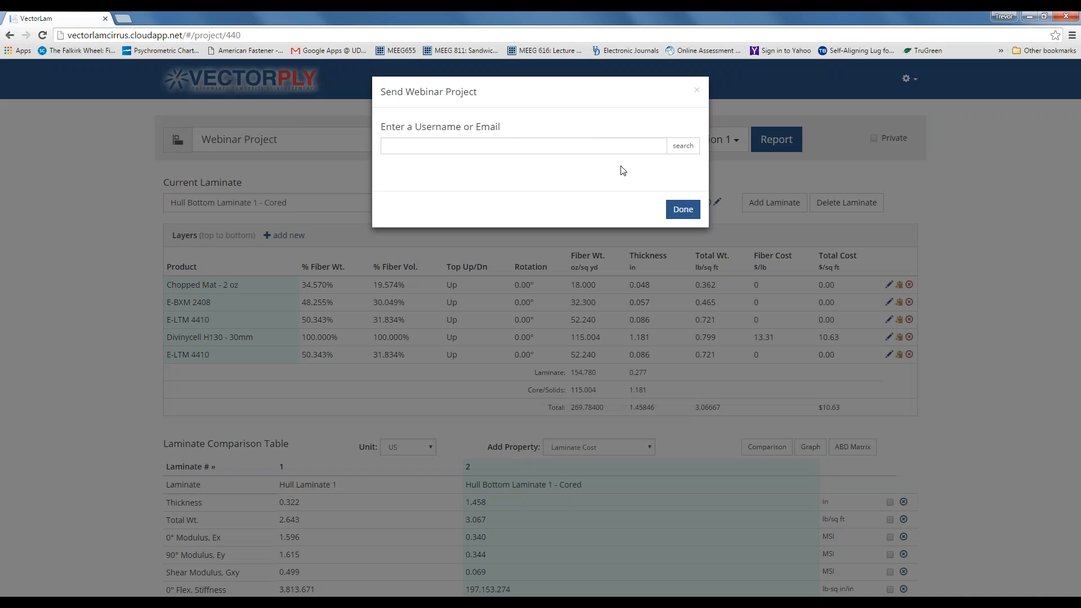
click(697, 90)
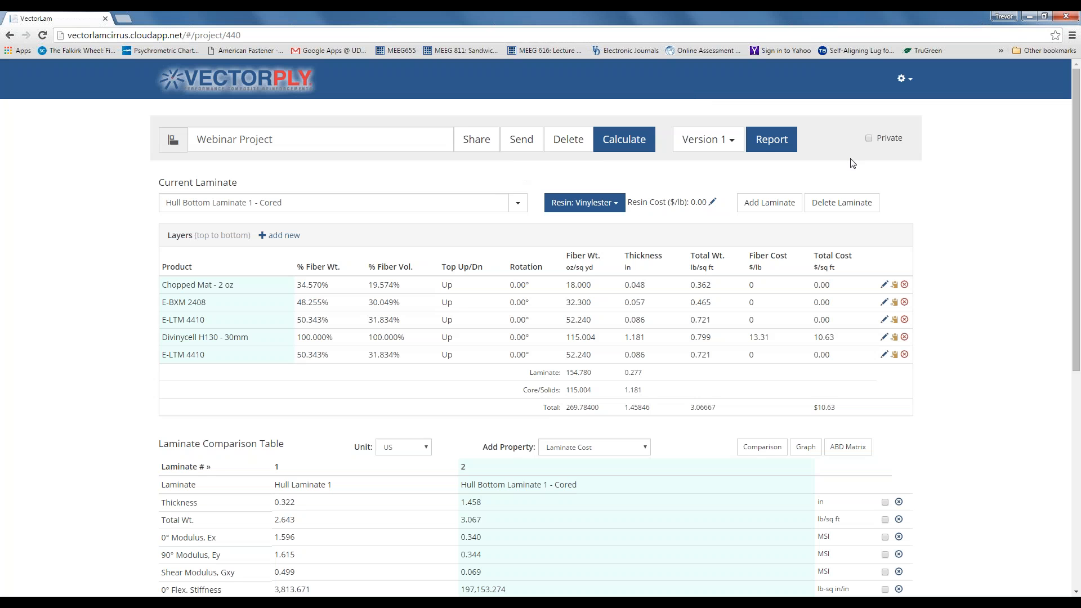
click(869, 139)
scroll(439, 316, down, 2)
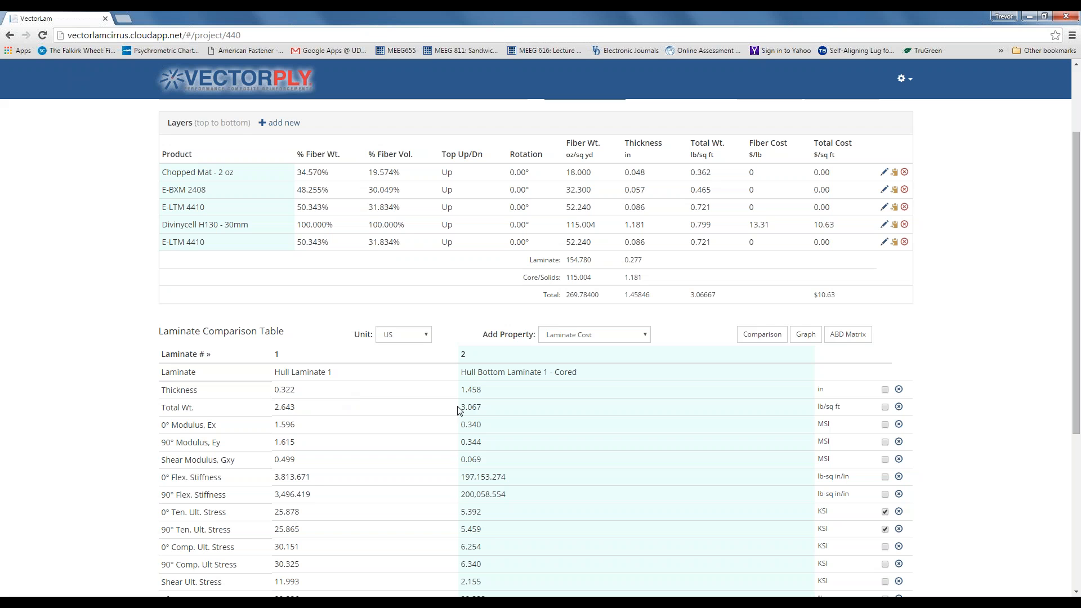
scroll(453, 413, down, 1)
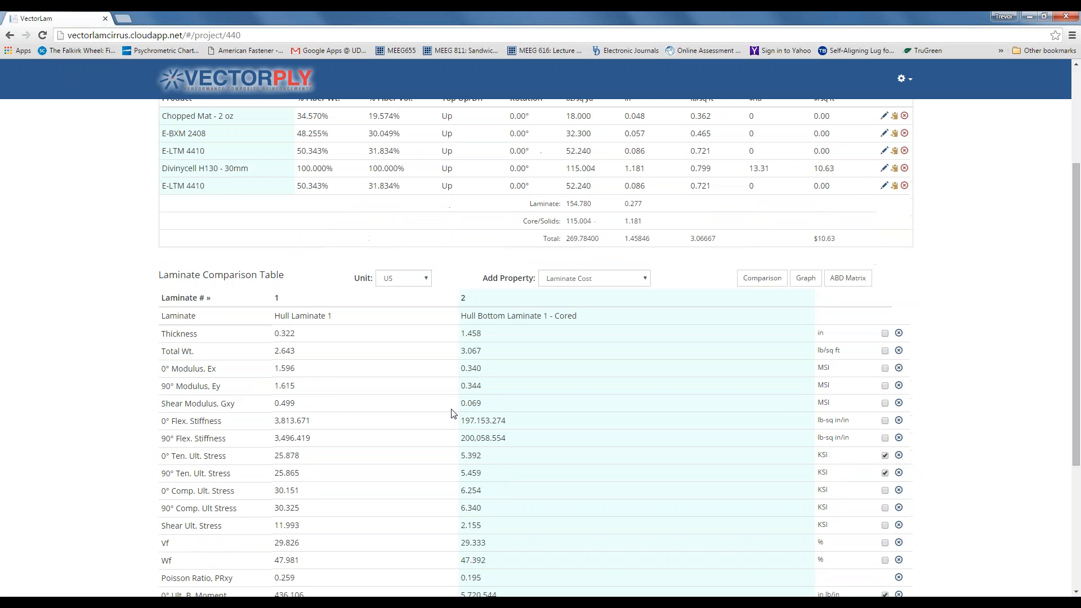
scroll(453, 414, up, 1)
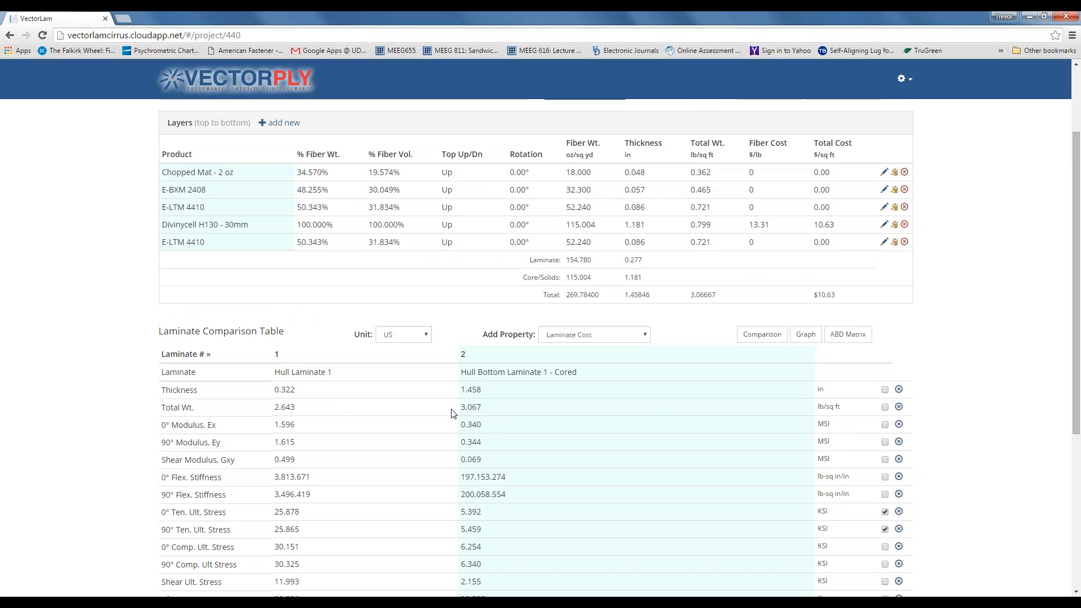
scroll(454, 414, up, 2)
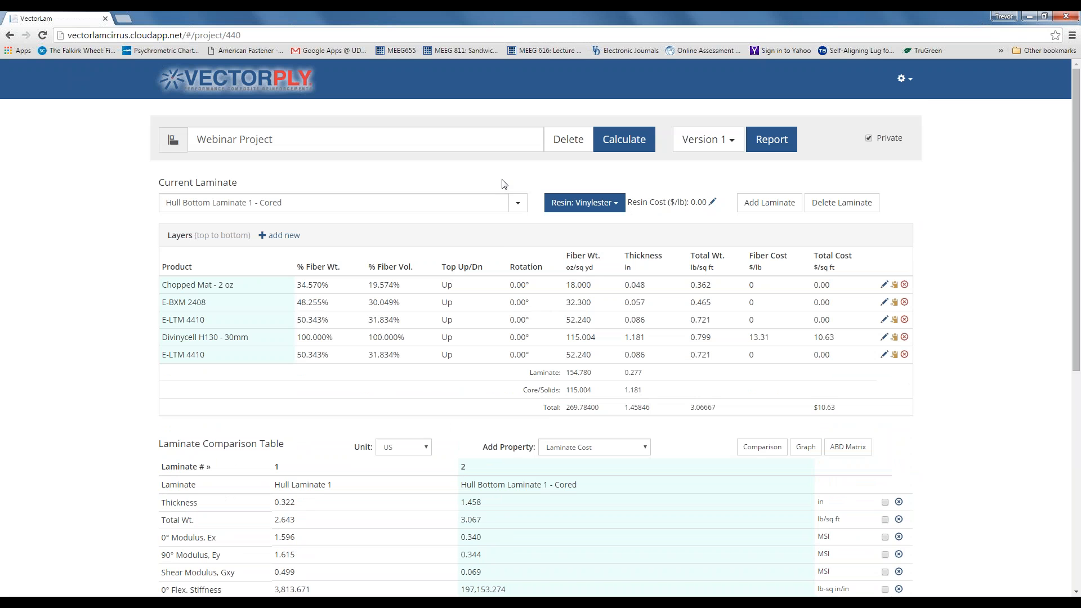
- Leave Version 1 unchanged and open Configure Report for Webinar Project
click(731, 141)
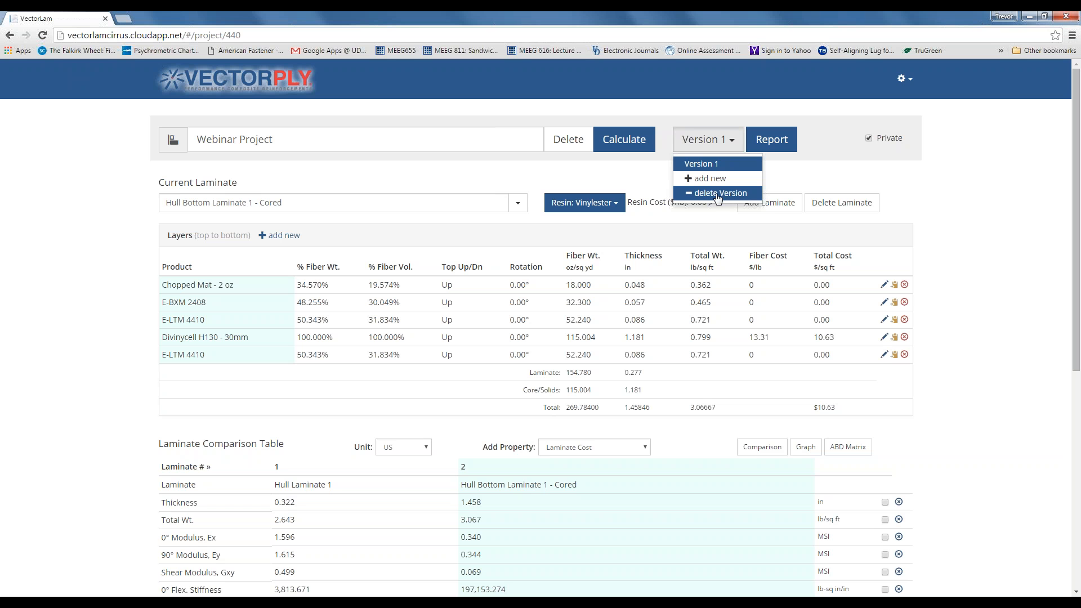
click(784, 171)
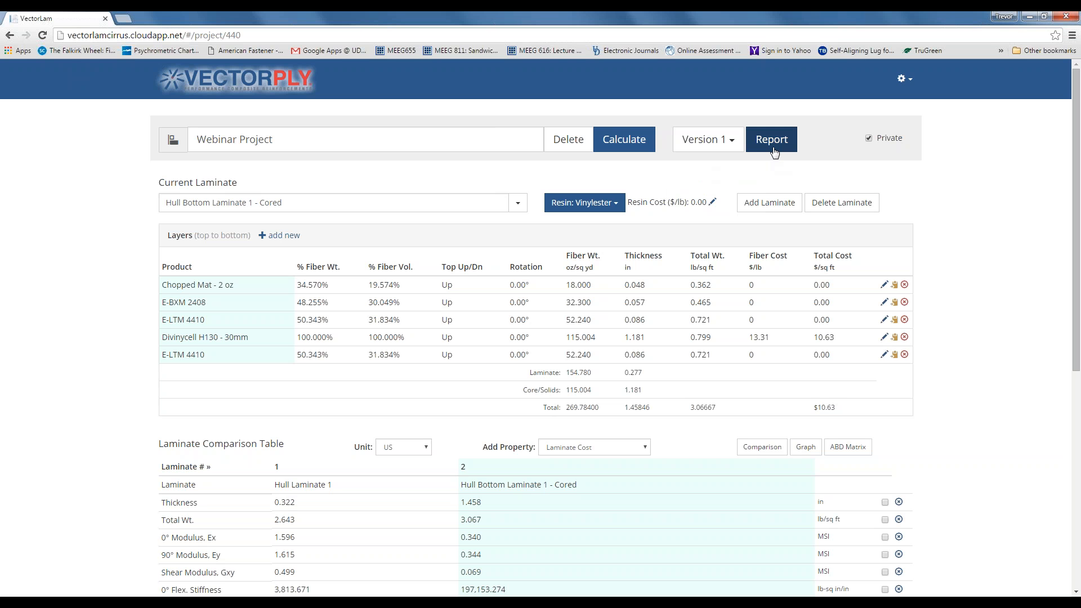
click(772, 143)
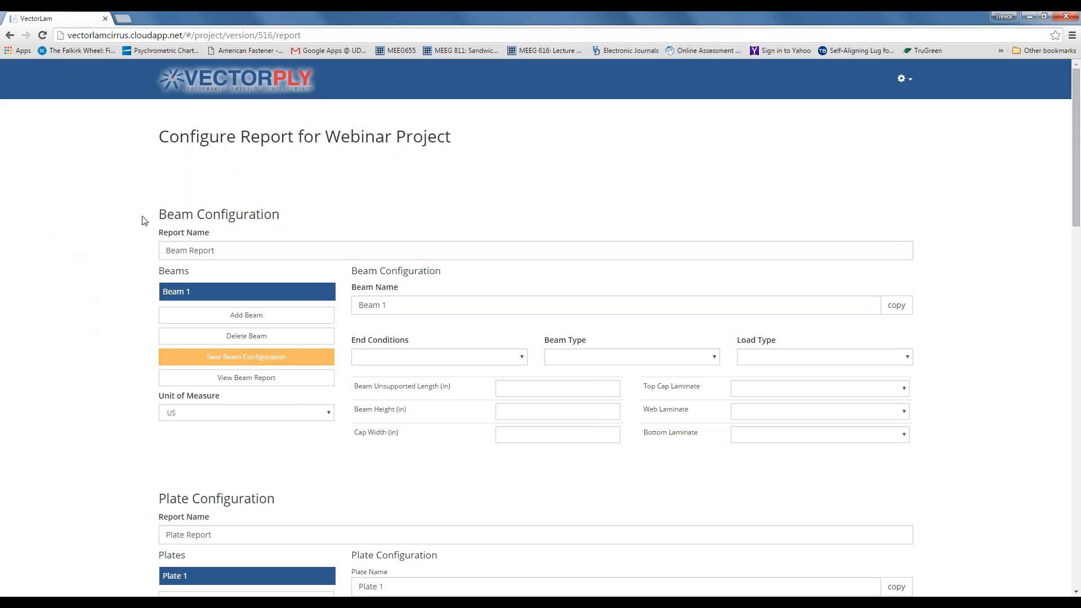
scroll(142, 221, down, 3)
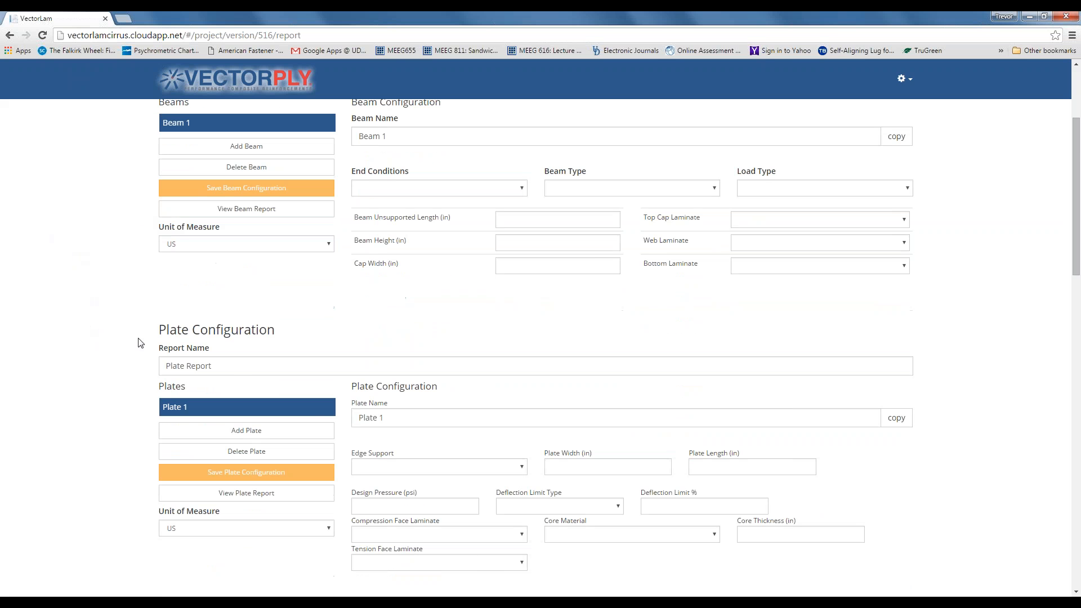
scroll(140, 343, down, 7)
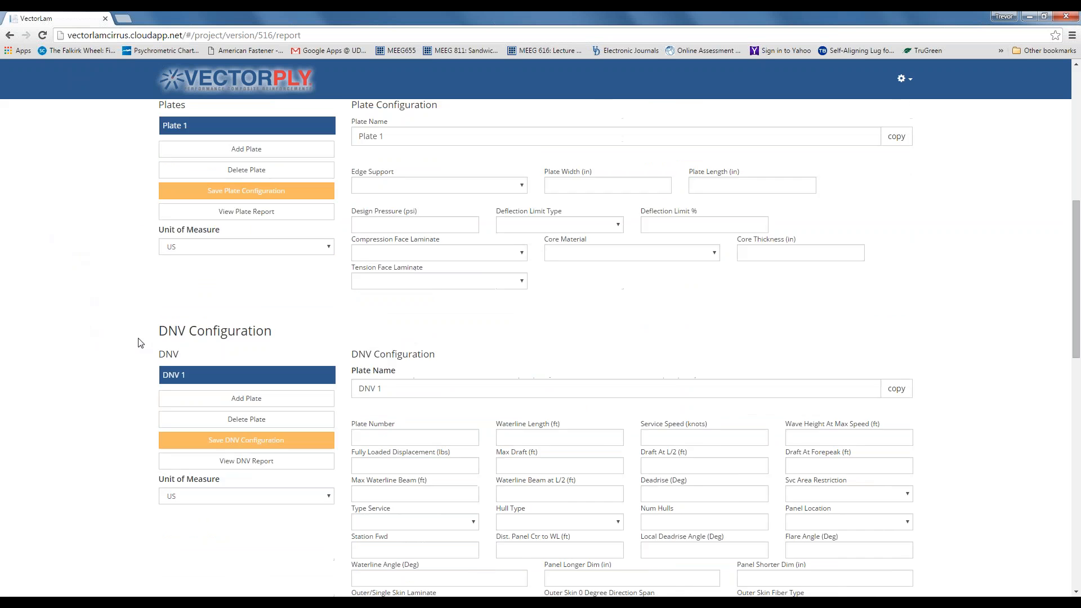
scroll(127, 256, down, 4)
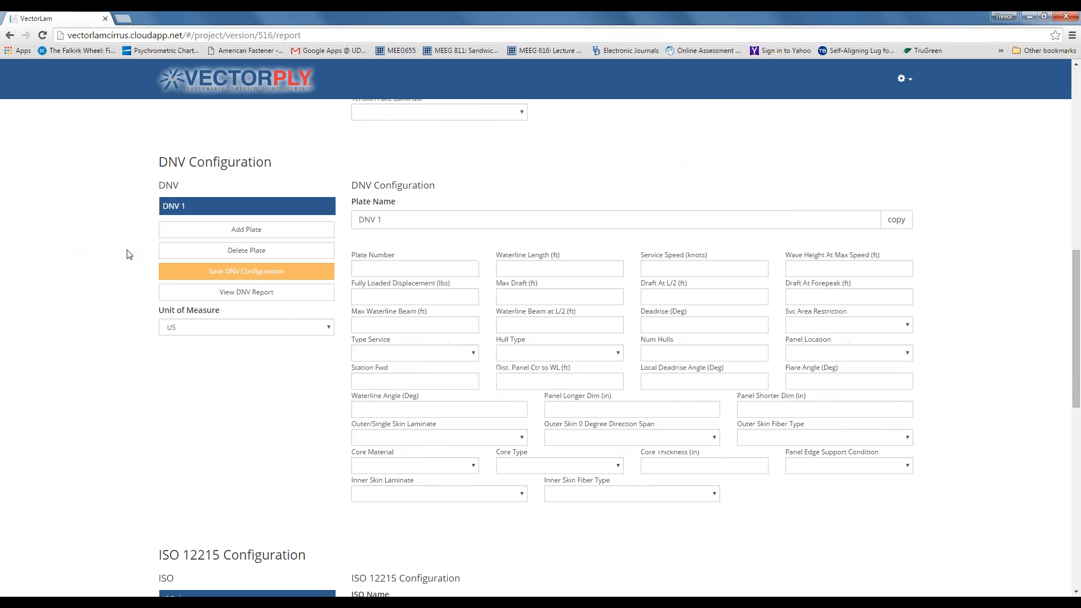
scroll(134, 385, down, 4)
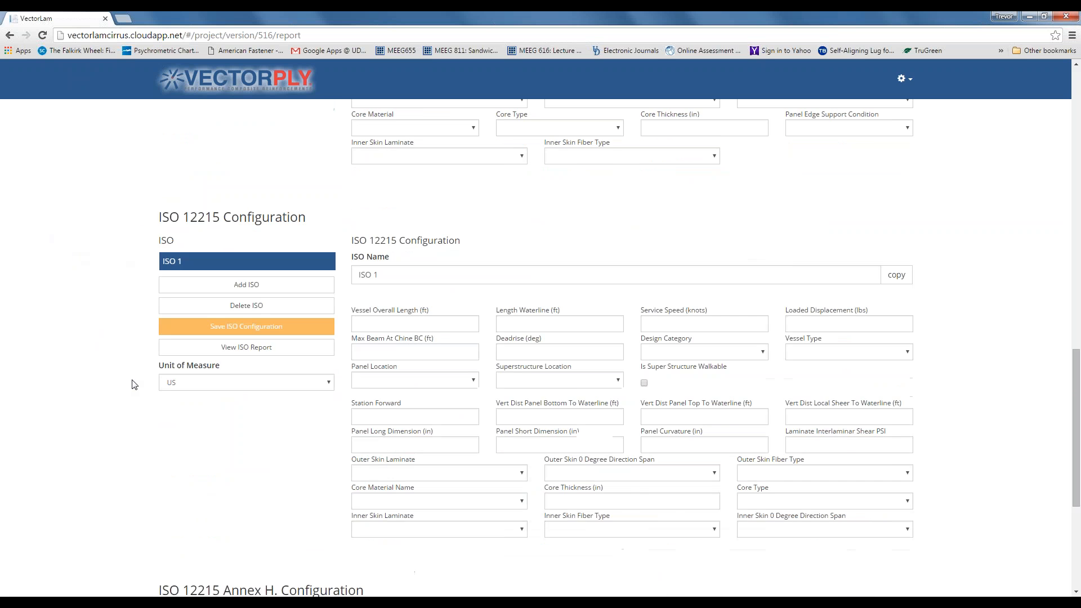
scroll(135, 385, down, 4)
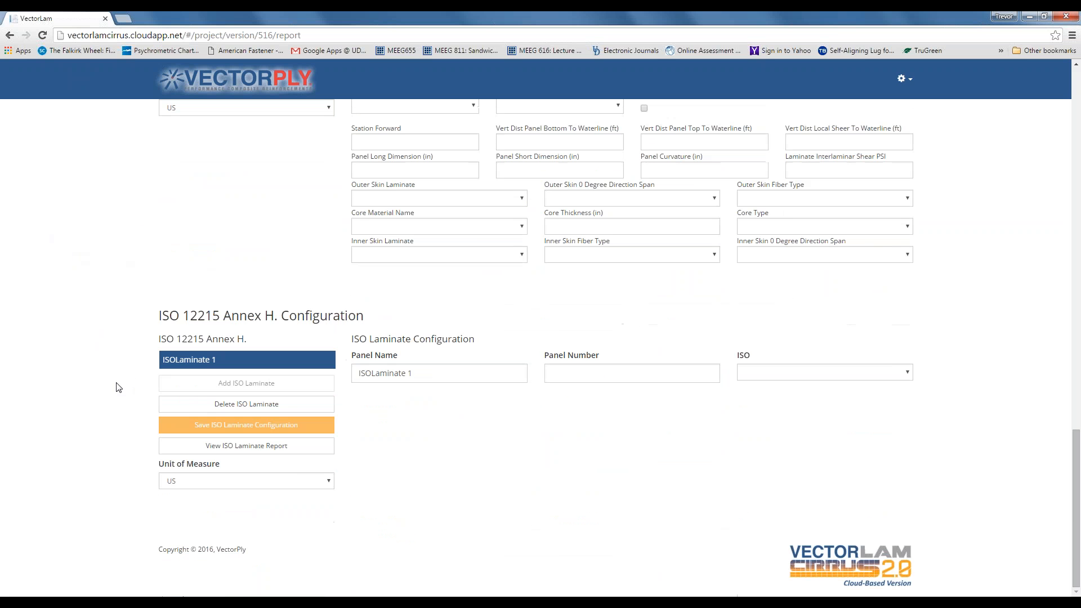
scroll(118, 388, up, 5)
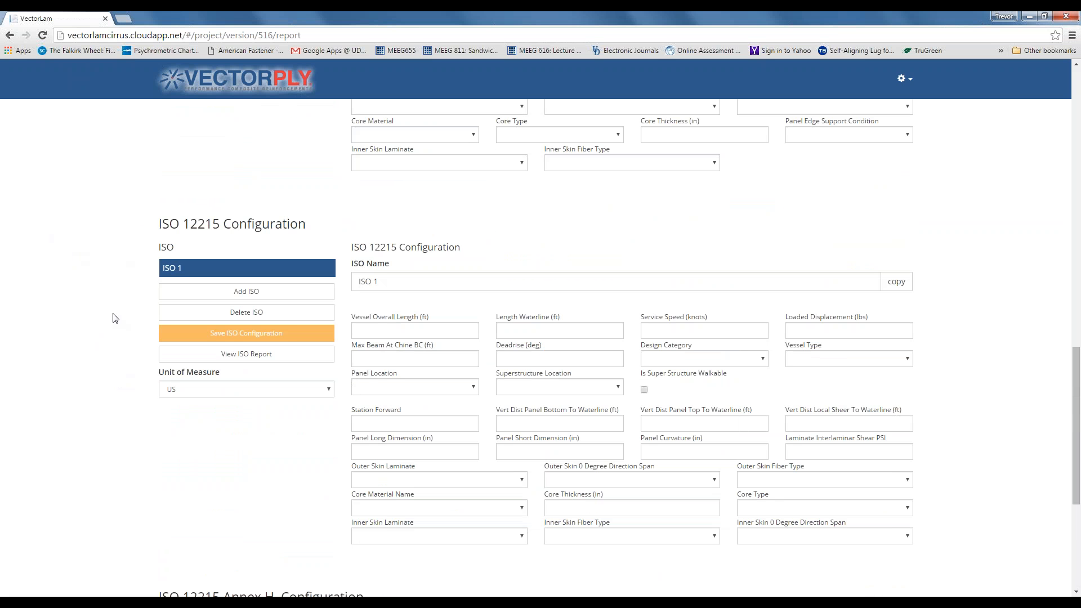
scroll(115, 319, up, 7)
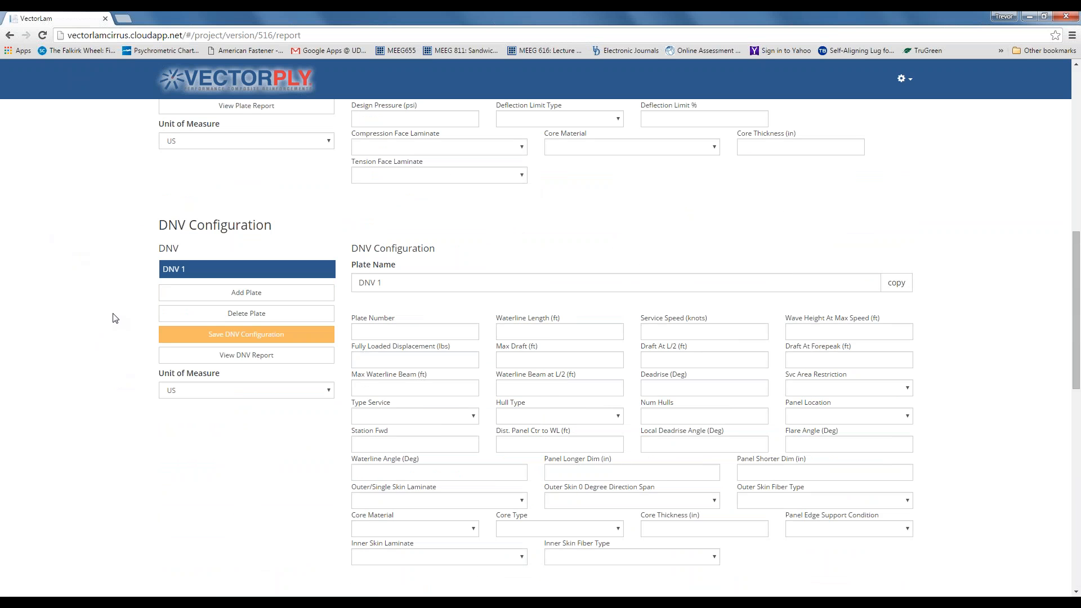
scroll(115, 318, up, 7)
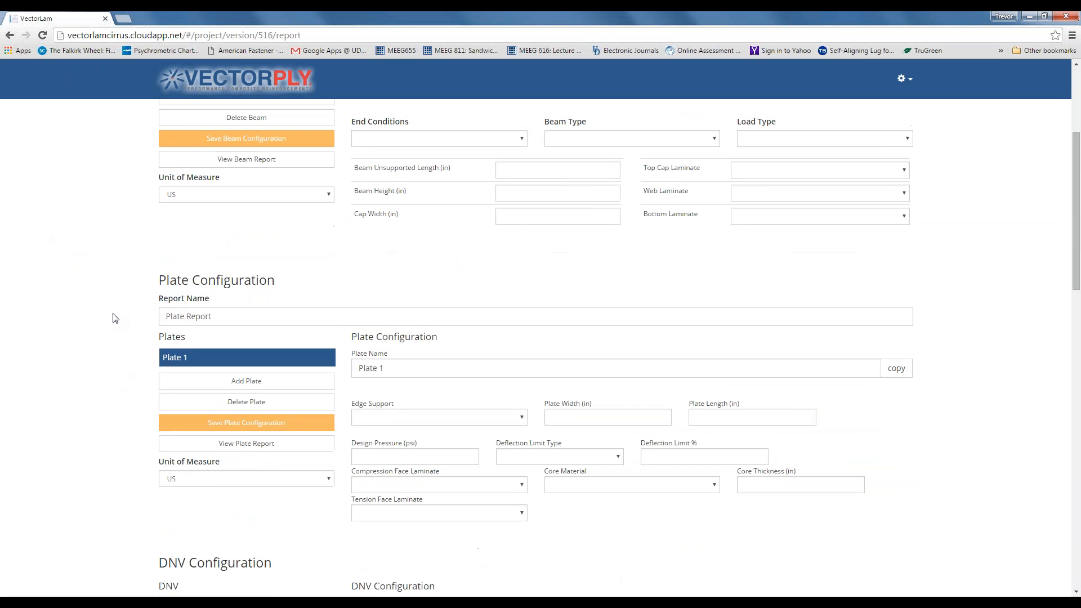
scroll(114, 319, up, 3)
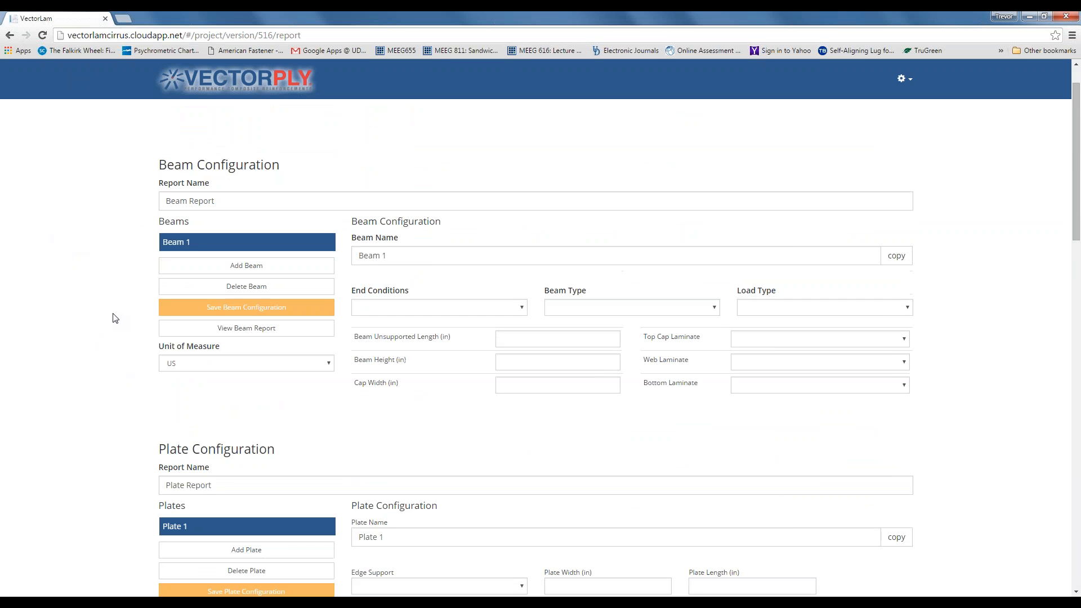
scroll(115, 318, down, 1)
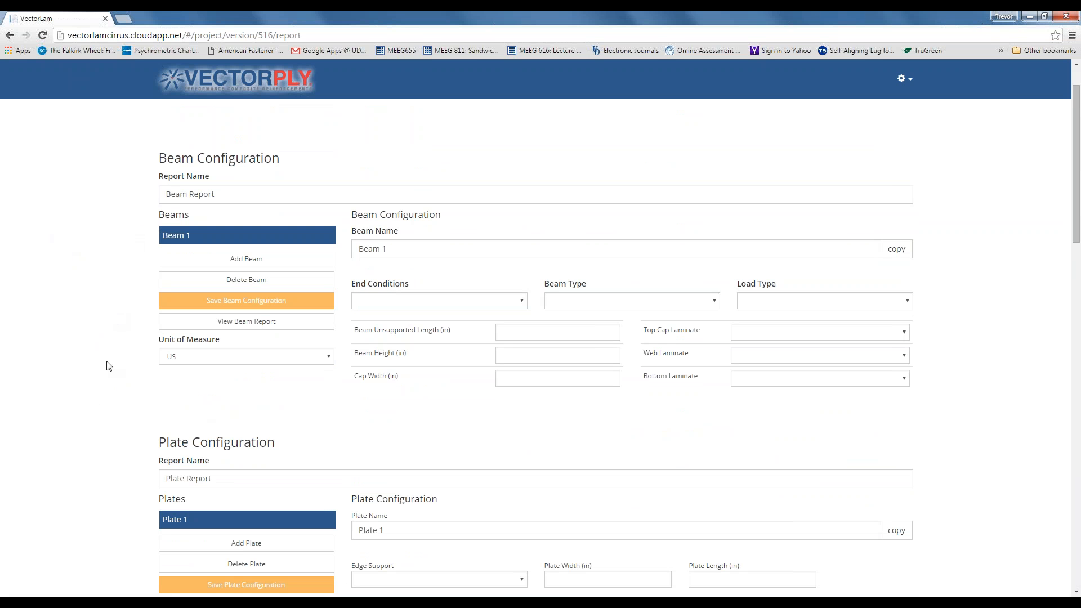
scroll(109, 366, up, 1)
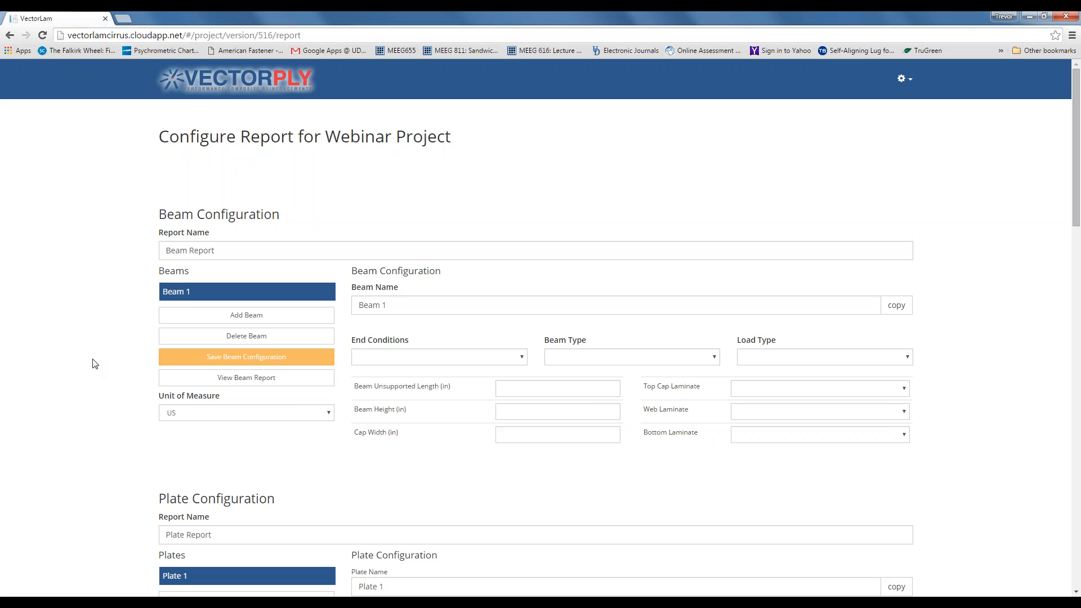
- Rename the report to 'Box Beam' and the beam to 'Box Beam Configuration 1'
click(220, 249)
drag(220, 249, 164, 250)
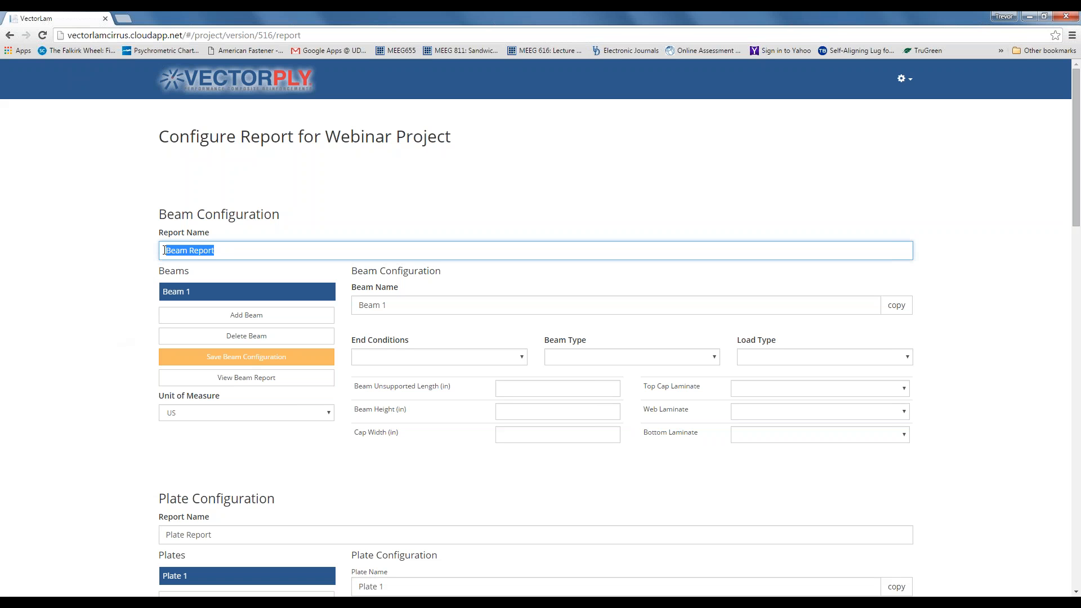
text(Box Beam)
drag(409, 304, 360, 304)
text(Box )
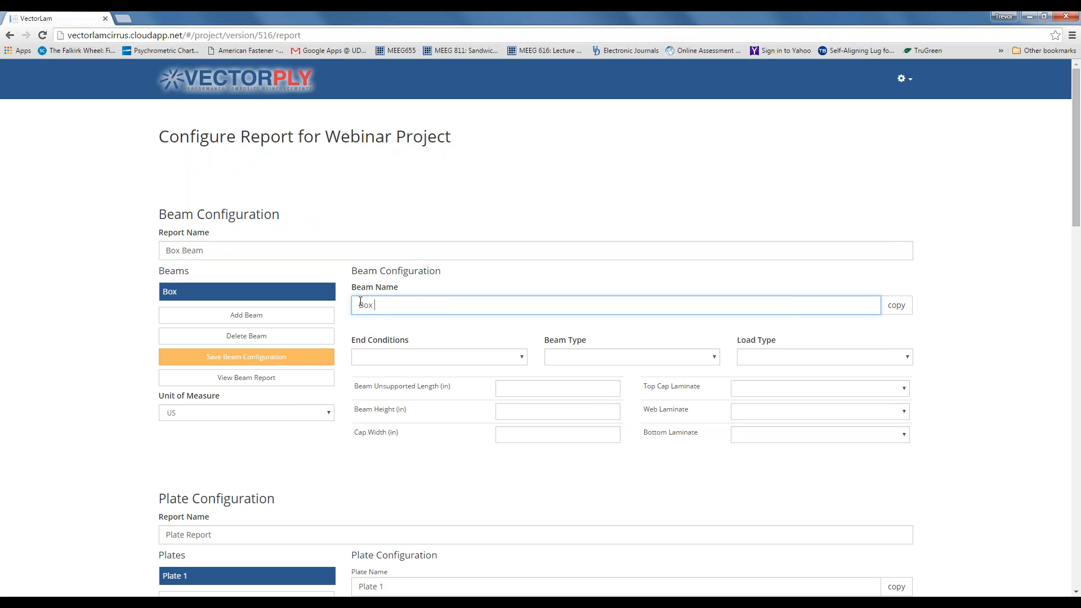
text(Beam Configuration 1)
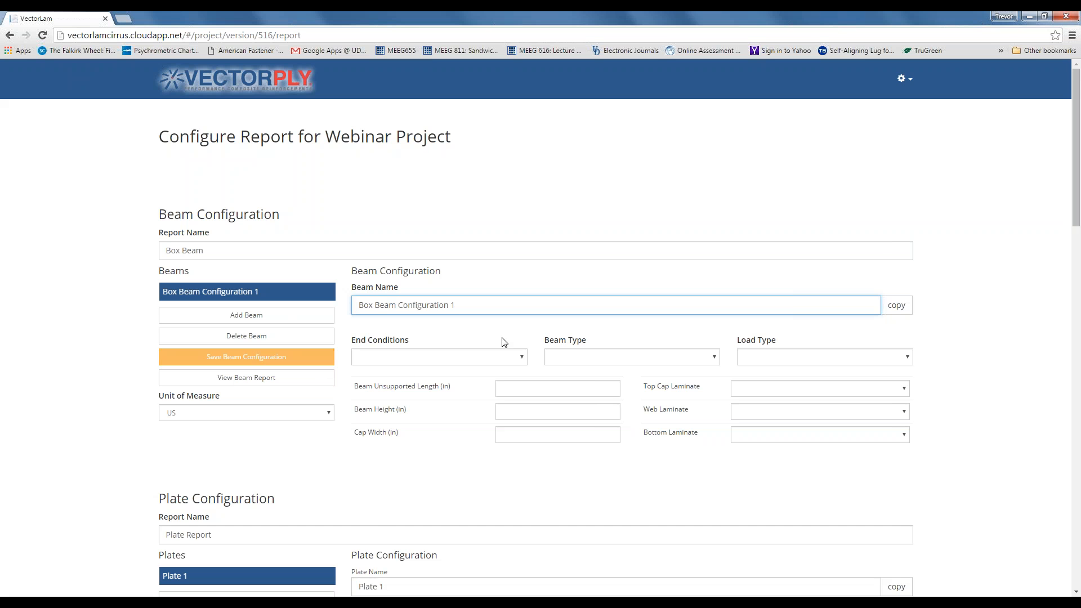
- Set the beam to Simple end conditions, Box beam type and Point Load
scroll(504, 342, down, 1)
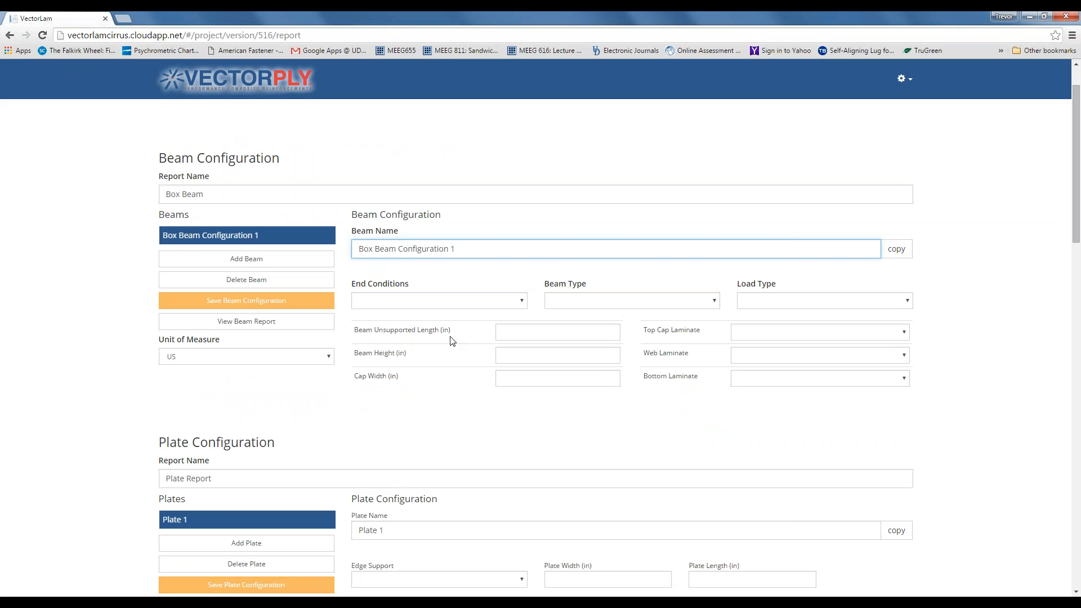
click(522, 305)
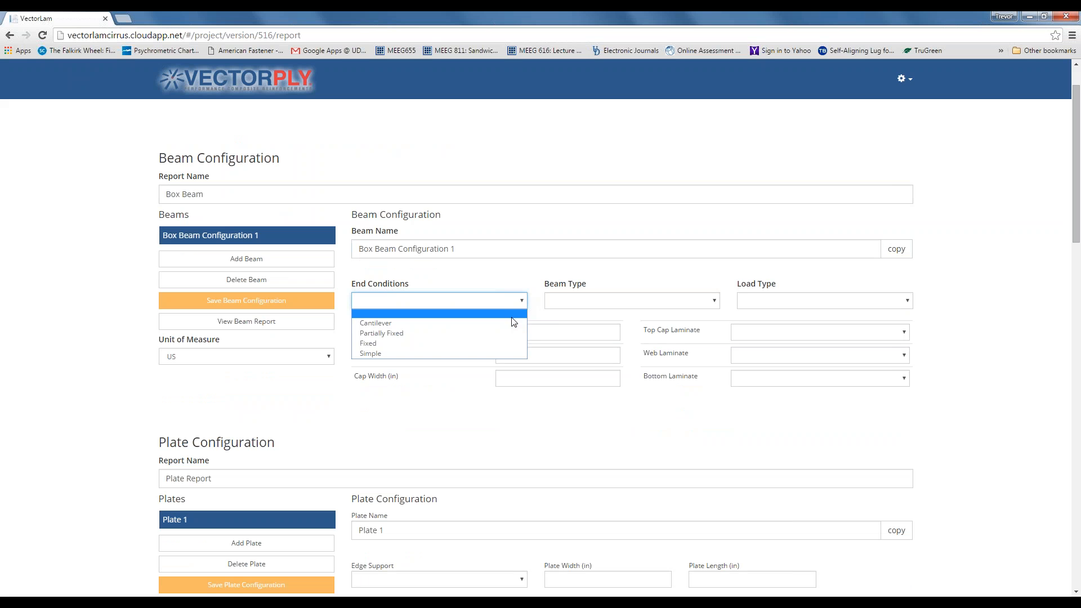
click(506, 351)
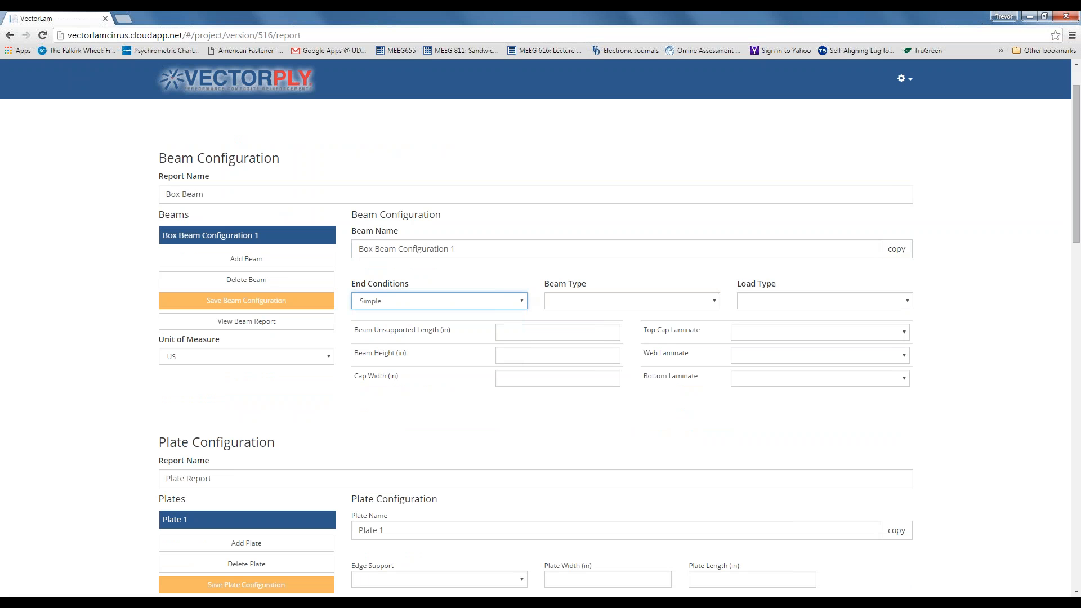
click(714, 305)
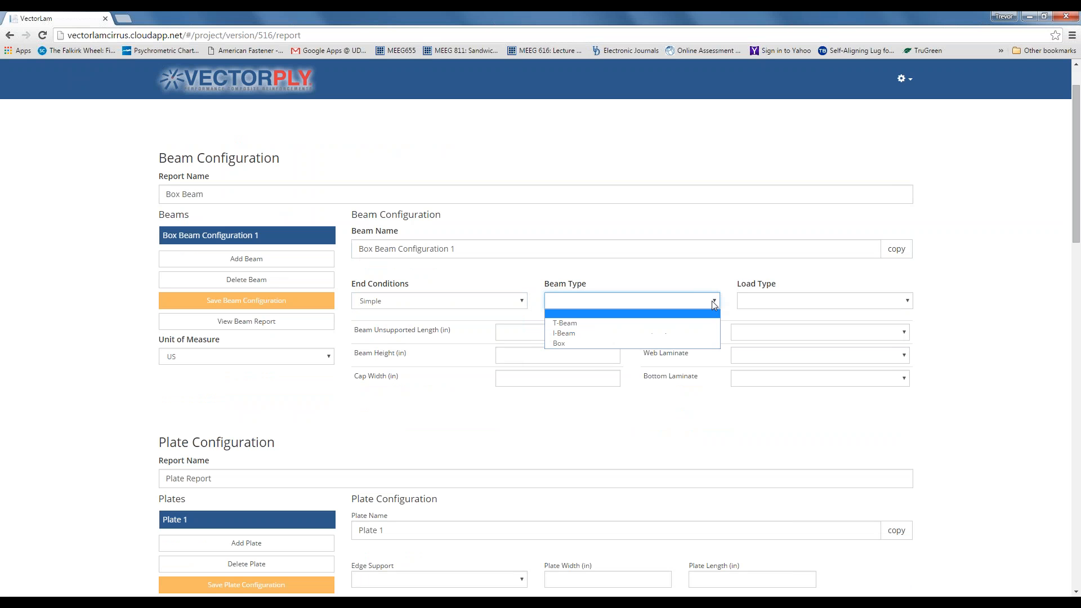
click(701, 342)
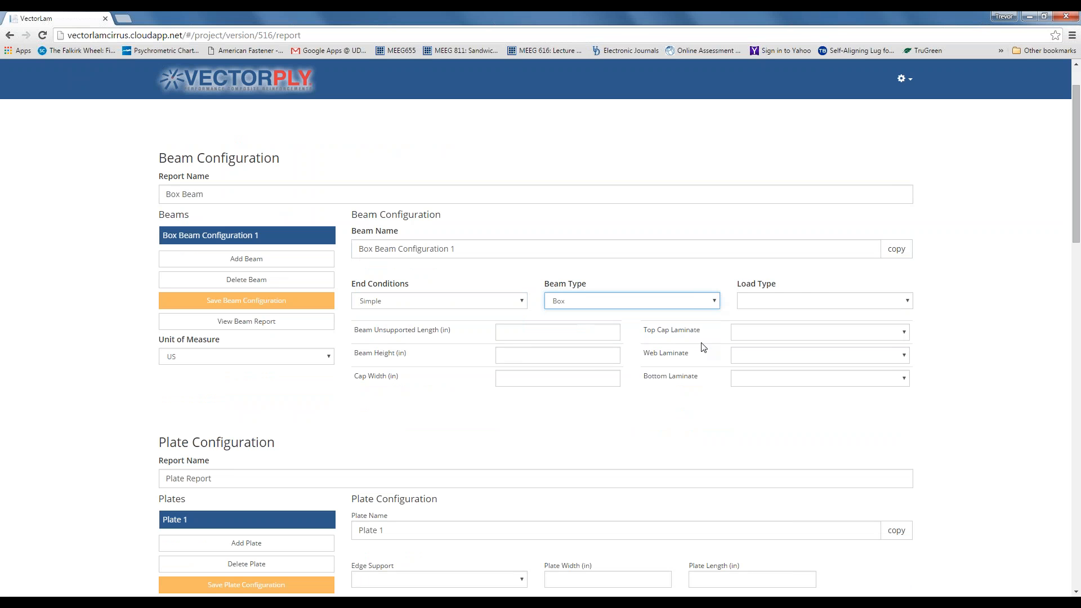
click(907, 302)
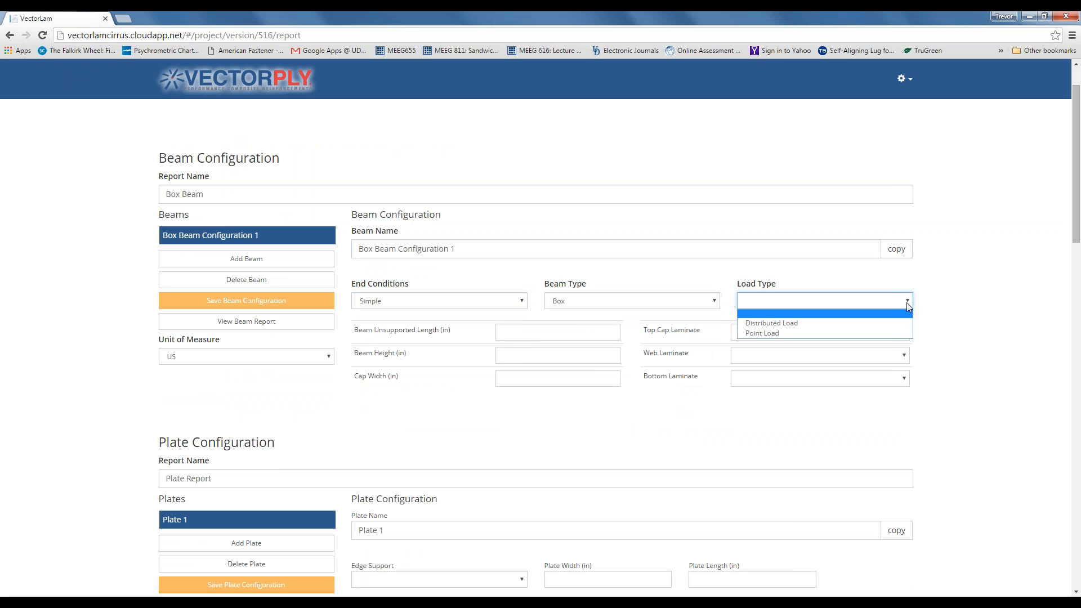
click(868, 332)
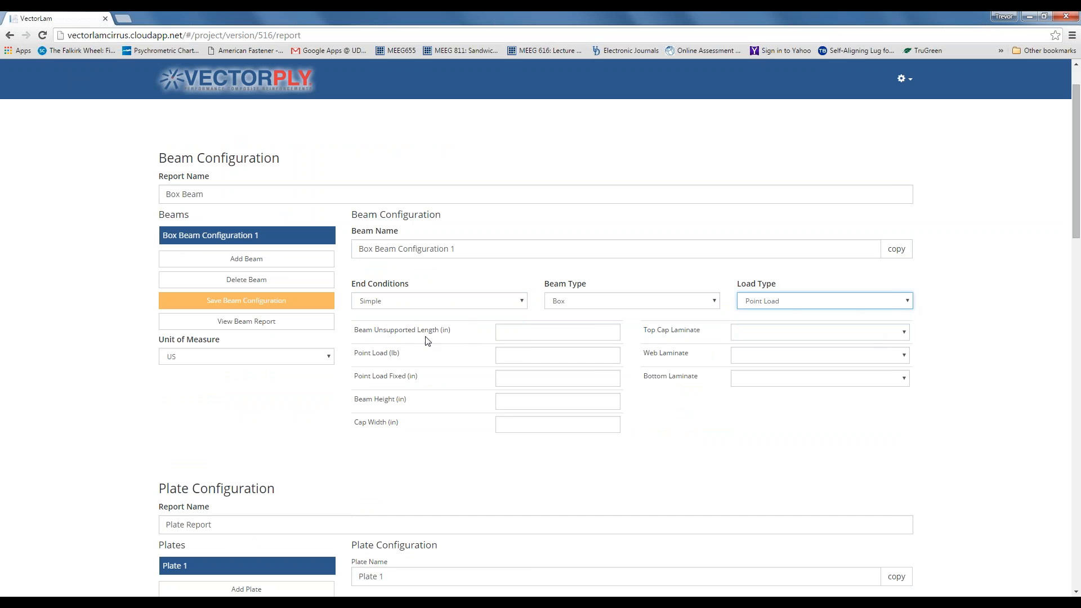
- Enter unsupported length 24, point load 75 at 12, beam height 4 and cap width 5
click(524, 332)
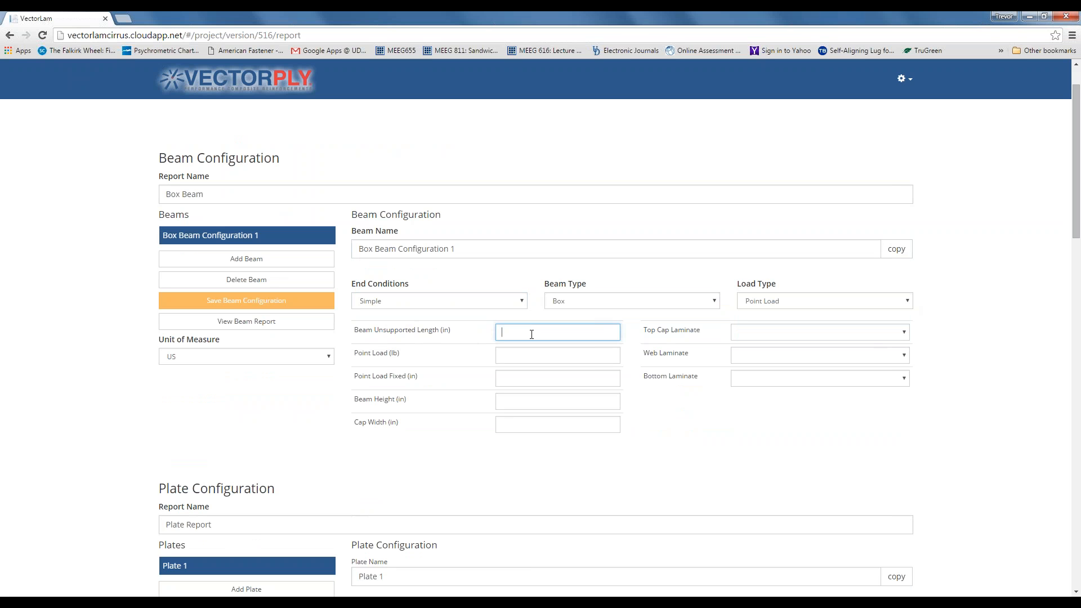
text(24)
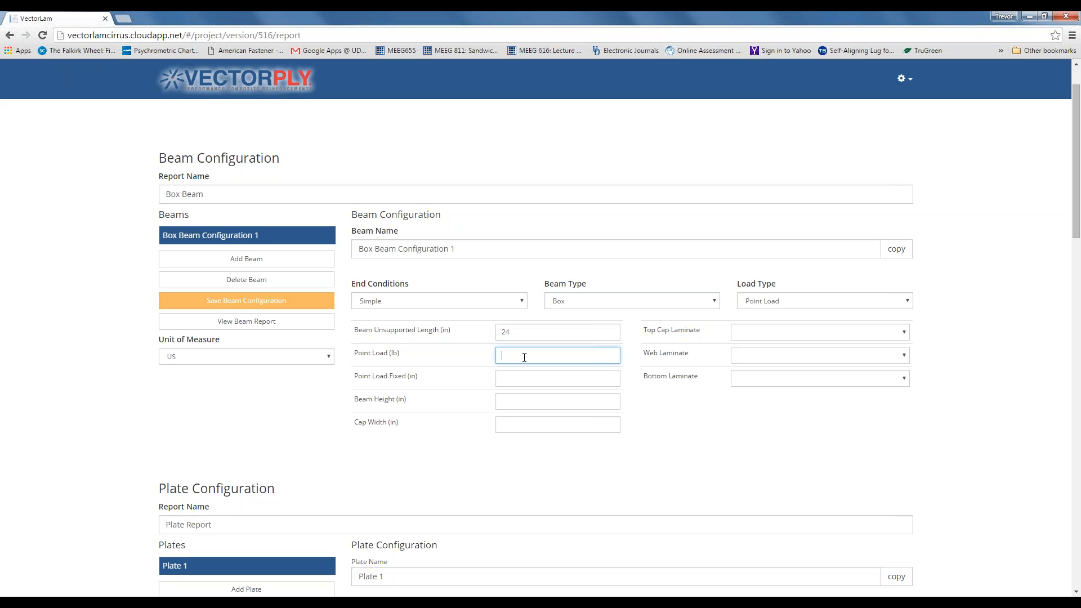
click(524, 357)
text(75)
key(Tab)
click(424, 381)
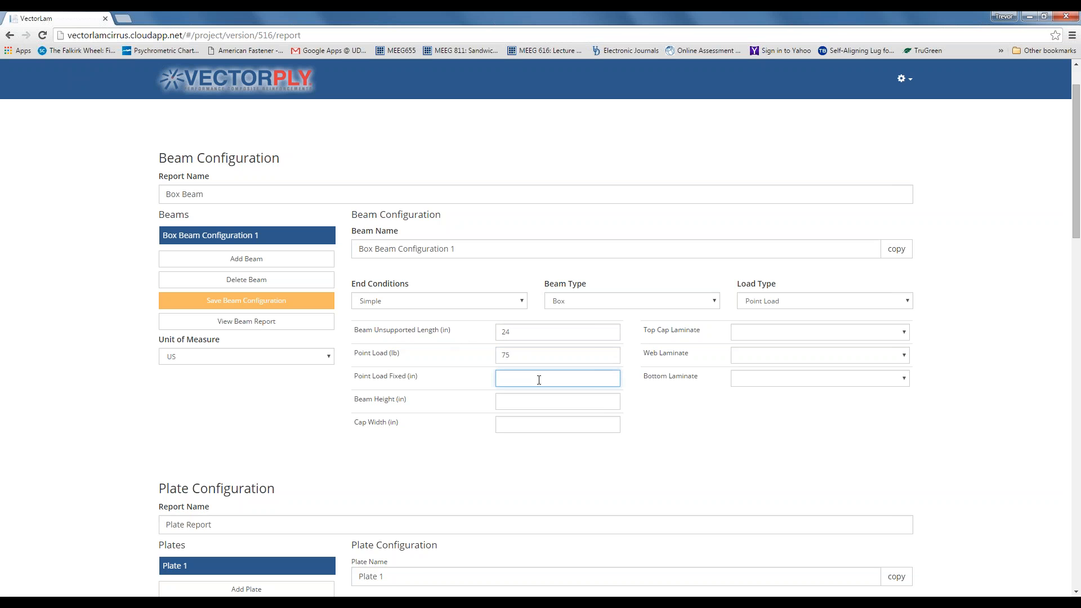
text(12)
click(538, 400)
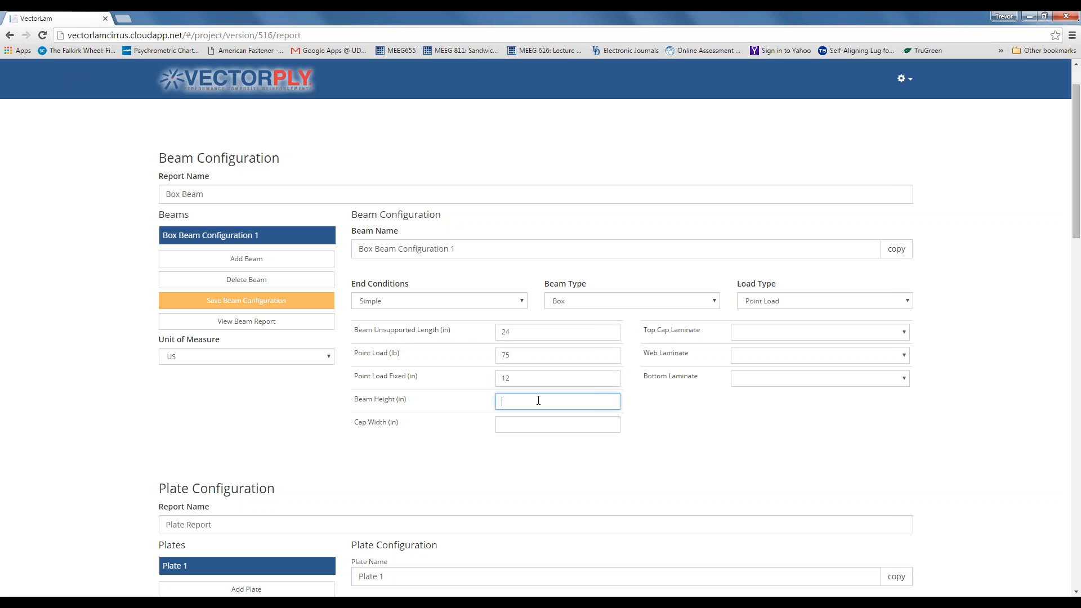
click(531, 425)
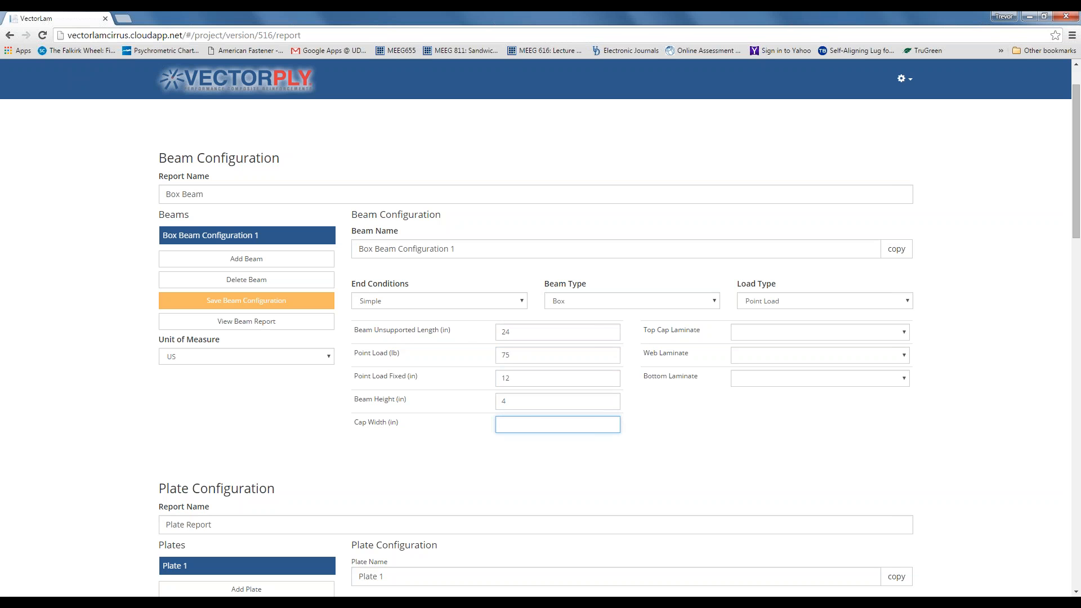
text(5)
click(905, 334)
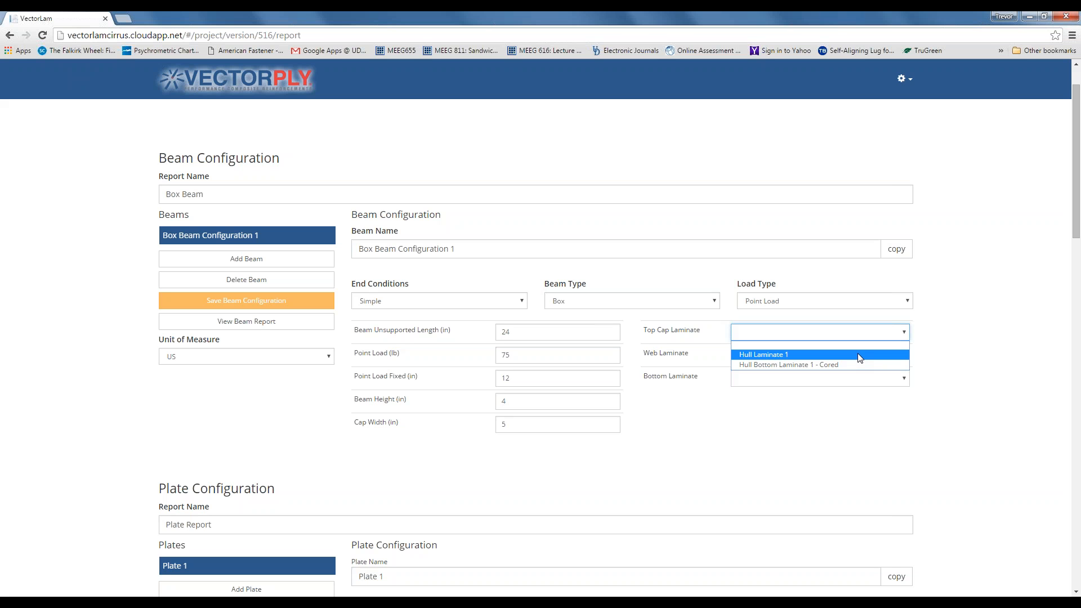
- Use Hull Laminate 1 for the top cap, web and bottom, and save the beam configuration
click(859, 359)
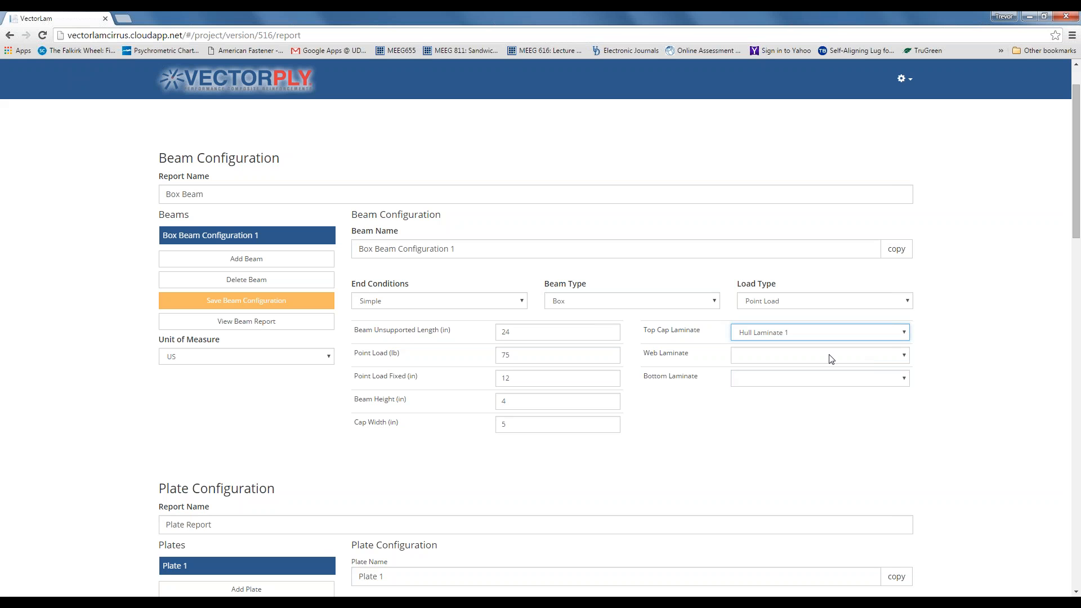
click(905, 356)
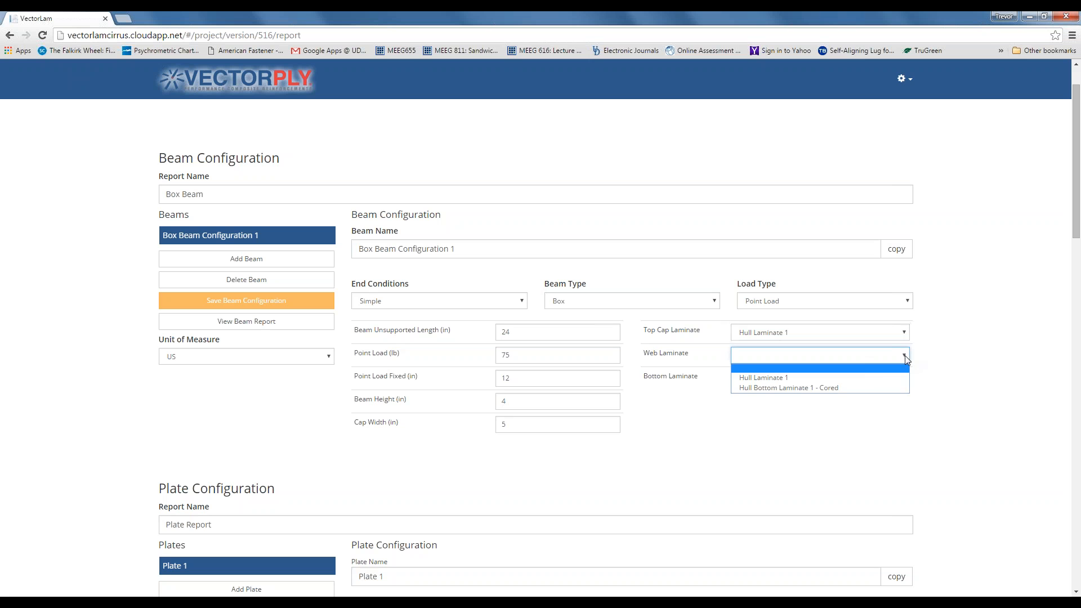
click(859, 378)
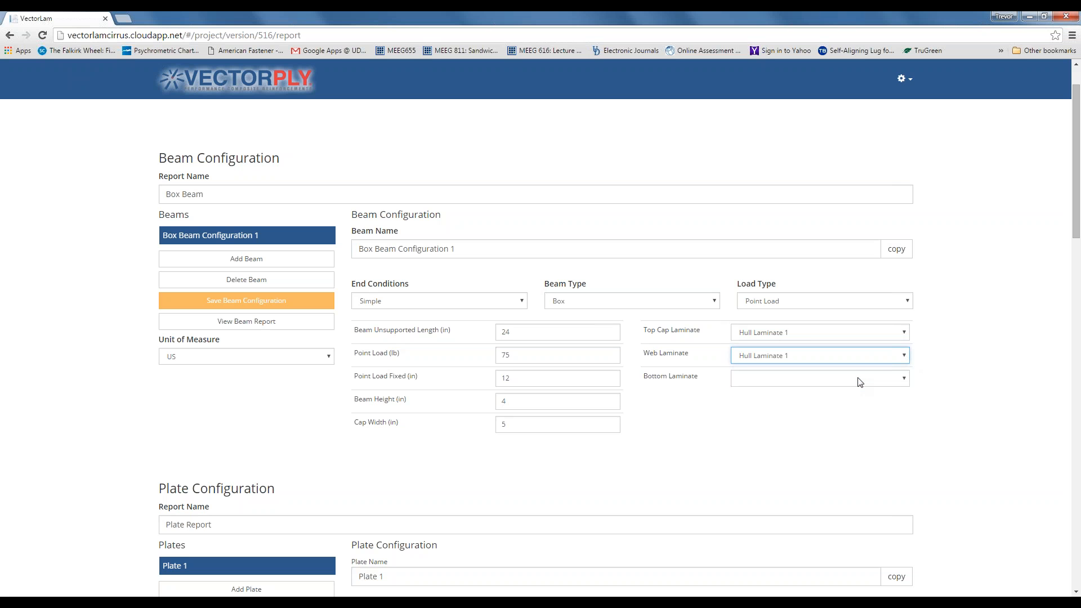
click(903, 380)
click(882, 404)
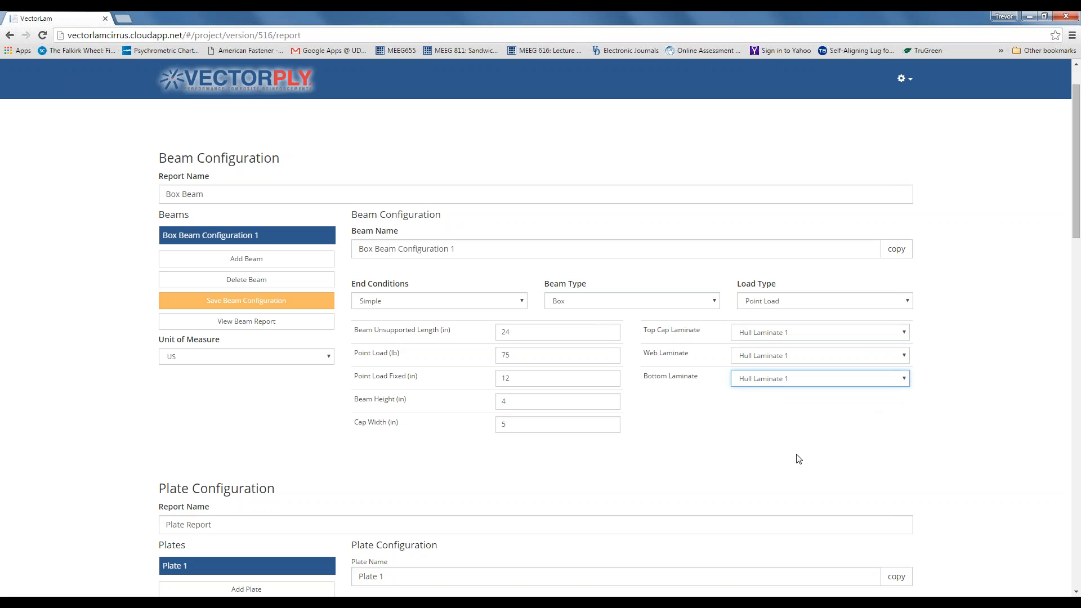
click(269, 305)
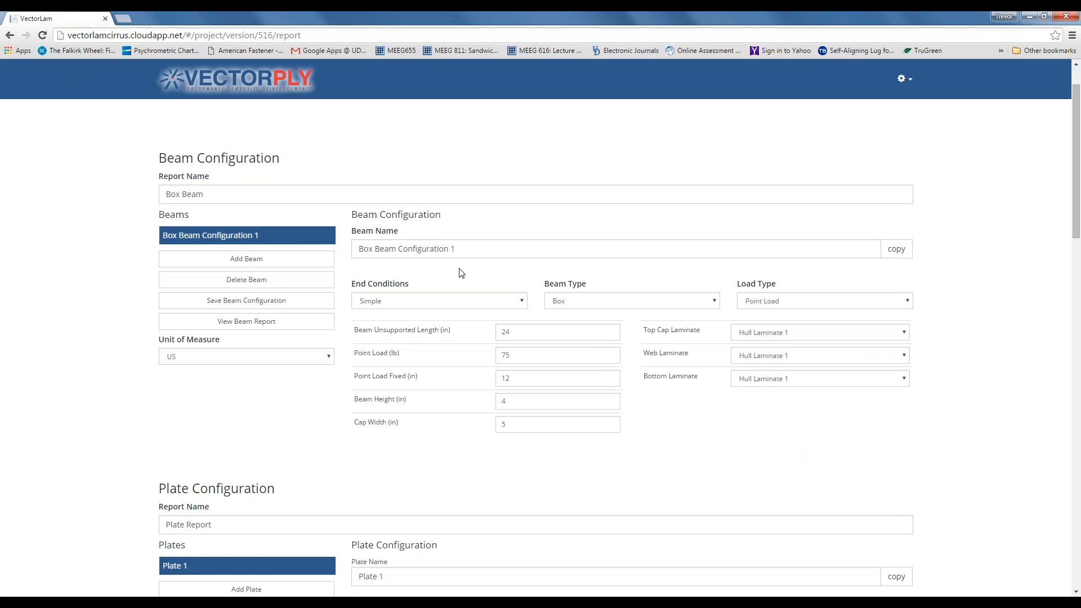
double_click(451, 248)
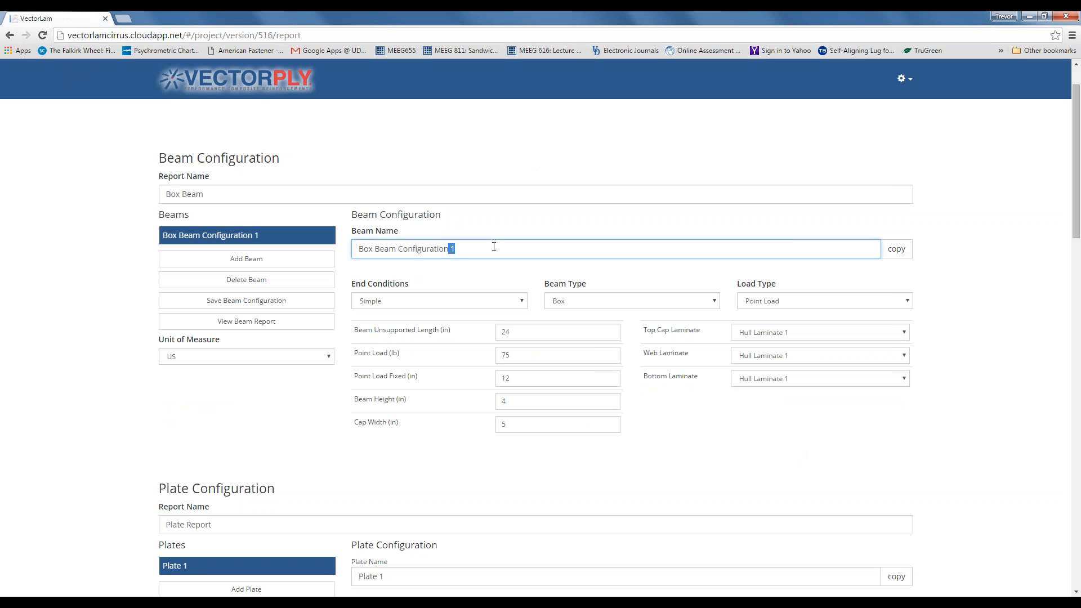
text(2)
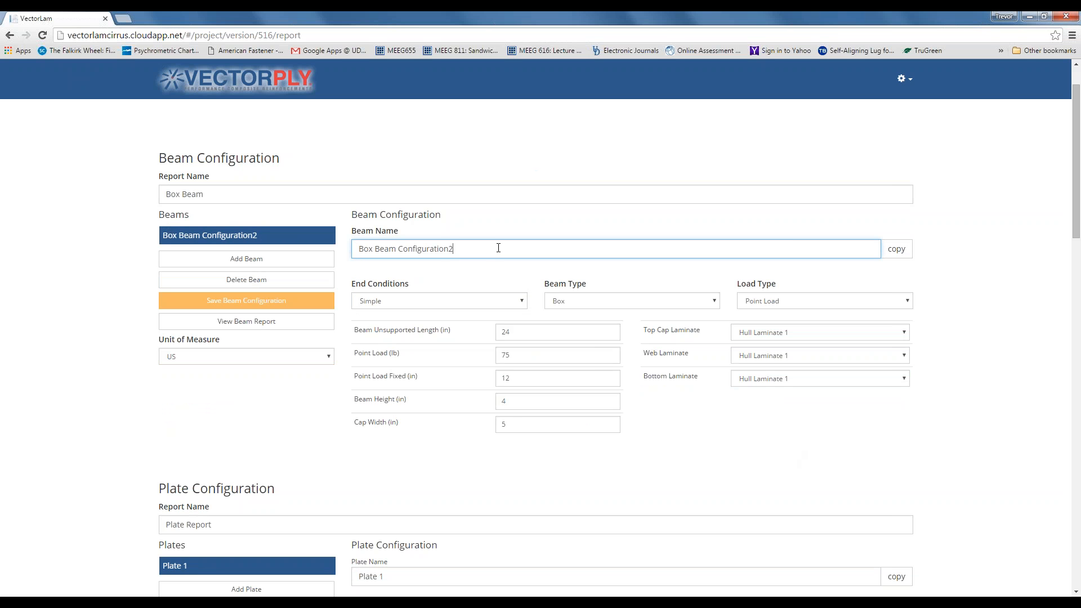
click(449, 248)
drag(519, 333, 488, 334)
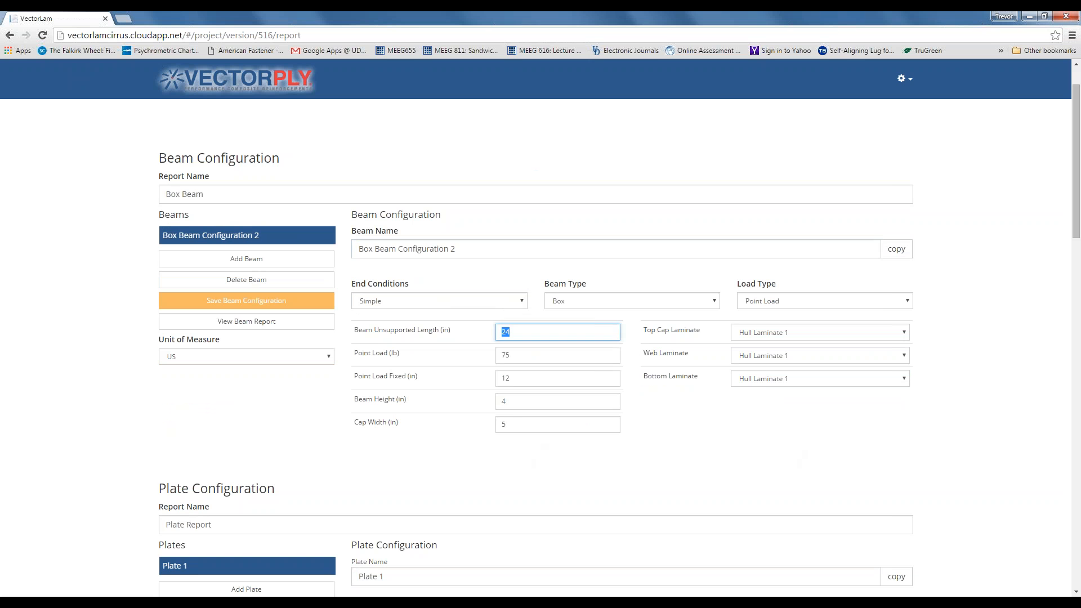
text(36)
drag(527, 379, 504, 377)
text(18)
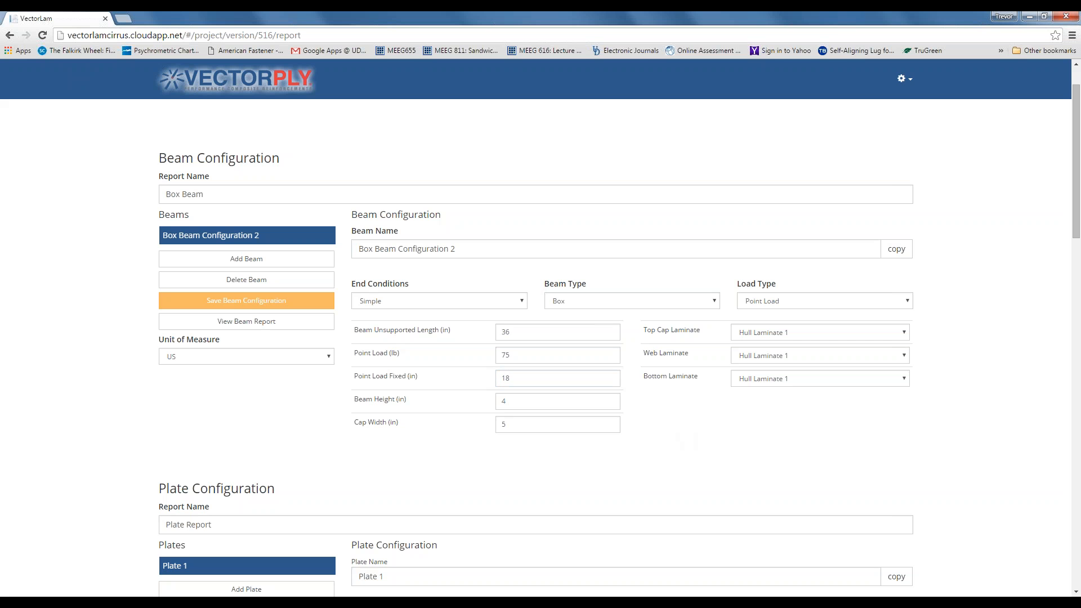
click(236, 303)
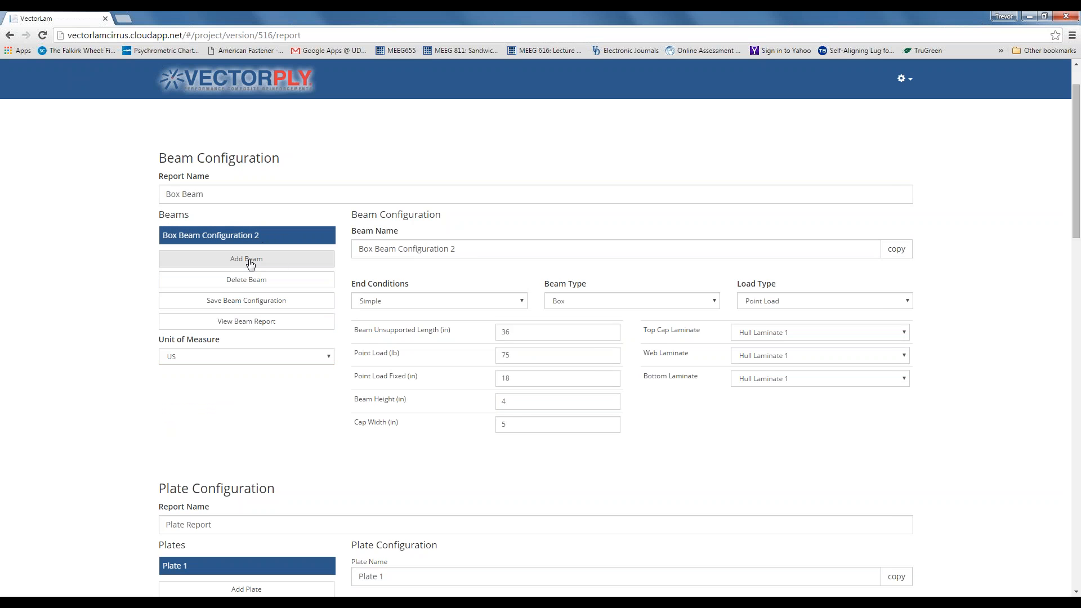
double_click(453, 249)
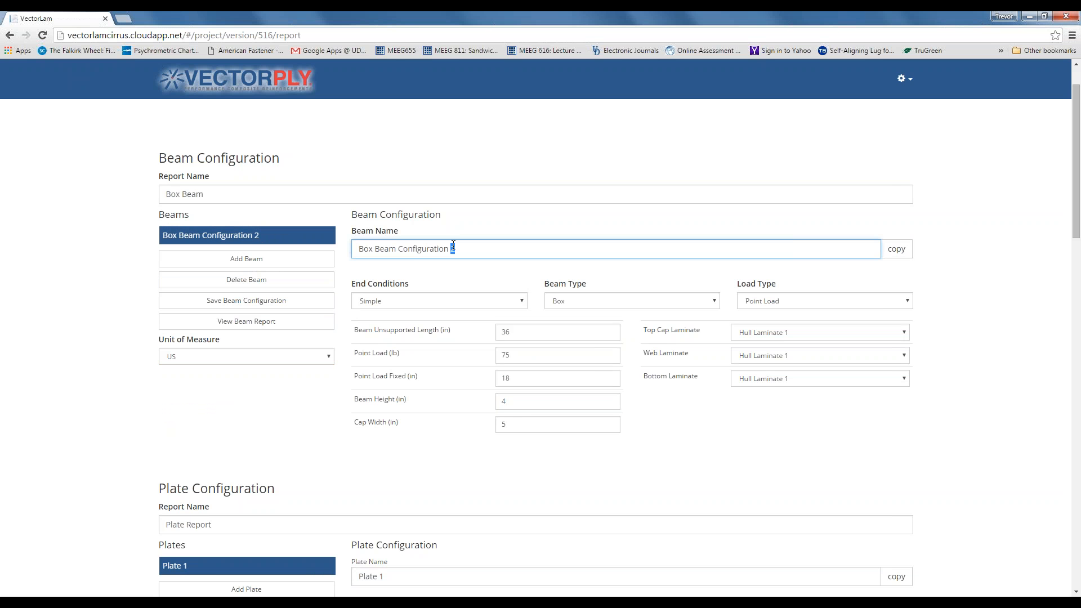
text(1)
double_click(495, 332)
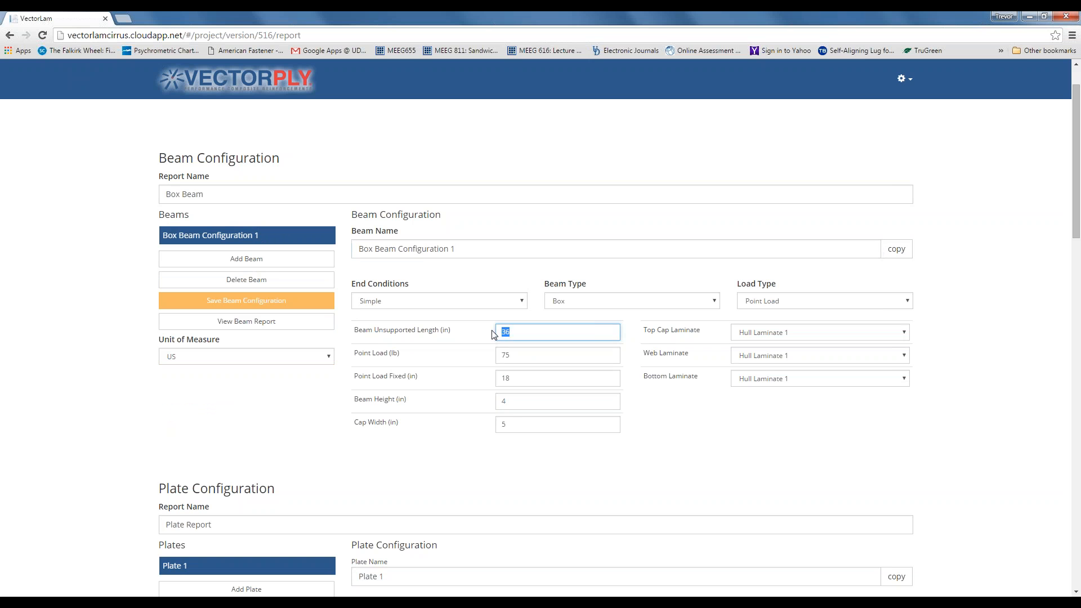
text(24)
double_click(507, 378)
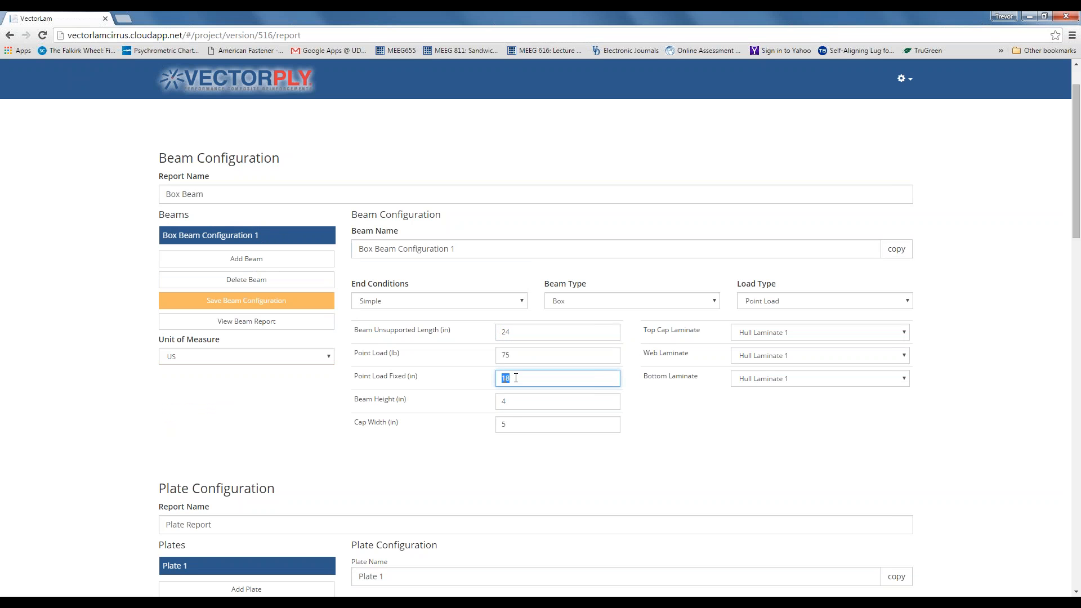
text(12)
click(285, 309)
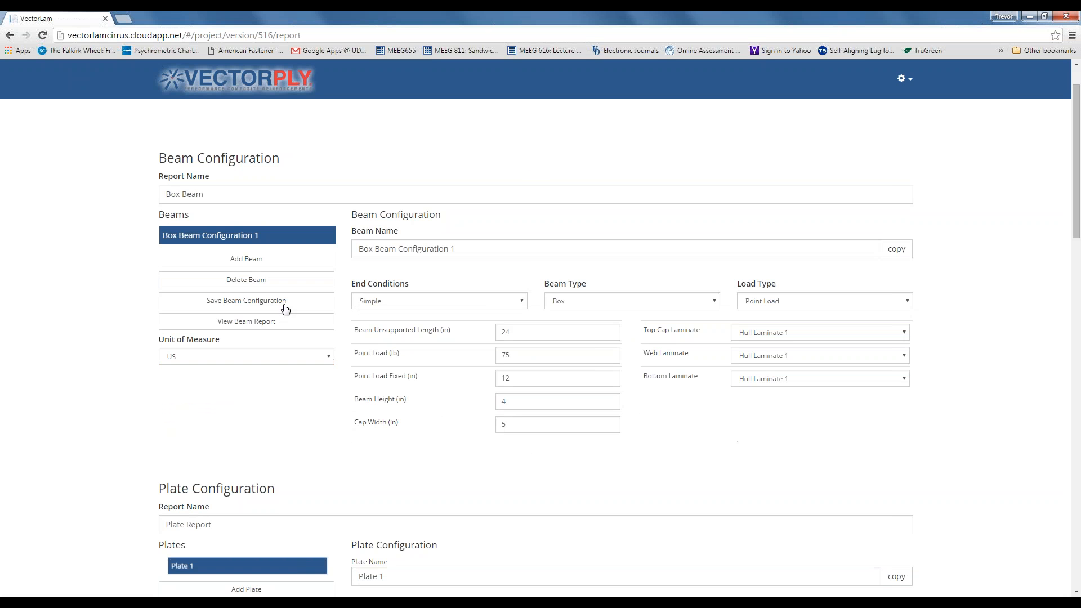
- Add a beam named 'Box Beam Configuration 2' with Simple ends, Box type and Point Load
click(246, 261)
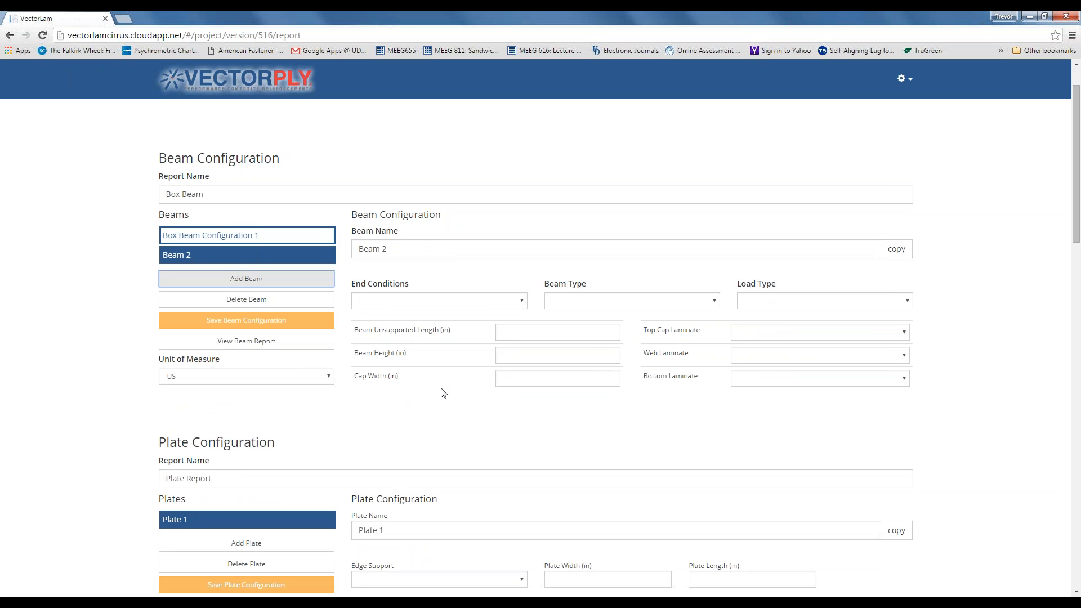
triple_click(354, 249)
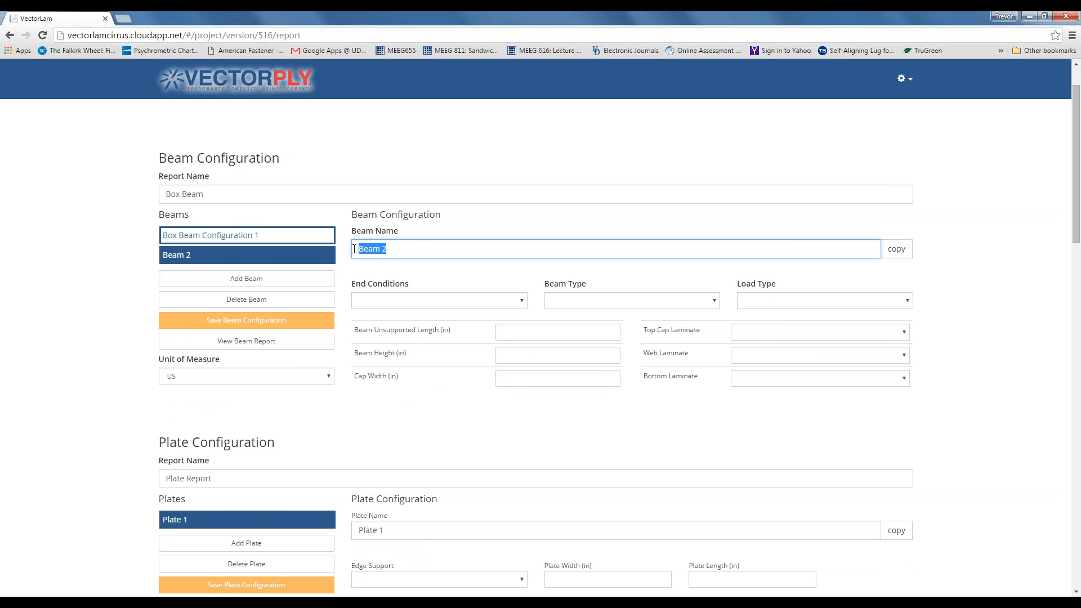
text(Box Beam Configurati)
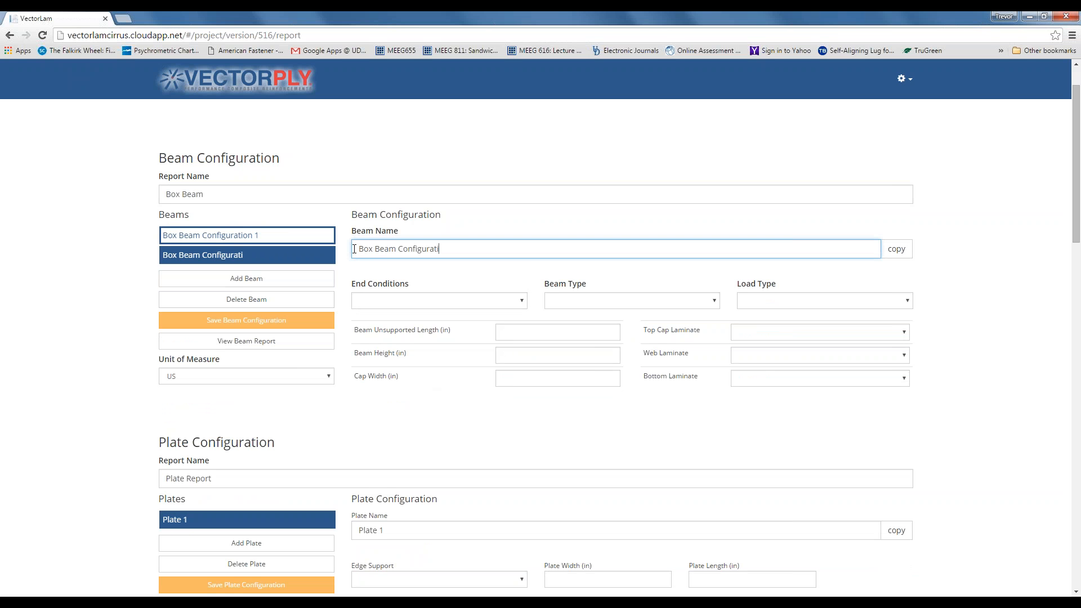
text(on 2)
click(522, 303)
click(371, 353)
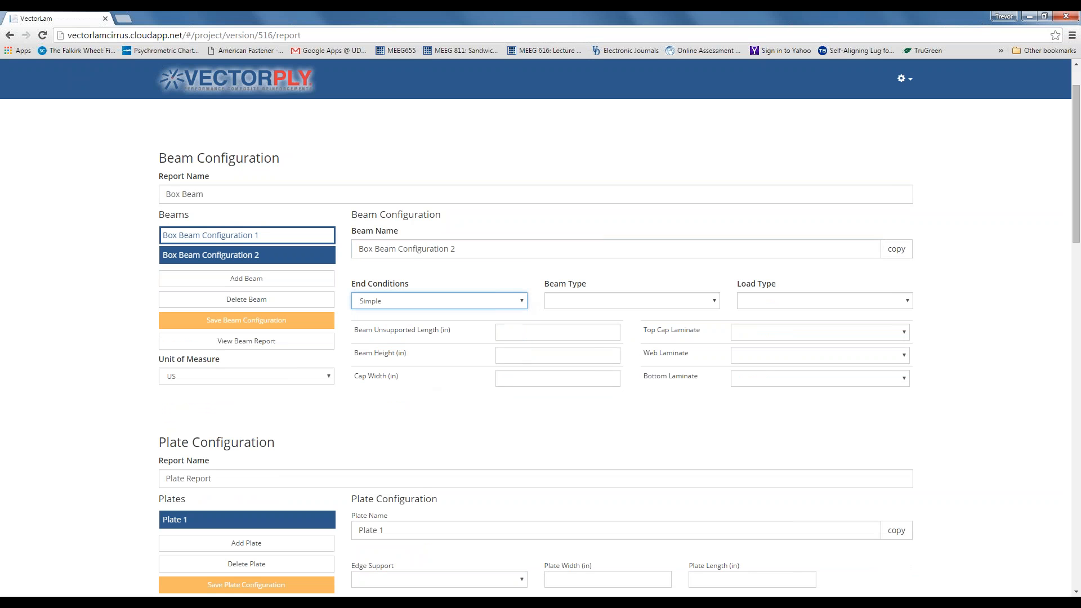
click(715, 302)
click(694, 338)
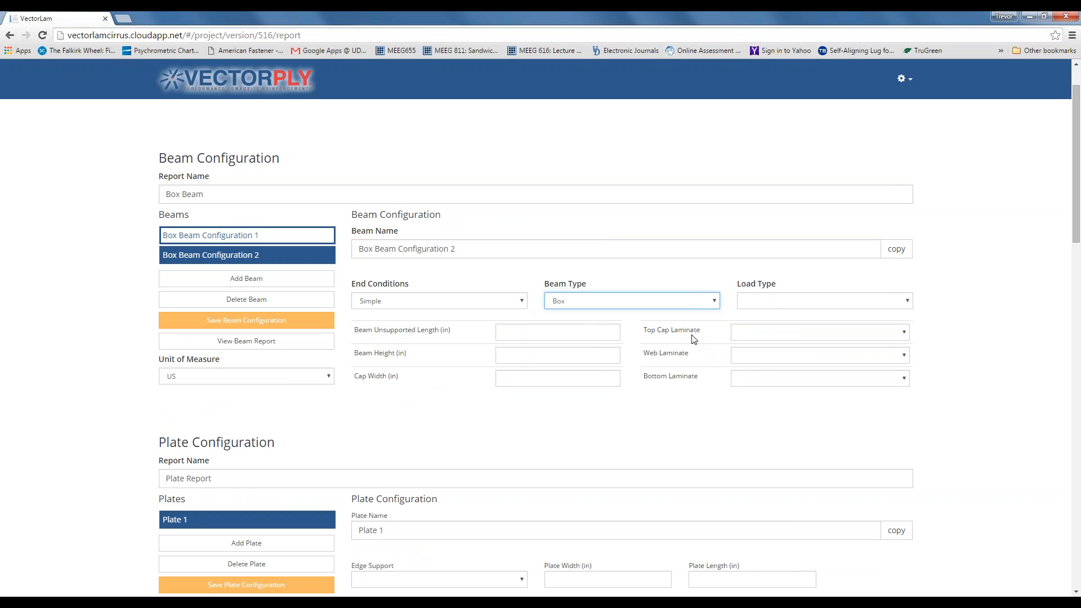
click(911, 304)
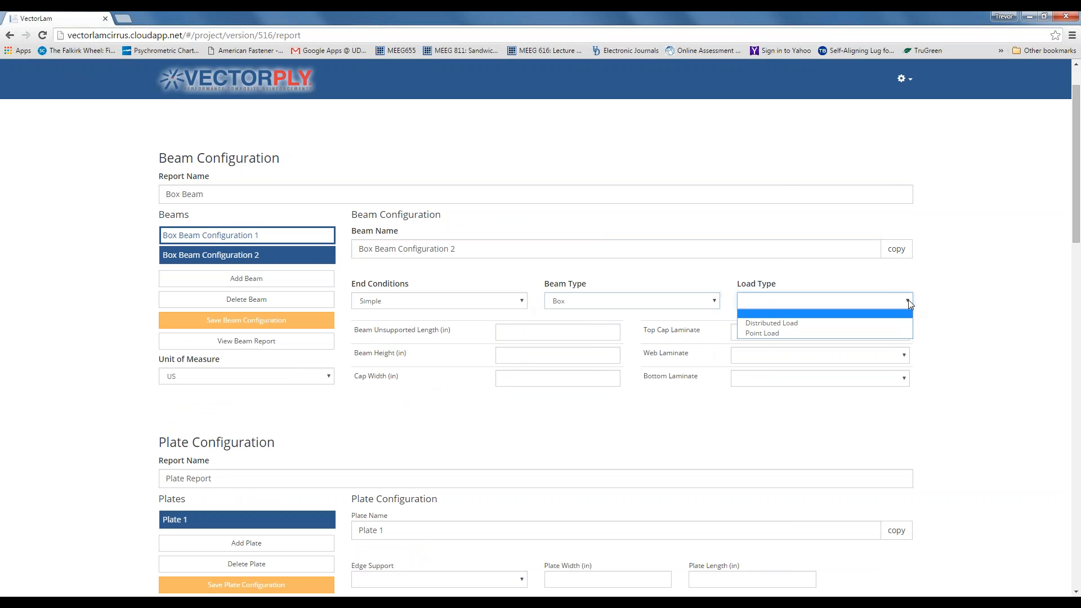
click(895, 336)
- Enter length 36, point load 75 at 18, beam height 4 and cap width 5
click(599, 332)
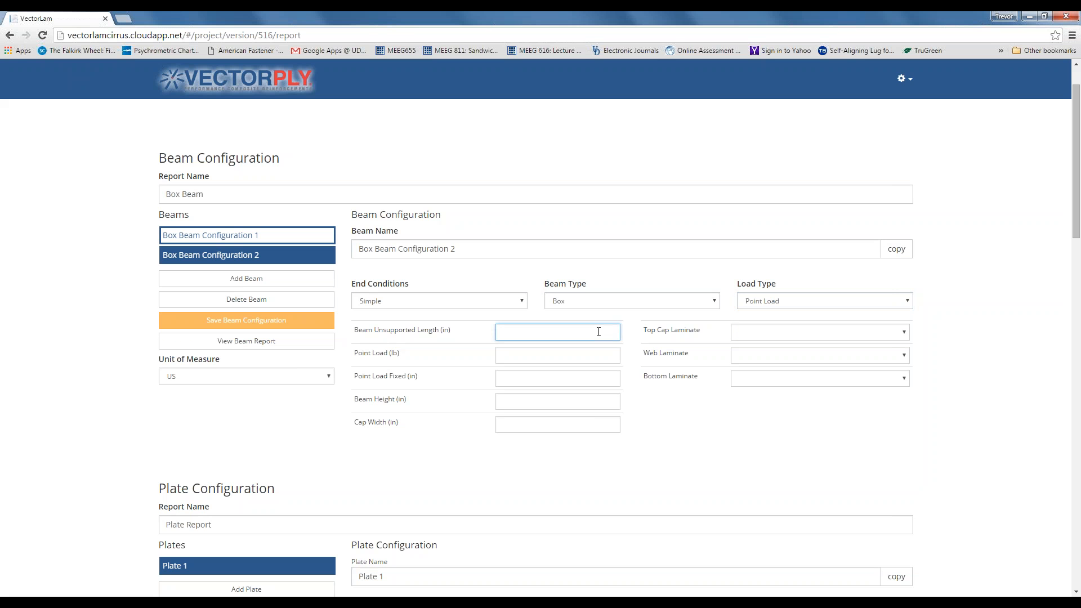
text(36)
click(560, 361)
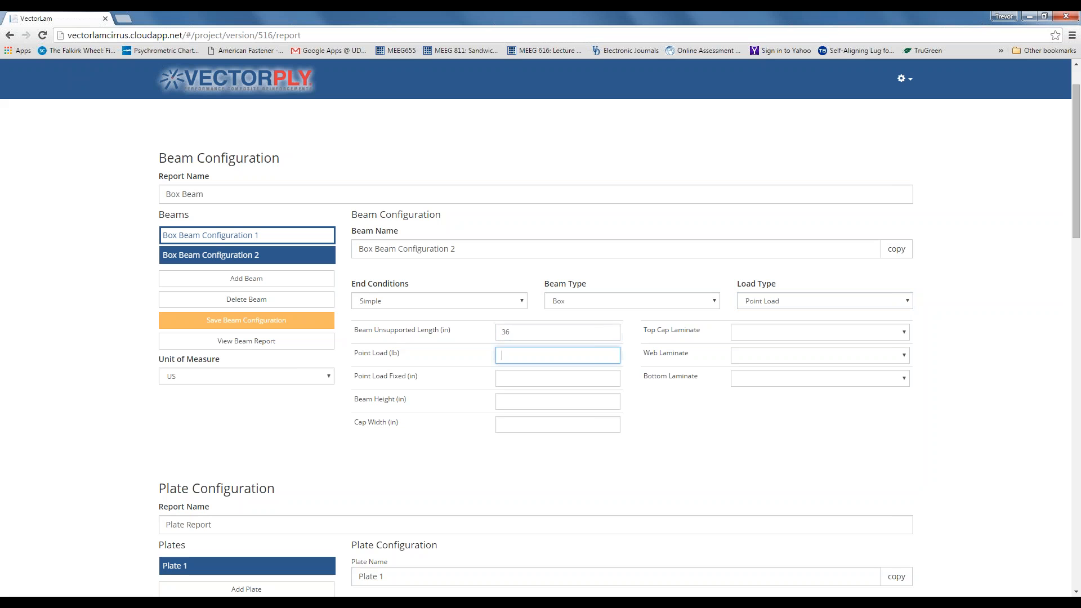
text(75)
click(542, 378)
text(18)
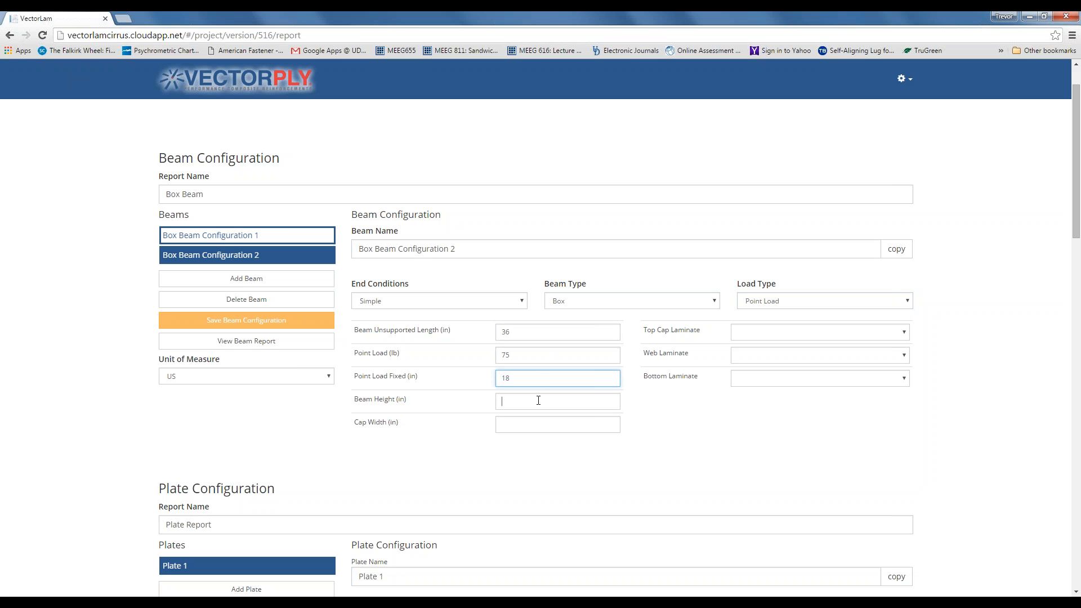
click(538, 400)
text(4)
click(526, 424)
text(5)
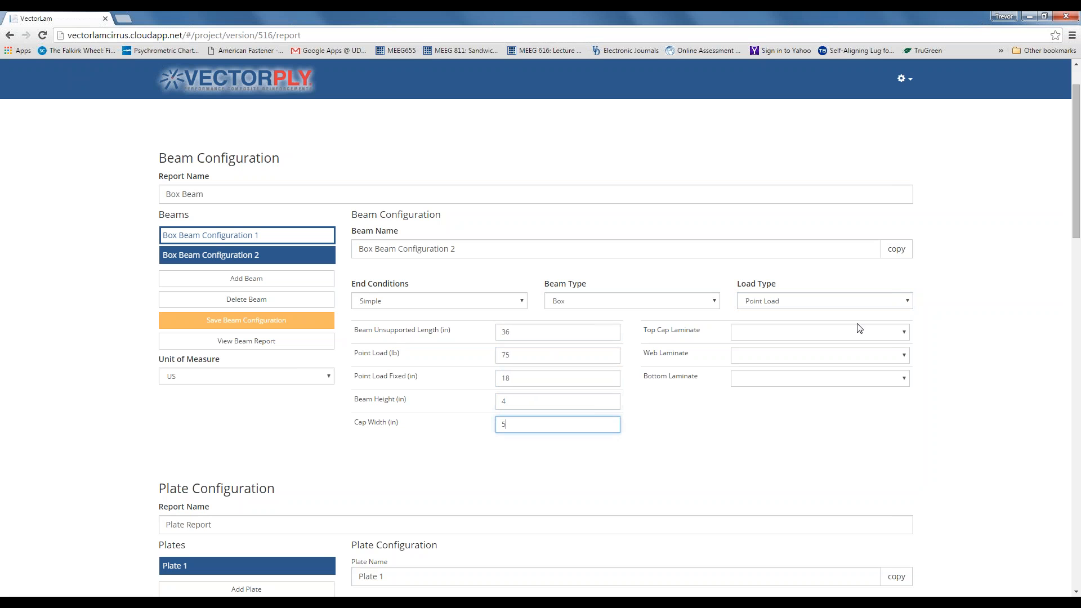
- Choose Hull Laminate 1 for the top cap, web and bottom laminates
click(898, 331)
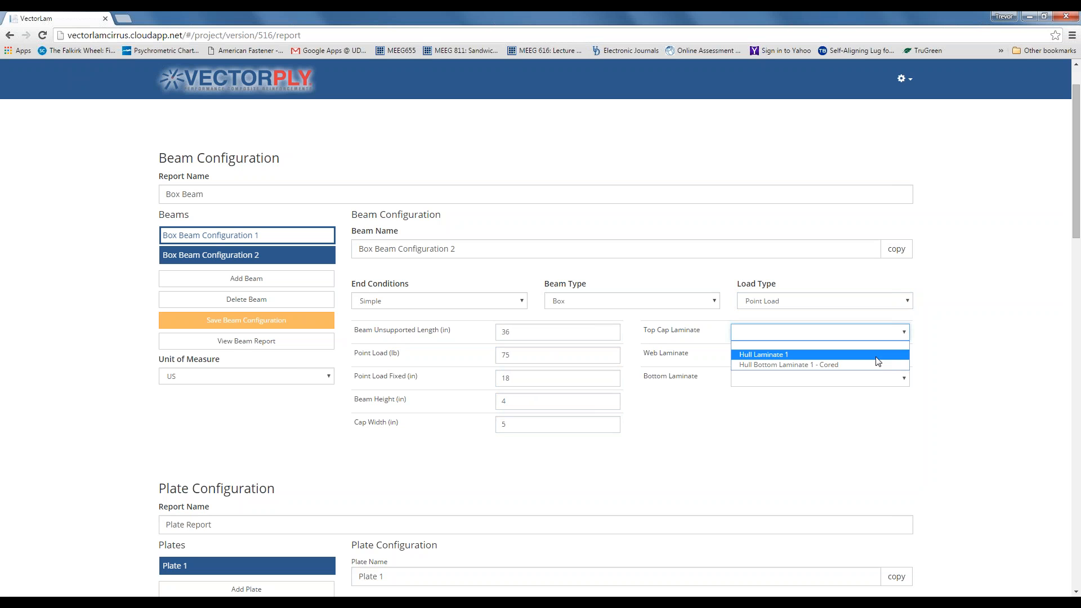
click(878, 356)
click(905, 356)
click(889, 376)
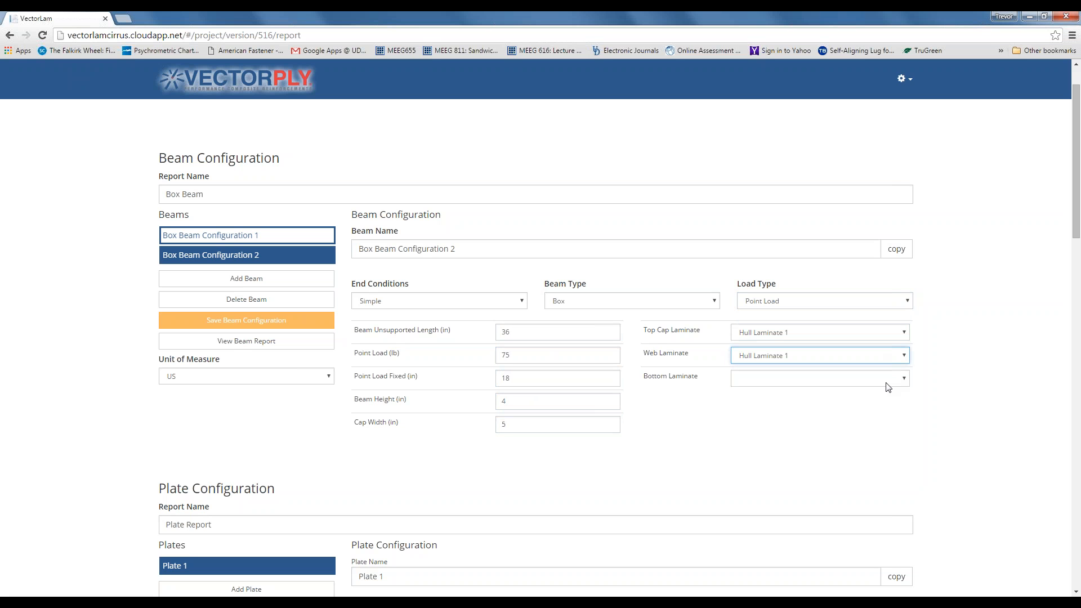
click(904, 378)
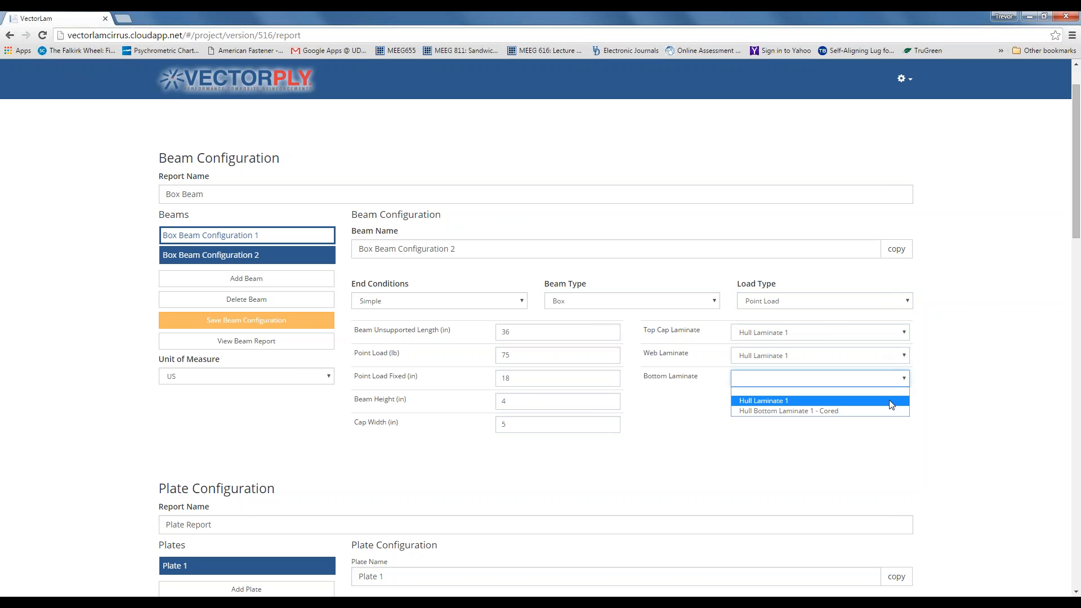
click(891, 402)
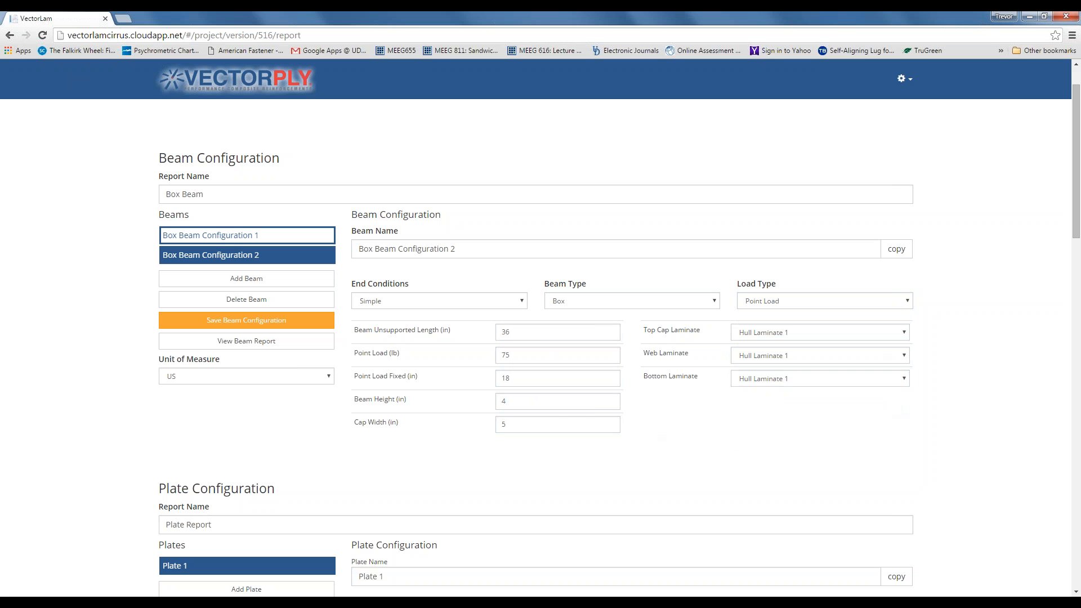
- Save Box Beam Configuration 2 and compare it against Configuration 1's settings
click(250, 323)
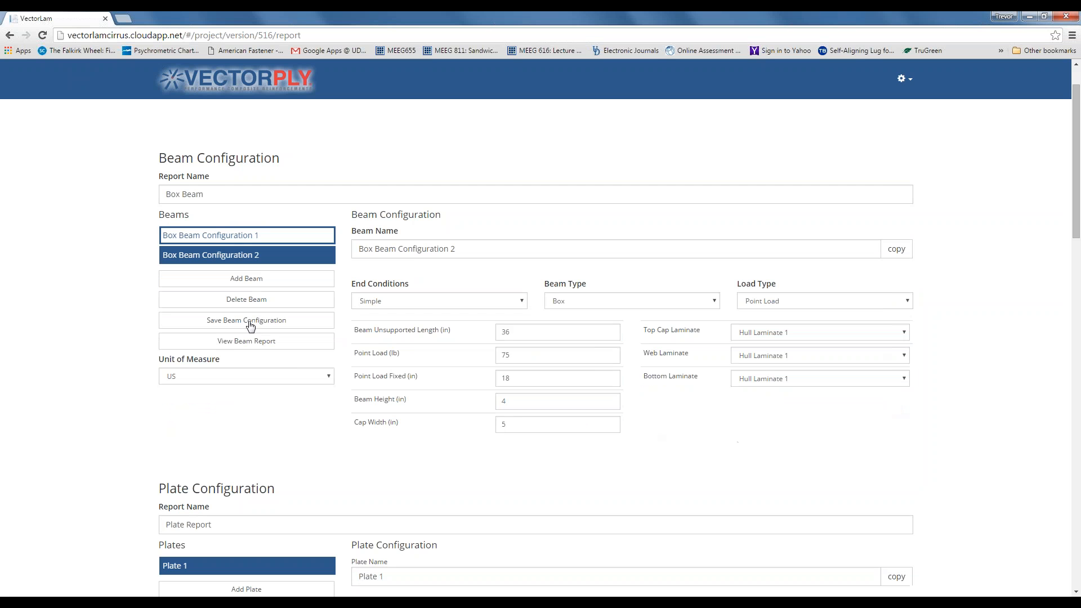
click(217, 236)
click(219, 255)
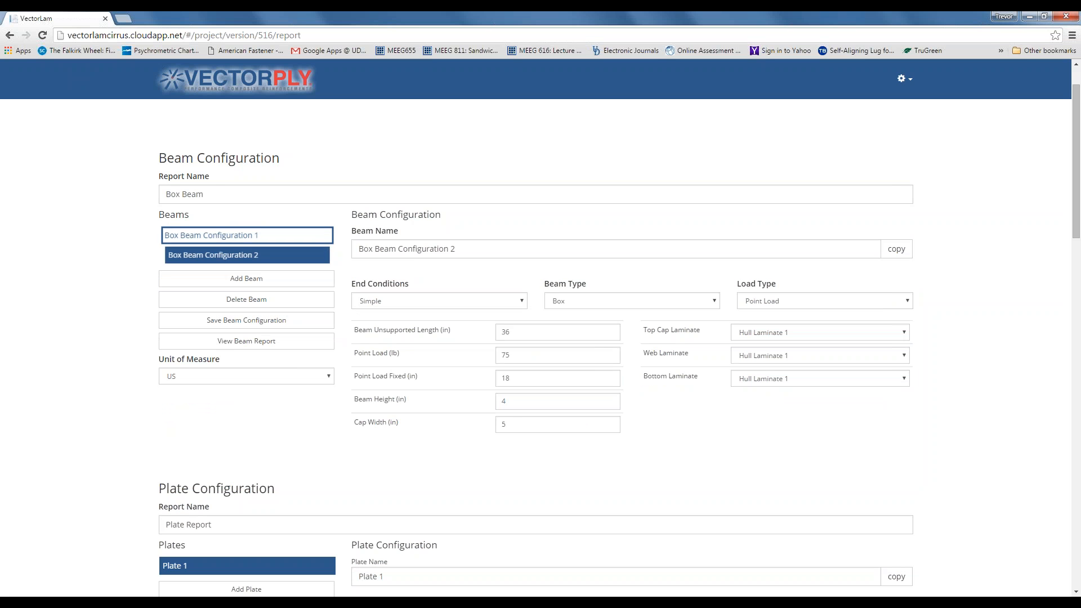
click(219, 239)
- Keep Unit of Measure on US and generate the beam report for both configurations
click(218, 255)
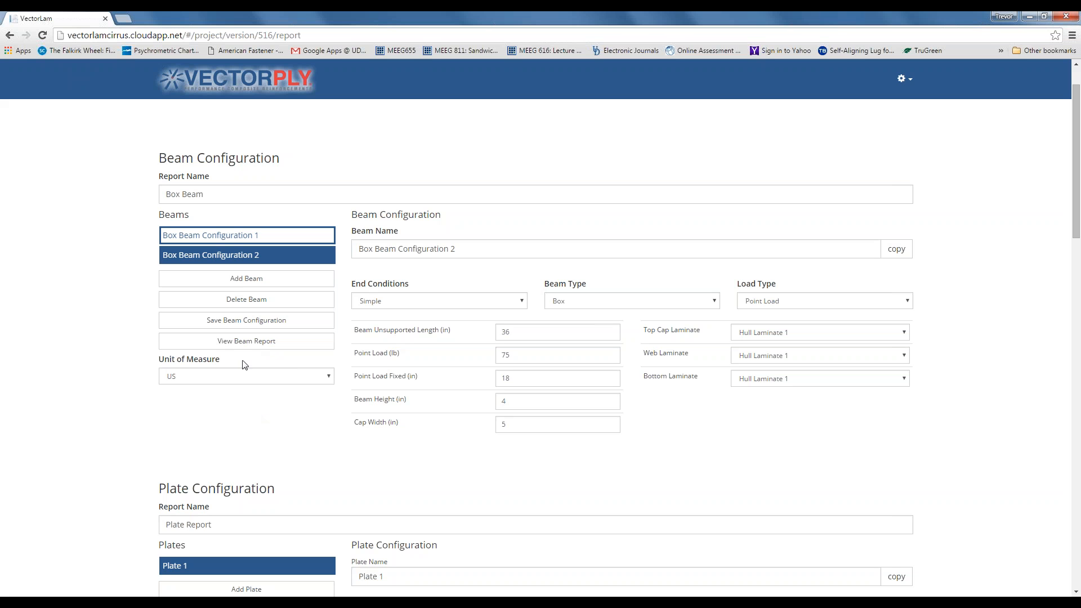
click(327, 378)
click(326, 378)
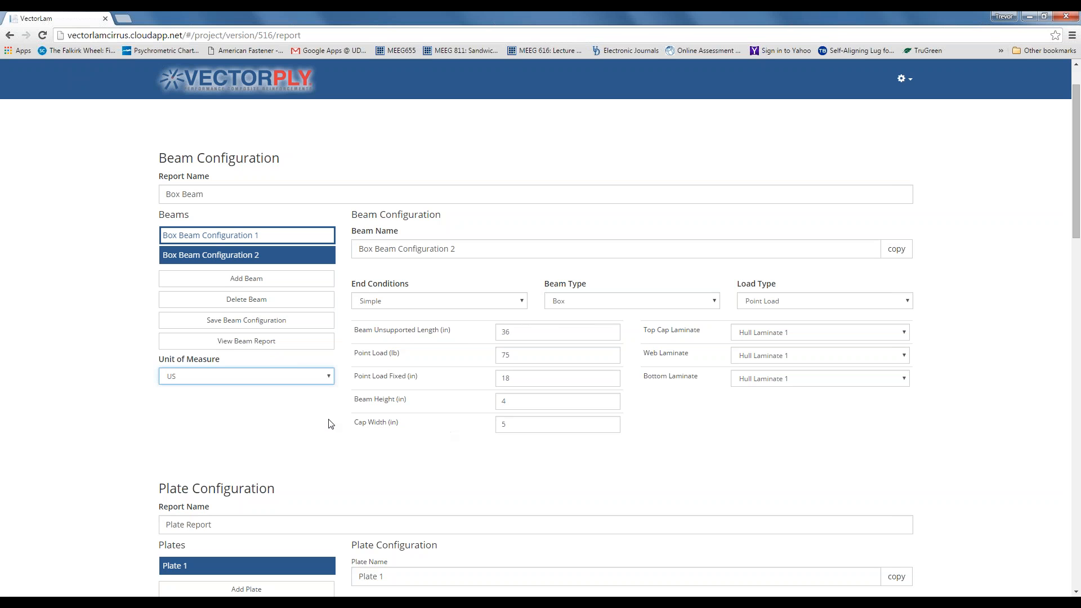
click(255, 345)
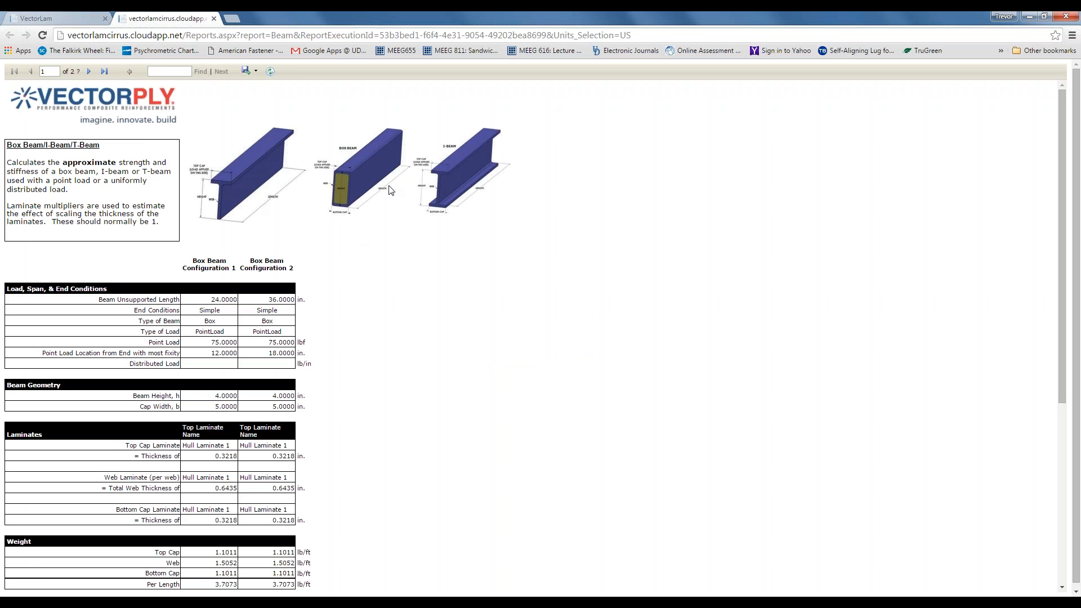
- Scroll through the beam report, check its Export formats without exporting, and close the tab
scroll(230, 209, down, 2)
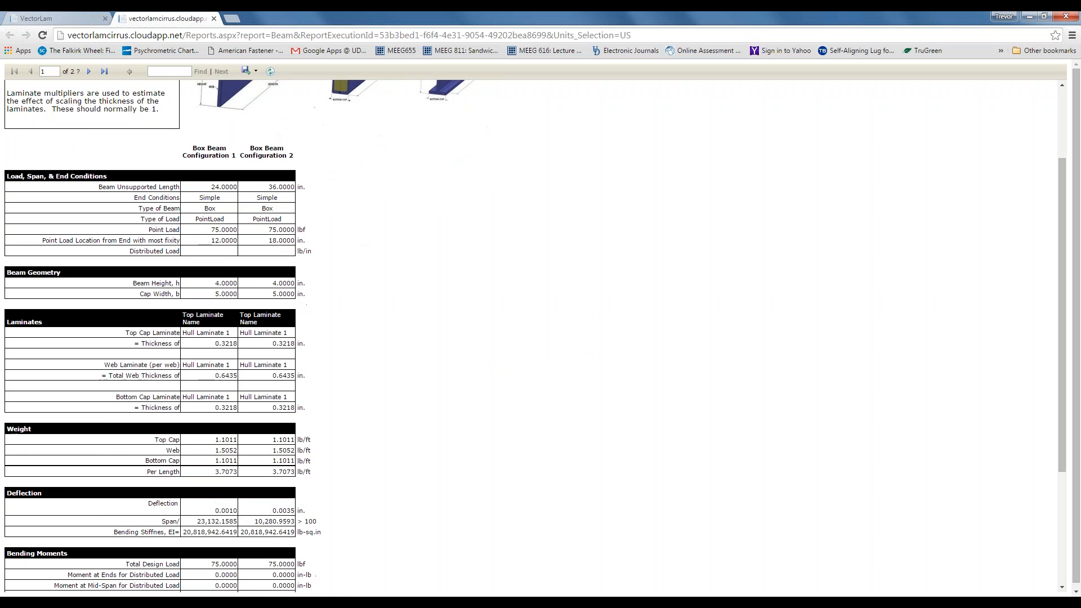
scroll(113, 152, down, 1)
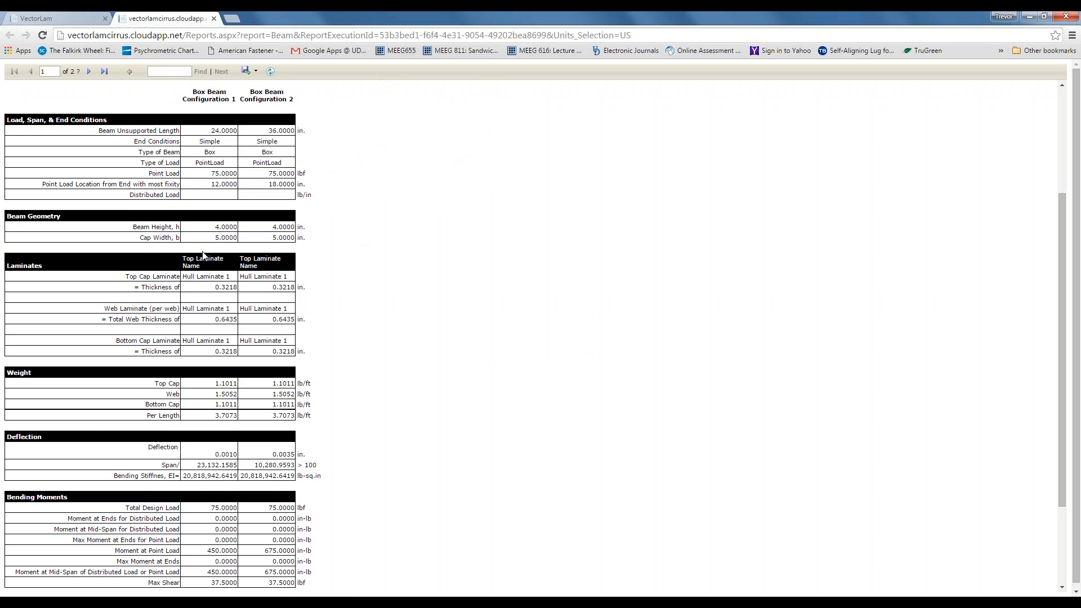
scroll(137, 314, down, 1)
scroll(154, 337, down, 1)
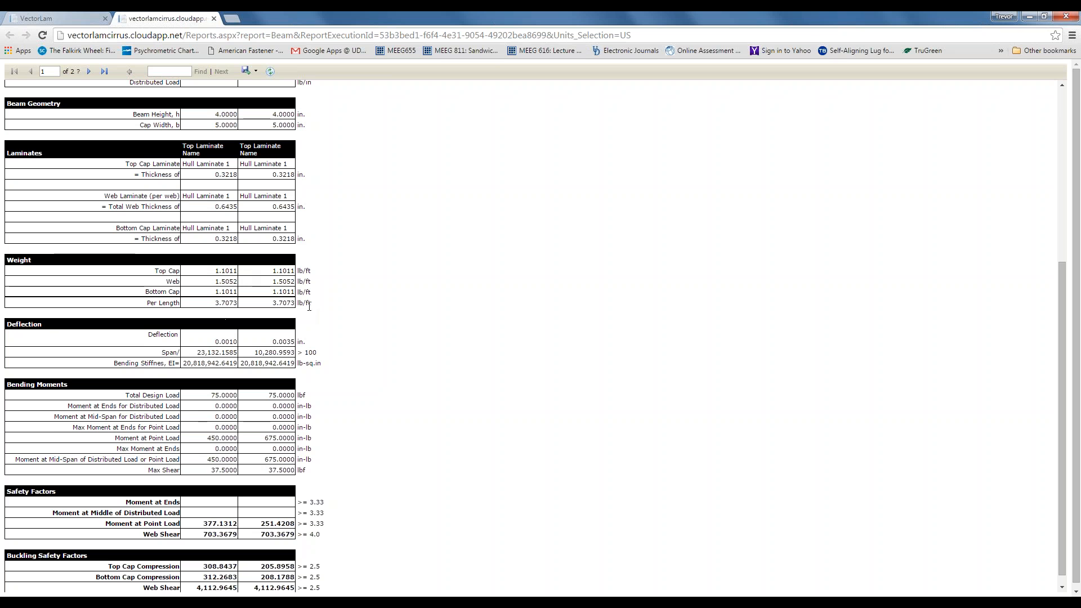
scroll(318, 316, down, 1)
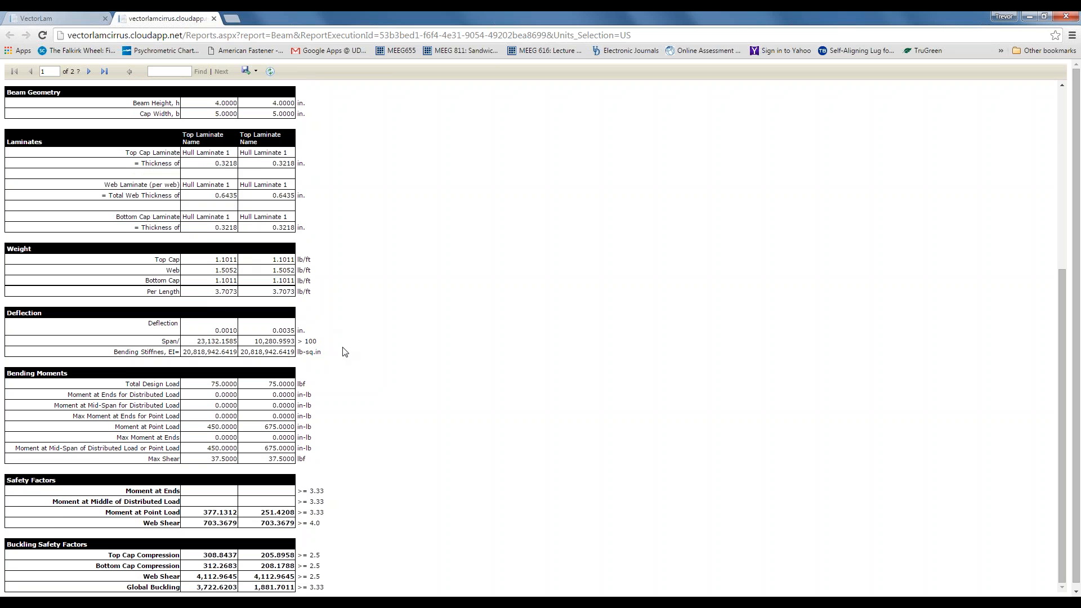
scroll(344, 352, down, 1)
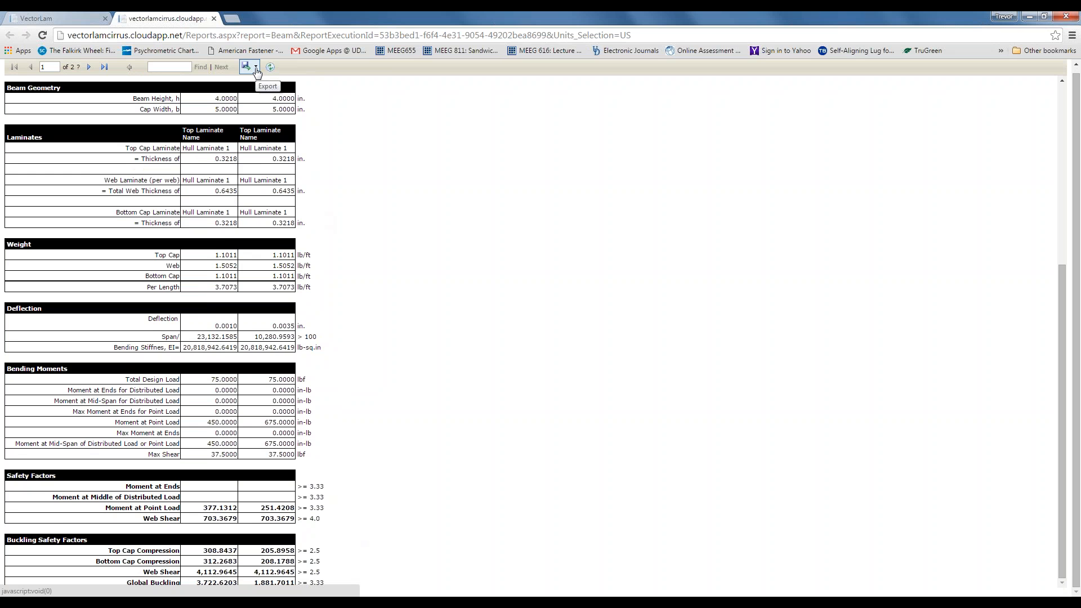
click(256, 70)
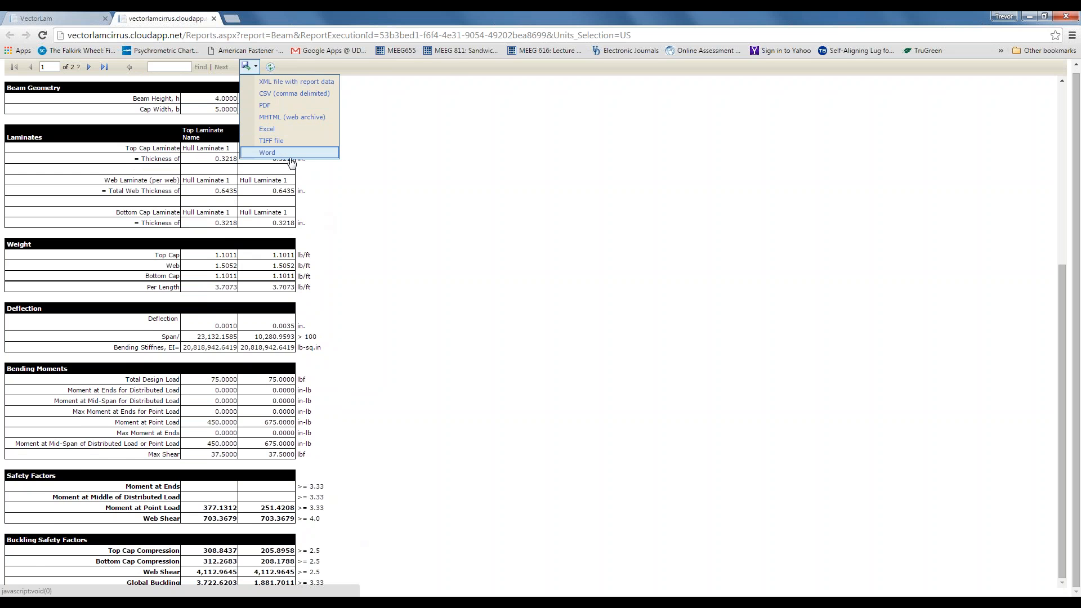
click(398, 198)
scroll(398, 197, up, 5)
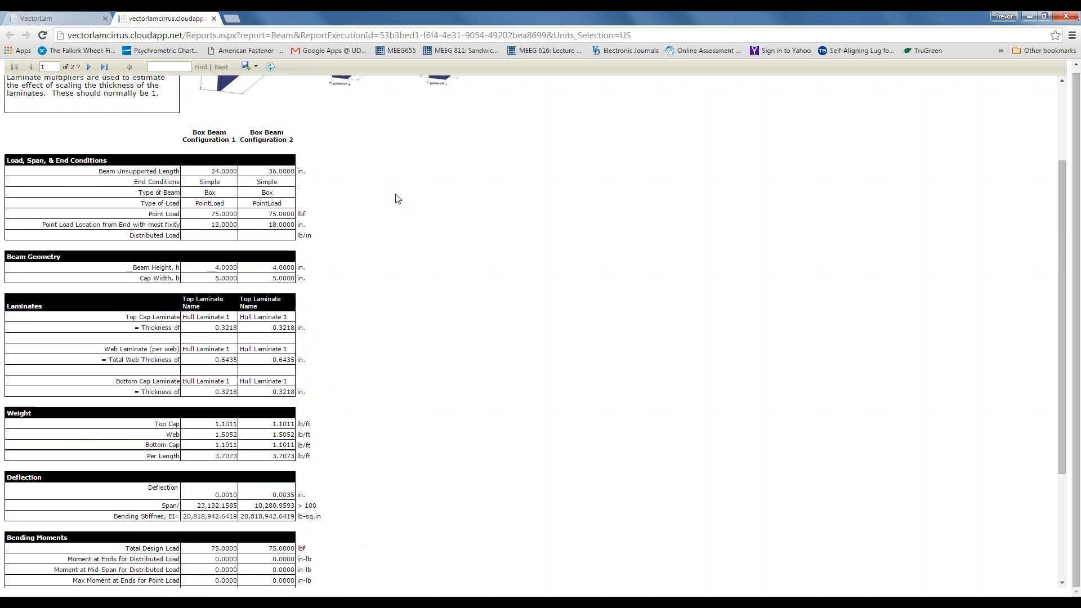
click(213, 19)
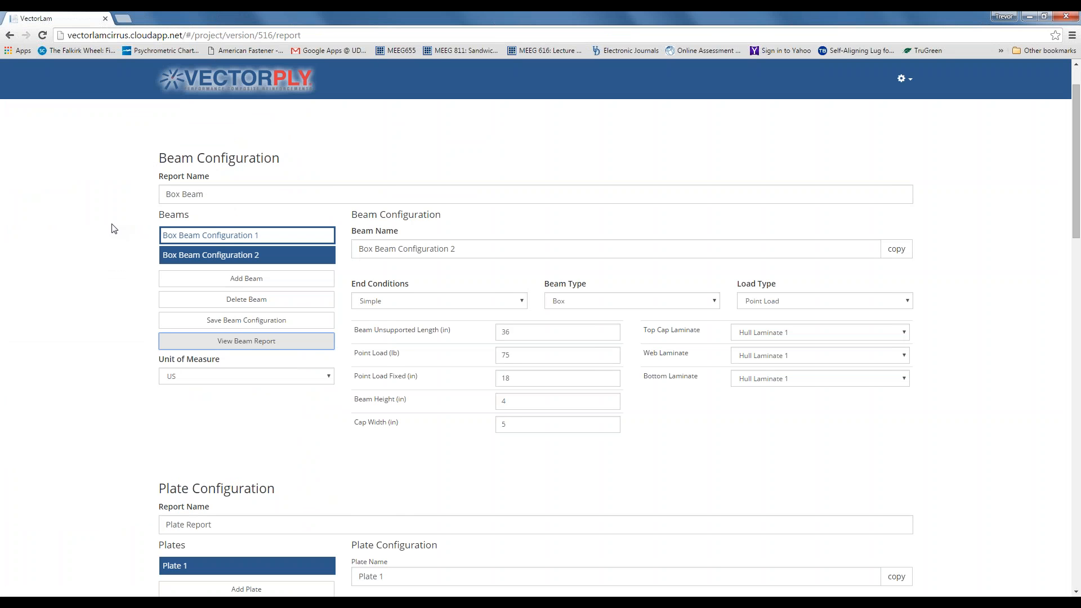
- Look over the Plate Configuration section, then go back to the Webinar Project laminate page
scroll(113, 228, down, 1)
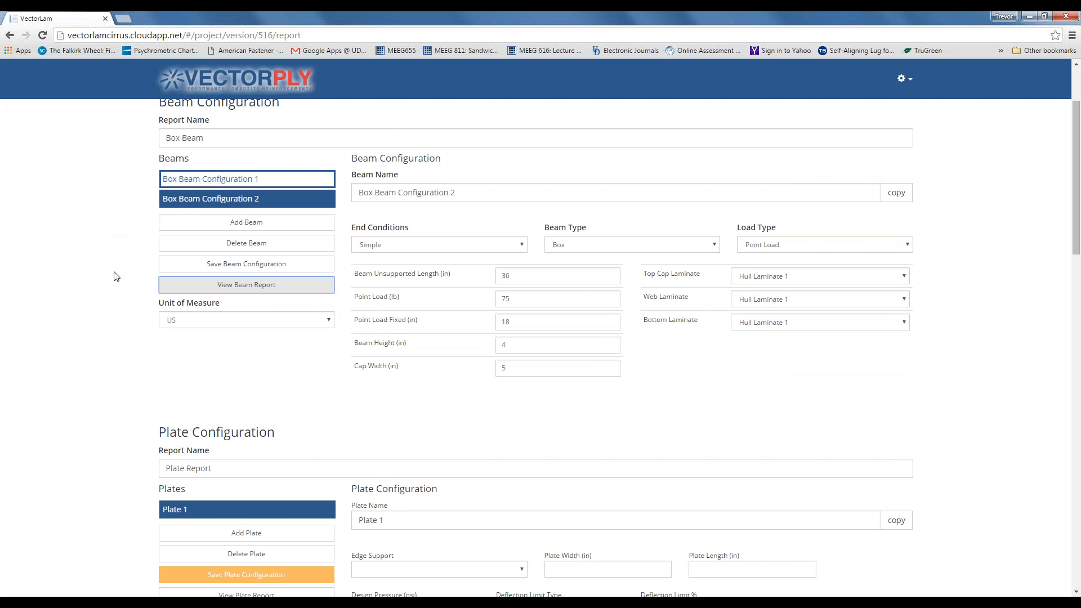
scroll(137, 436, down, 1)
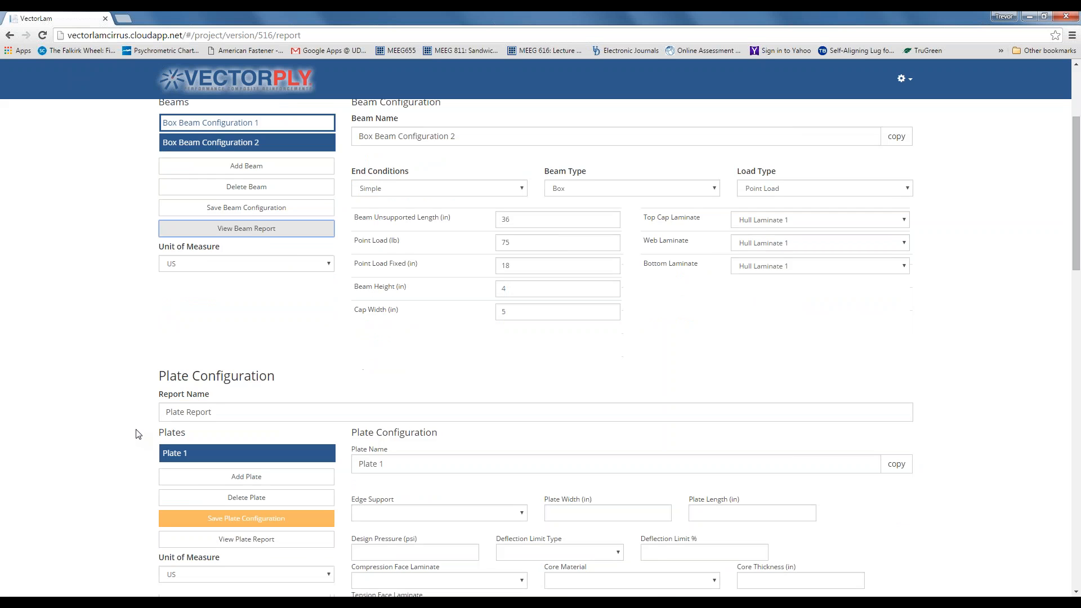
scroll(137, 434, up, 1)
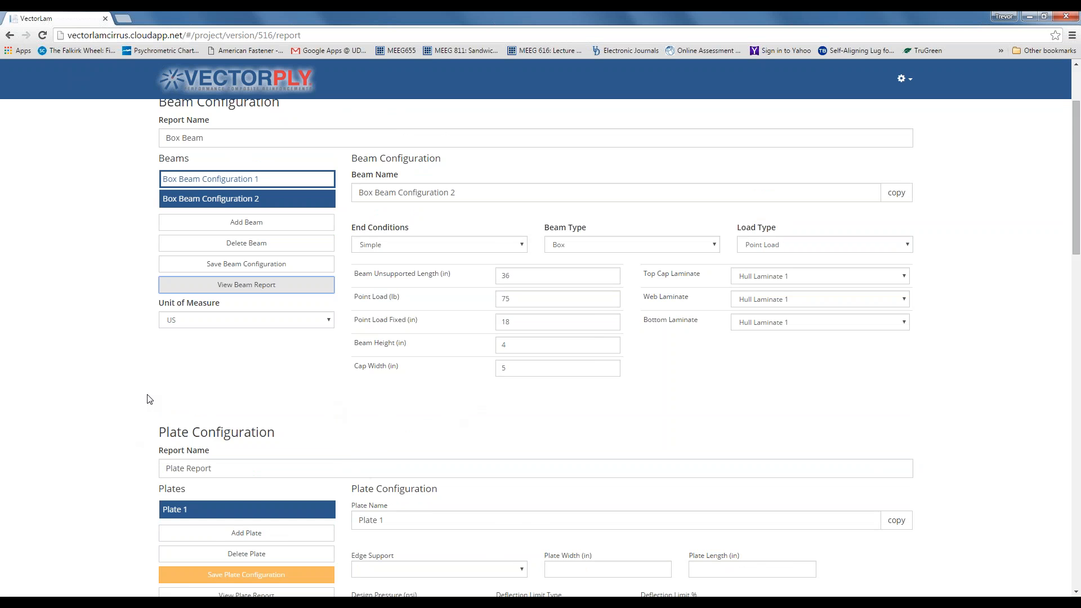
scroll(135, 400, down, 2)
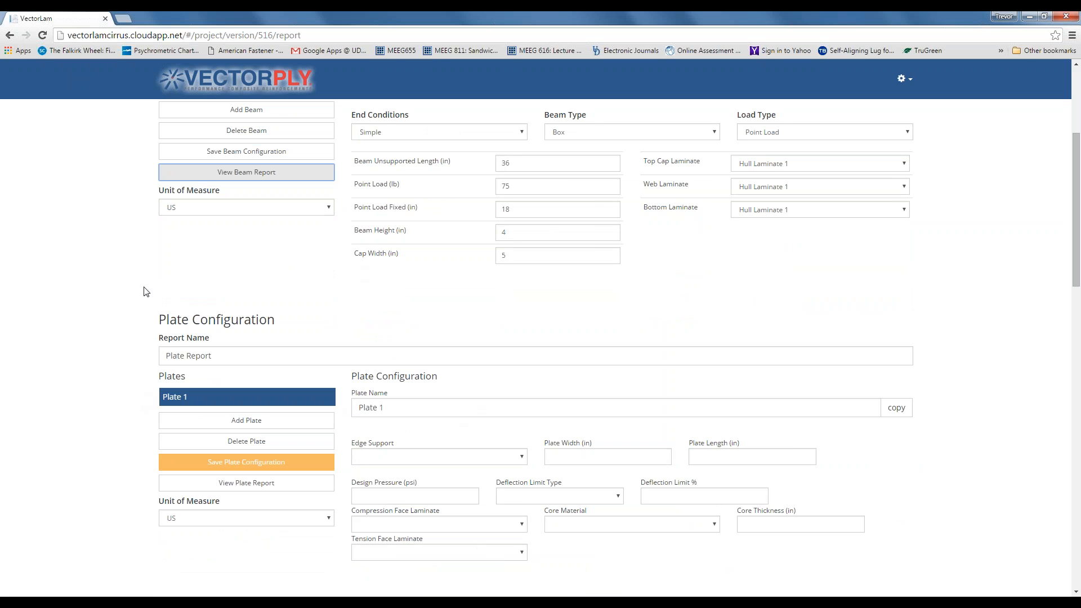
scroll(146, 291, up, 4)
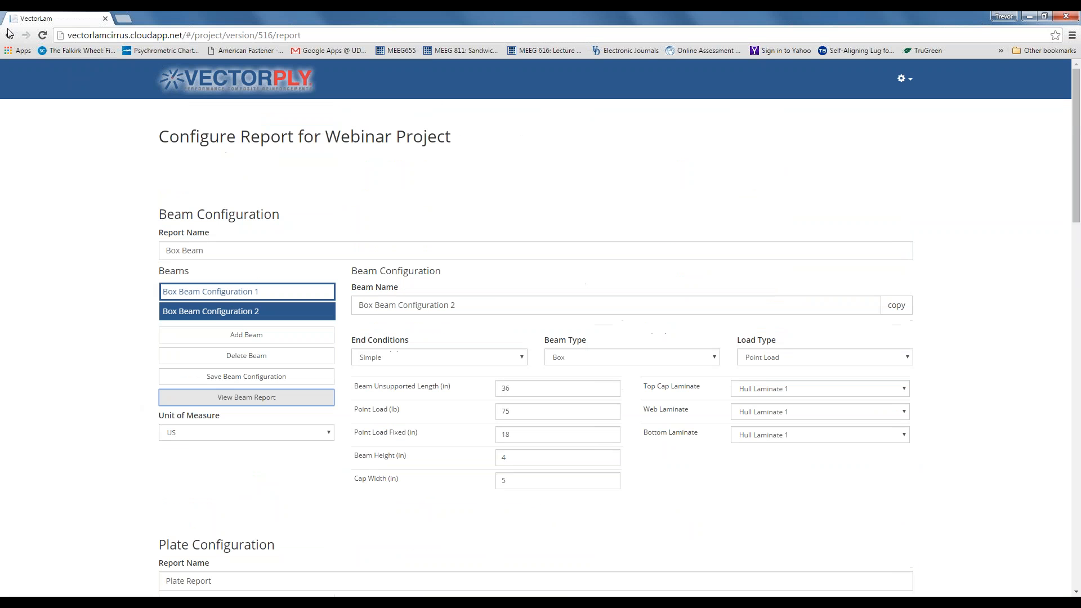
click(10, 35)
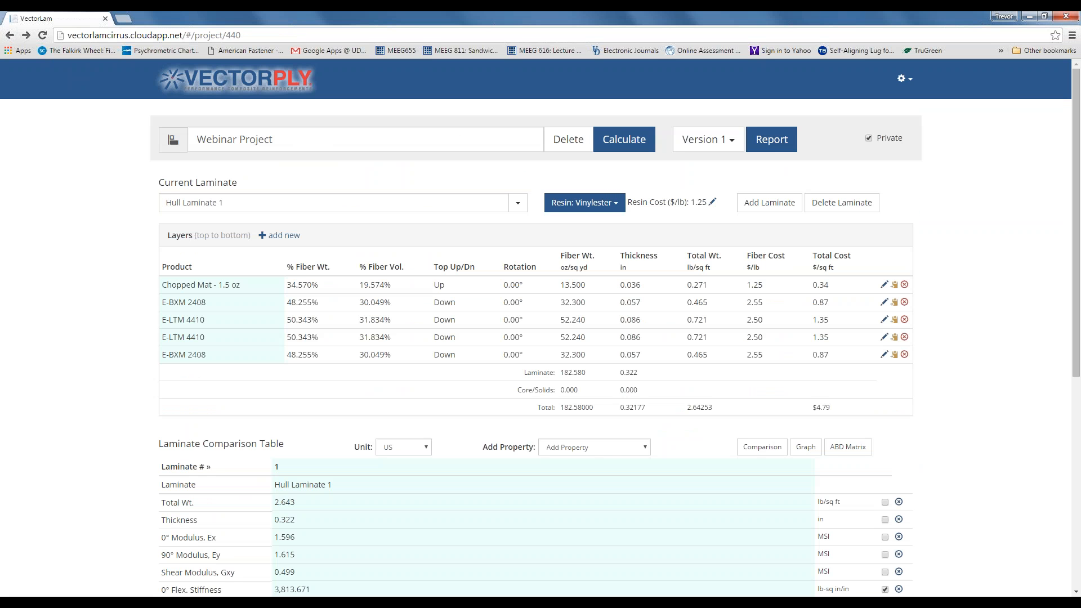
- Create a new laminate named Top Skin 1
click(904, 79)
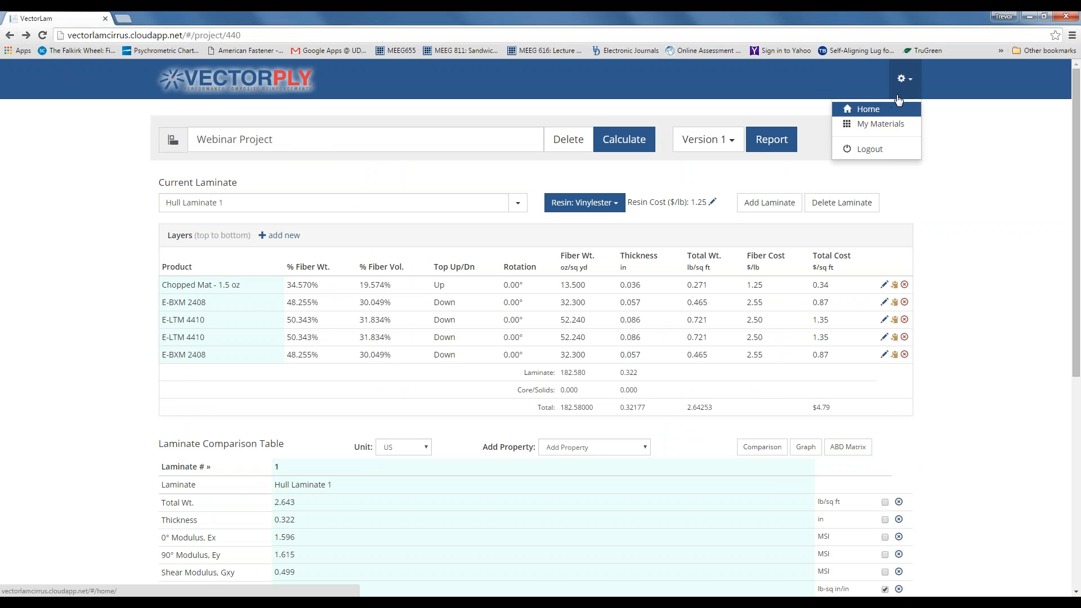
click(905, 83)
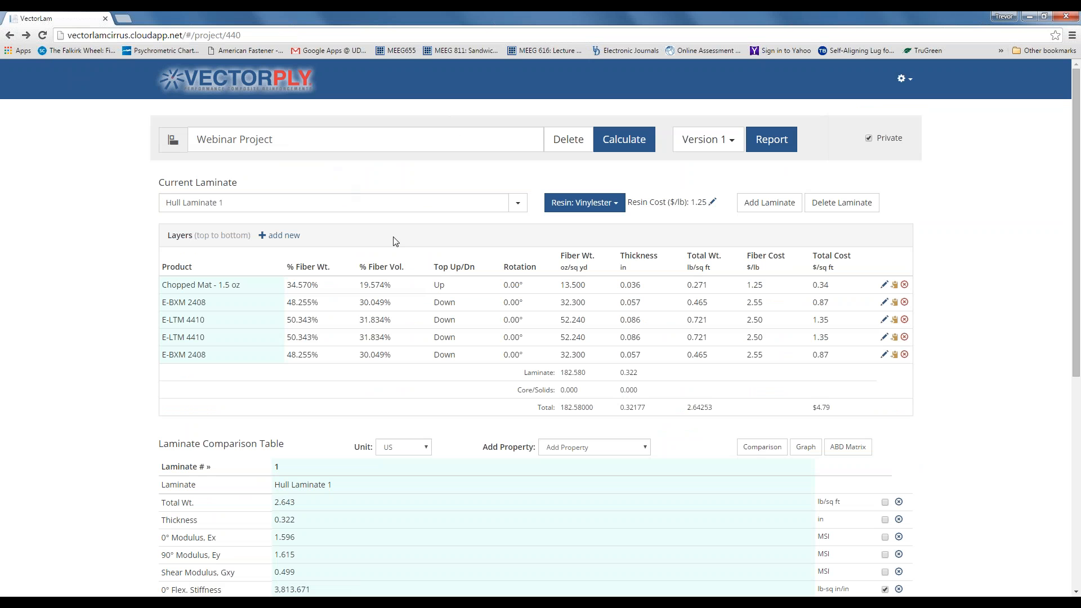
click(763, 208)
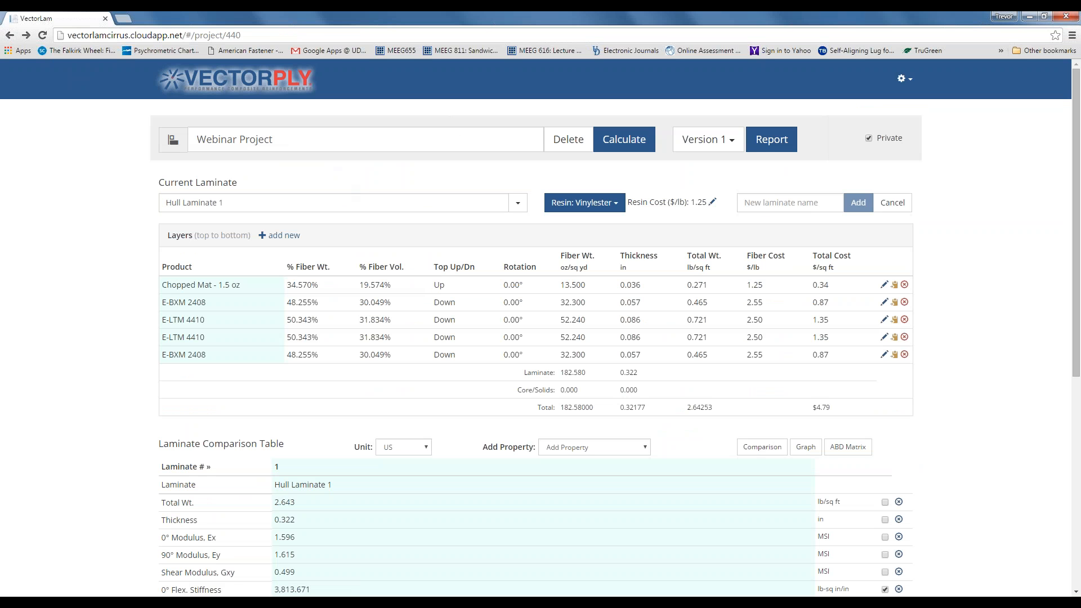
click(757, 207)
text(Top Skin 1)
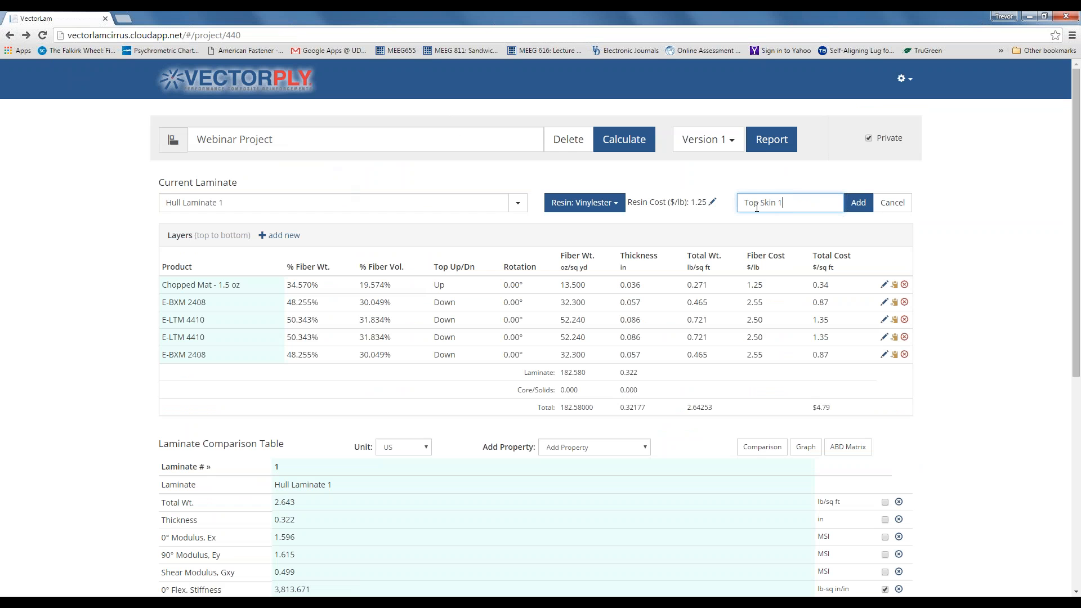
click(859, 202)
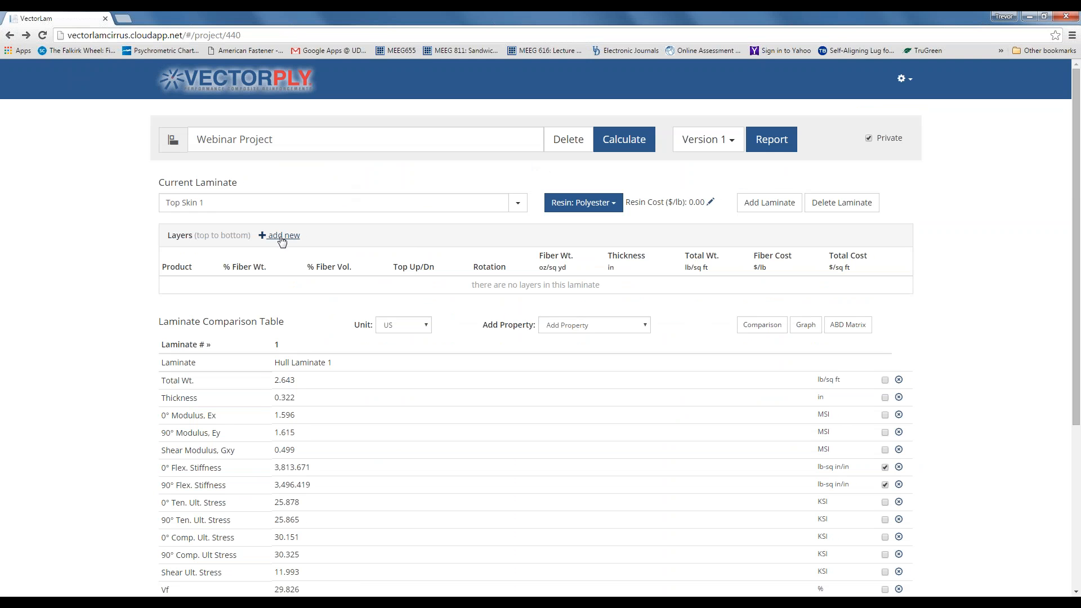
- Add two E-LTM 1808 plies to Top Skin 1
click(279, 236)
click(442, 123)
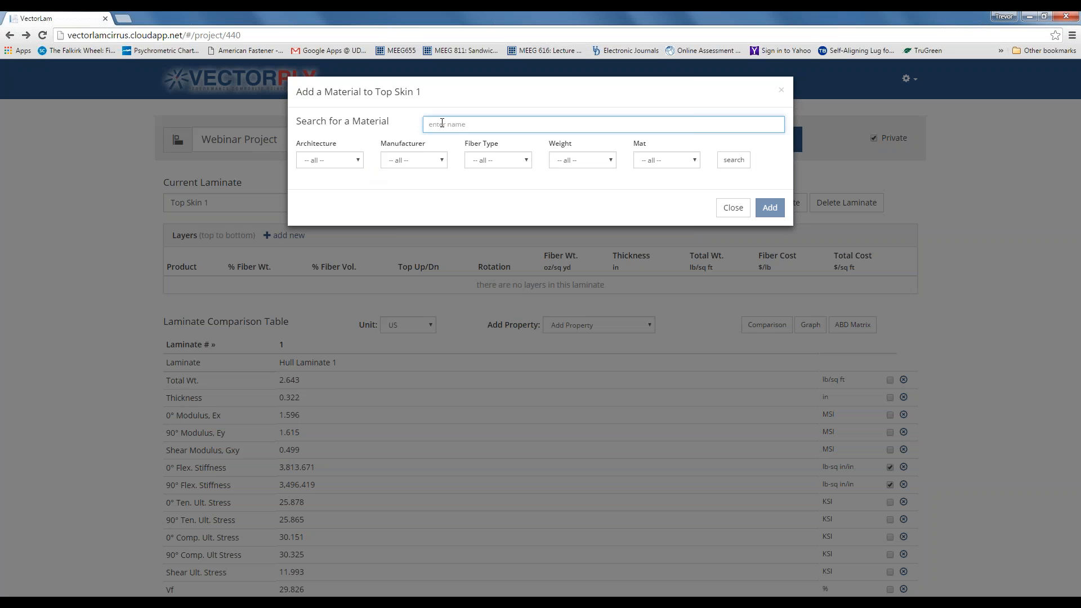
text(1808)
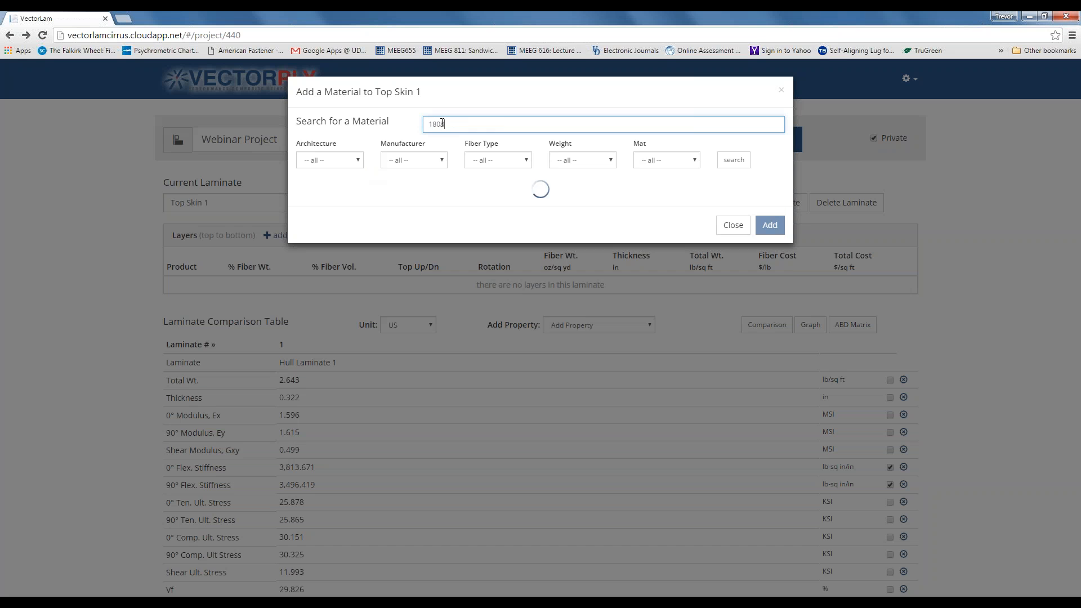
click(364, 211)
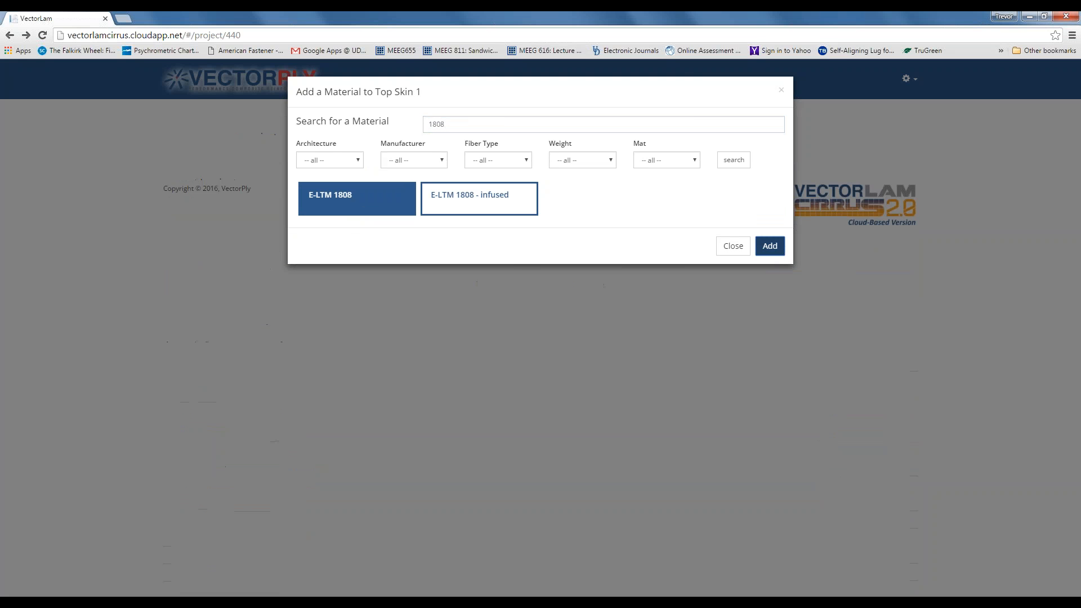
click(769, 249)
click(731, 252)
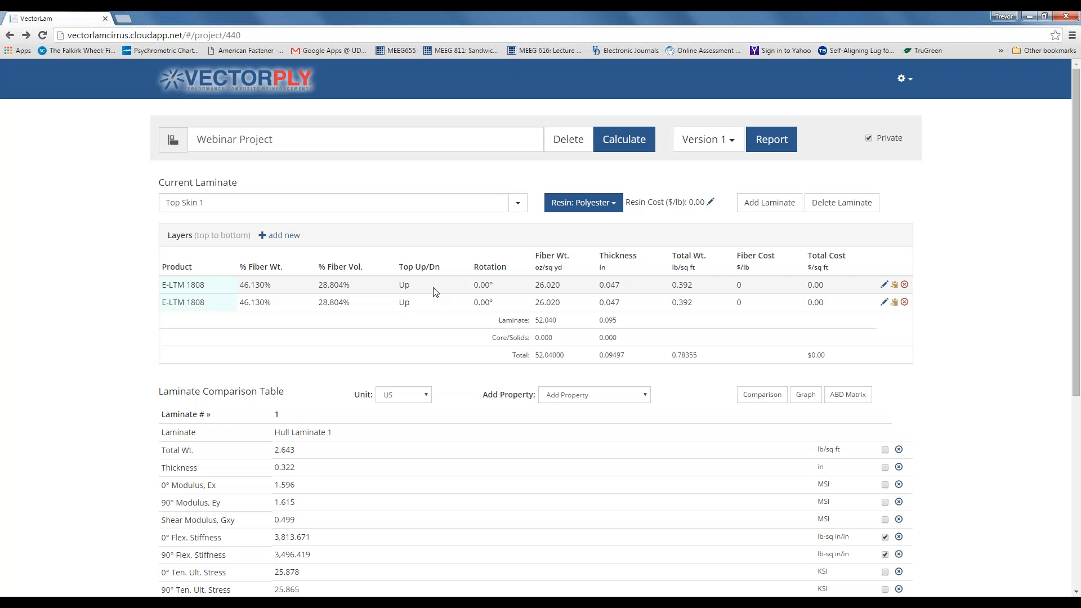
- Include Top Skin 1 in the comparison table beside Hull Laminate 1
scroll(476, 305, down, 5)
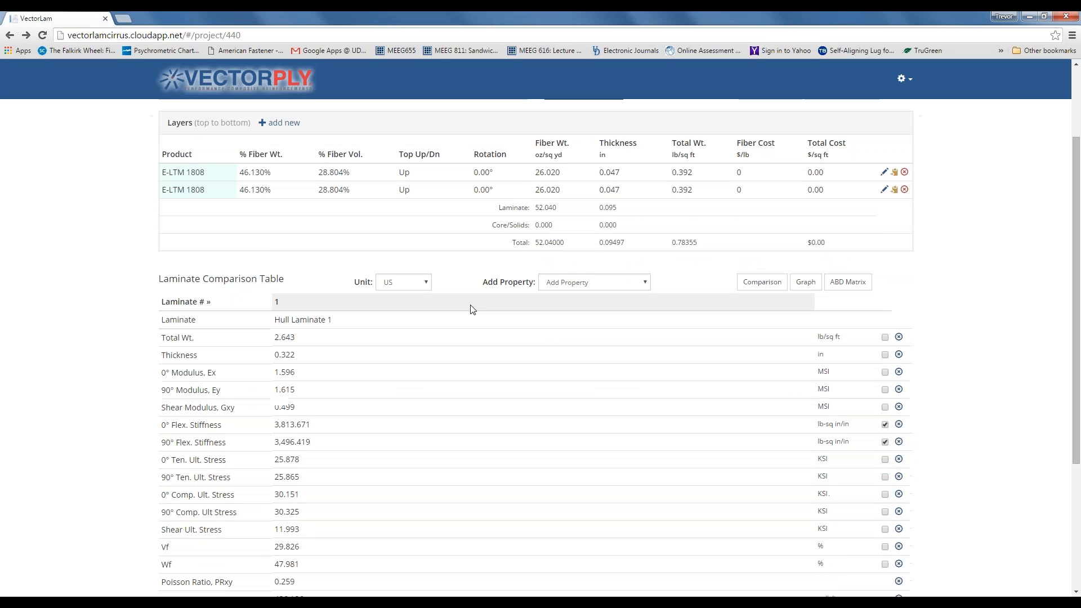
click(471, 519)
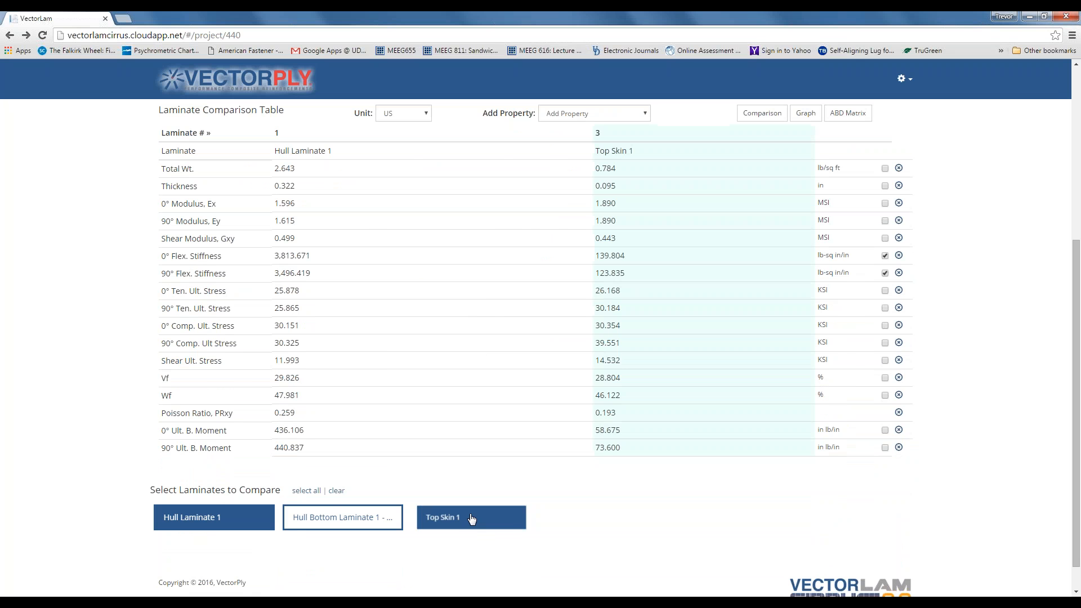
scroll(601, 369, up, 3)
scroll(601, 369, up, 1)
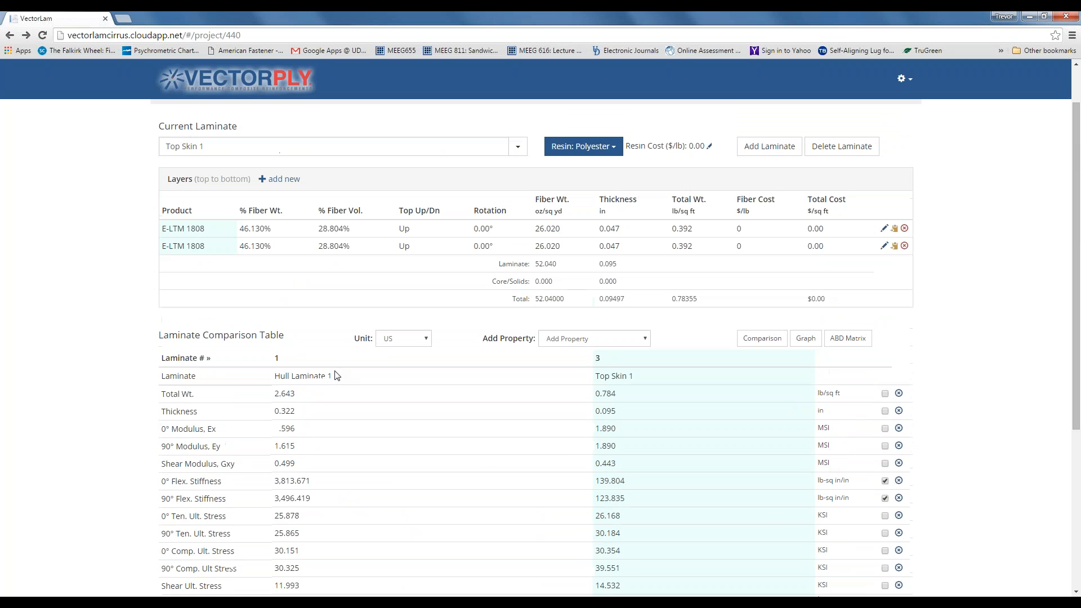
click(277, 357)
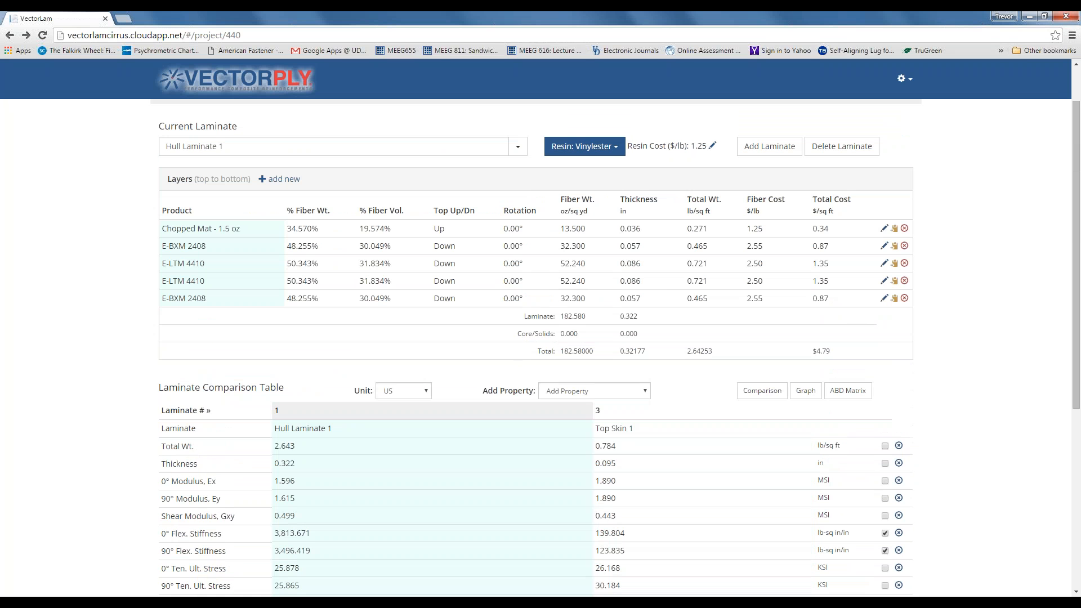
click(598, 411)
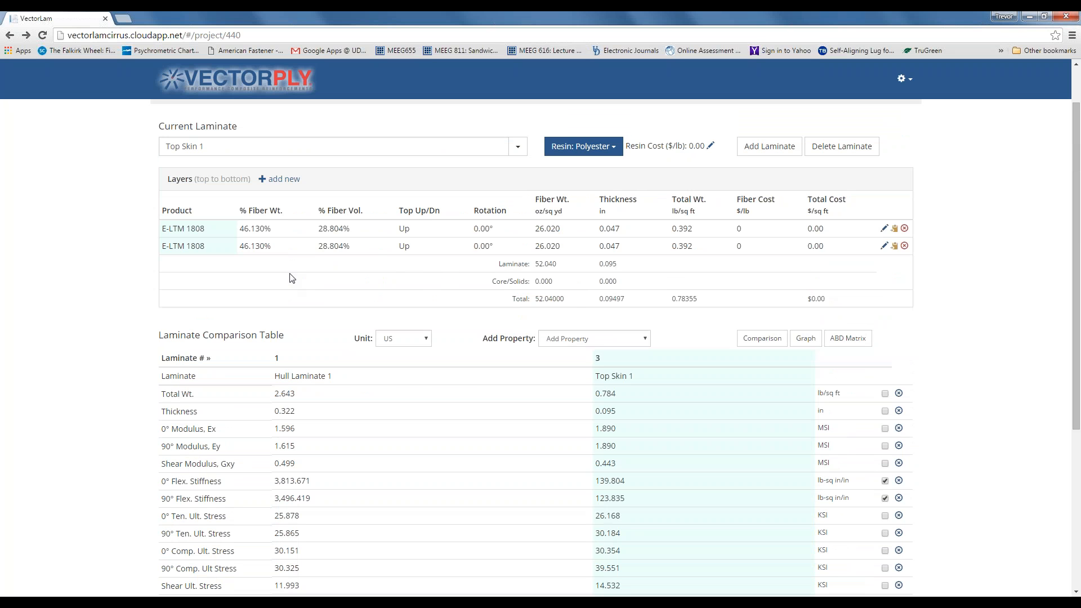
- Create another new laminate named Bottom Skin
click(771, 149)
click(779, 147)
text(B)
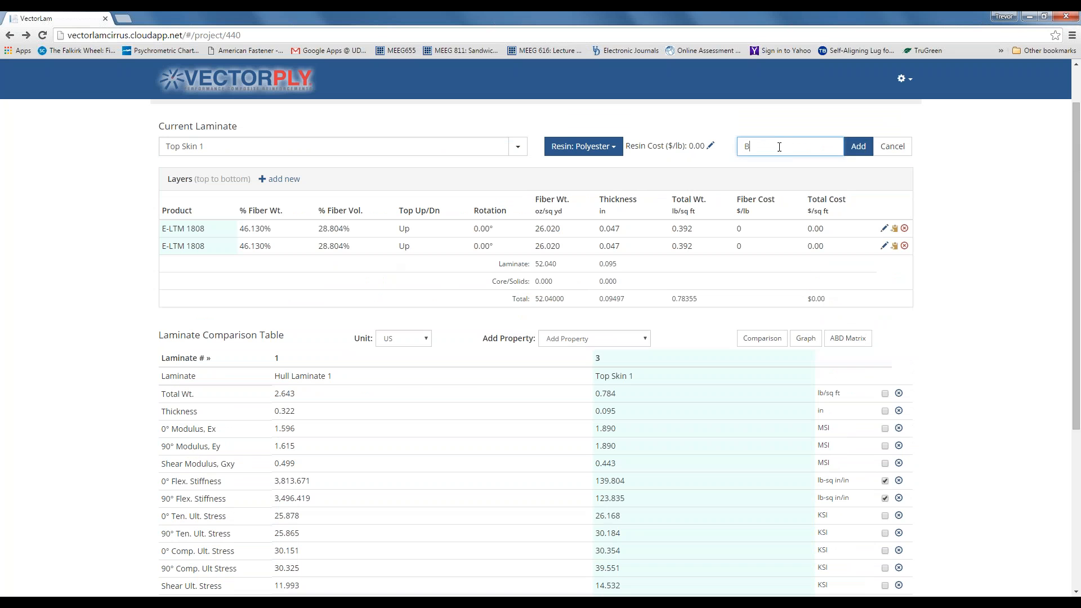
text(ottom Skin)
click(858, 146)
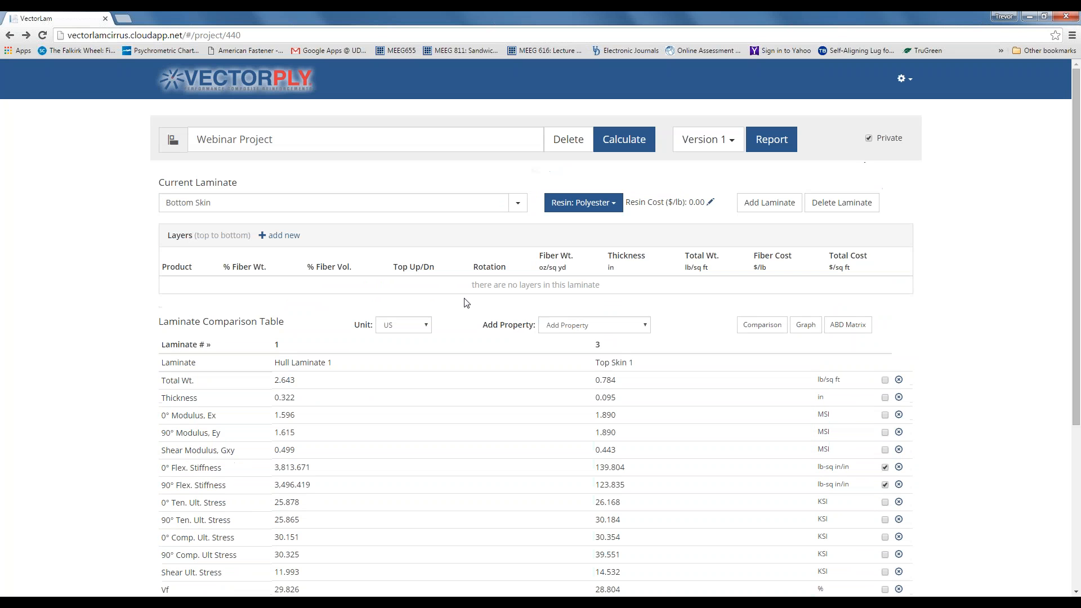
- Add two E-LTM 2408 plies to Bottom Skin
click(272, 236)
click(494, 121)
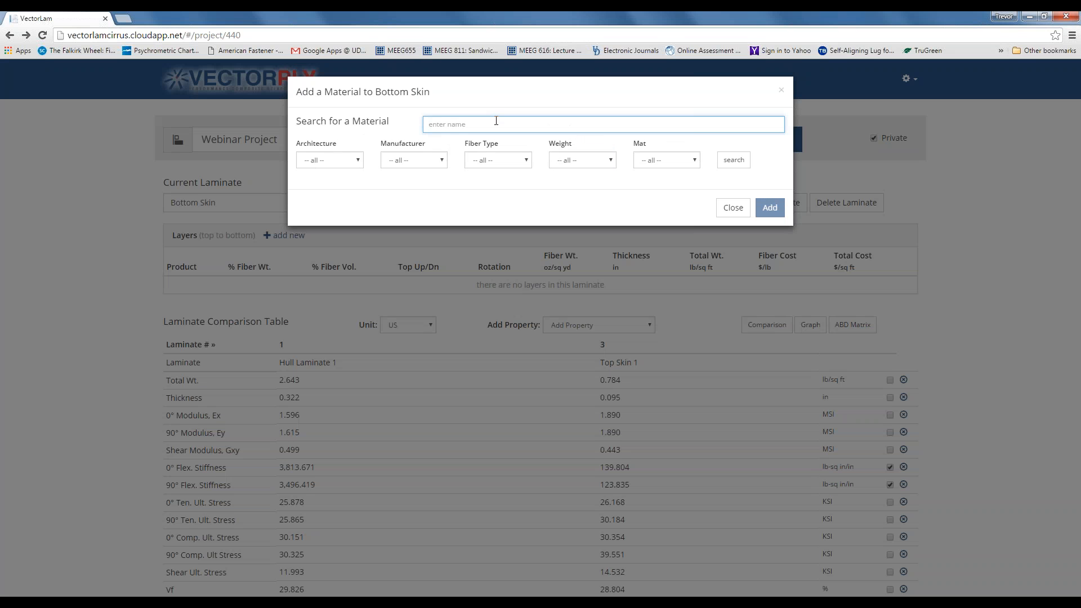
text(2408)
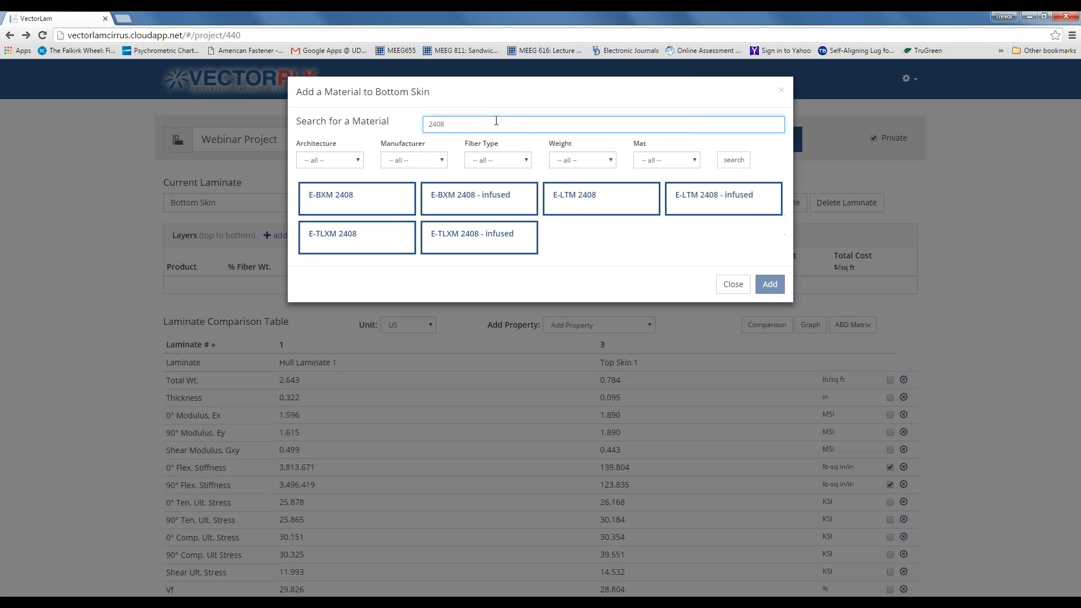
click(575, 206)
click(770, 283)
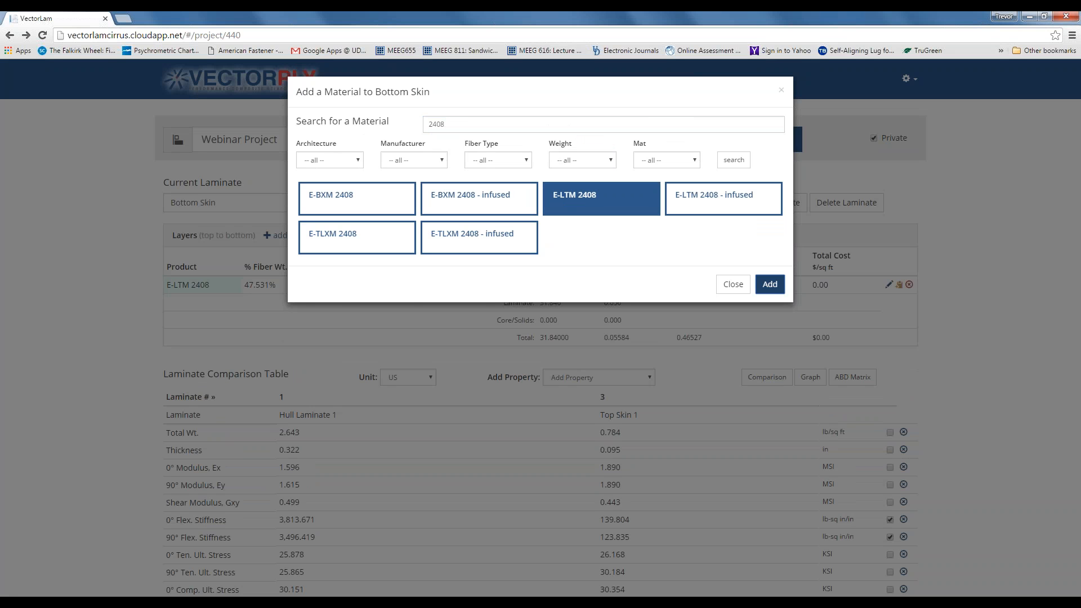
click(732, 285)
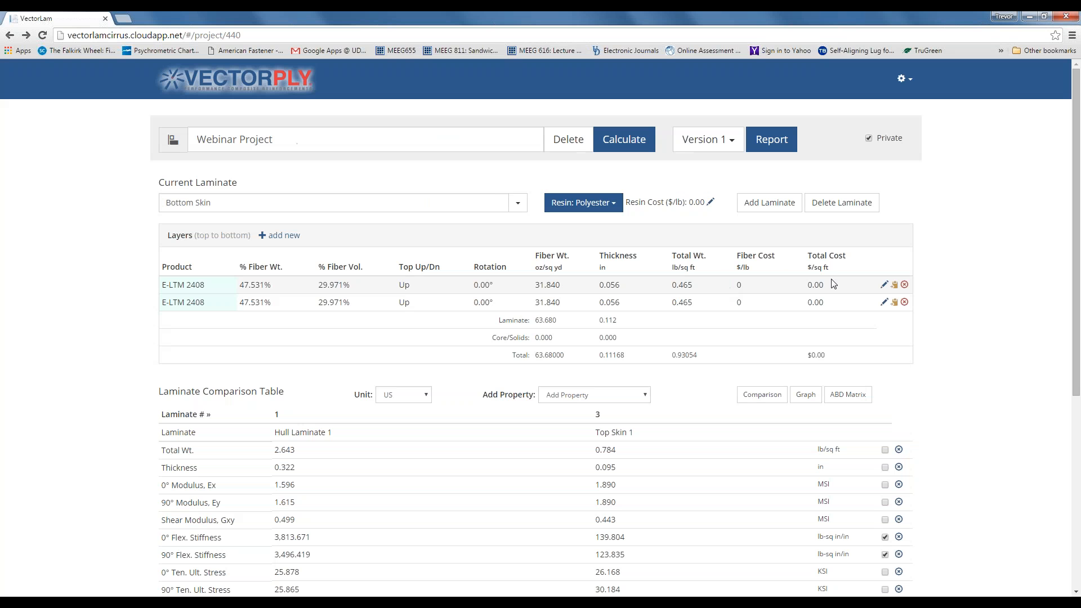
- Set both layers' top orientation to Down, save them, and recalculate the laminate
click(884, 285)
click(884, 308)
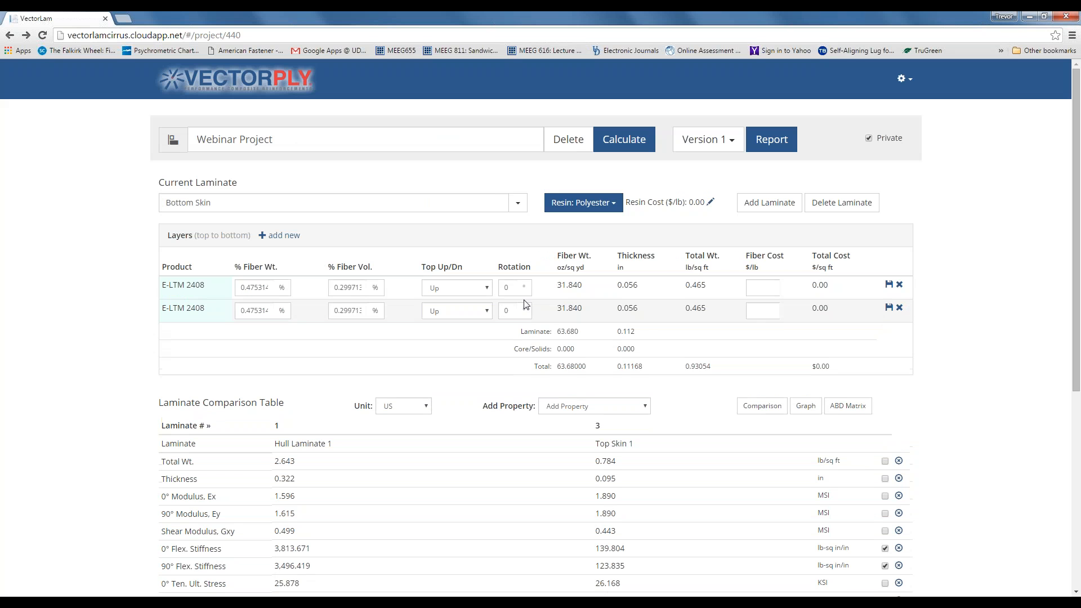
click(485, 288)
click(481, 308)
click(486, 311)
click(478, 332)
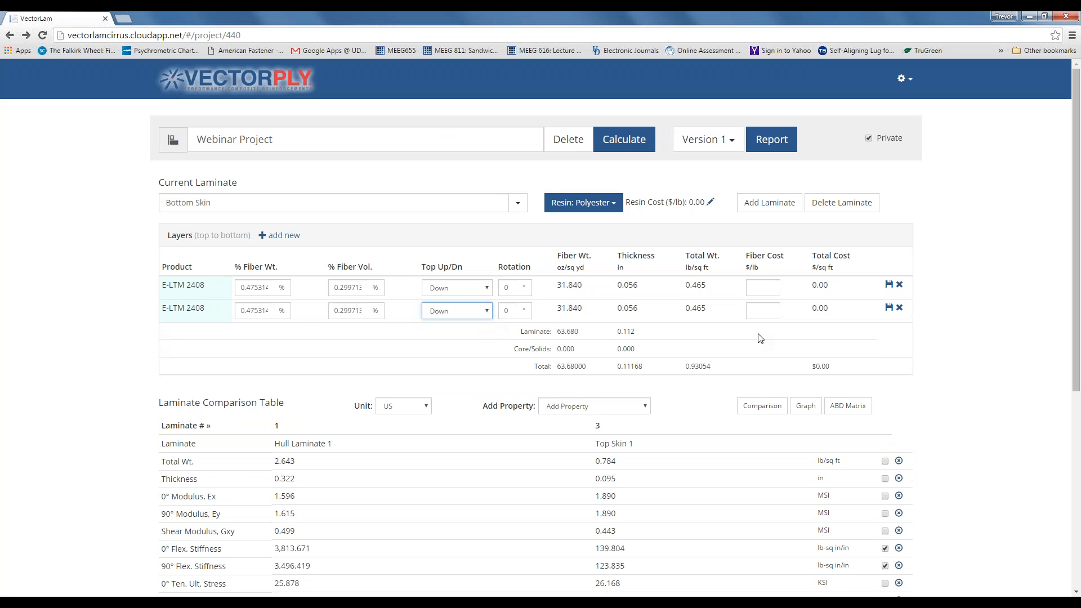
click(889, 284)
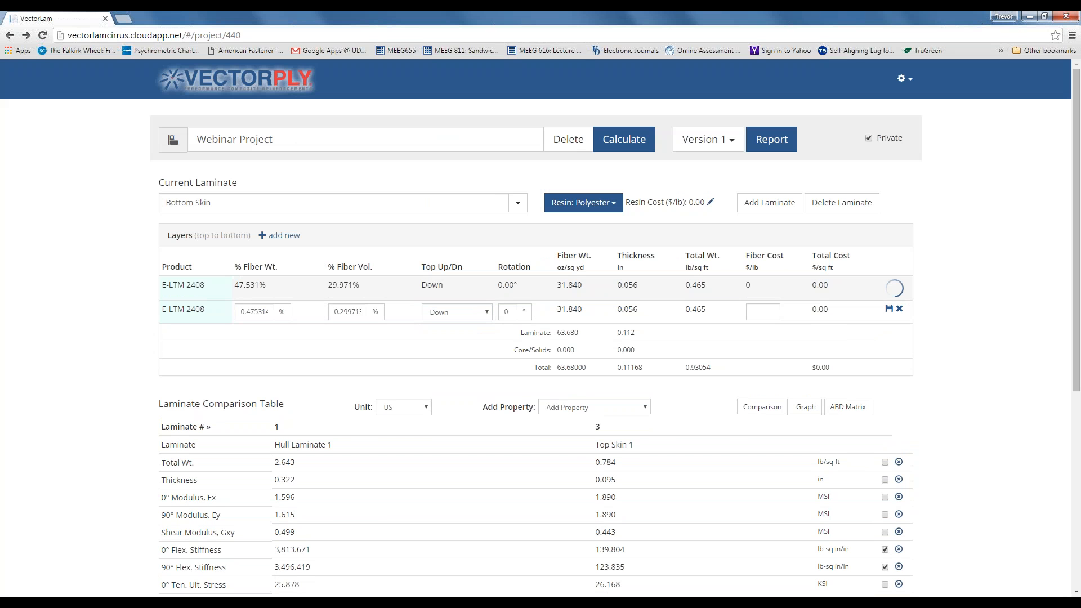
click(888, 306)
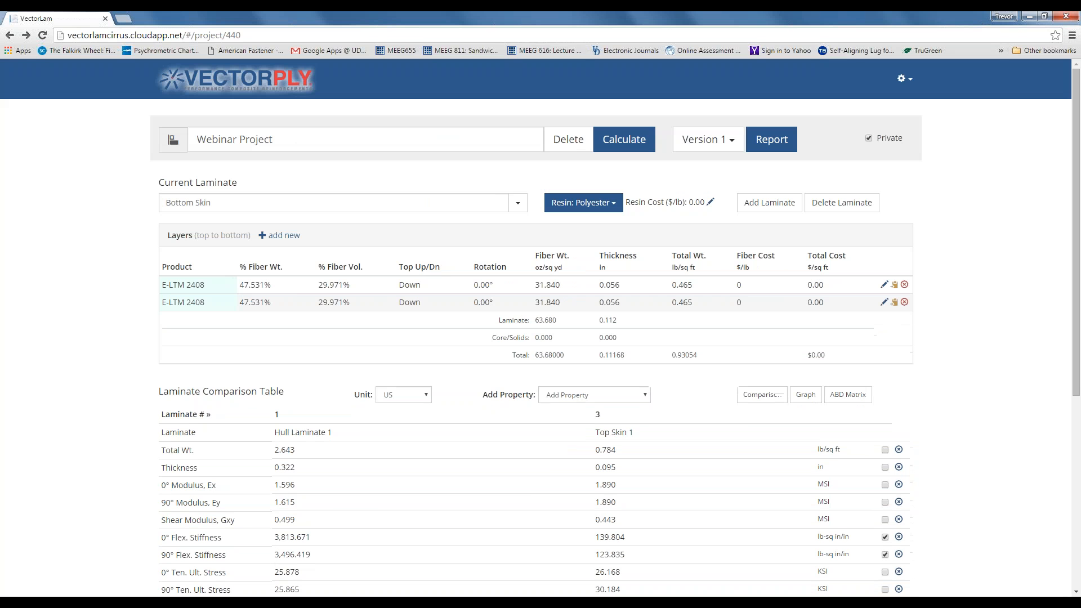
click(621, 150)
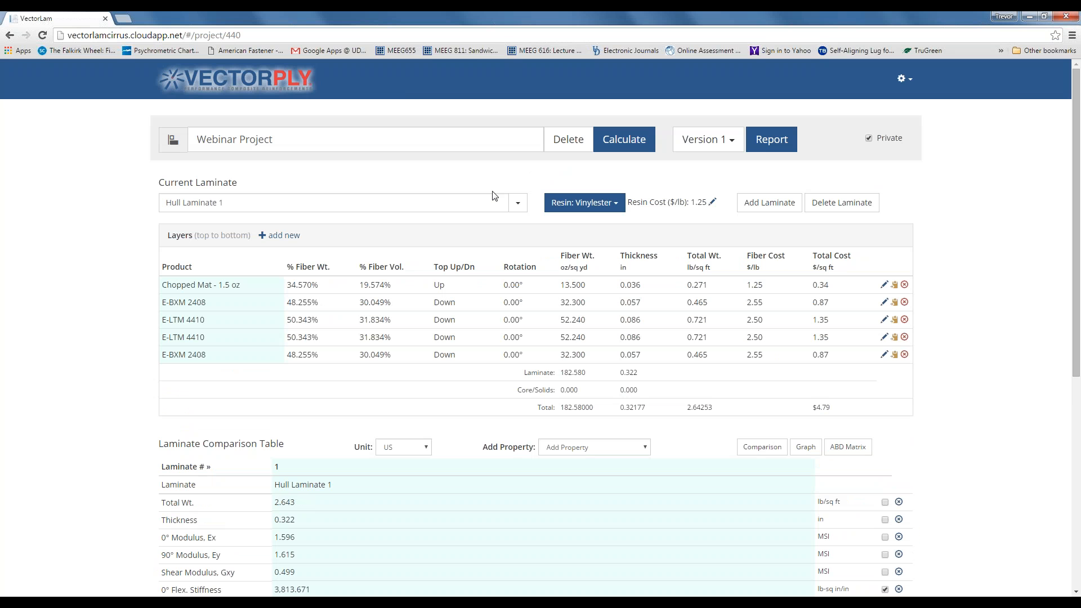
- View Top Skin 1, then return to Bottom Skin and rename it 'Bottom Skin 1'
click(518, 203)
click(479, 254)
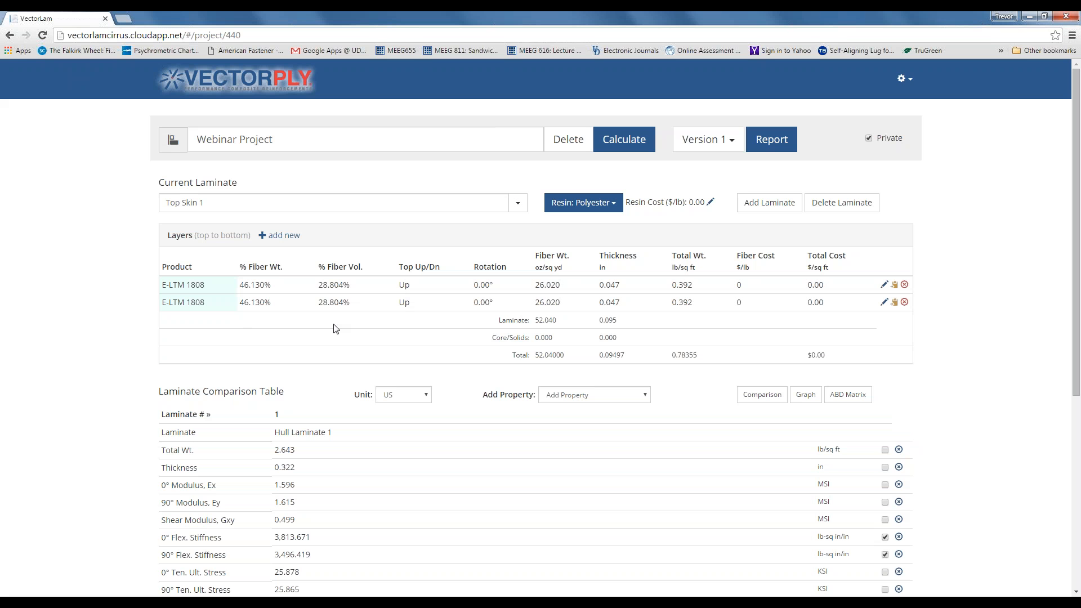
click(518, 203)
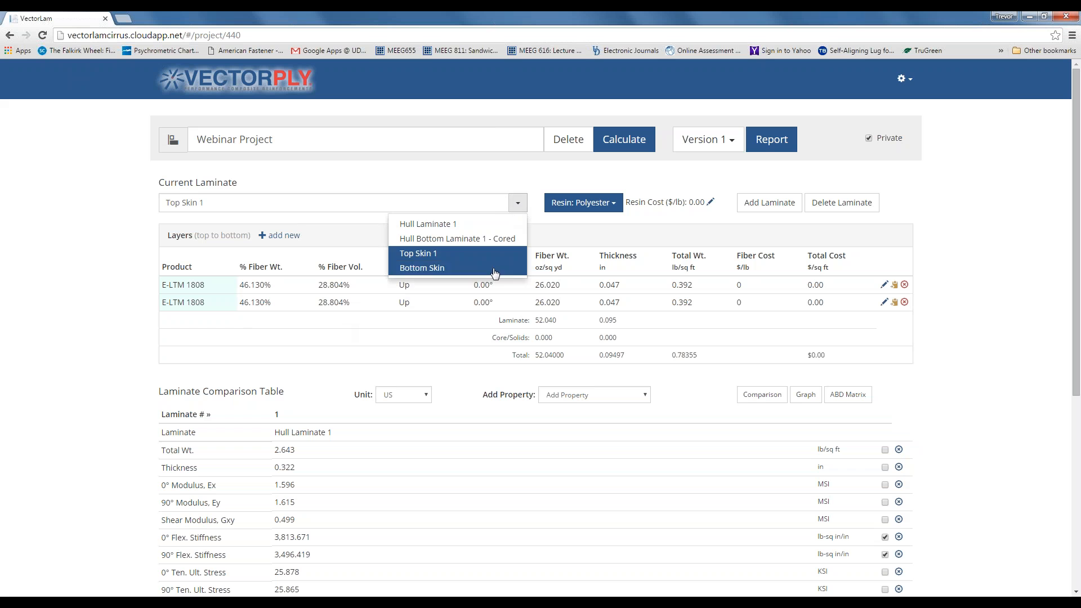
click(493, 269)
click(238, 200)
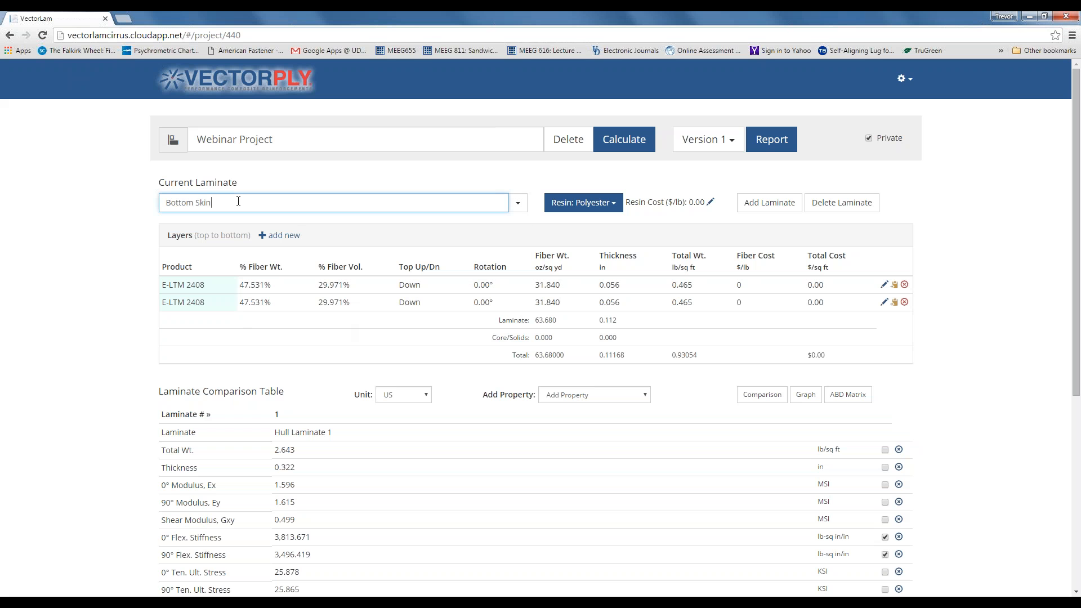
text(1)
click(393, 331)
- Compare Top Skin 1 and Bottom Skin 1 in the comparison table
scroll(389, 328, down, 5)
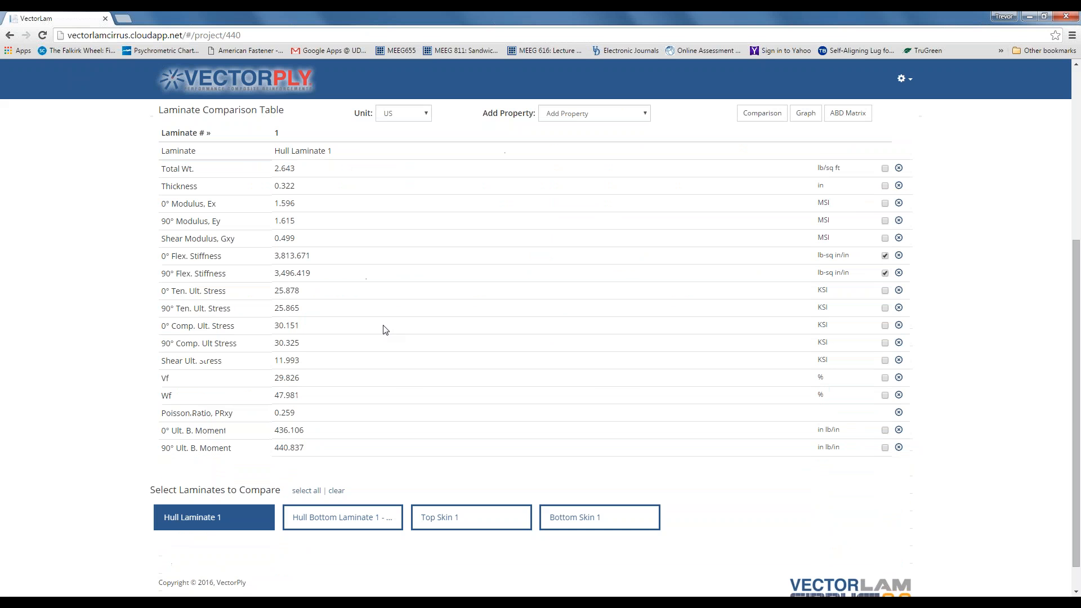
click(450, 532)
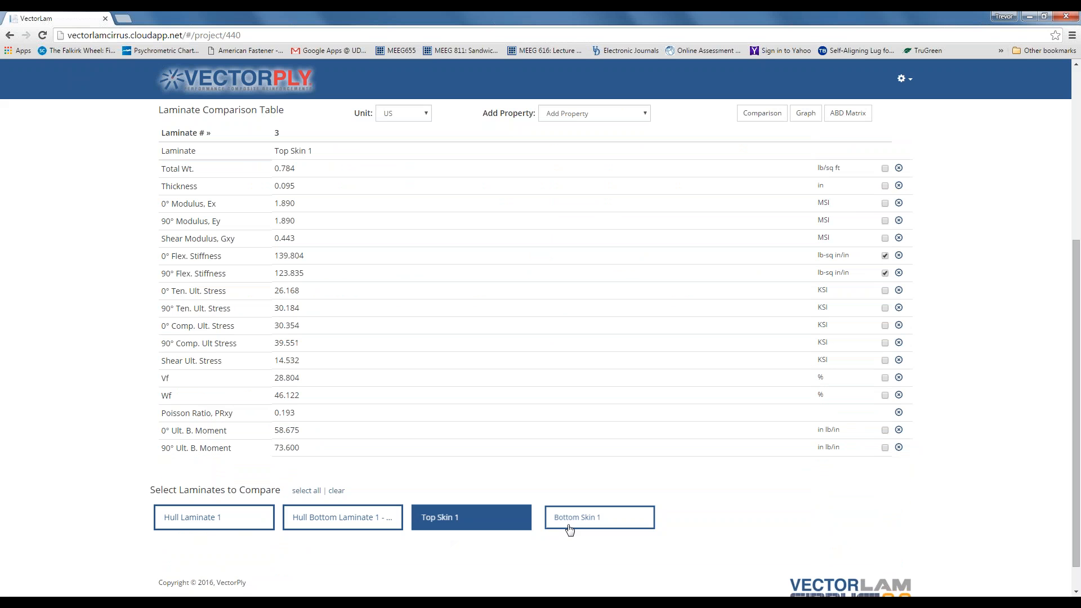
click(573, 528)
- Open the layer's E-LTM 2408 material for editing
scroll(536, 490, up, 1)
scroll(192, 189, up, 2)
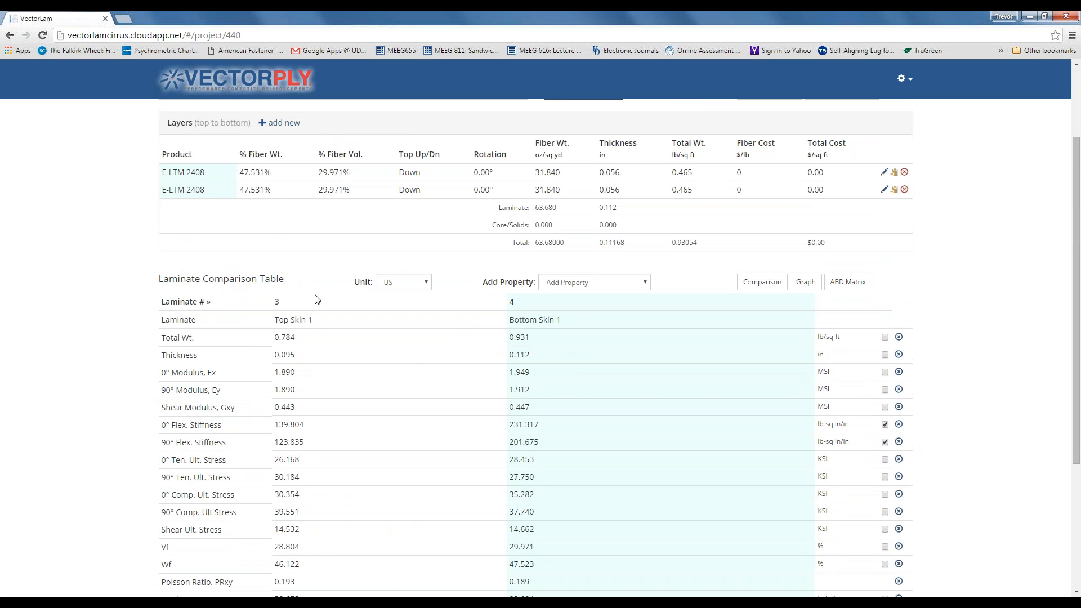
scroll(356, 234, up, 1)
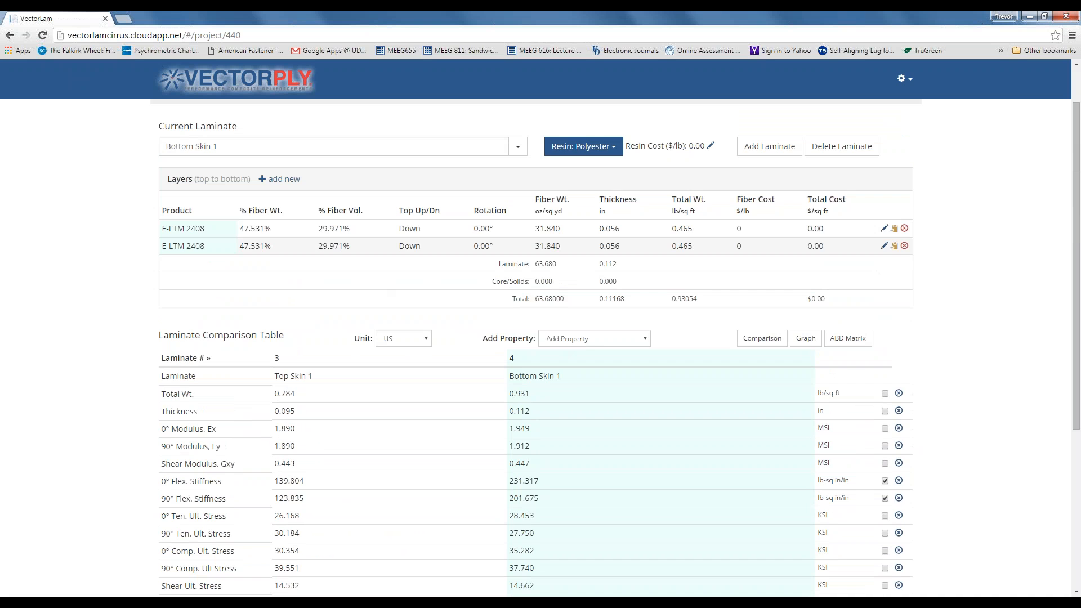
click(884, 246)
click(685, 147)
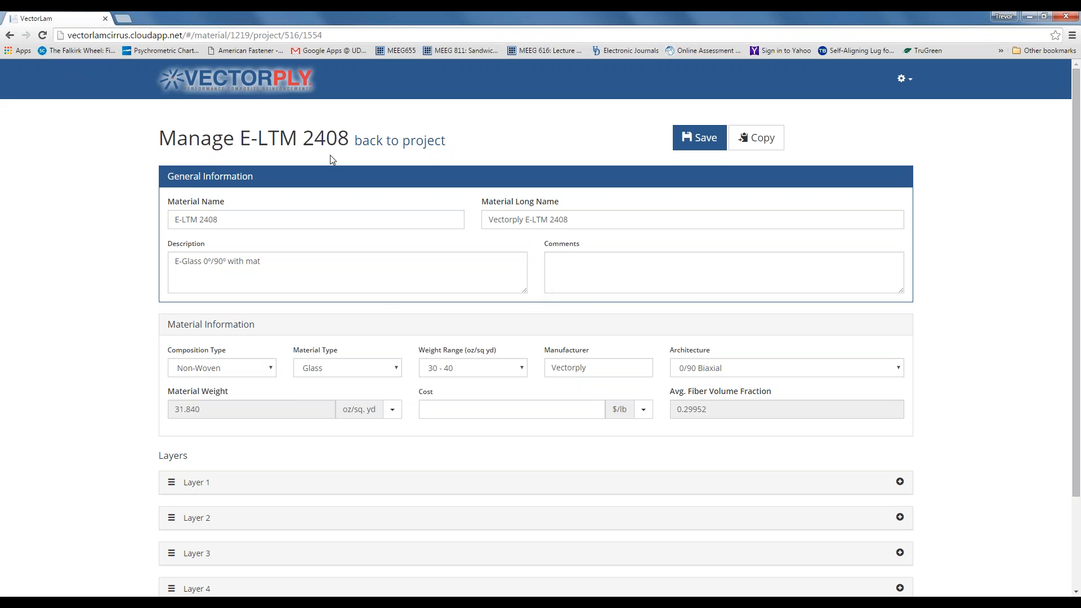
- Append '(18% FVF)' to the material's short and long names
scroll(482, 319, down, 1)
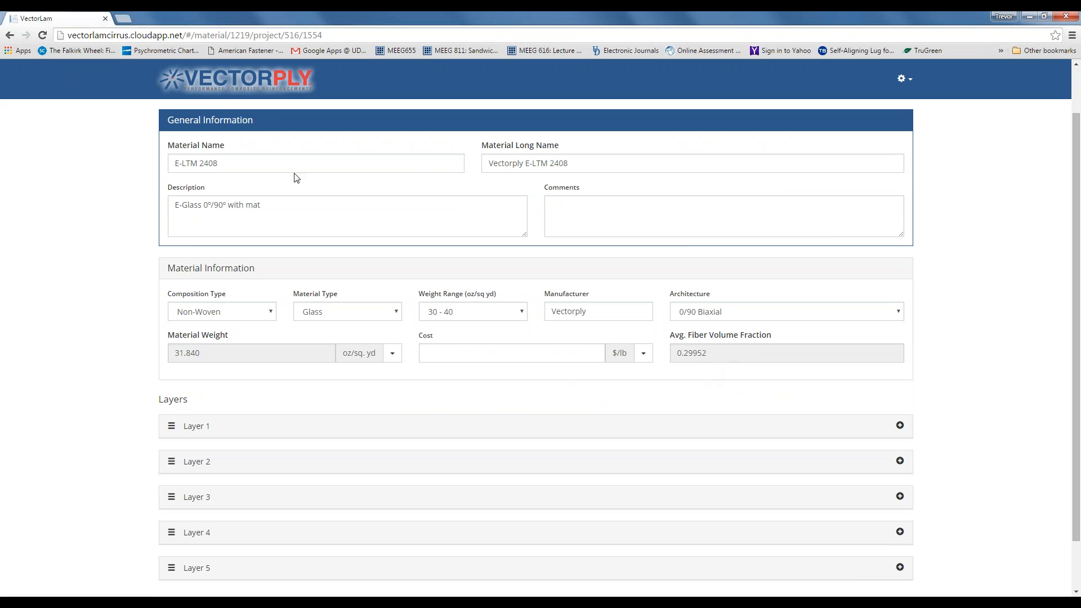
scroll(297, 178, up, 1)
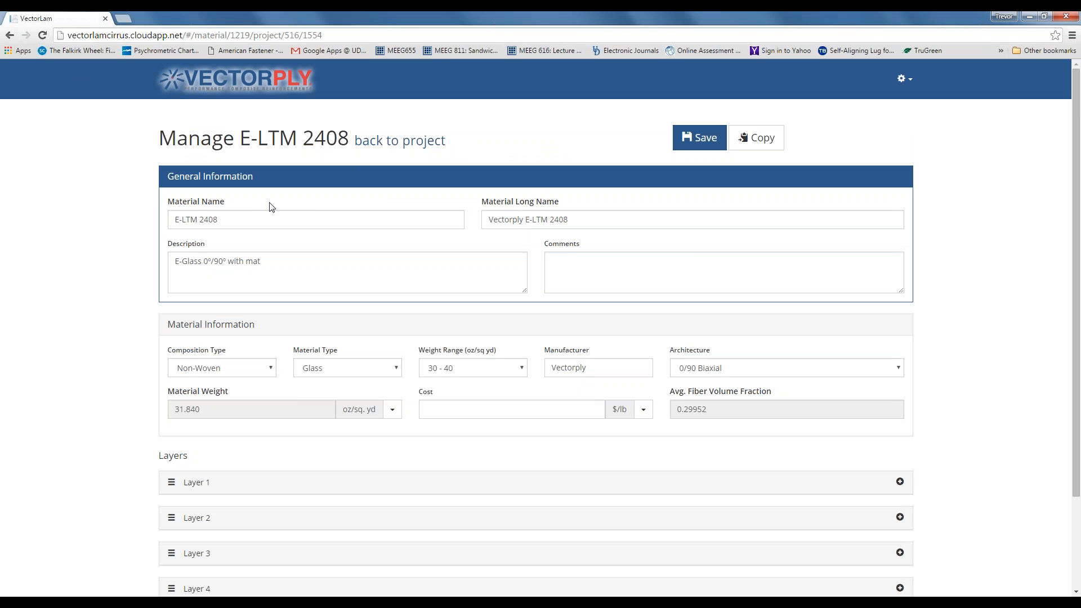
click(261, 221)
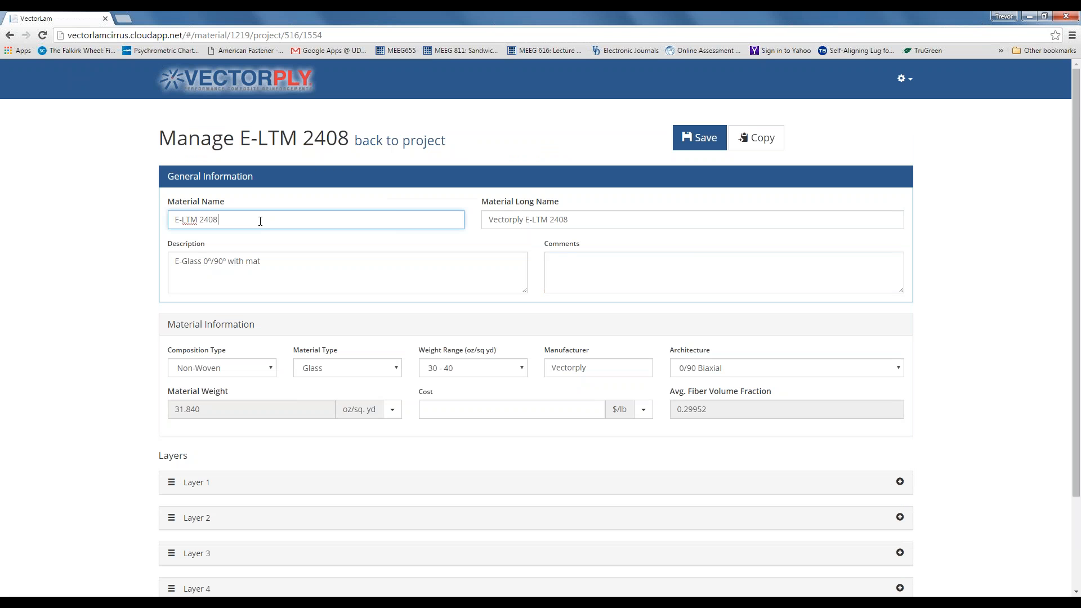
text(()
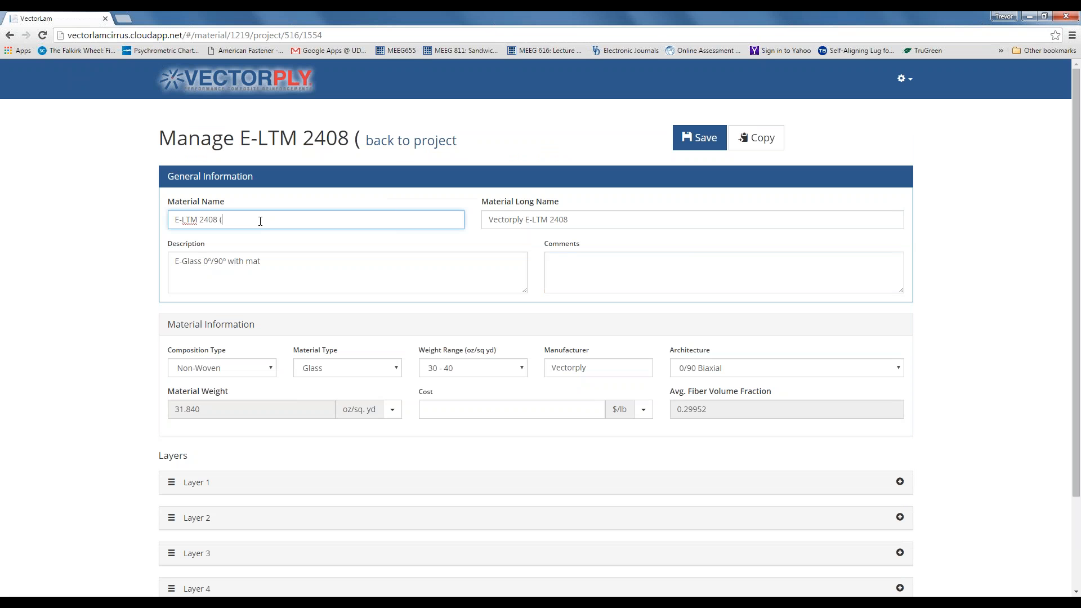
text(18)
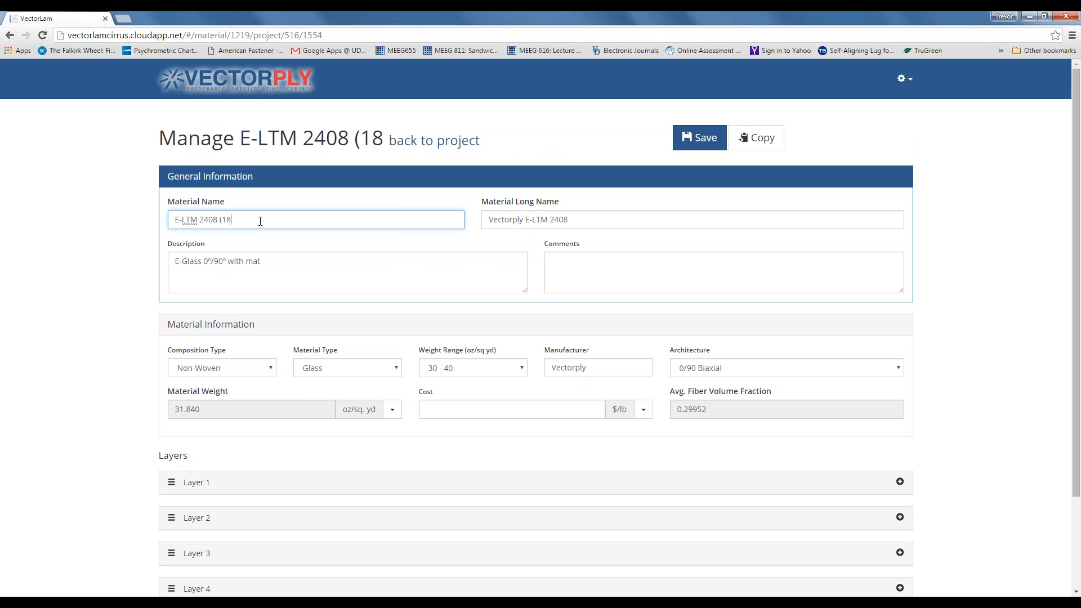
text( FVF)
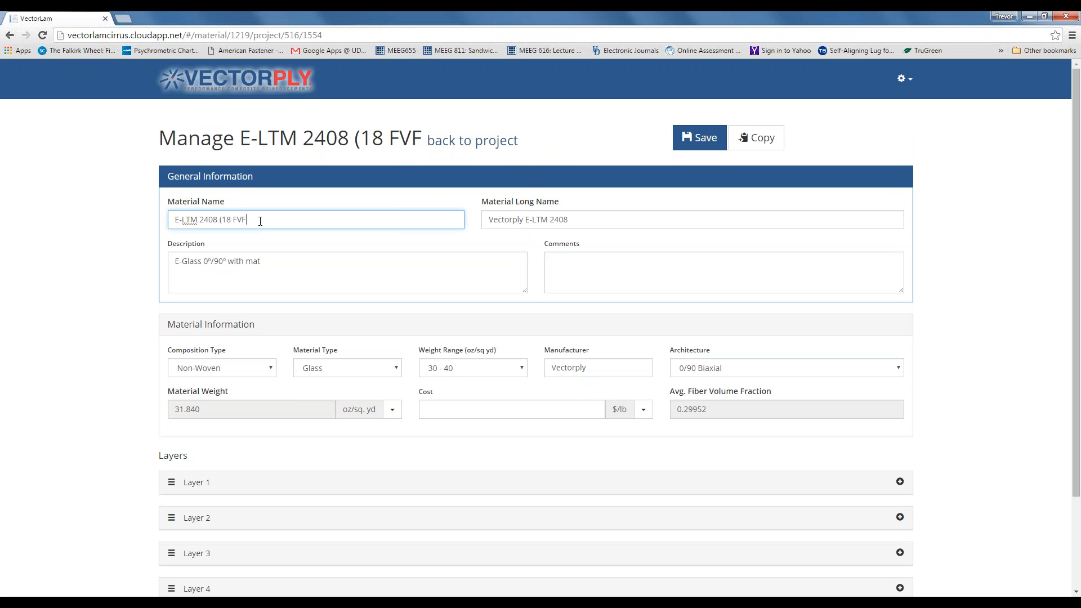
text())
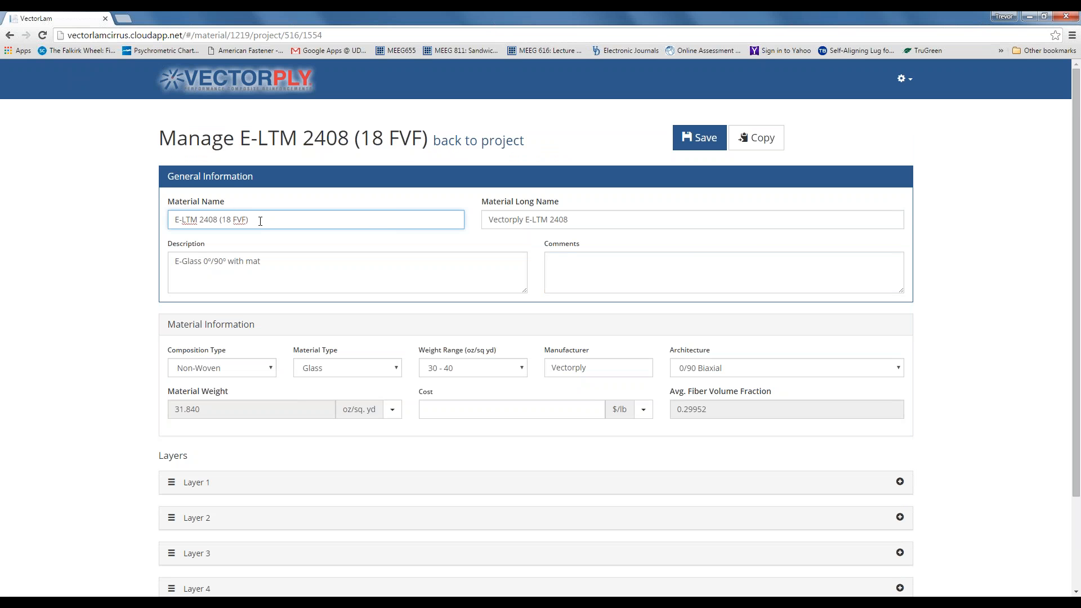
text(%)
click(590, 219)
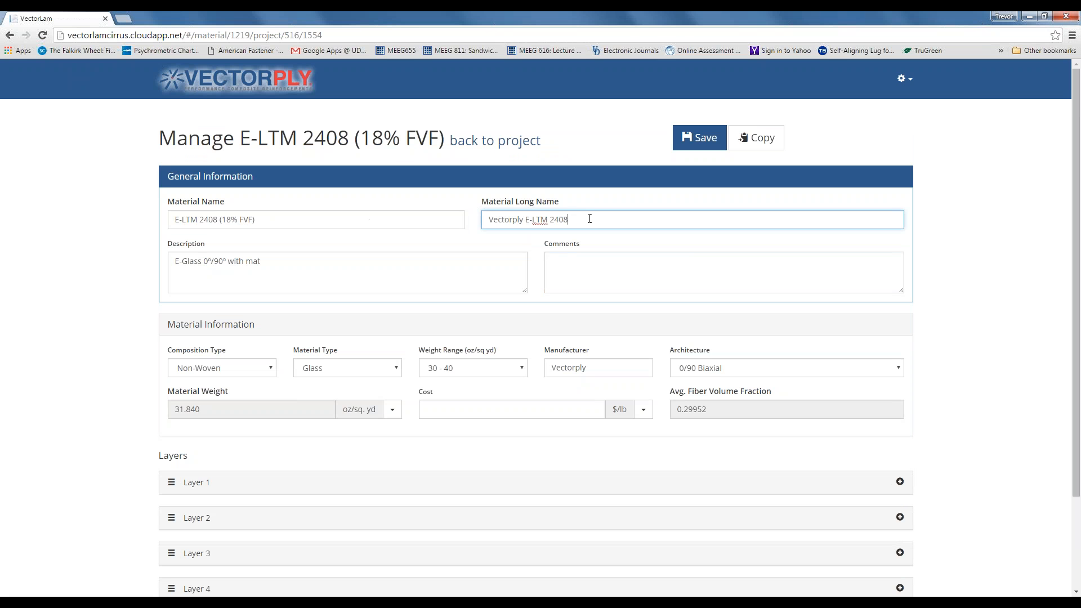
text((18% FVF))
- Add the comment 'Changed fiber volume fraction to 18%' to the material
click(587, 282)
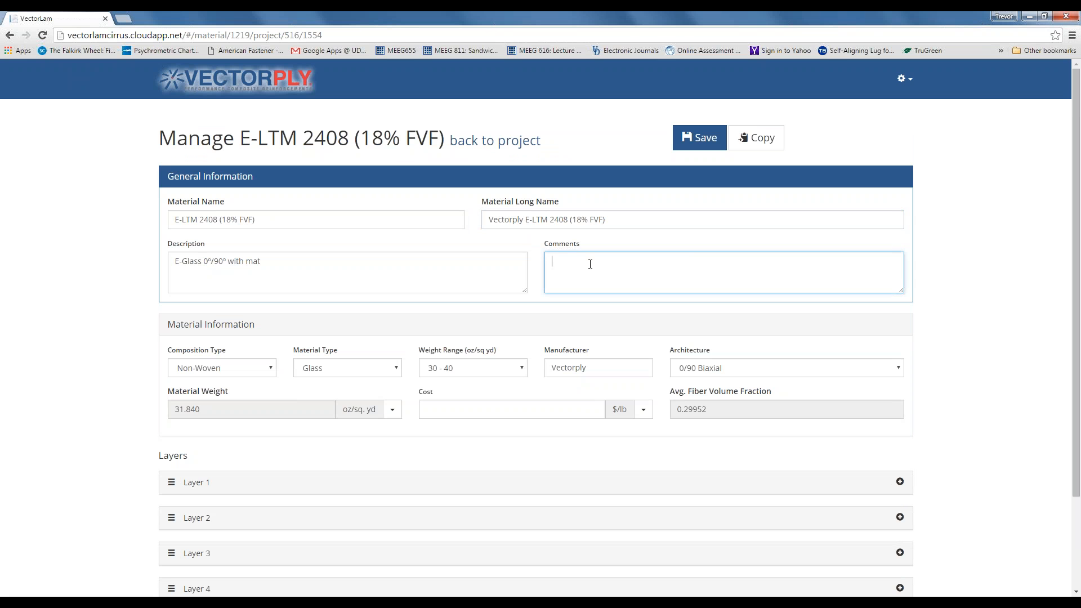
text(Changed fiber volume fraction to )
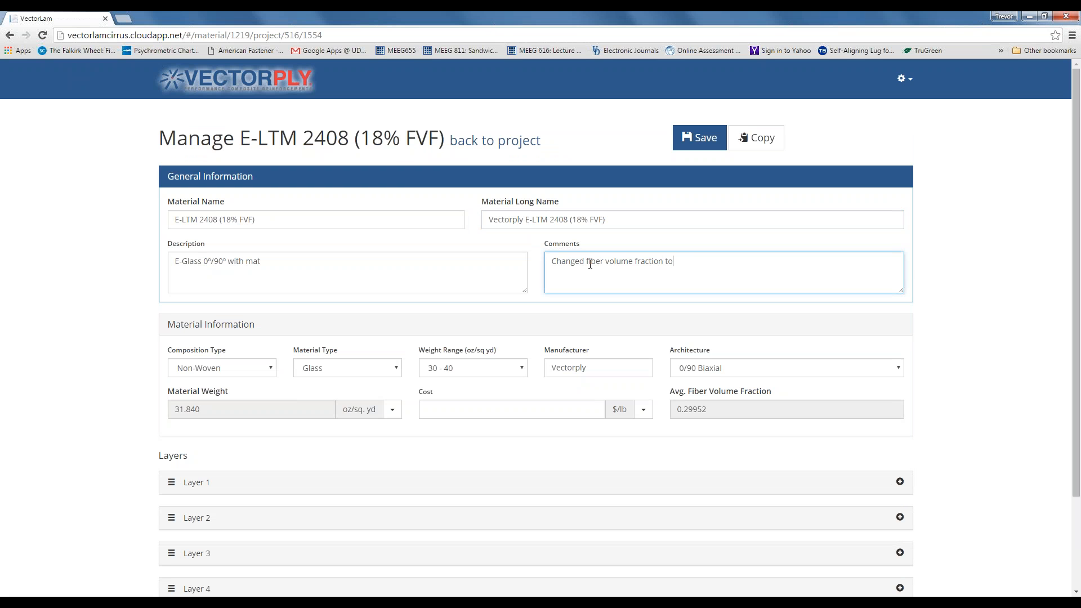
text(18%)
scroll(720, 403, down, 1)
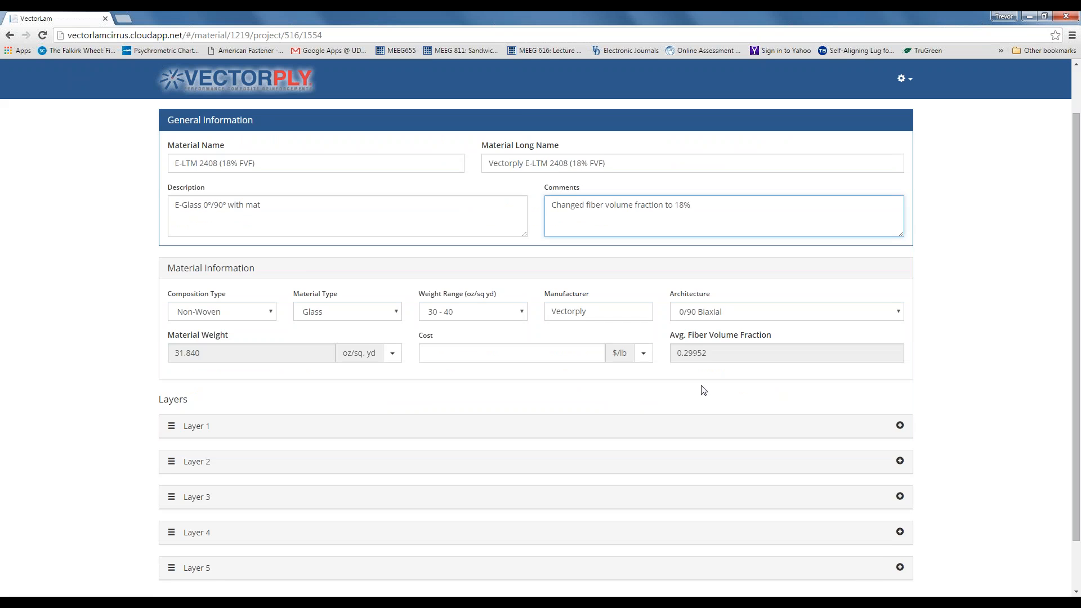
scroll(437, 387, down, 1)
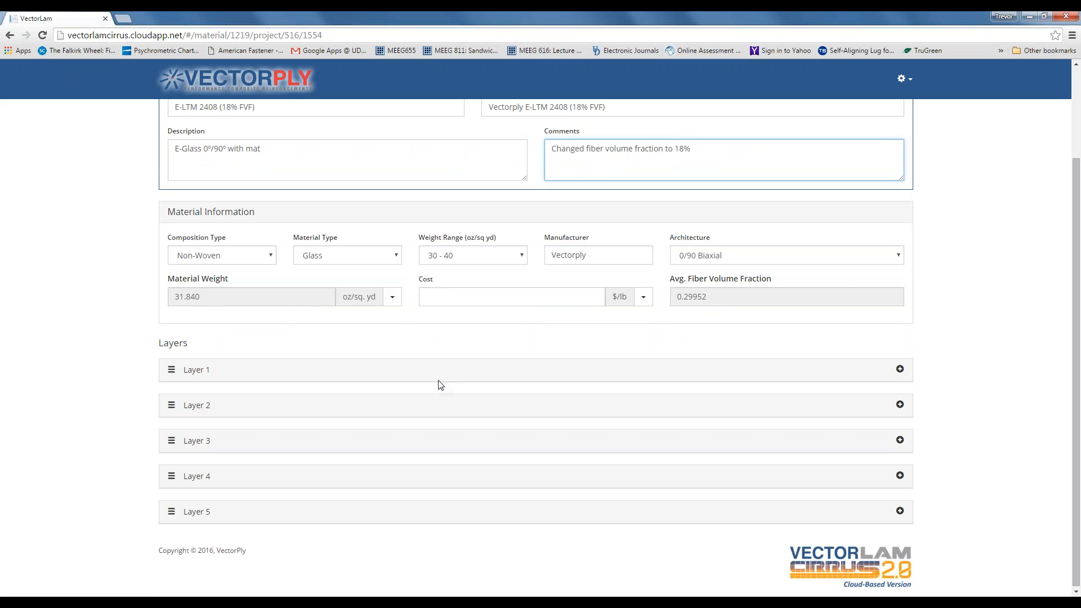
scroll(446, 379, down, 1)
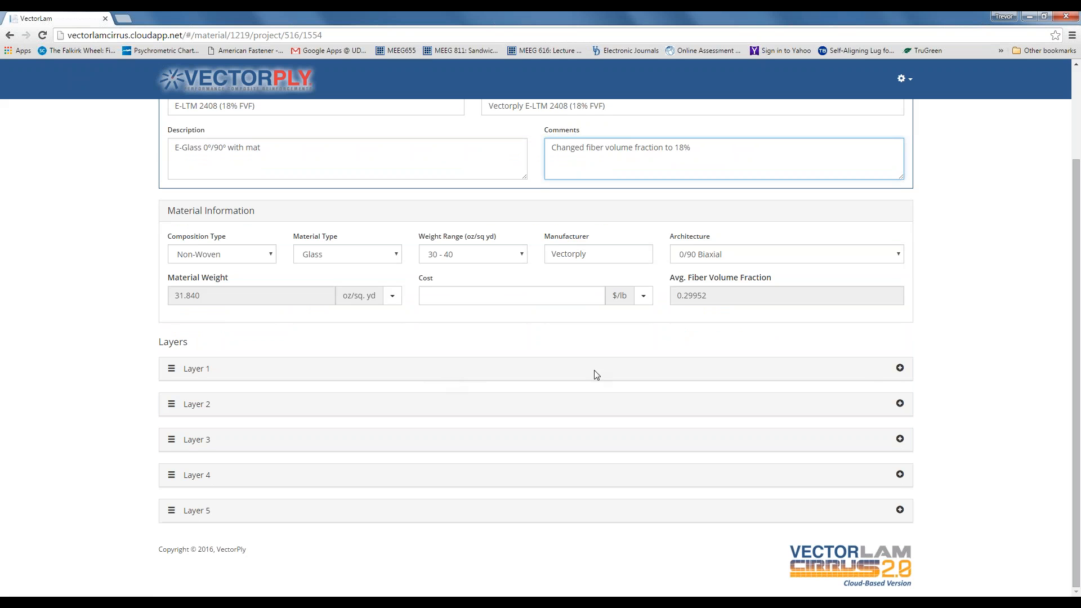
- Expand Layers 1, 3 and 5 and select Layer 1's fiber volume fraction field
click(900, 370)
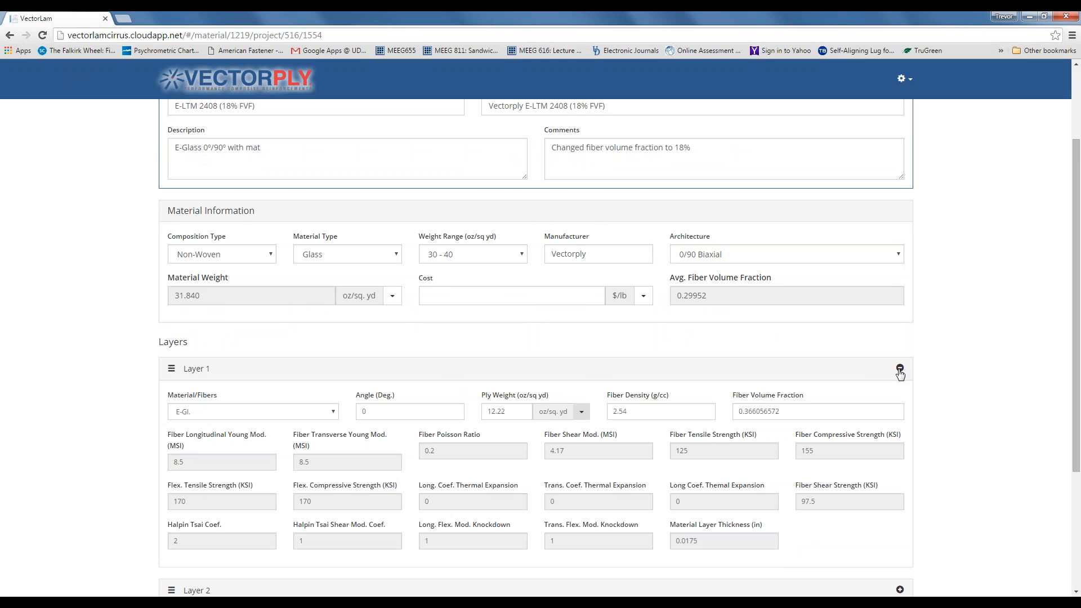
scroll(723, 376, down, 2)
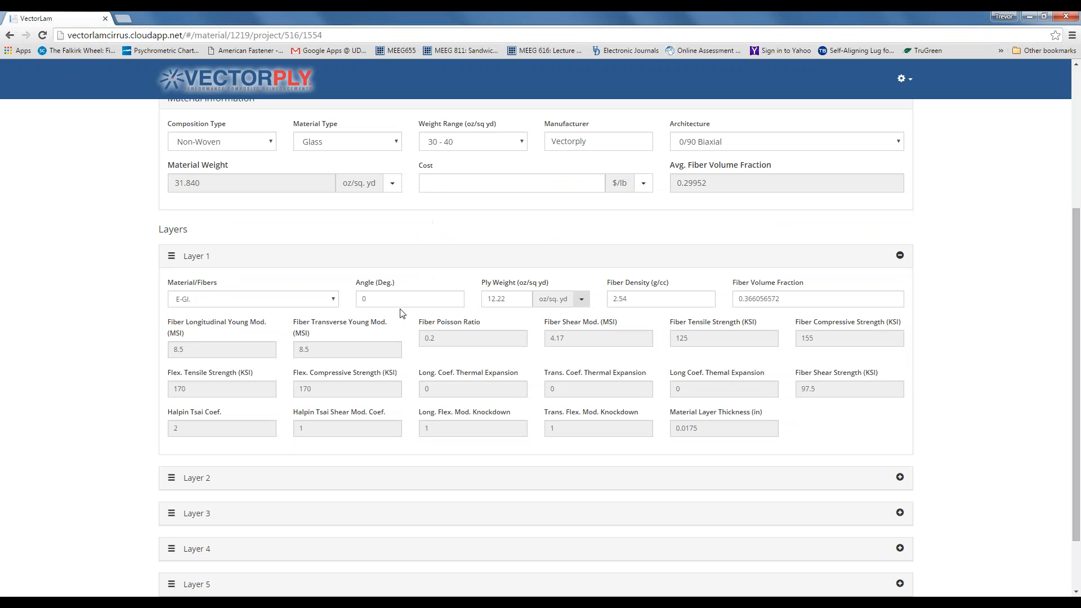
scroll(399, 242, down, 2)
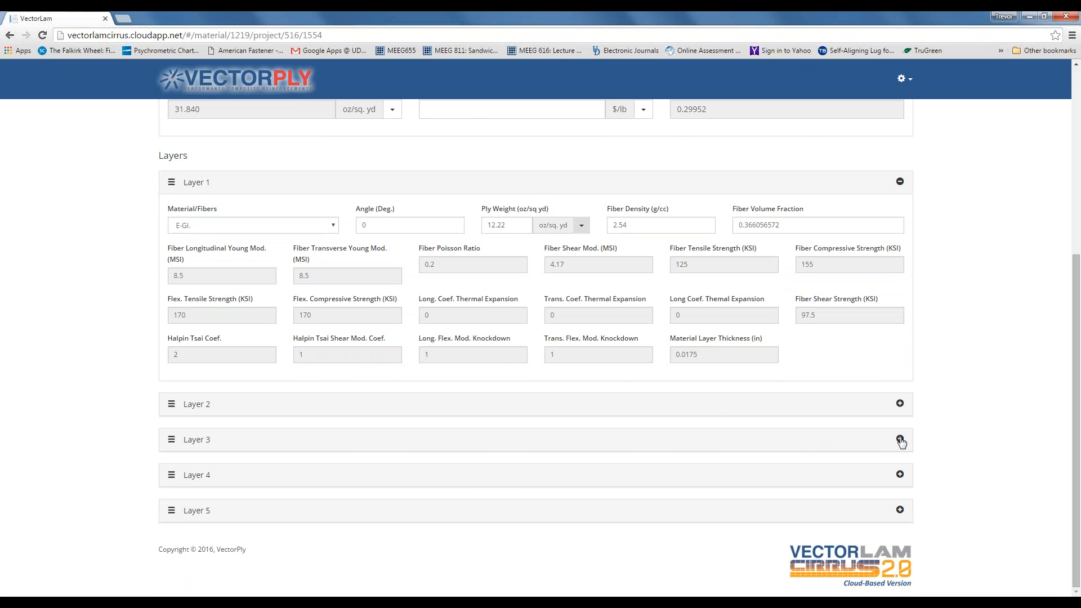
click(900, 439)
scroll(584, 401, down, 2)
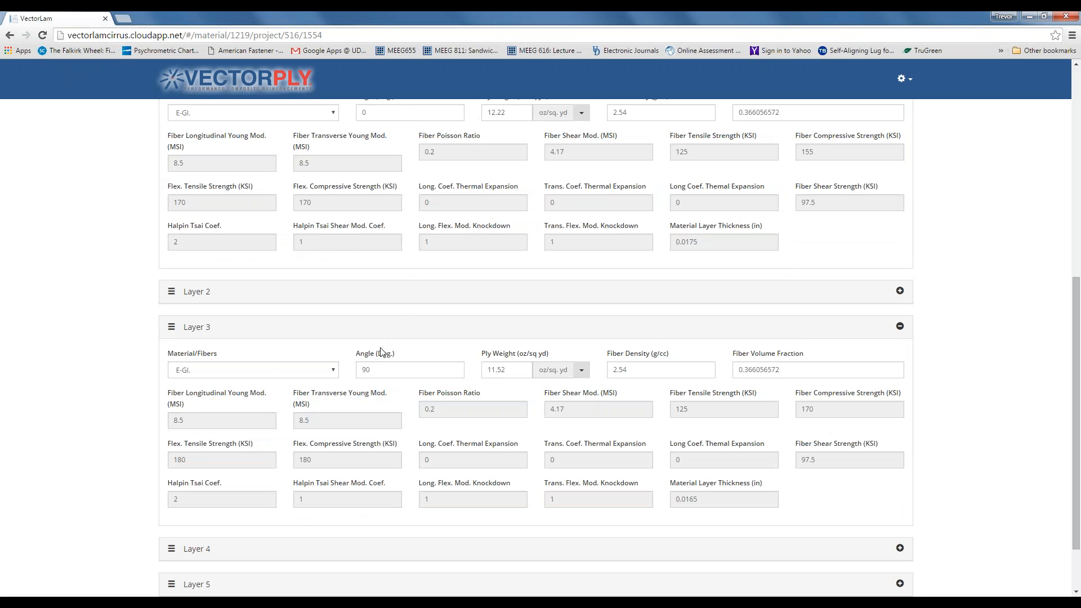
scroll(750, 367, down, 1)
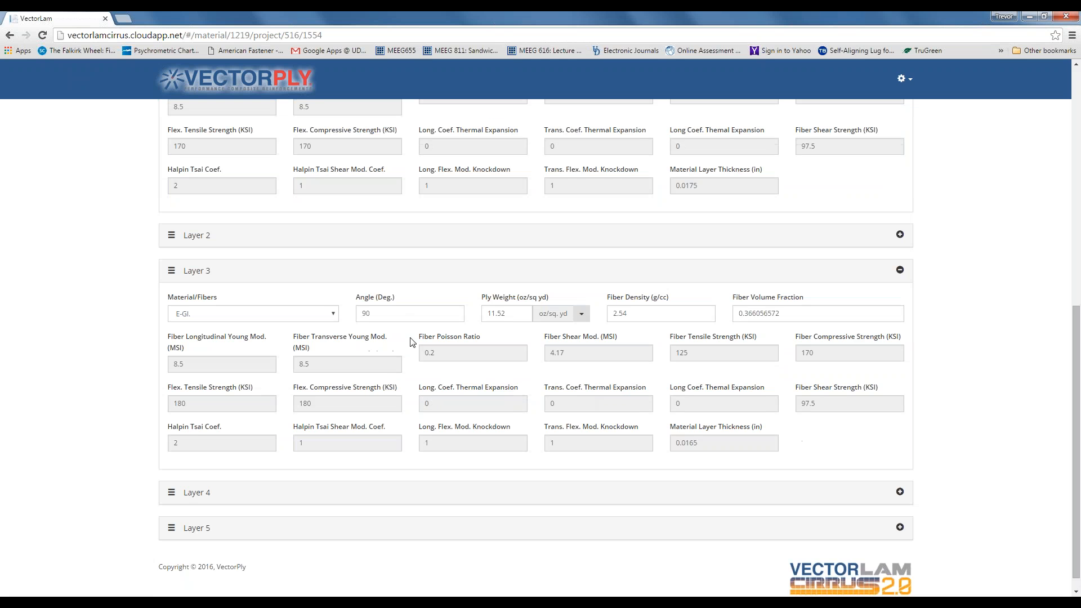
scroll(410, 342, down, 1)
click(900, 510)
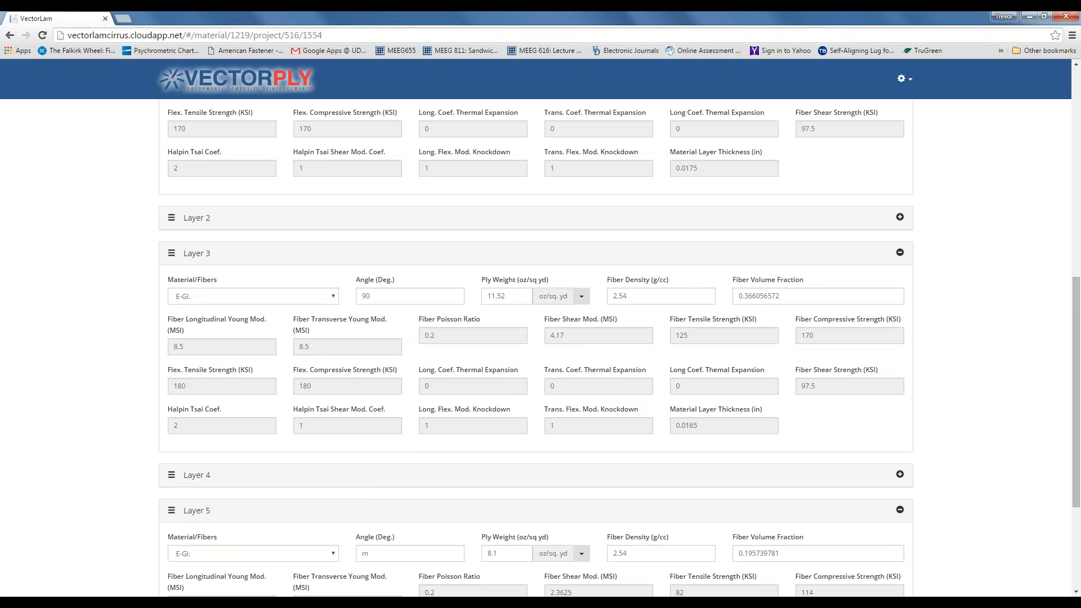
scroll(625, 519, down, 1)
scroll(624, 518, down, 1)
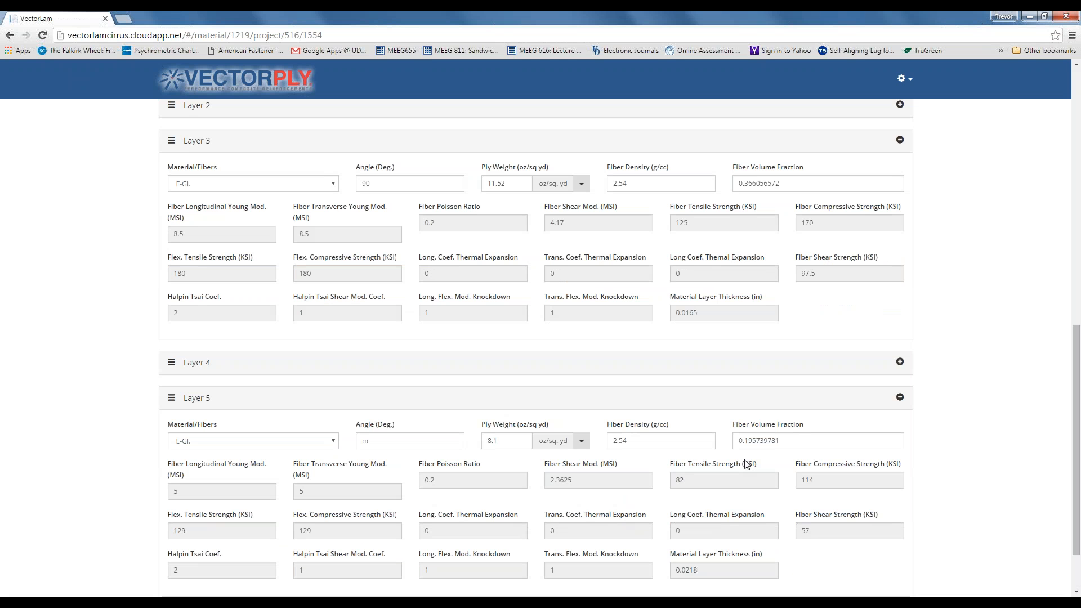
scroll(786, 439, up, 4)
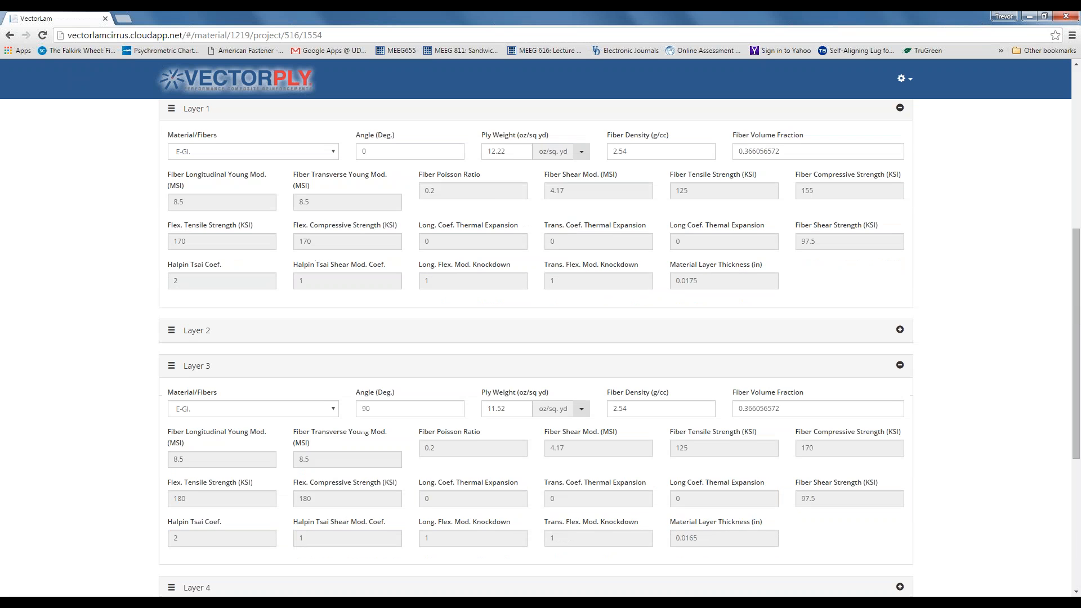
scroll(777, 445, up, 5)
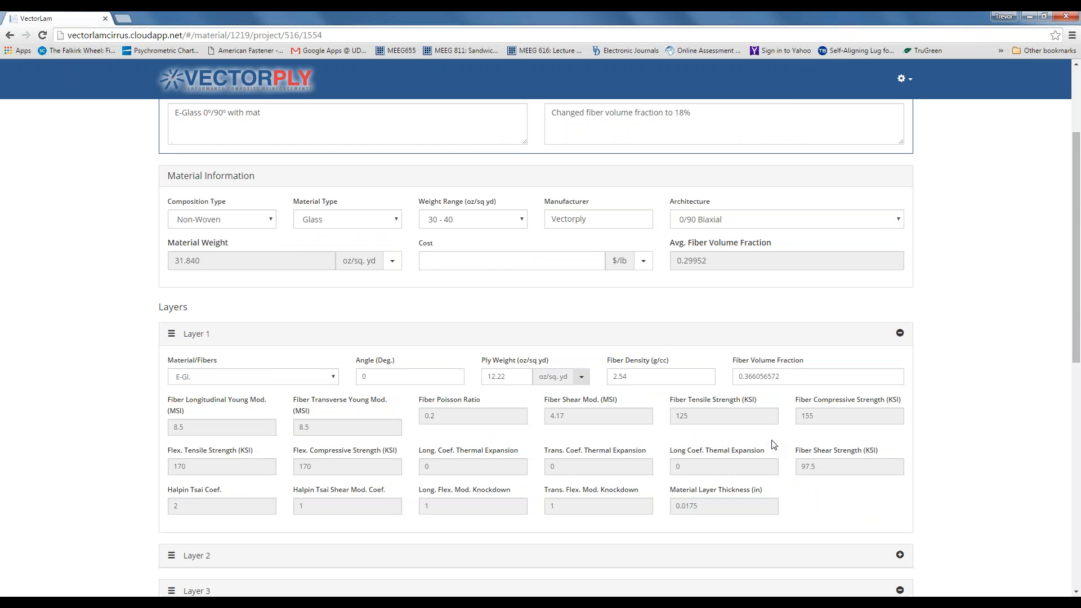
scroll(772, 439, up, 2)
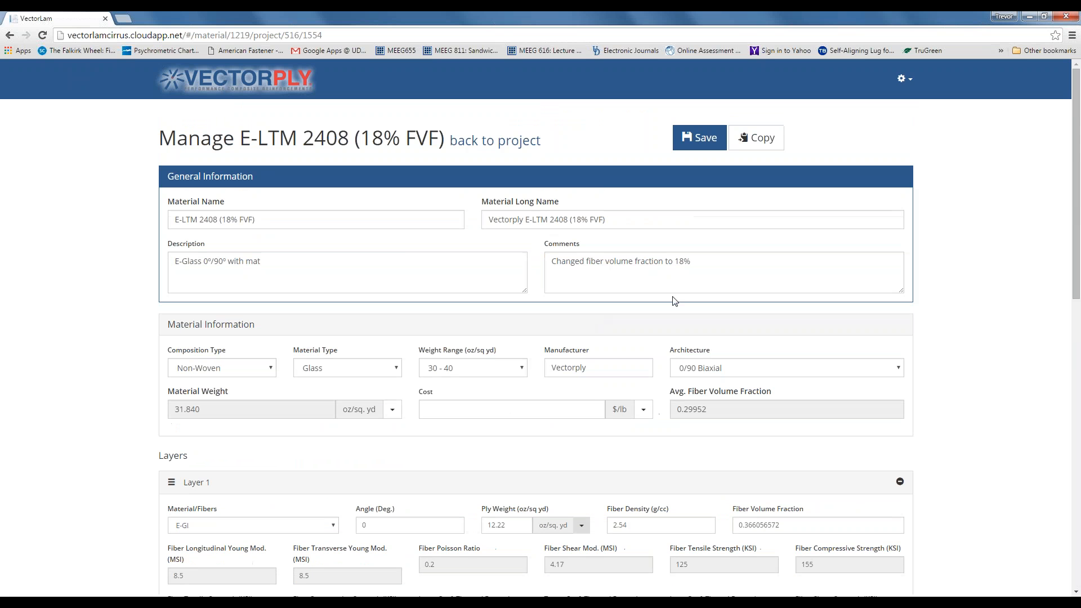
scroll(676, 332, down, 3)
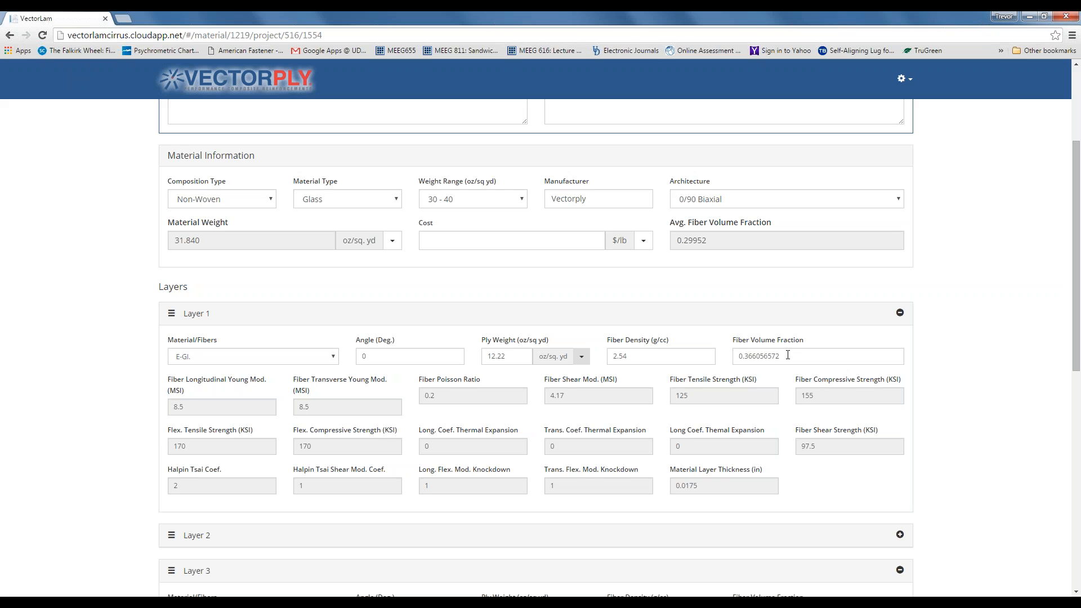
click(788, 354)
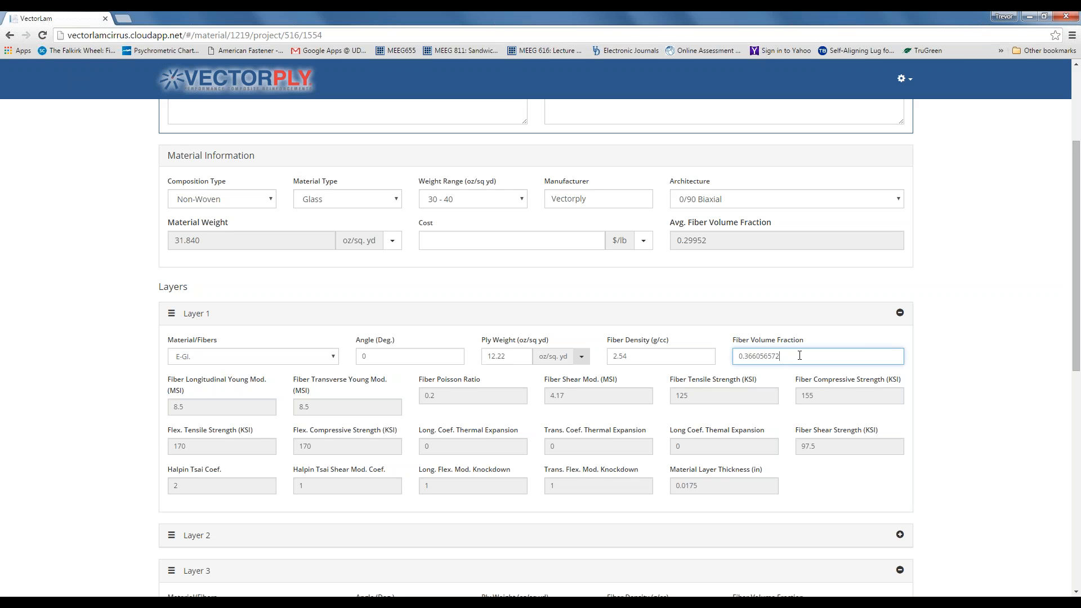
- Change the fiber volume fraction of Layers 1, 3 and 5 to 0.18 and save the material
drag(781, 356, 749, 360)
text(18)
scroll(791, 356, down, 1)
scroll(788, 358, down, 2)
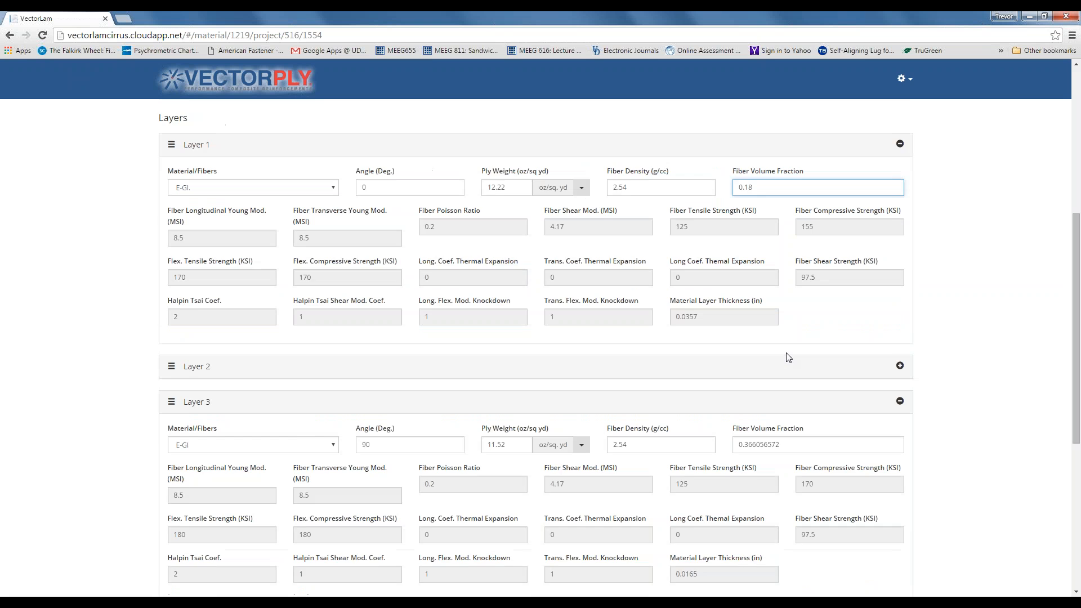
scroll(756, 343, down, 3)
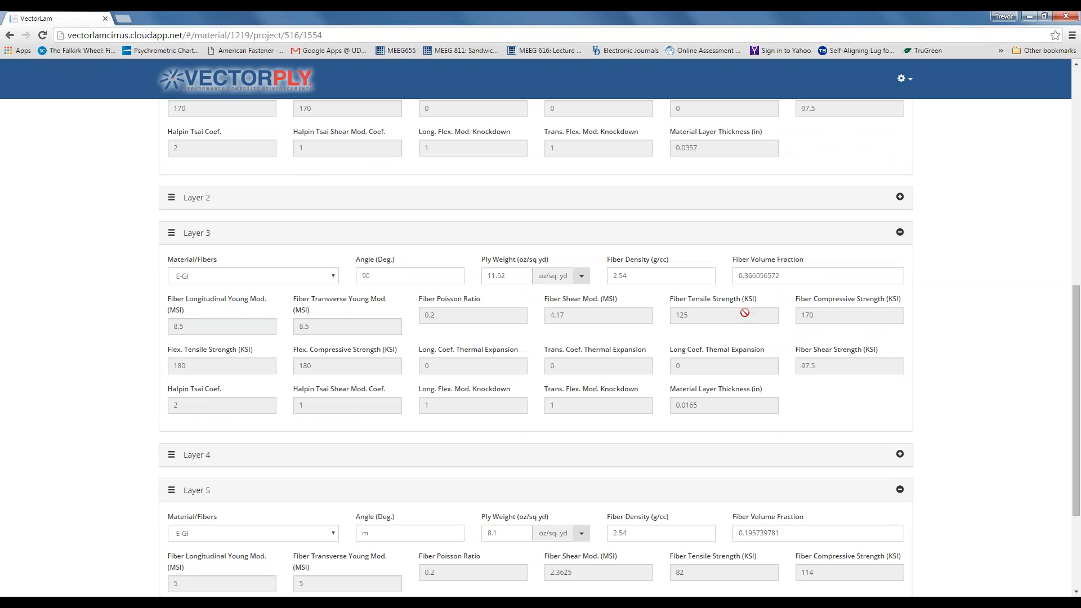
drag(743, 276, 789, 281)
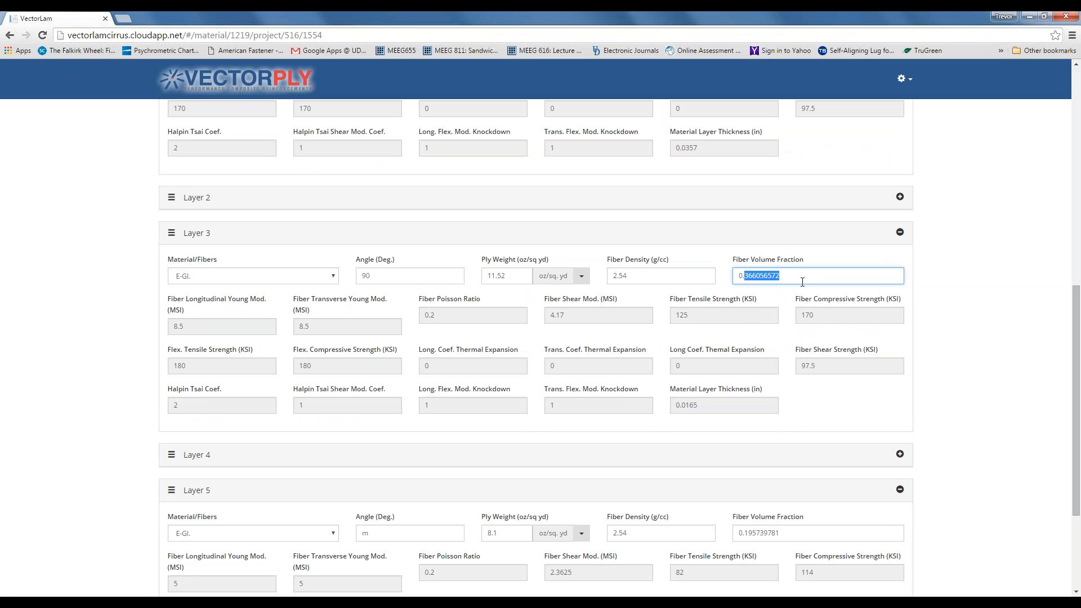
text(18)
scroll(814, 412, down, 2)
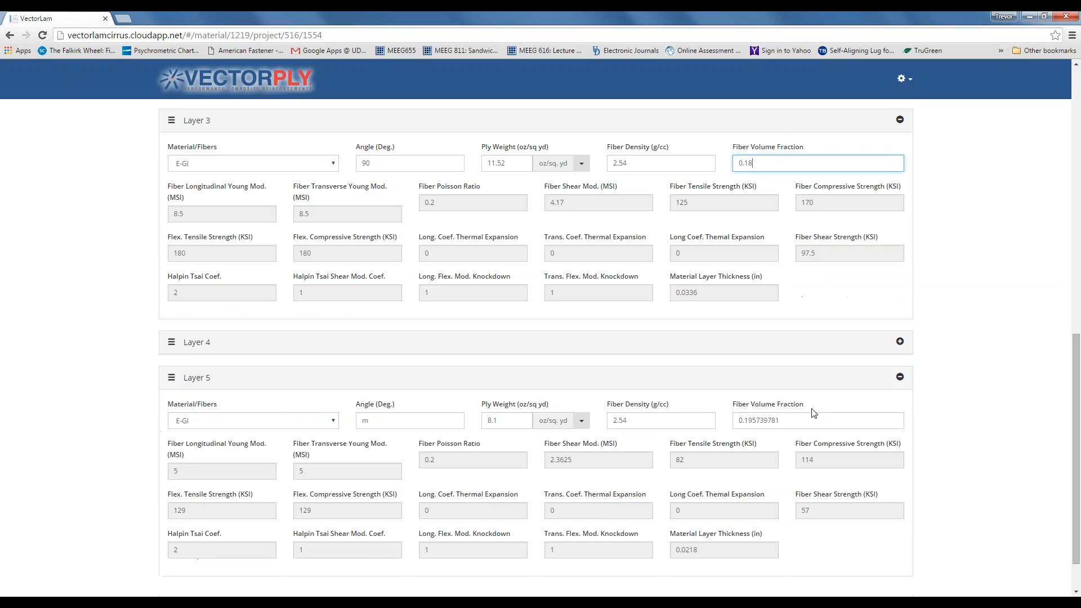
scroll(813, 412, down, 1)
drag(783, 367, 748, 367)
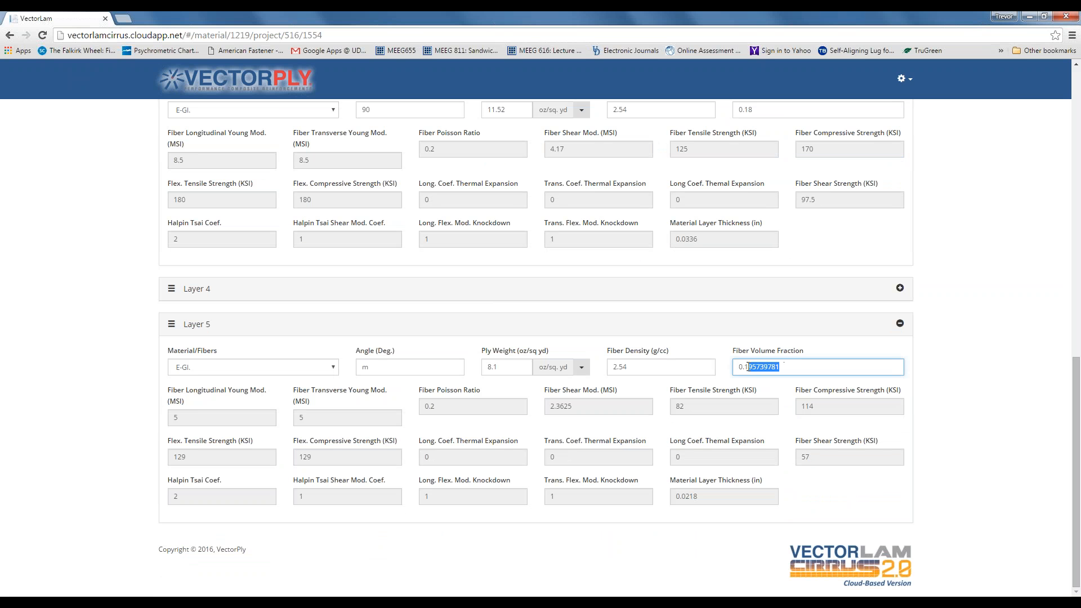
text(8)
scroll(715, 502, up, 15)
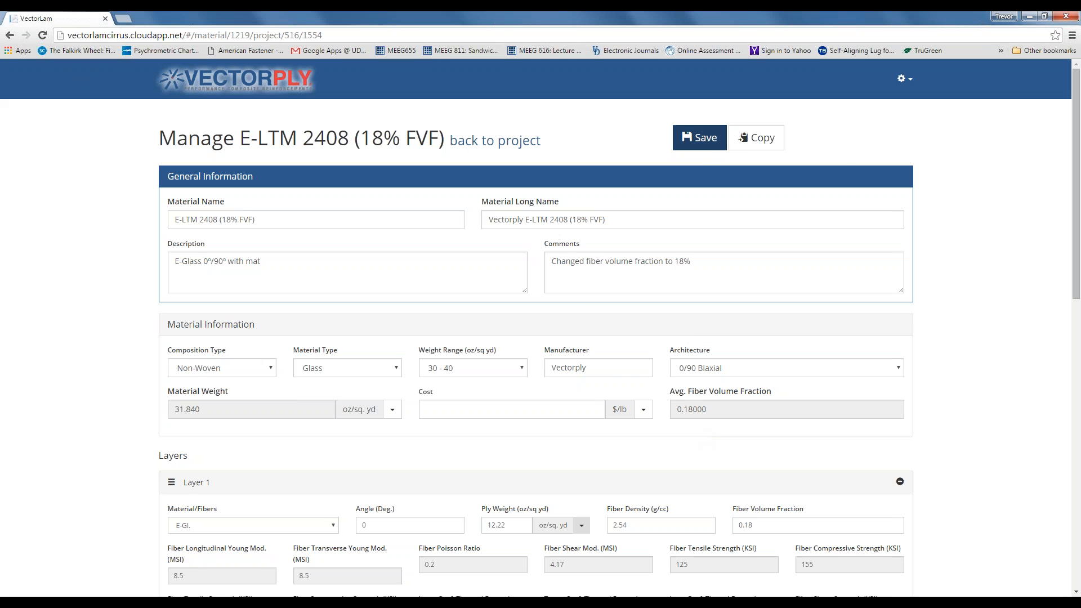
click(699, 141)
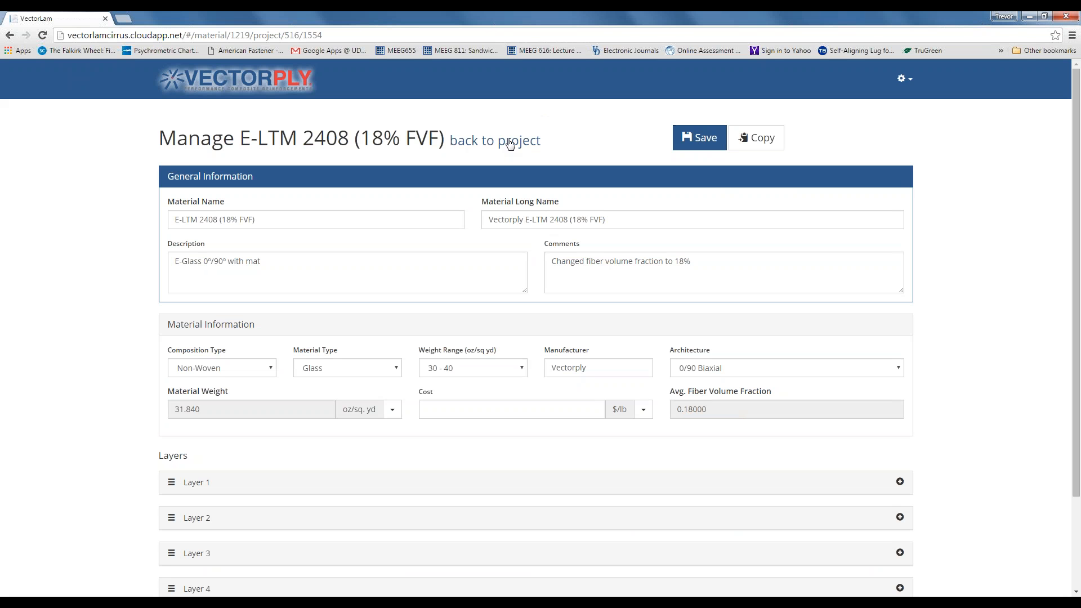
- Return to the project and make Bottom Skin 1 the current laminate
click(504, 146)
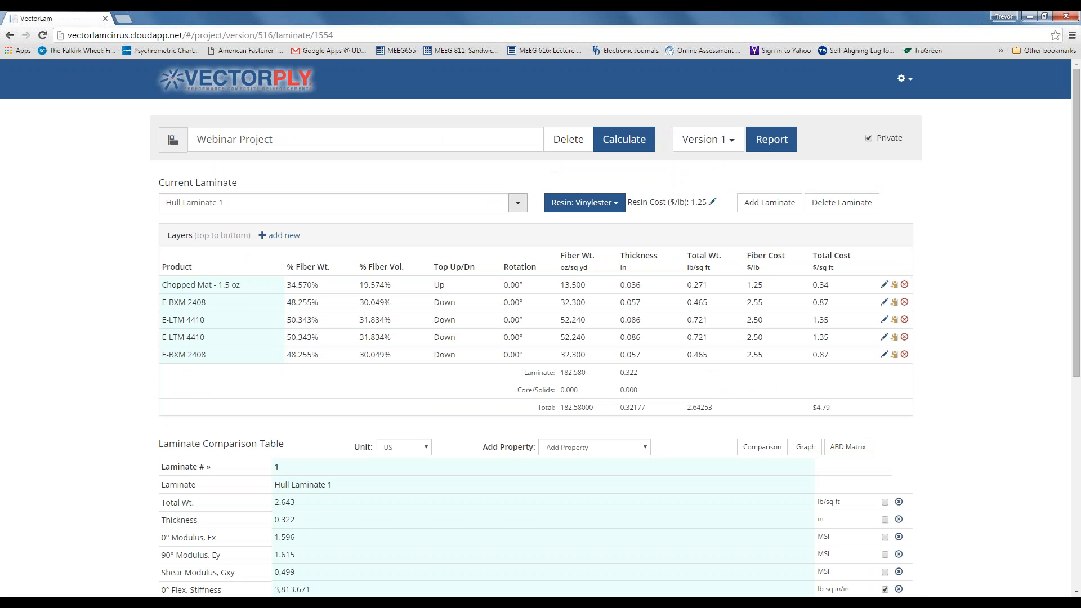
click(518, 203)
click(505, 265)
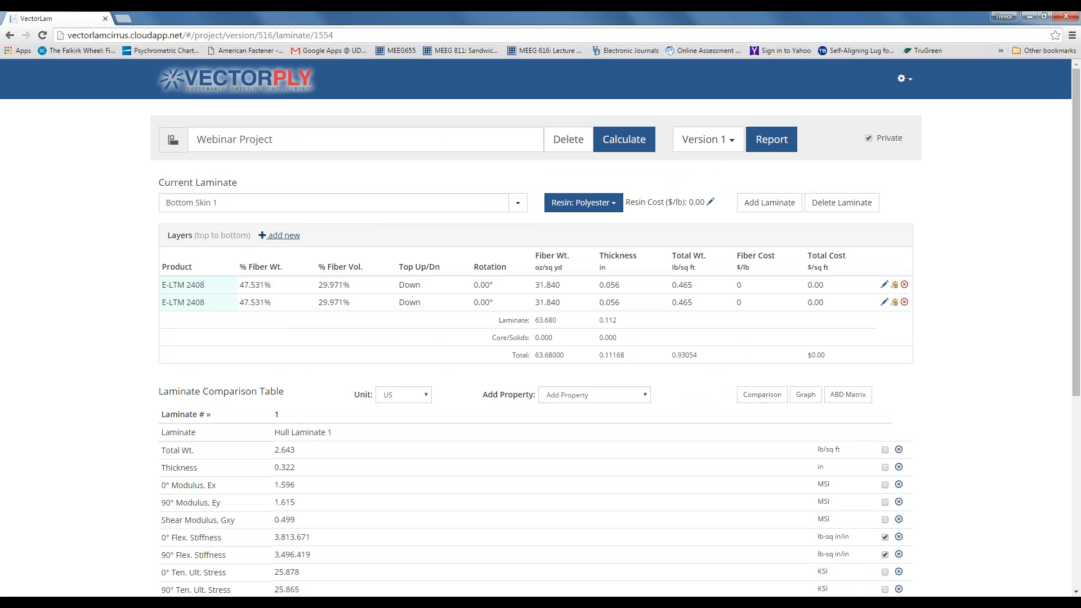
- Add two E-LTM 2408 (18% FVF) plies to Bottom Skin 1 and begin deleting layer 1
click(280, 236)
click(460, 124)
text(2)
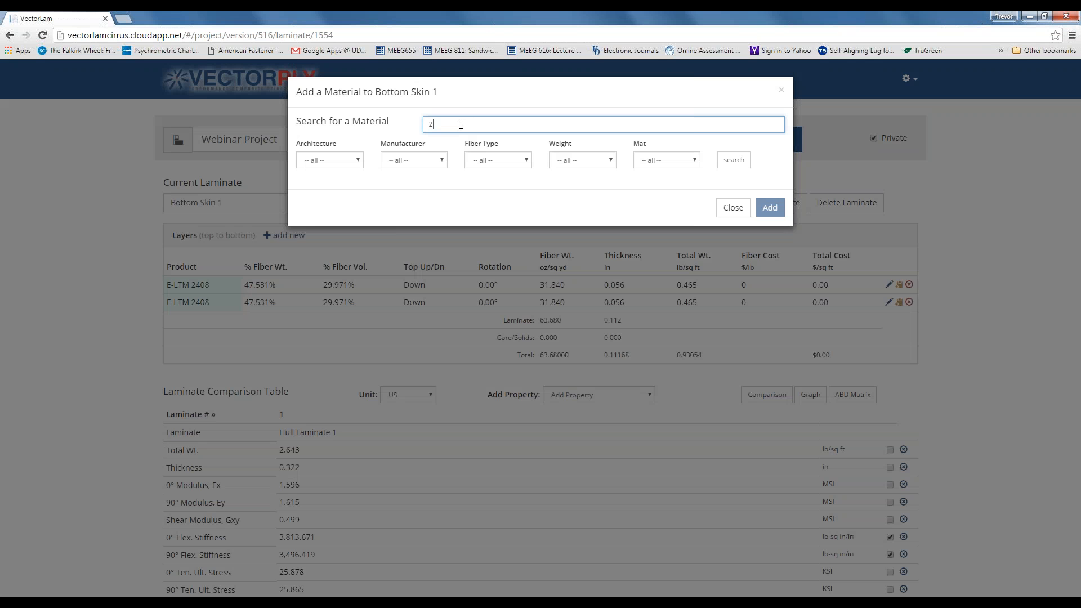
text(408)
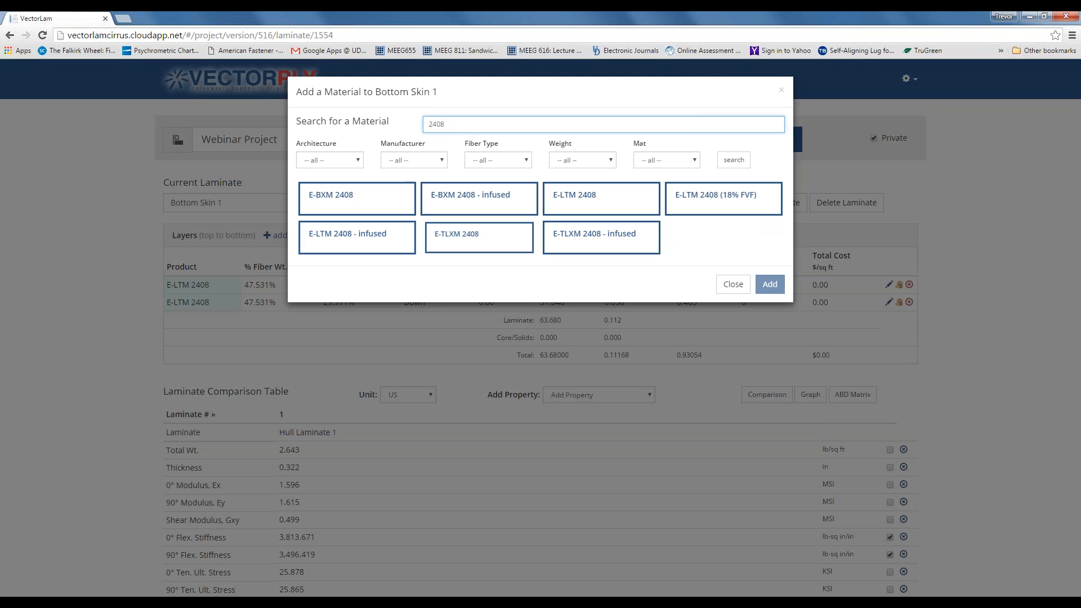
click(713, 218)
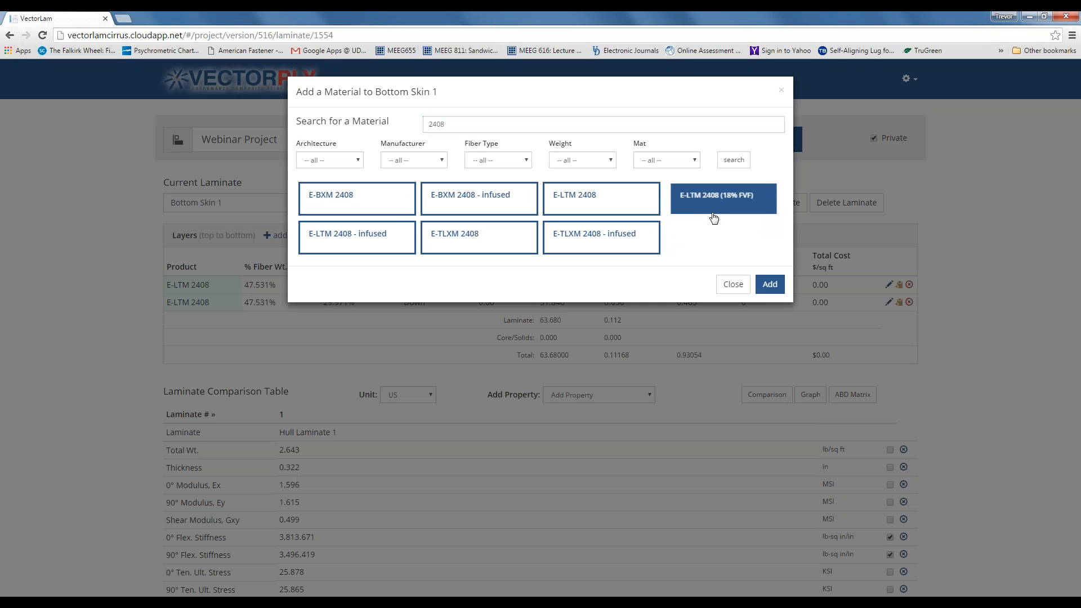
click(769, 286)
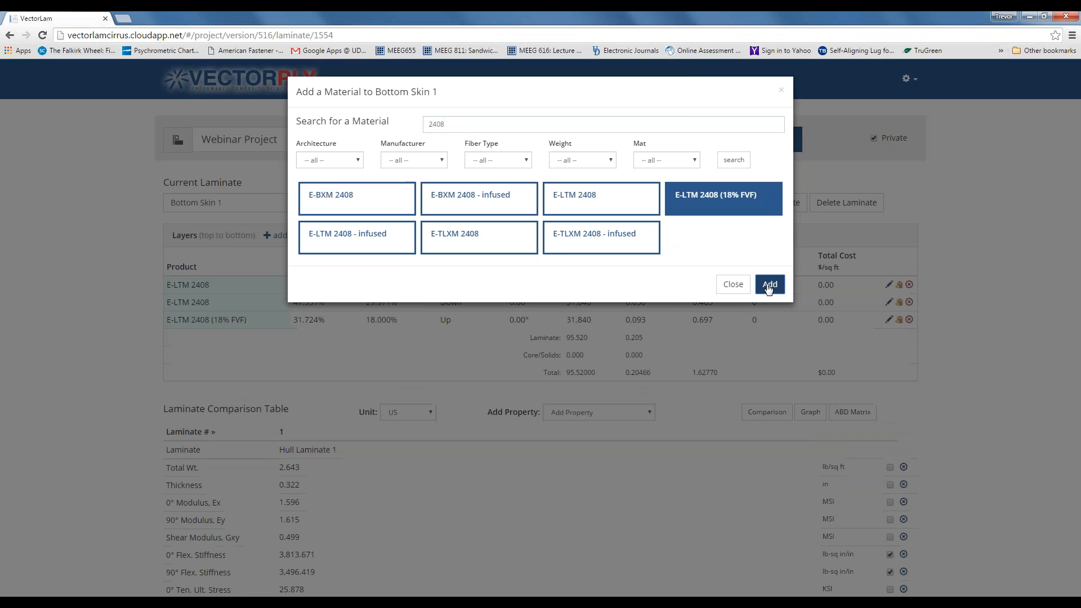
click(770, 286)
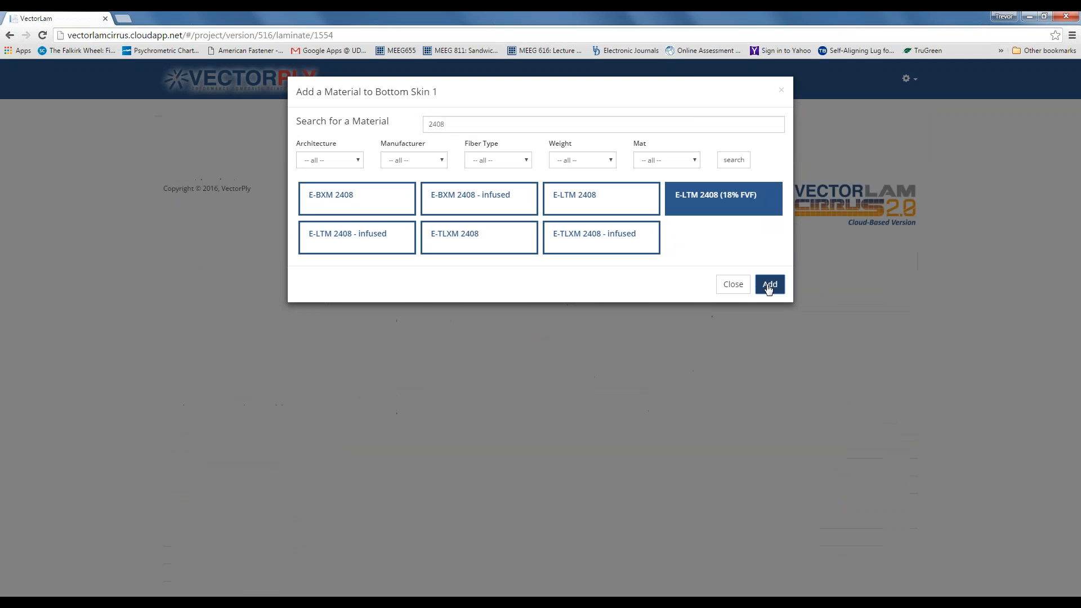
click(734, 285)
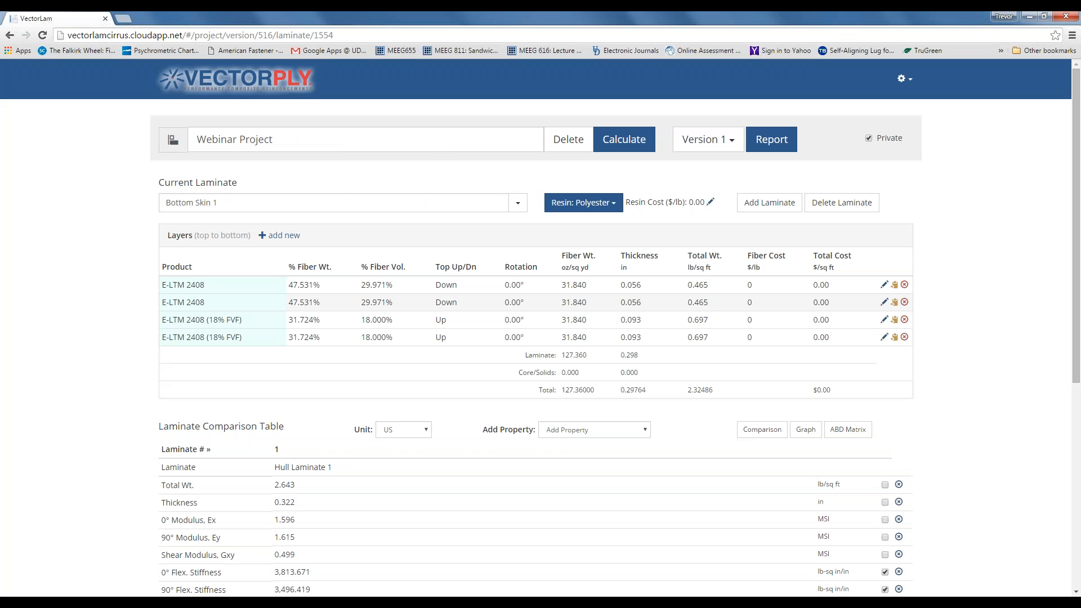
click(905, 285)
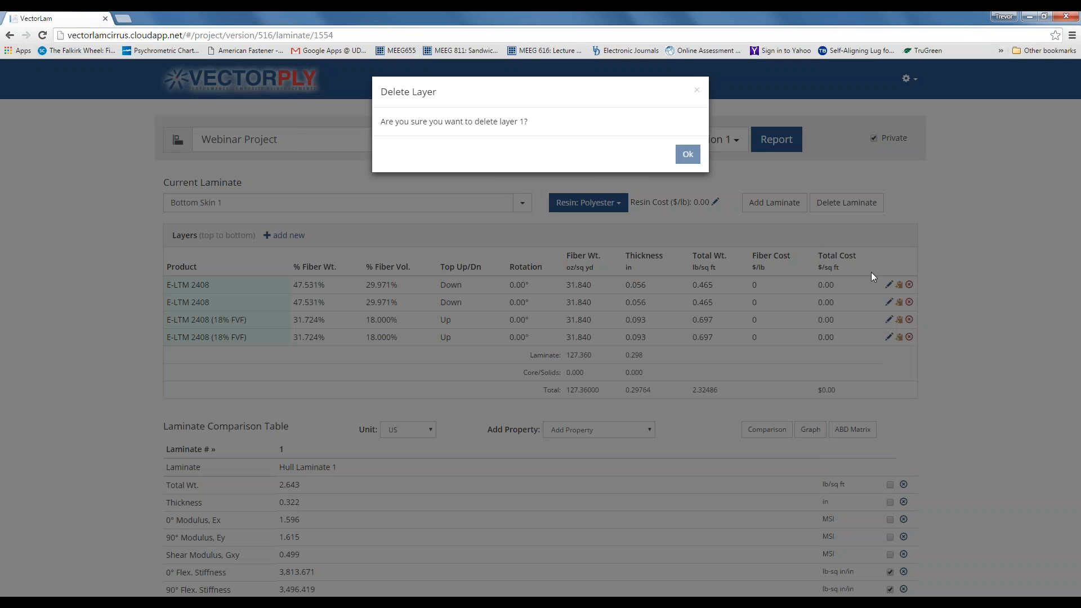
- Remove the two original E-LTM 2408 layers from Bottom Skin 1
key(Return)
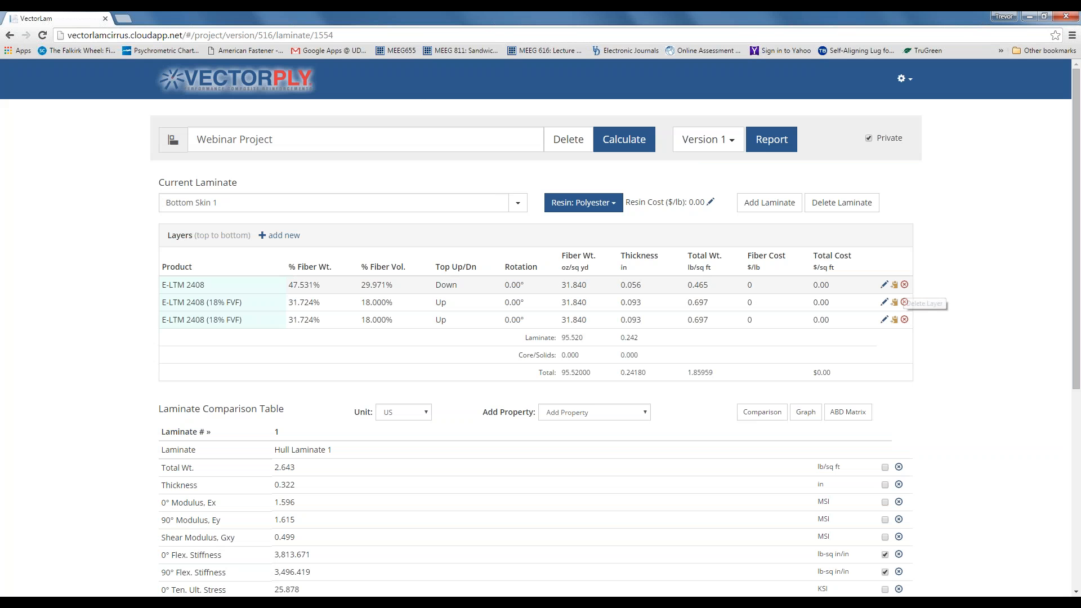
click(905, 303)
key(Return)
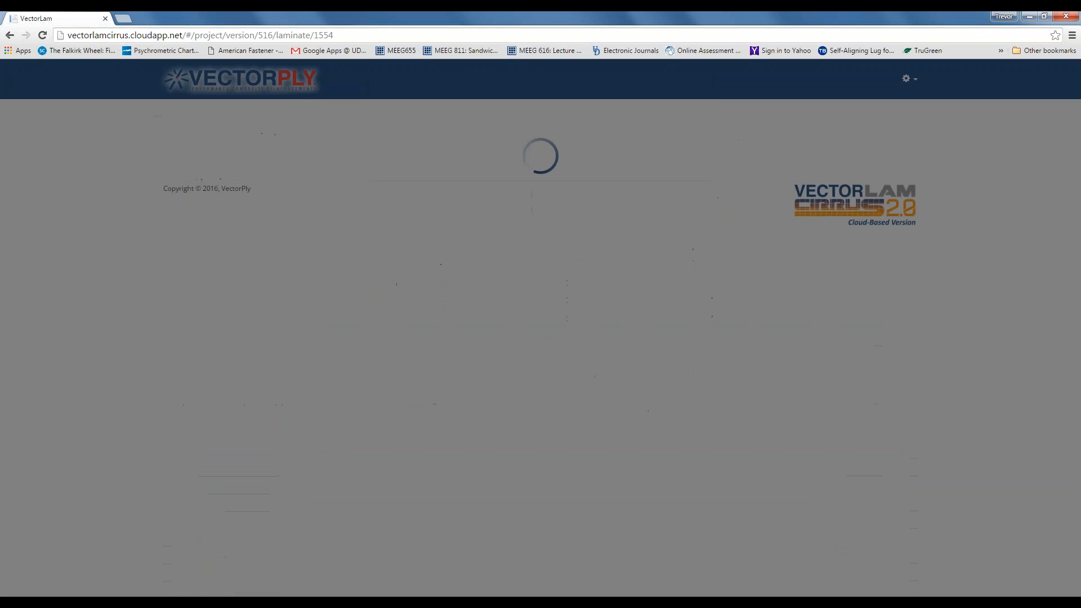
- Set both E-LTM 2408 (18% FVF) layers to Down, save them, and recalculate
click(885, 286)
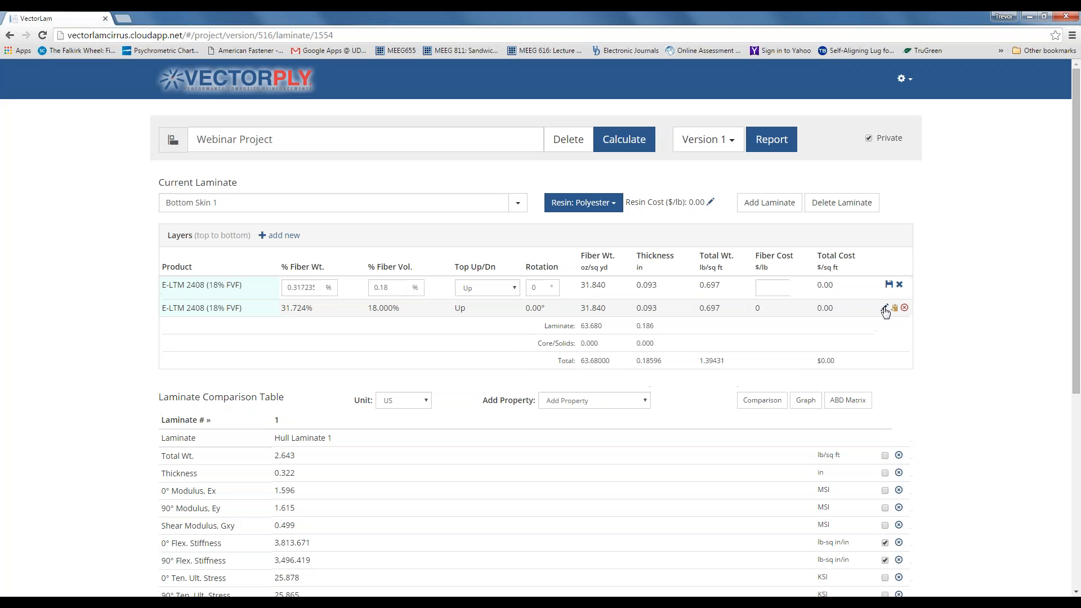
click(885, 307)
click(513, 288)
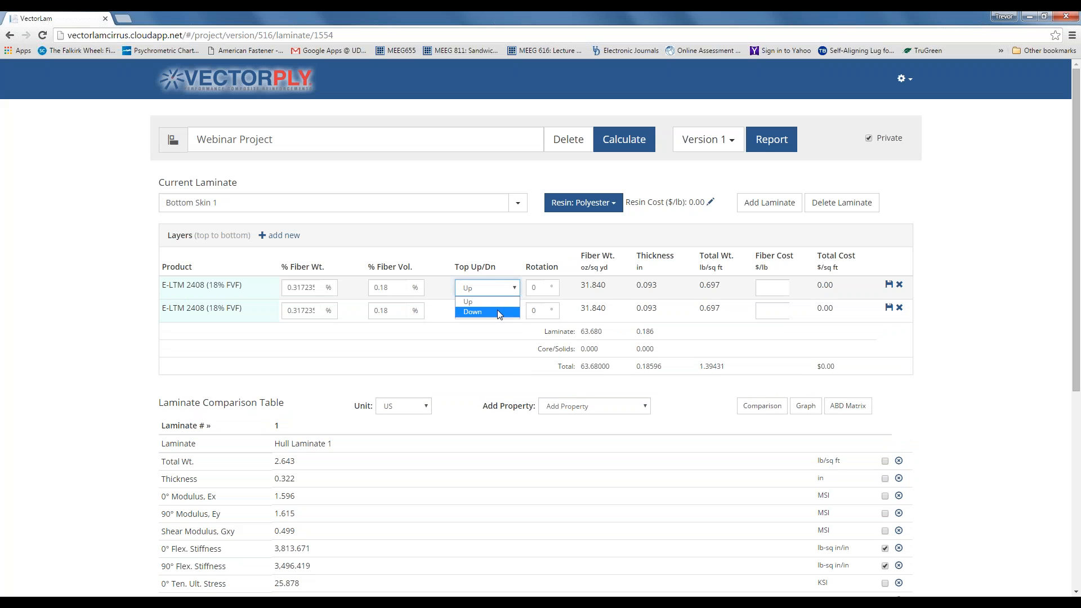
click(490, 312)
click(514, 311)
click(501, 337)
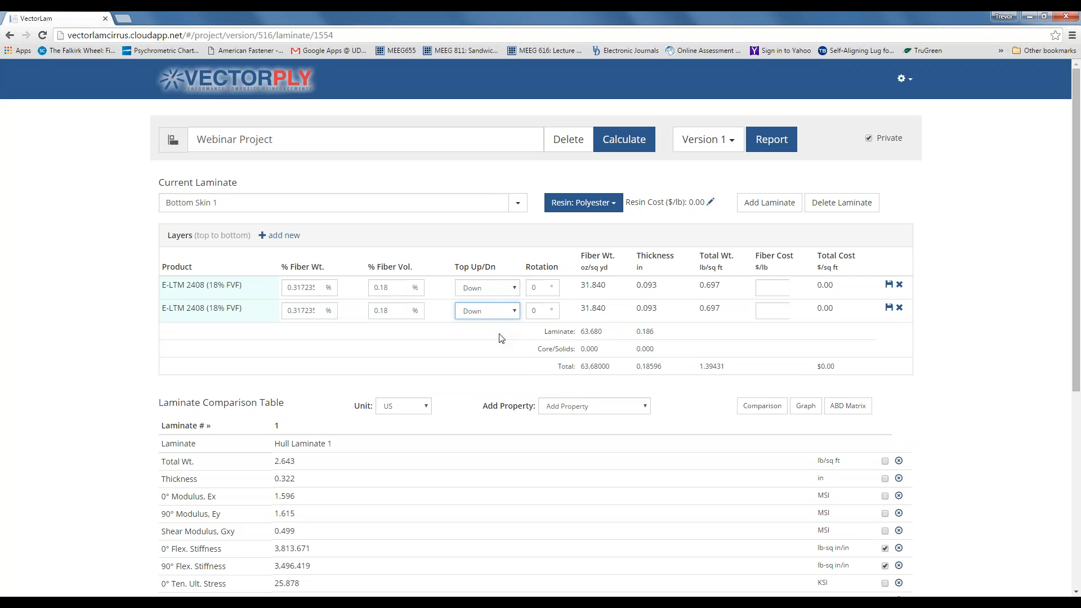
click(888, 285)
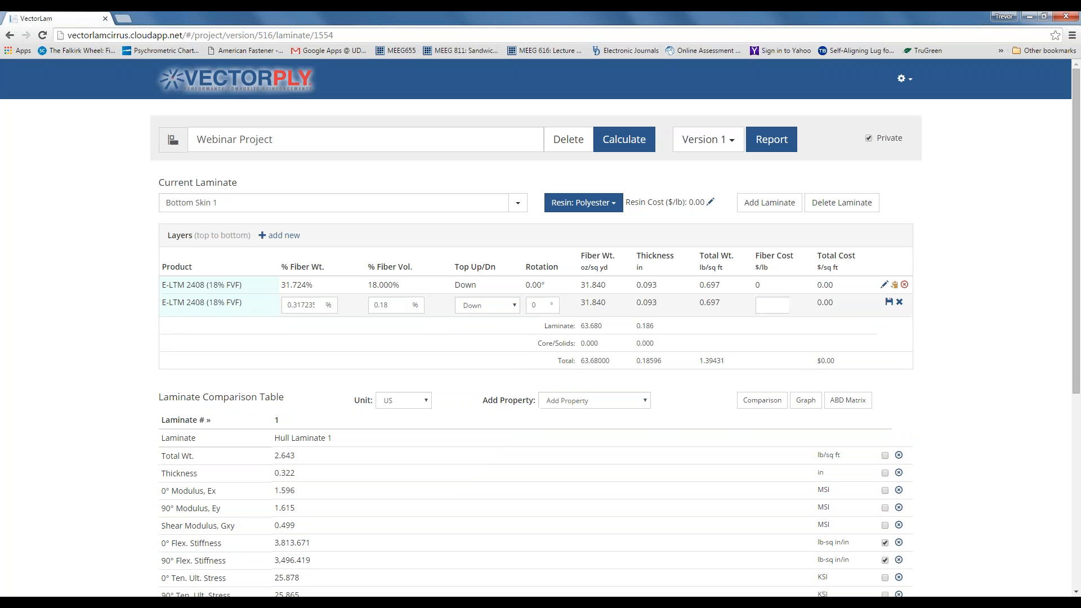
click(890, 301)
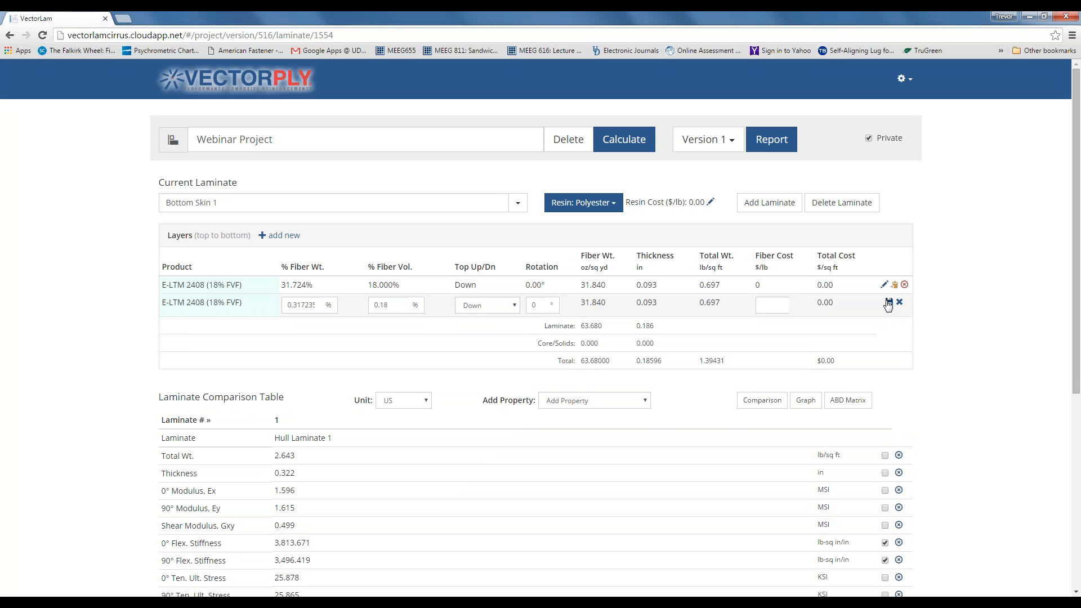
click(625, 150)
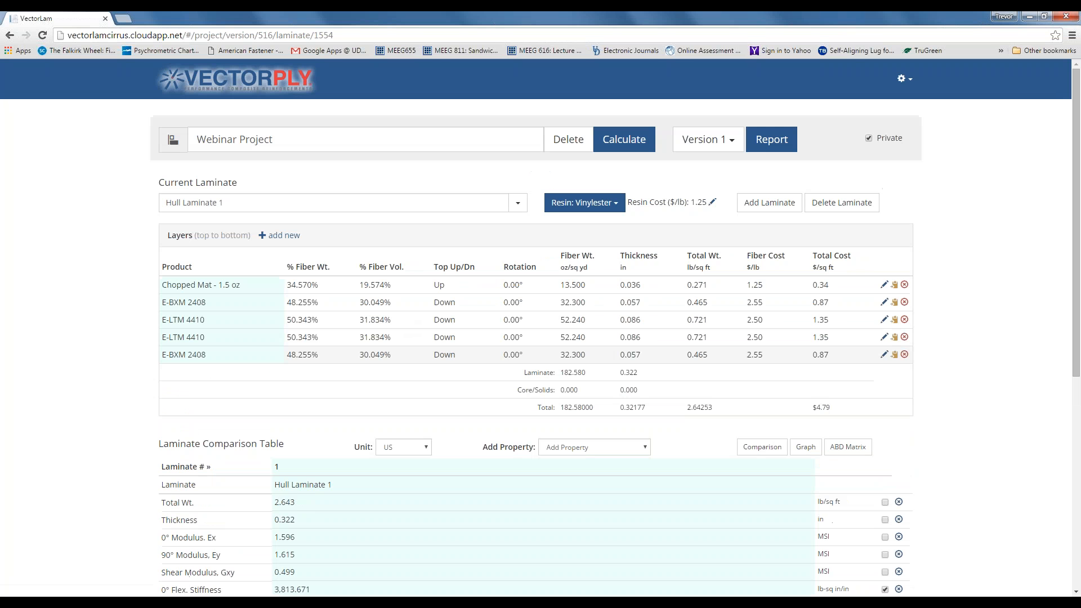
- Make Bottom Skin 1 current and compare it alone, dropping Hull Laminate 1
click(517, 203)
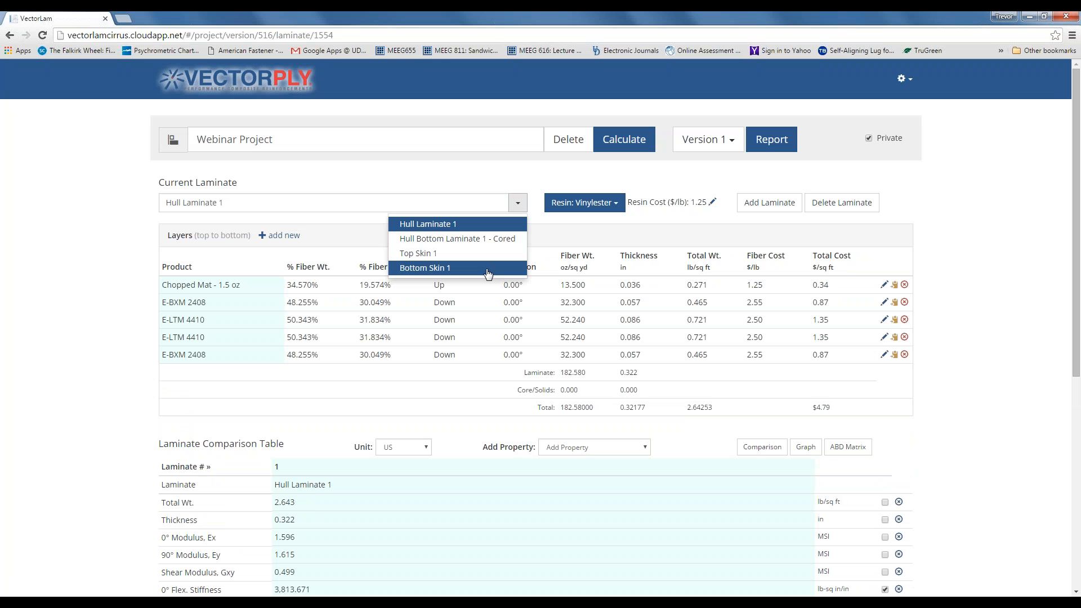
click(488, 269)
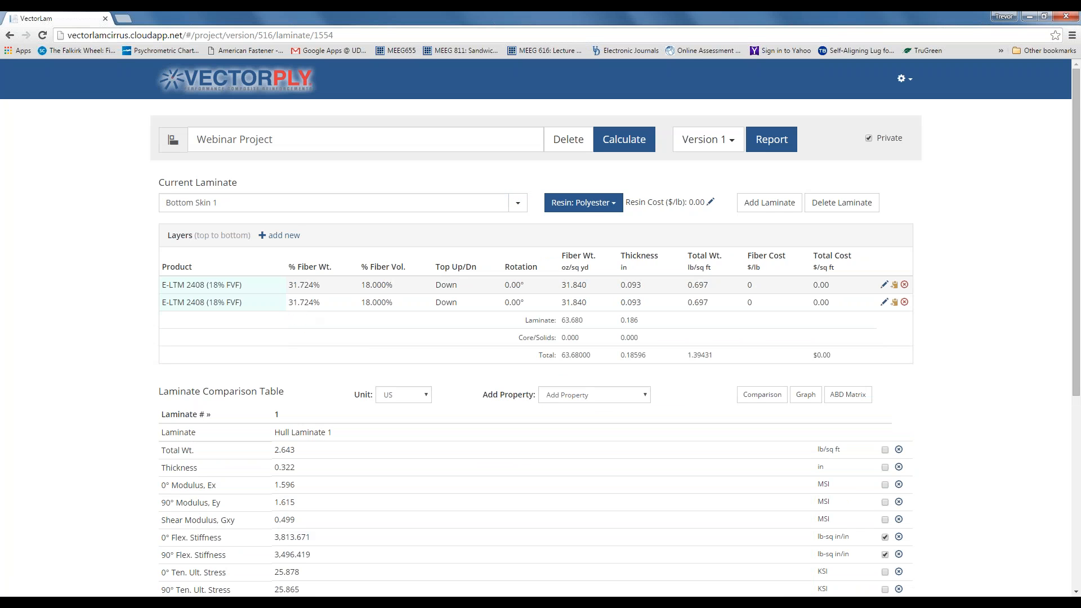
scroll(347, 314, down, 5)
click(591, 517)
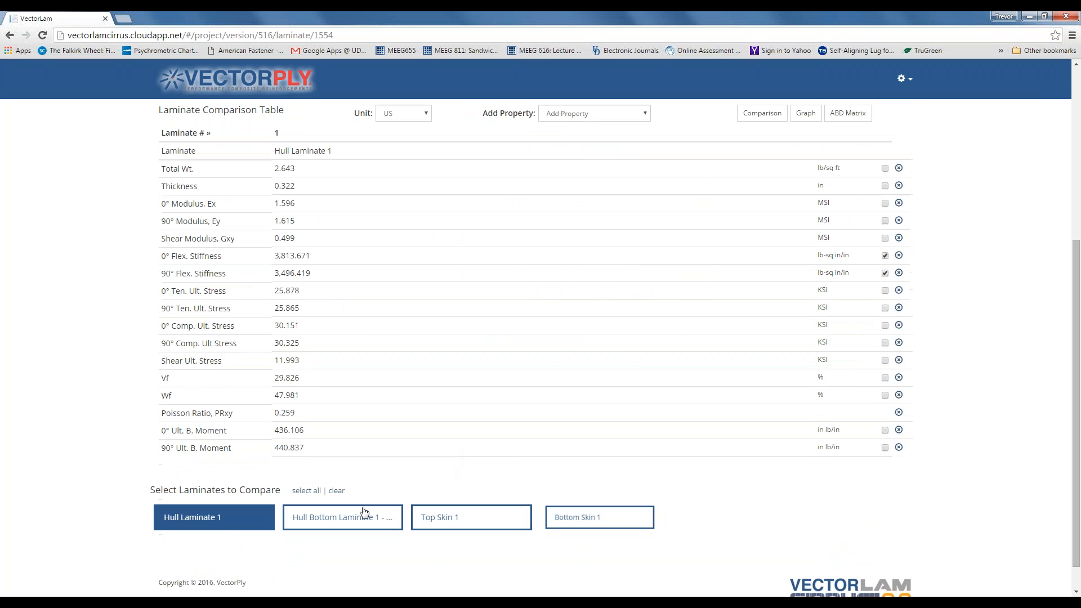
click(232, 523)
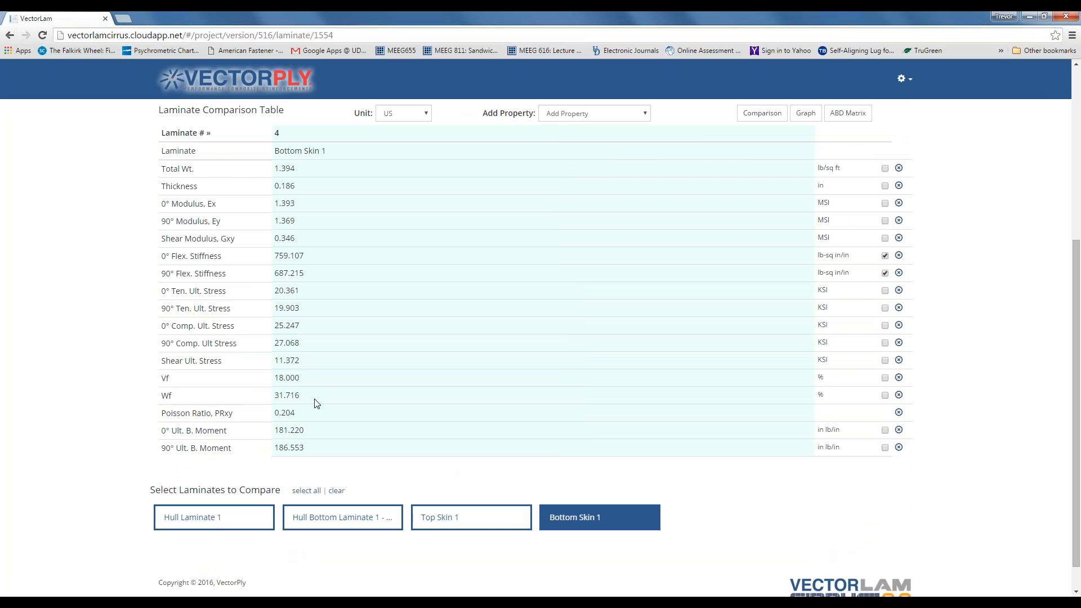
- Switch the current laminate to Top Skin 1
scroll(314, 404, up, 1)
scroll(315, 403, up, 3)
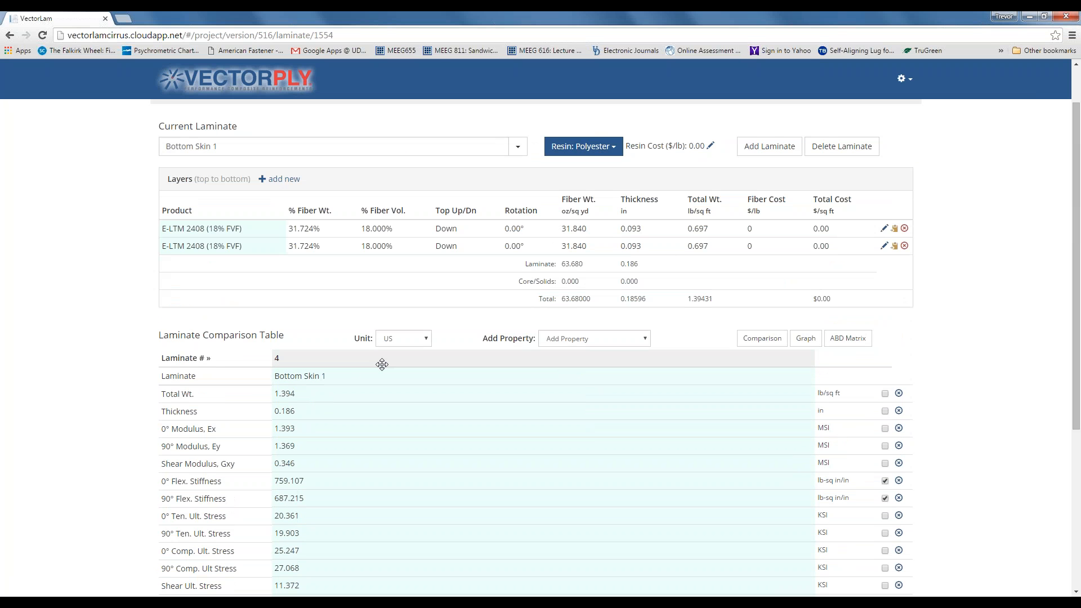
scroll(381, 364, down, 2)
scroll(287, 451, down, 1)
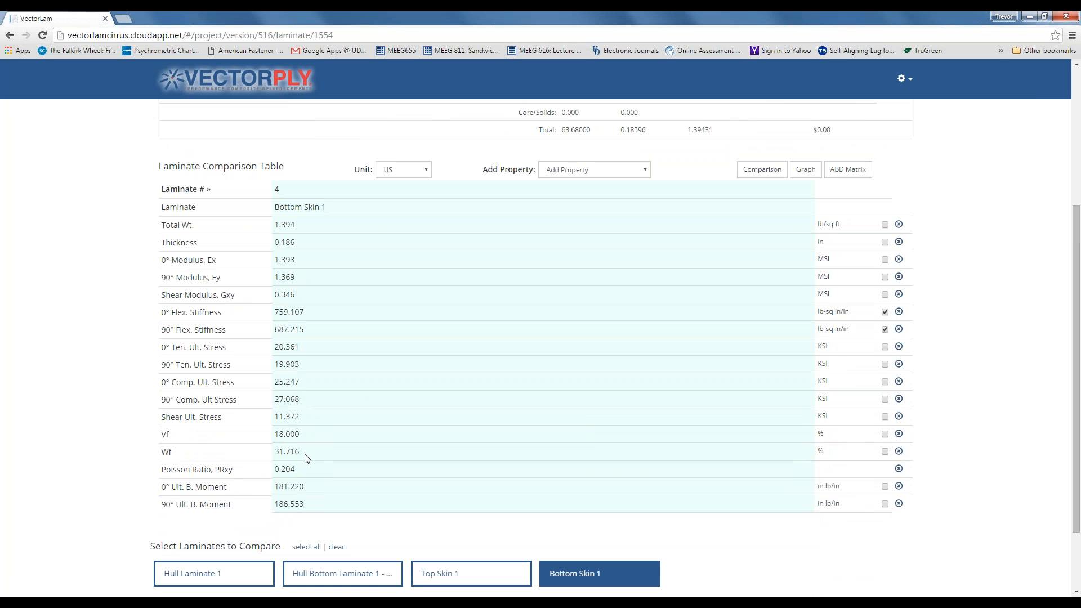
scroll(307, 459, up, 4)
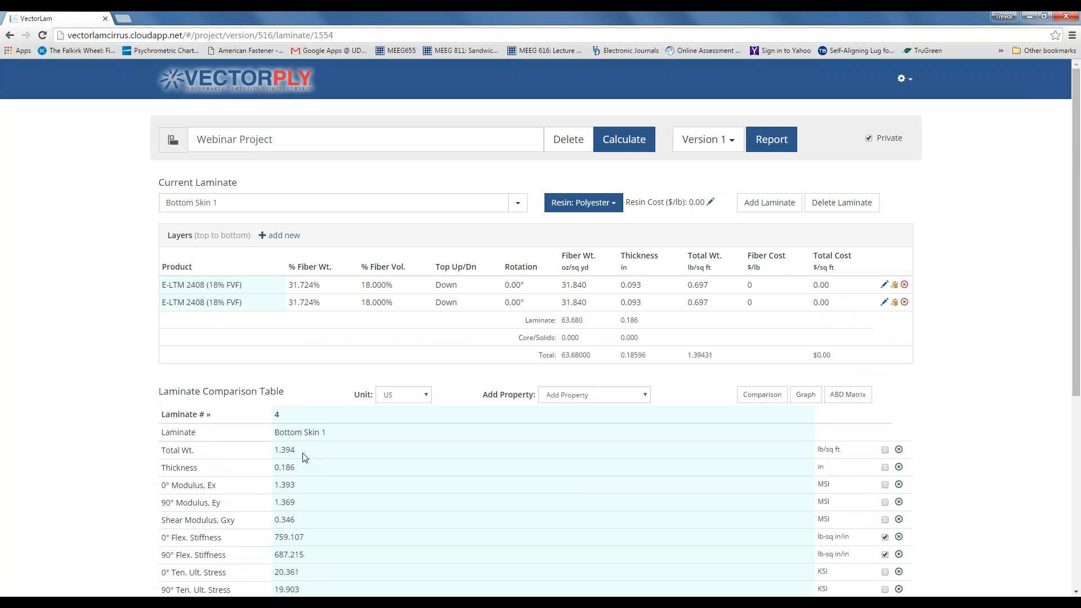
click(517, 202)
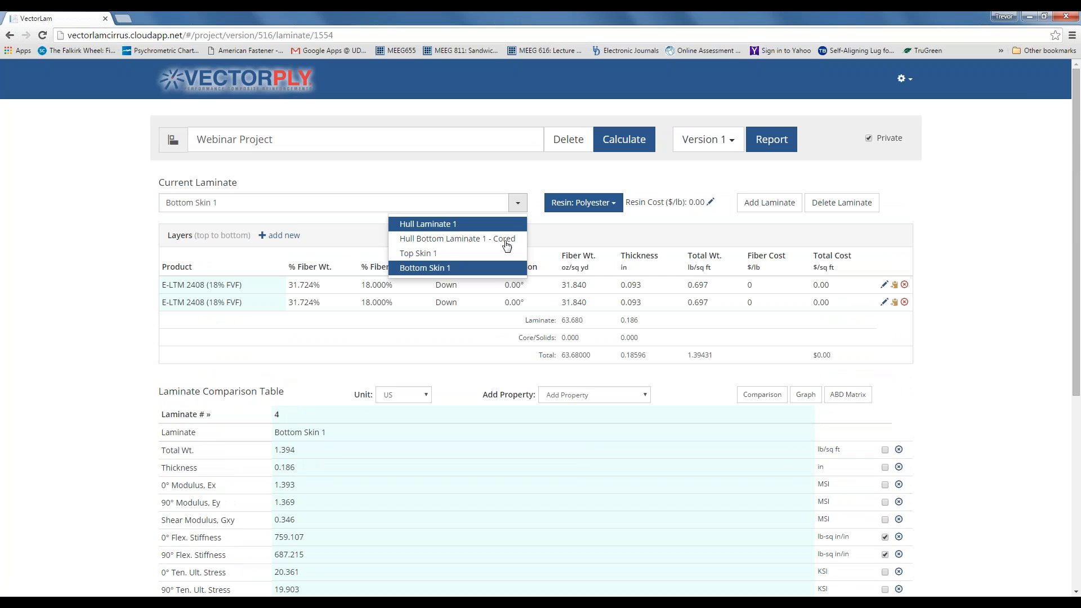
click(494, 254)
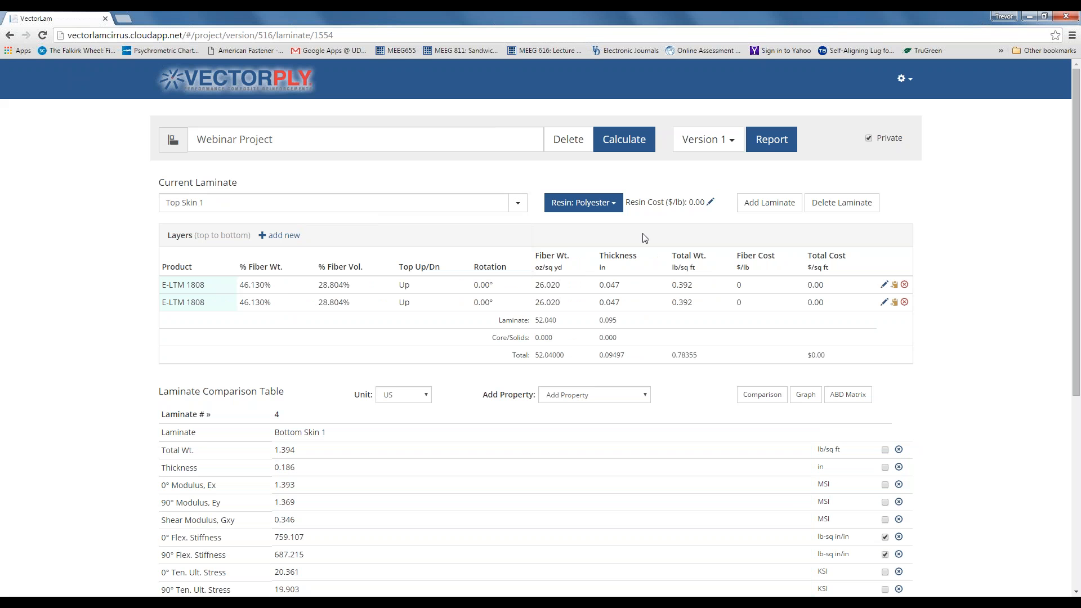
- In the report configuration, rename the plate report to 'Sandwich Plate Report'
click(771, 141)
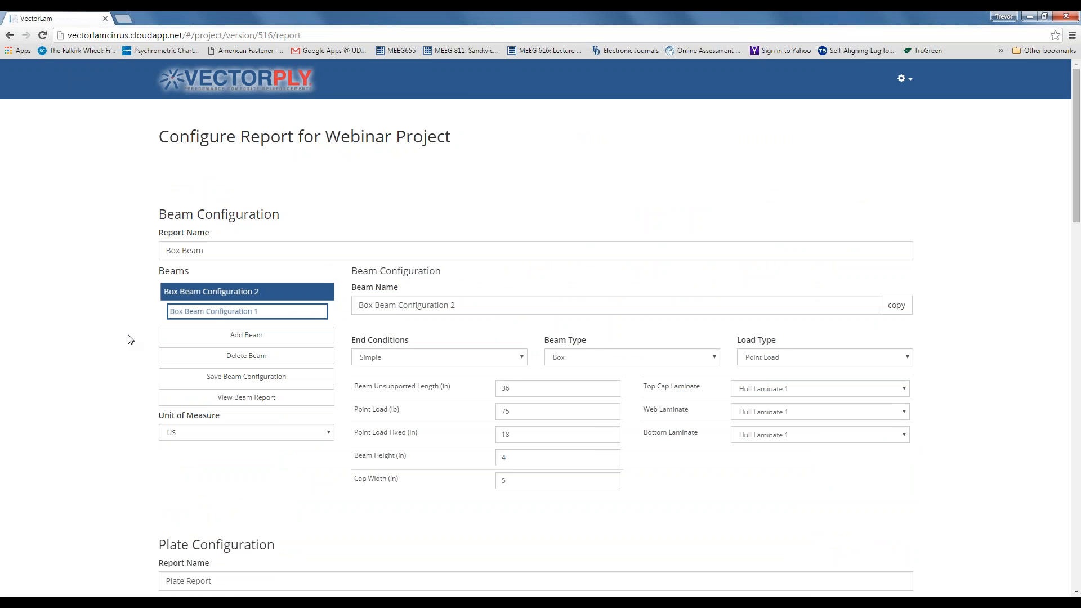
scroll(135, 351, down, 6)
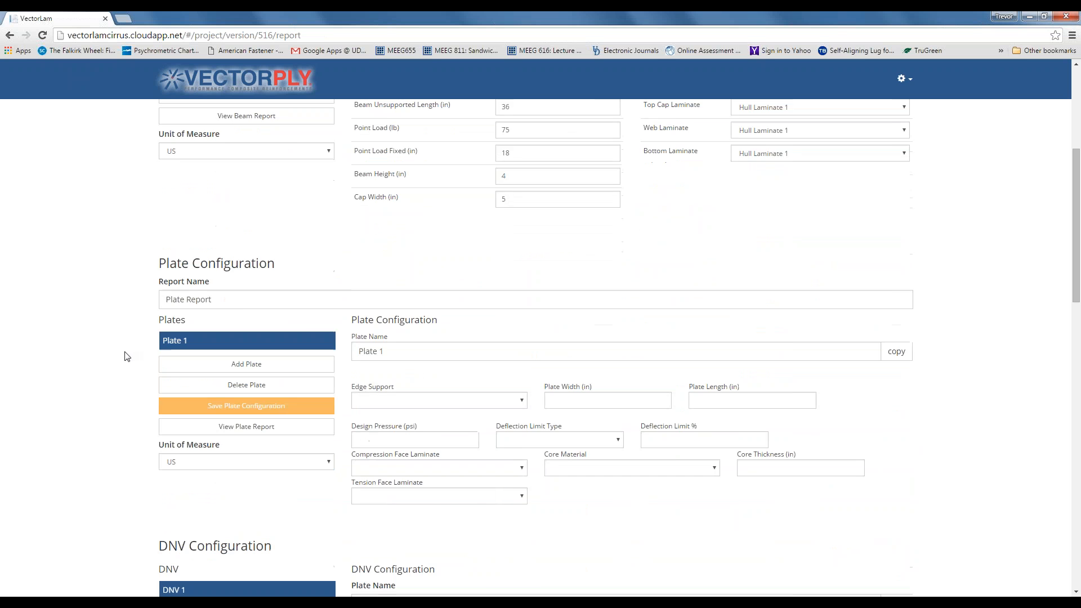
drag(213, 244, 155, 248)
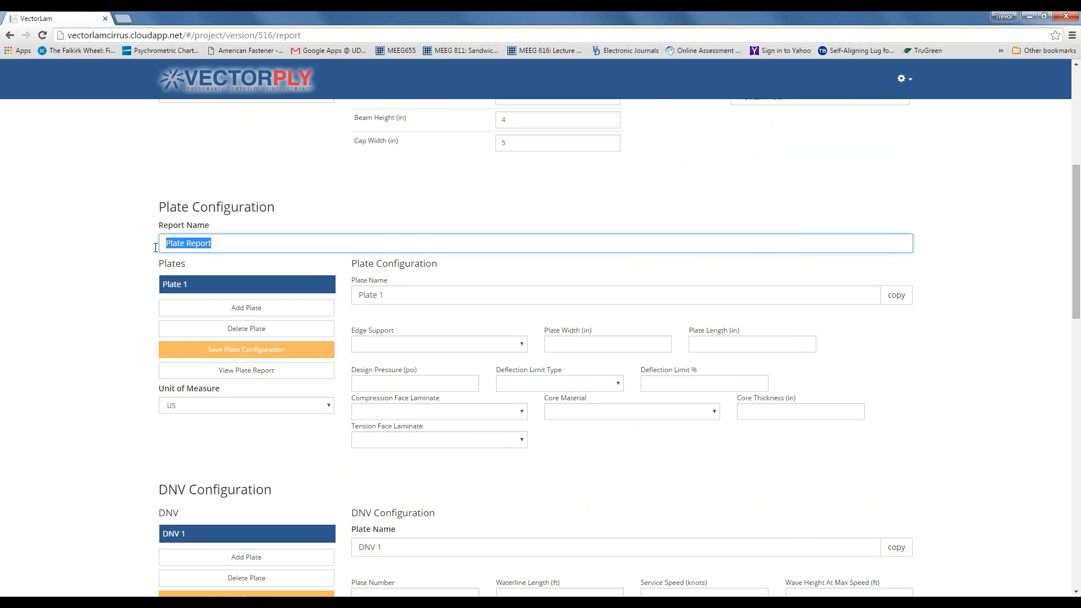
text(Sandwich Plate Report)
- Rename the report's plate to '1in Core Plate'
key(Tab)
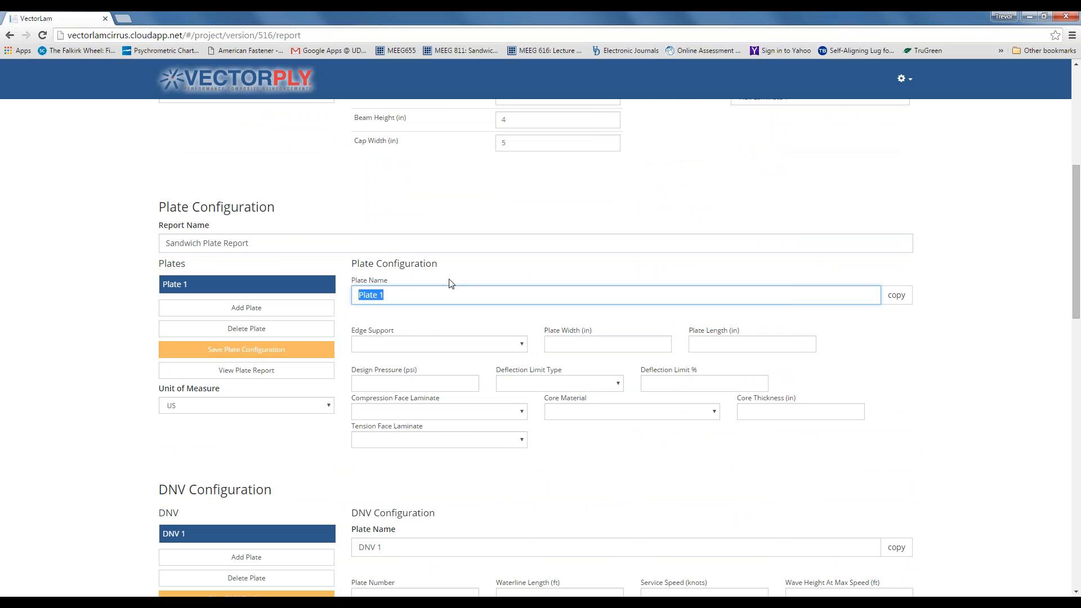
text(1in Core Plate)
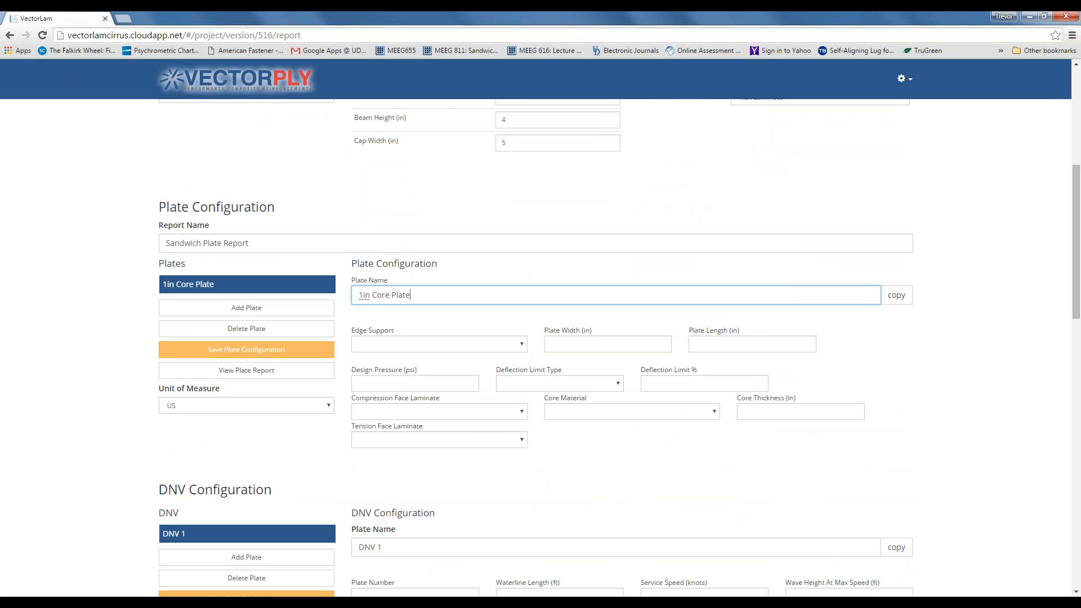
click(523, 346)
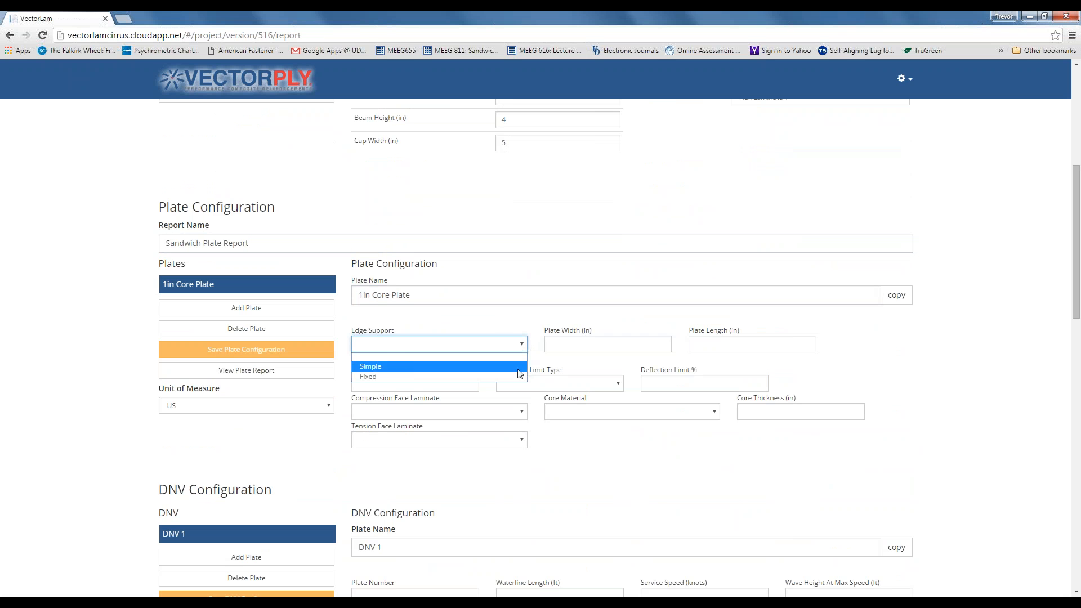
- Give the plate simple edge support, 24 in width, 36 in length and 3 psi pressure
click(506, 366)
click(600, 345)
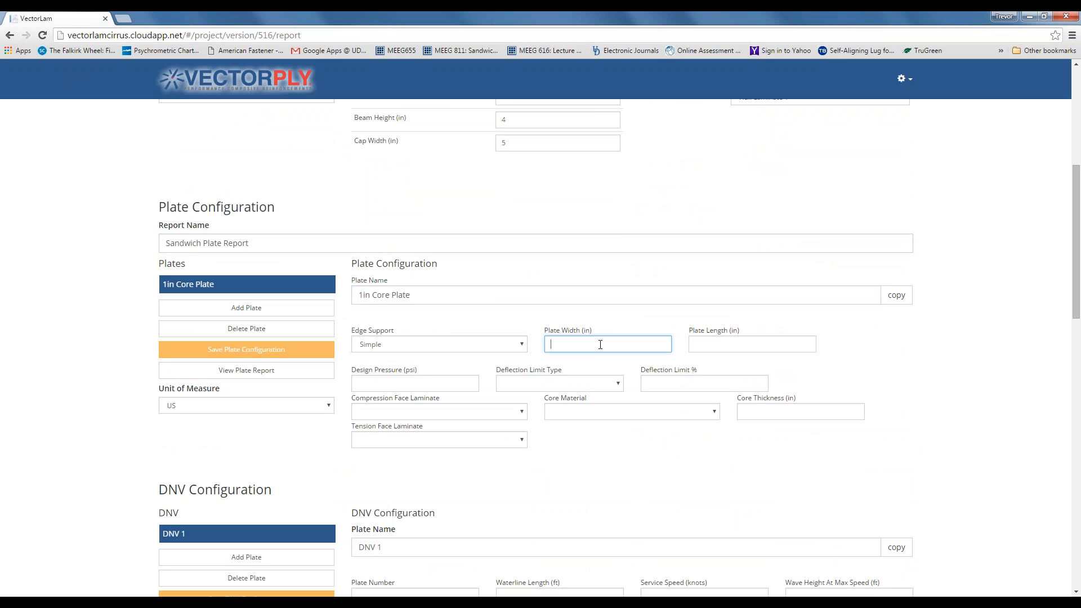
text(24)
click(730, 344)
text(3)
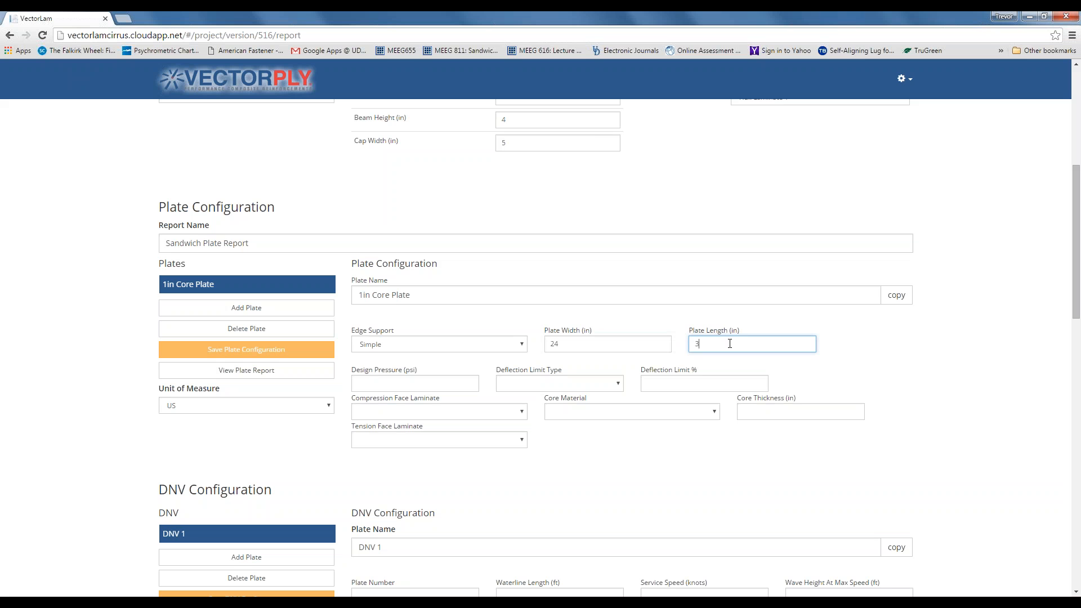
text(6)
click(418, 383)
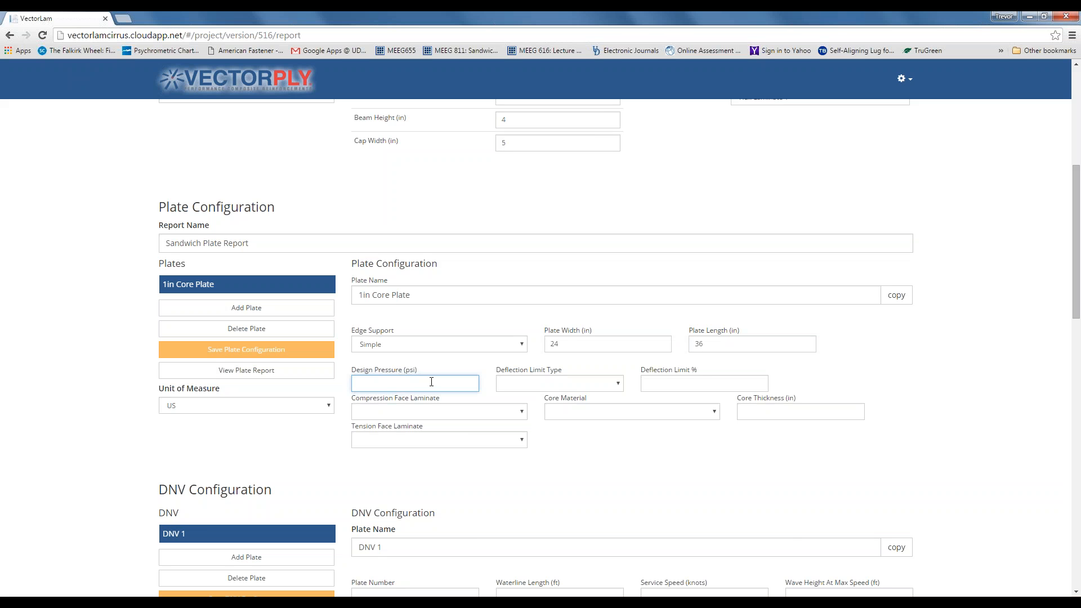
text(3)
- Set the deflection limit to Span type at 1%
click(616, 386)
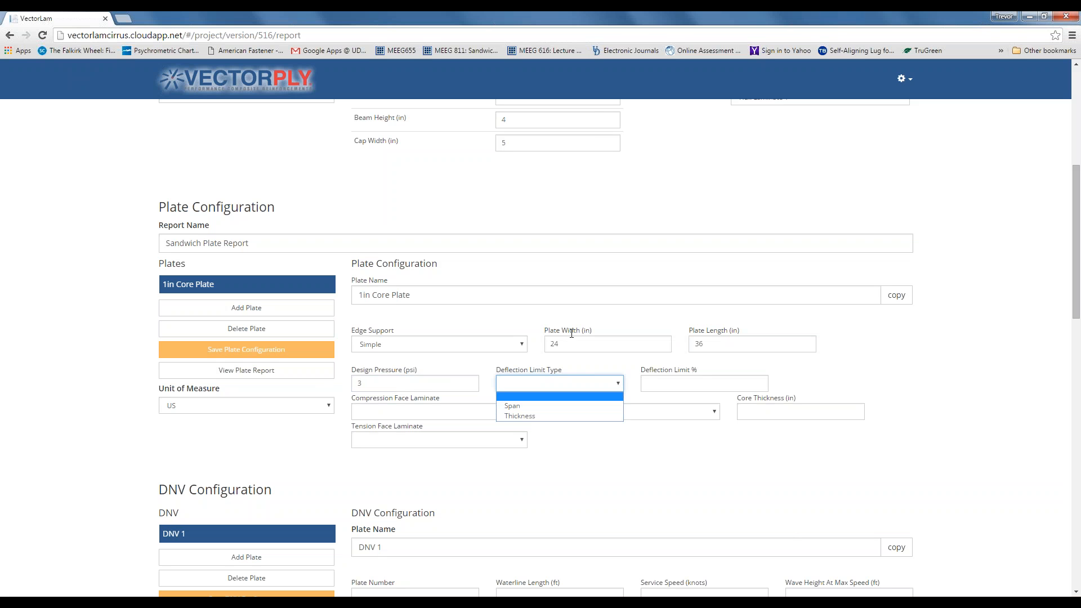
click(590, 412)
click(653, 384)
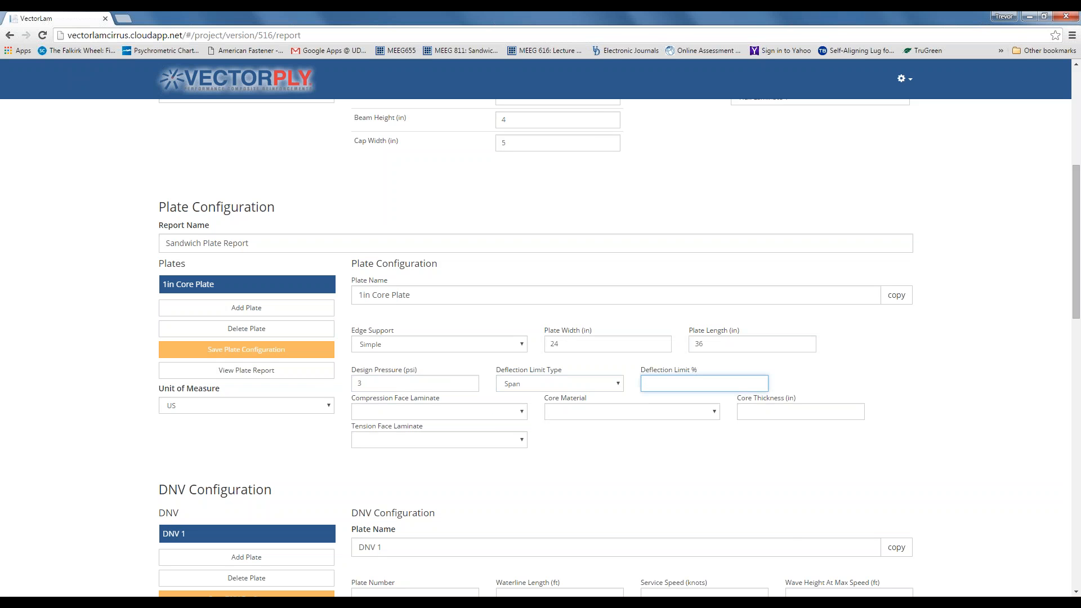
text(1)
- Use Top Skin 1 as the compression face and Bottom Skin 1 as the tension face
click(523, 413)
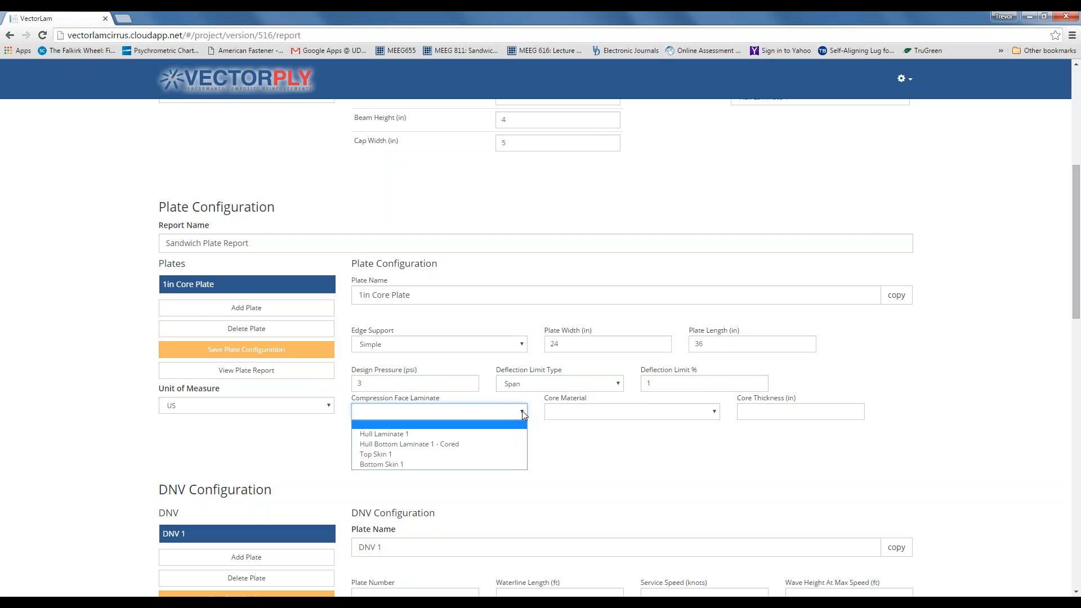
click(507, 455)
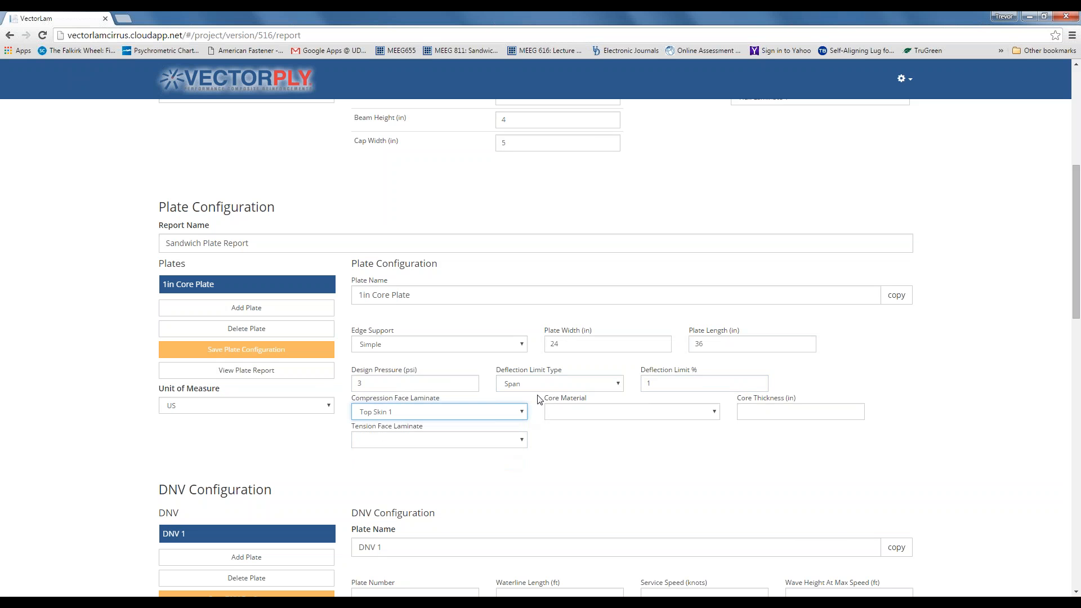
click(523, 441)
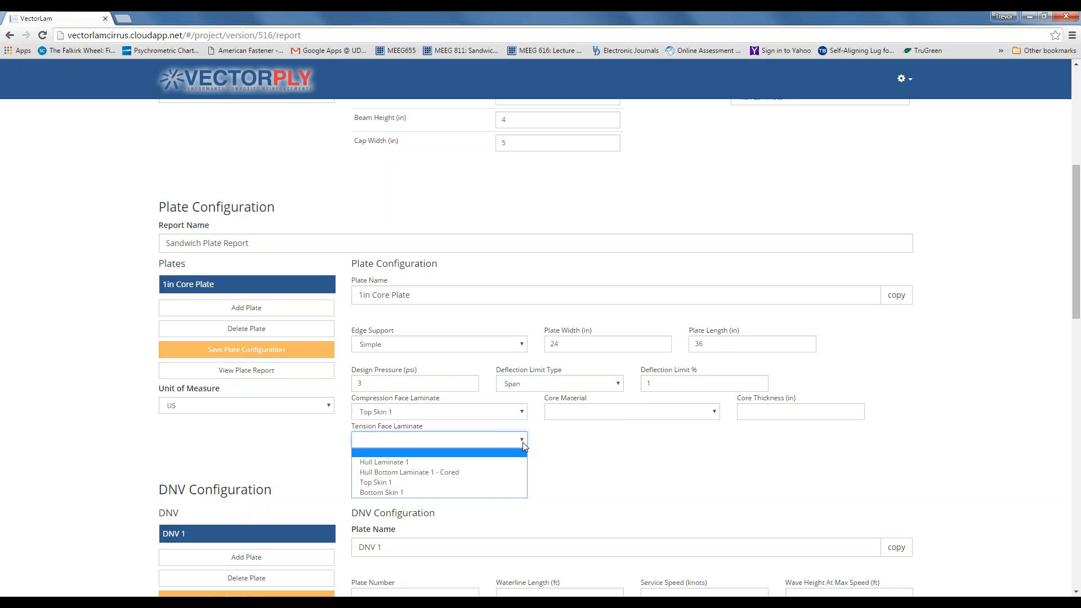
click(502, 494)
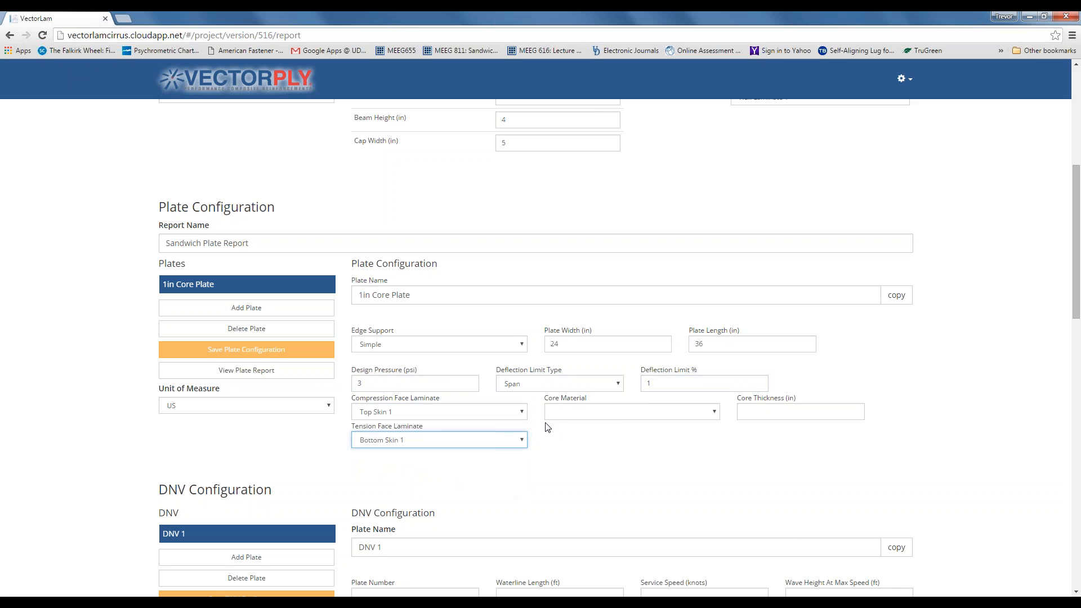
click(714, 412)
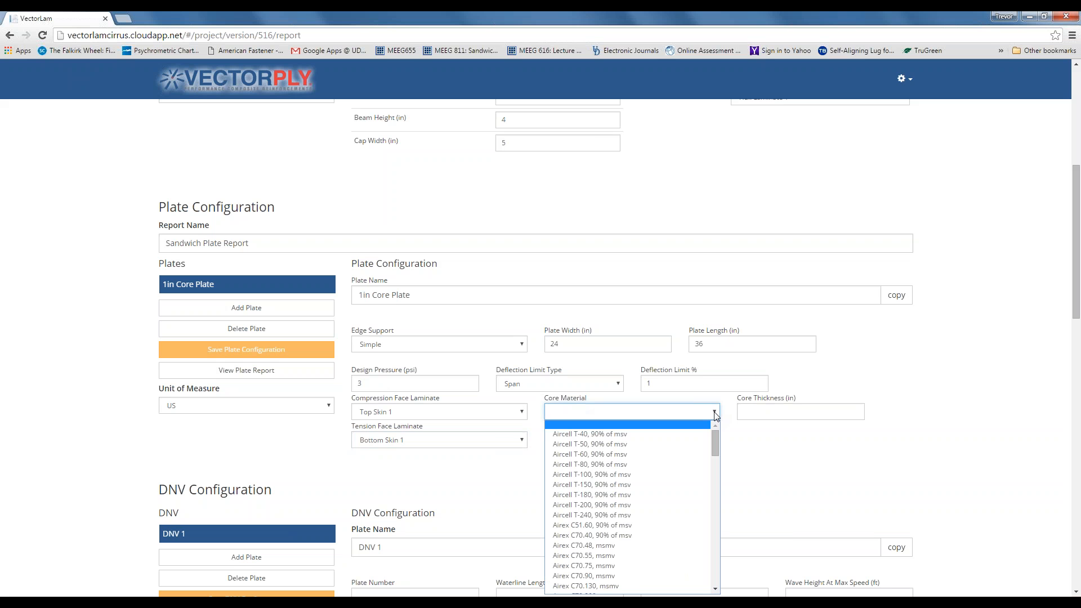
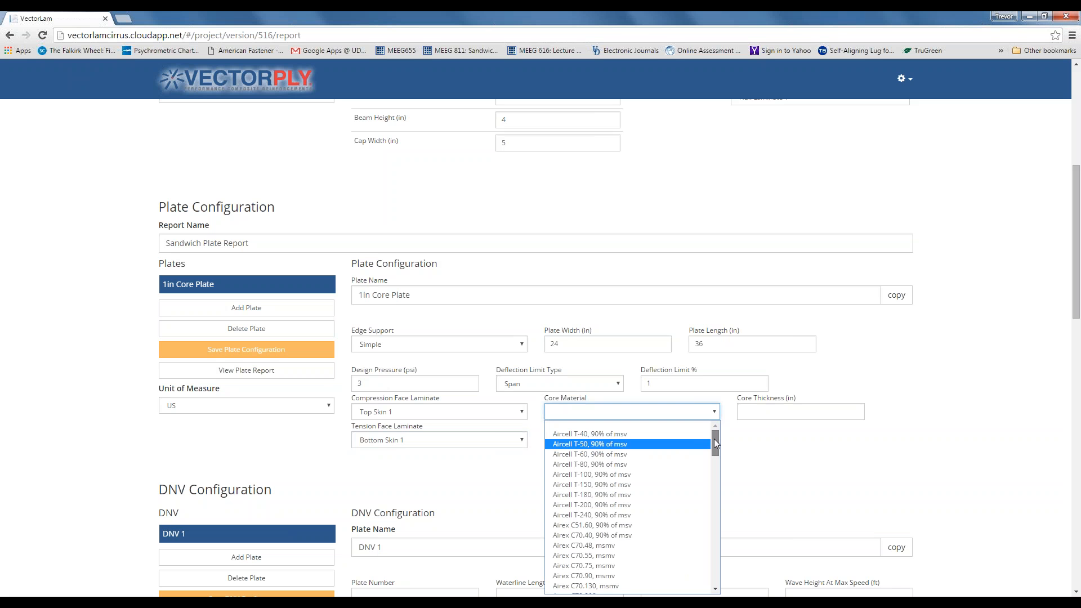
- Give the 1in Core Plate a 1 in Airex C70.75, msmv core and save its configuration
drag(714, 439, 714, 441)
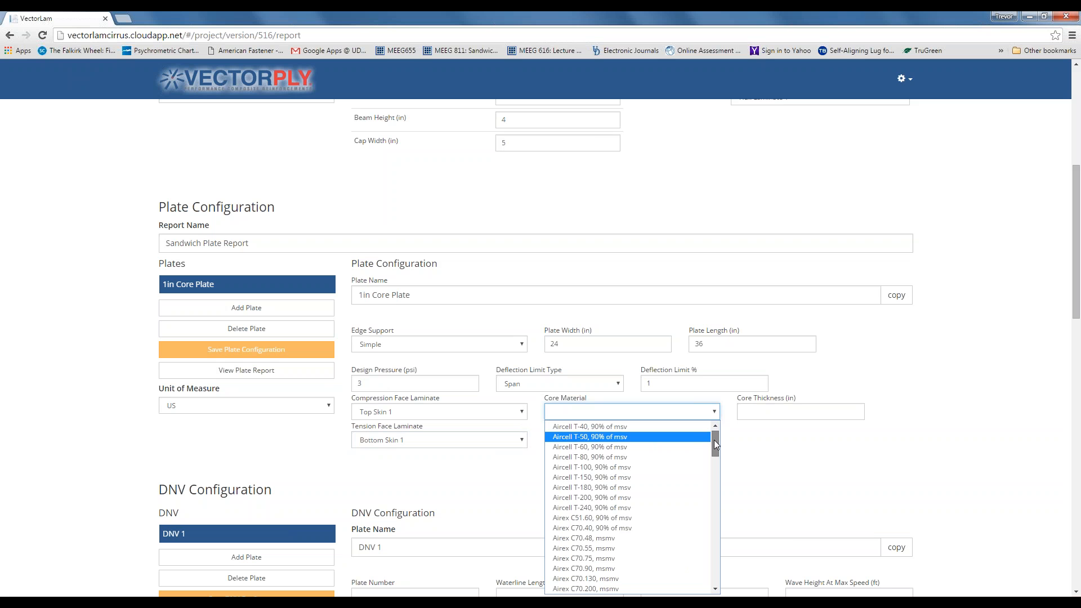
drag(715, 440, 714, 449)
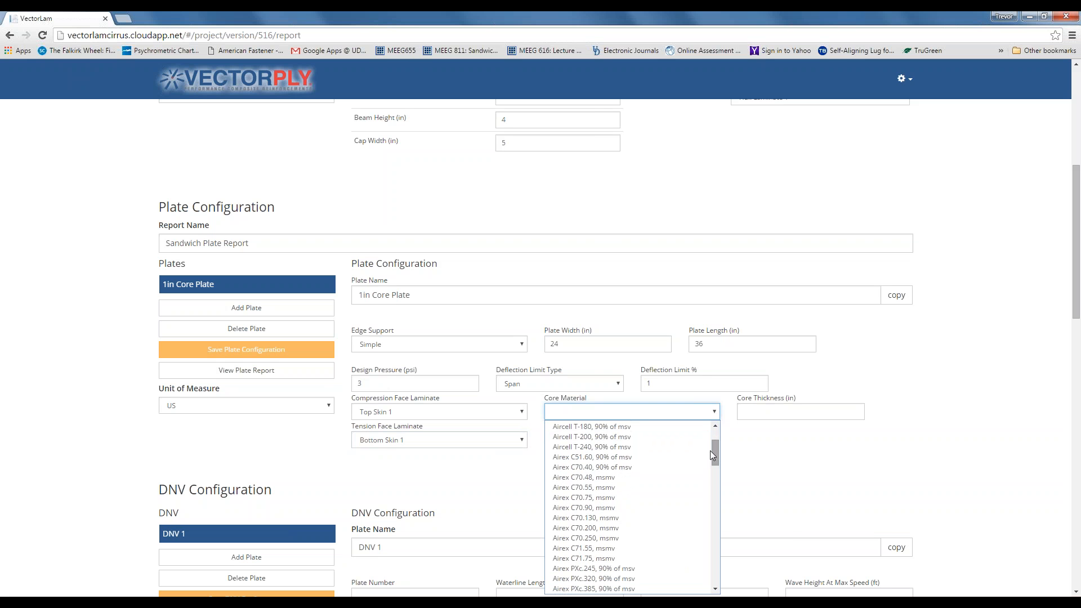
click(638, 498)
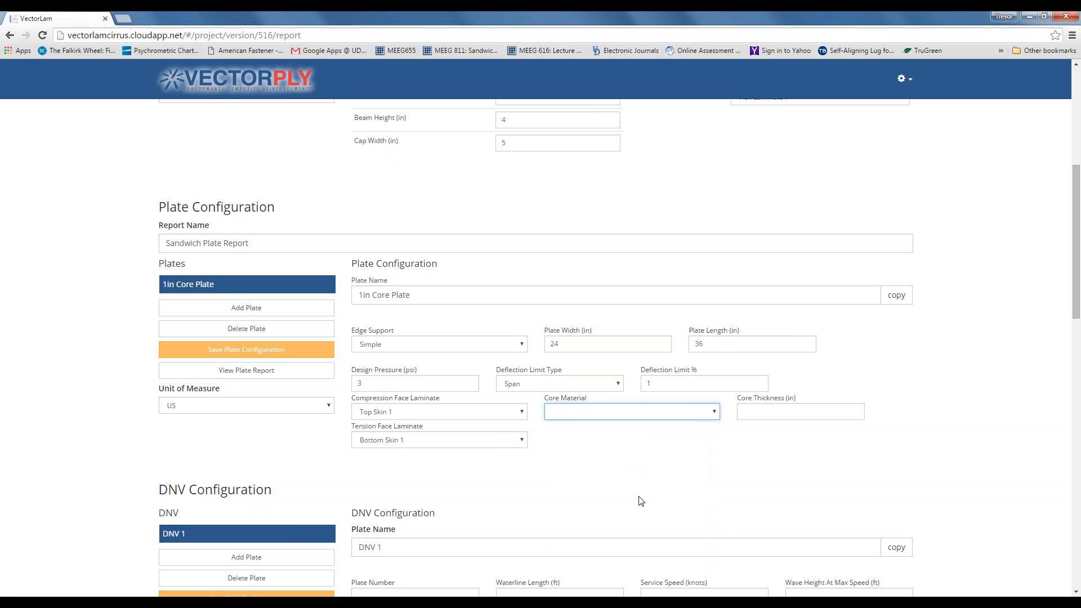
click(765, 412)
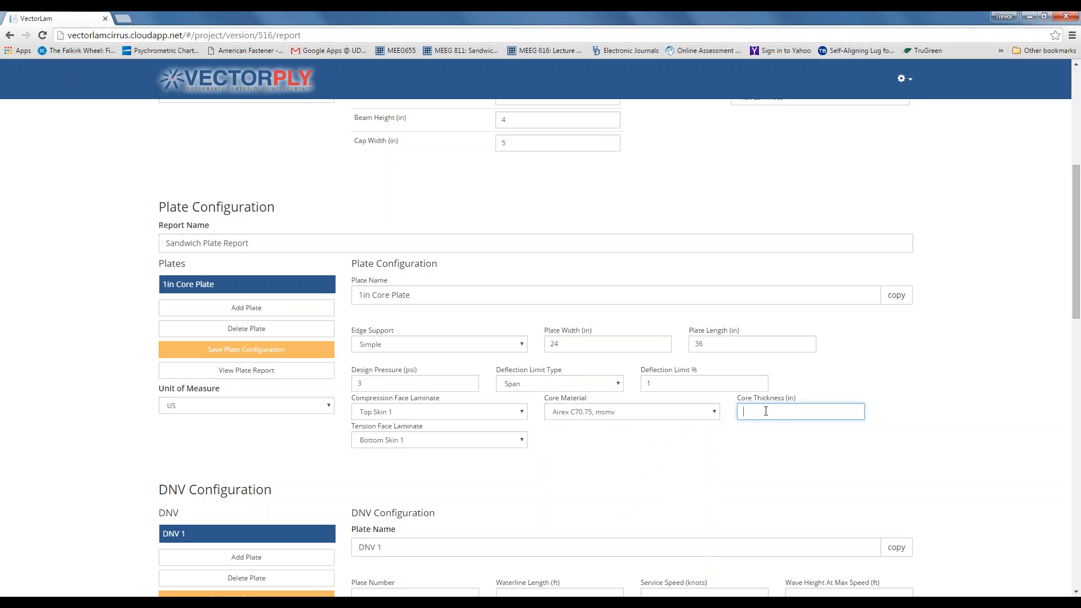
text(1)
click(696, 460)
click(265, 354)
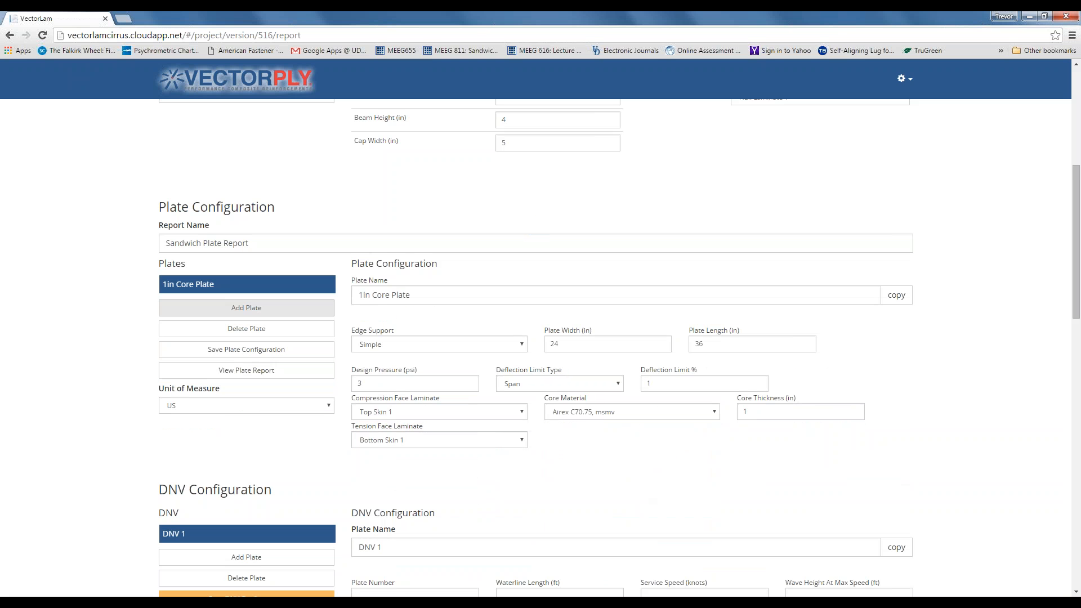
- Add a plate named '1.5in Core Plate' with simple support, 24 in width, 36 in length, 3 psi
click(247, 308)
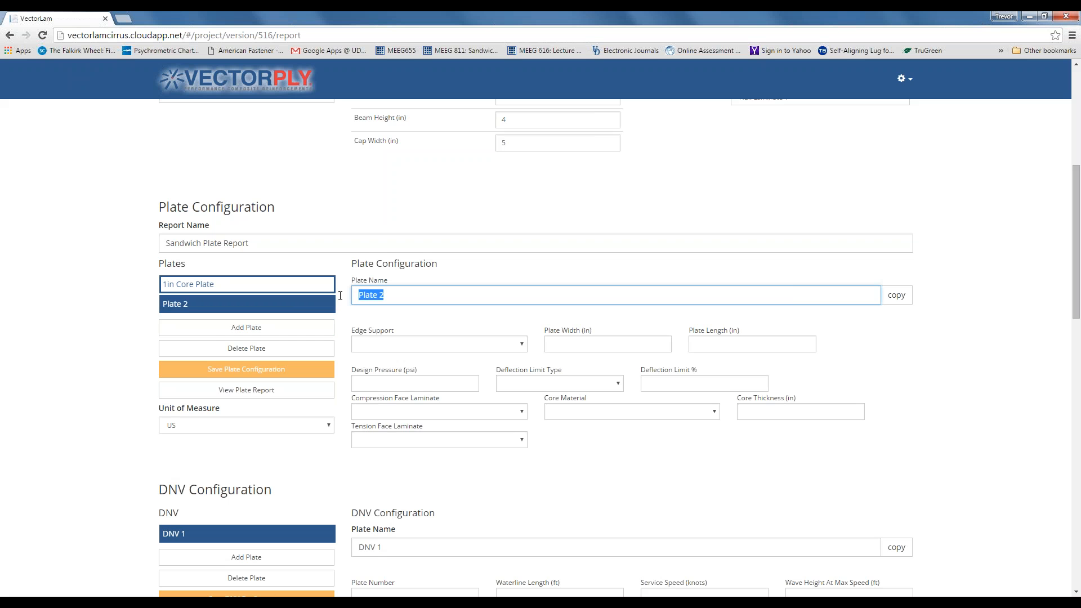
text(1.5in Core Plate)
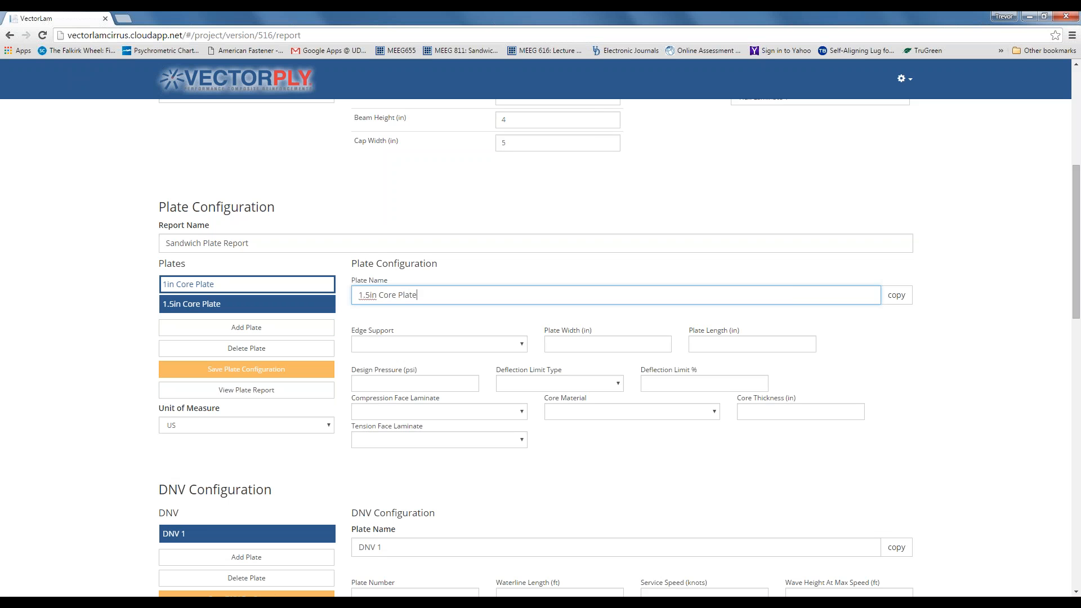
click(522, 346)
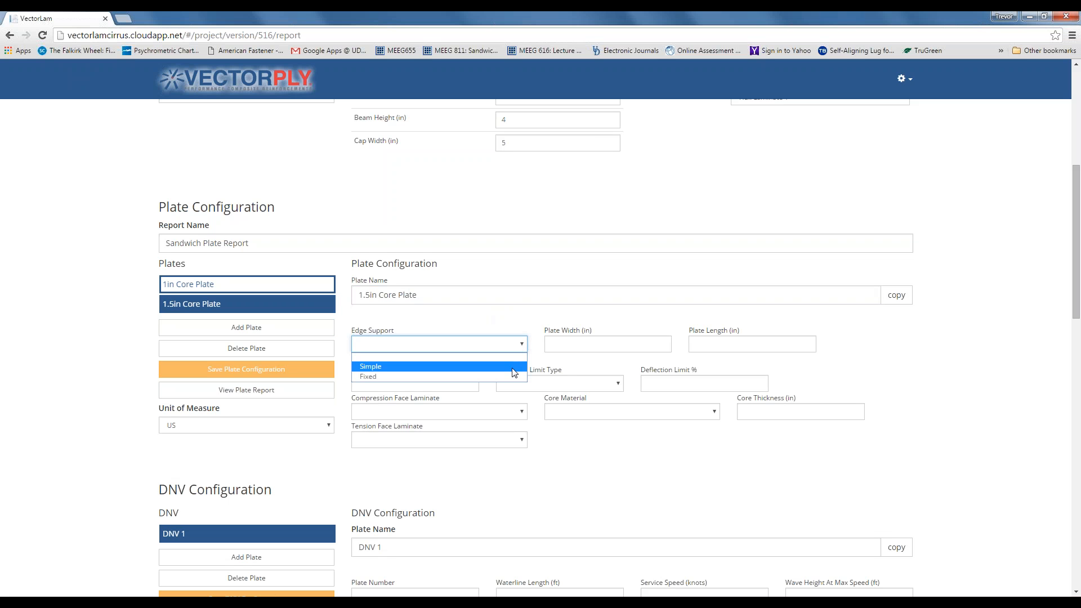
click(513, 367)
click(582, 343)
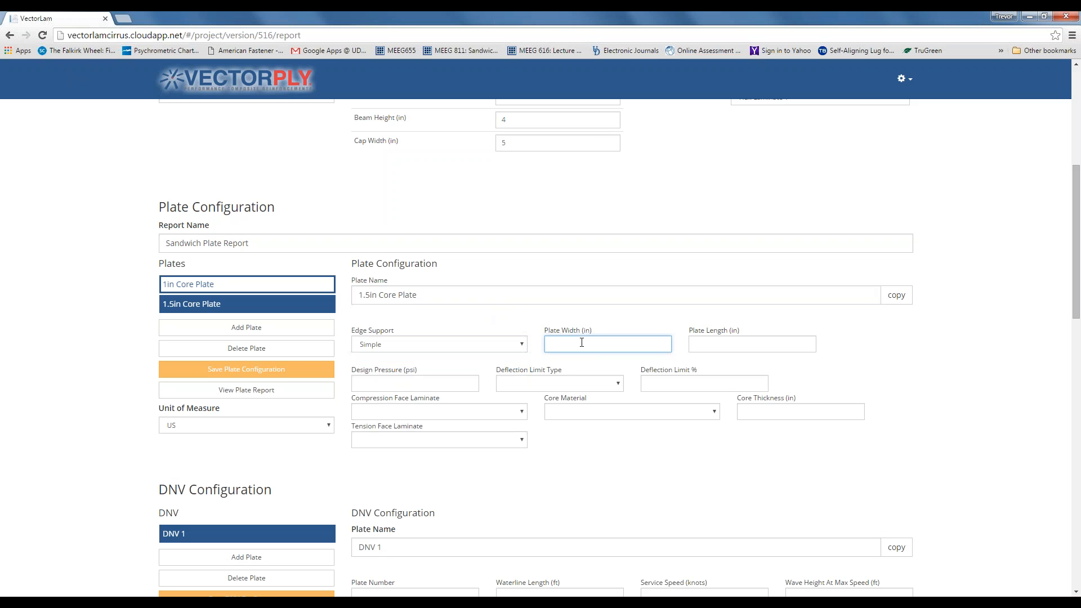
text(24)
click(725, 344)
text(36)
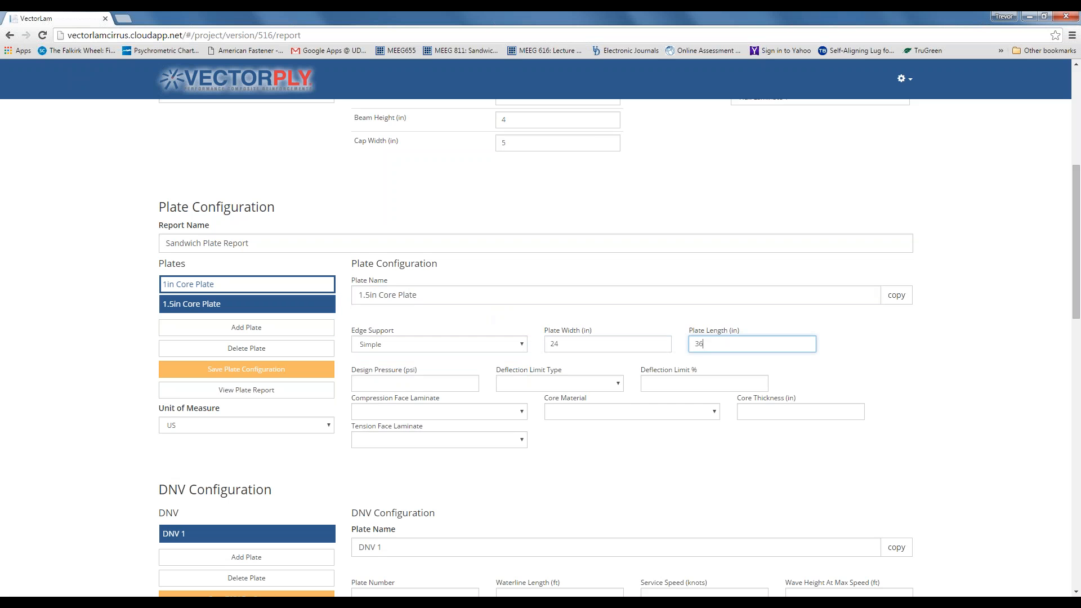
click(436, 383)
text(3)
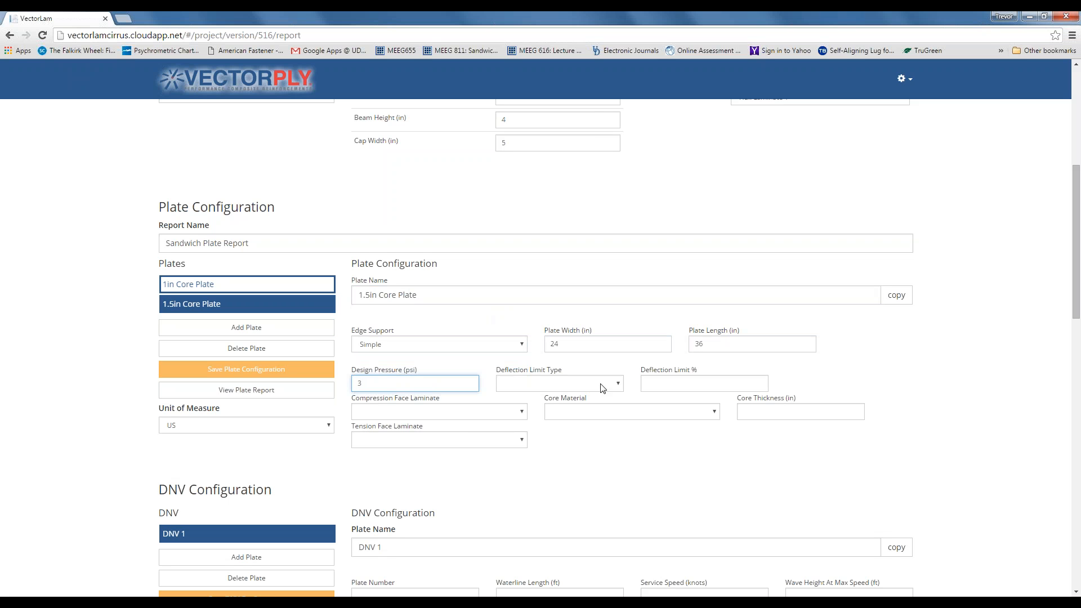
- Set the new plate's deflection limit to Span type at 1%
click(617, 383)
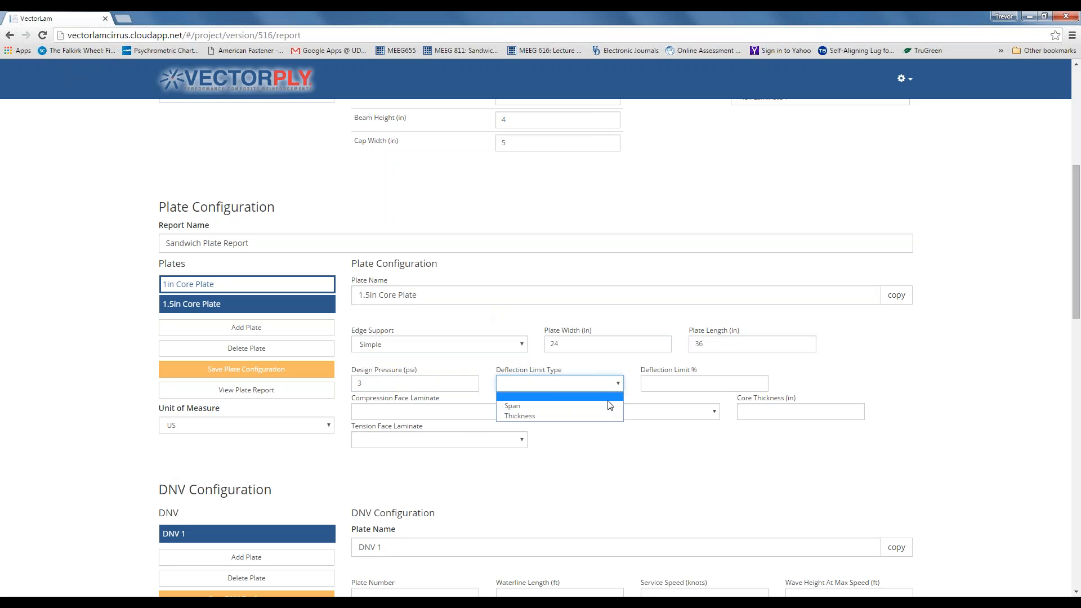
click(622, 385)
click(623, 387)
click(615, 406)
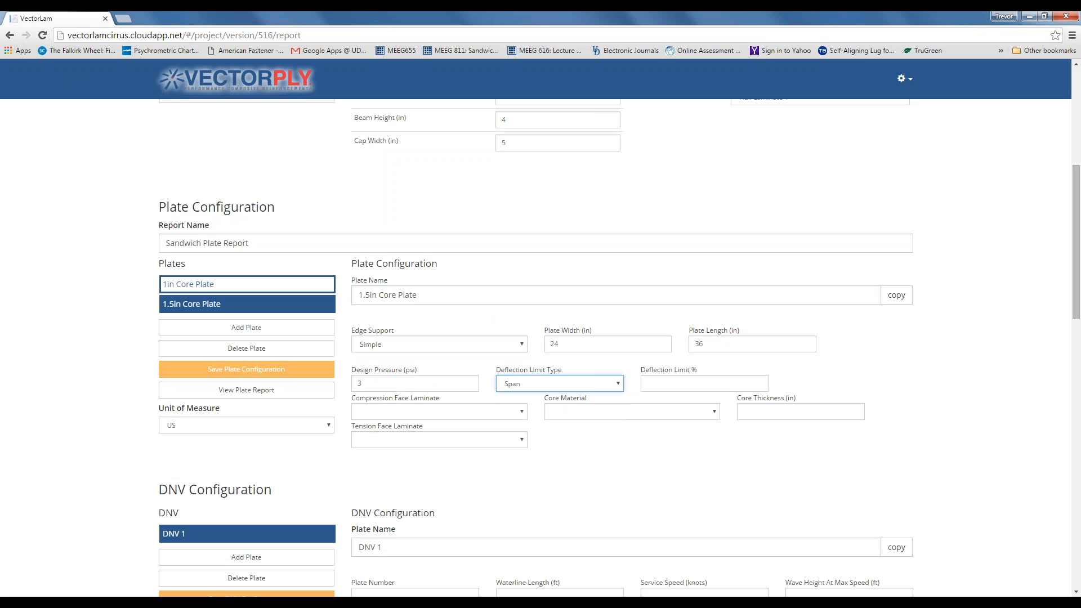
click(660, 385)
text(1)
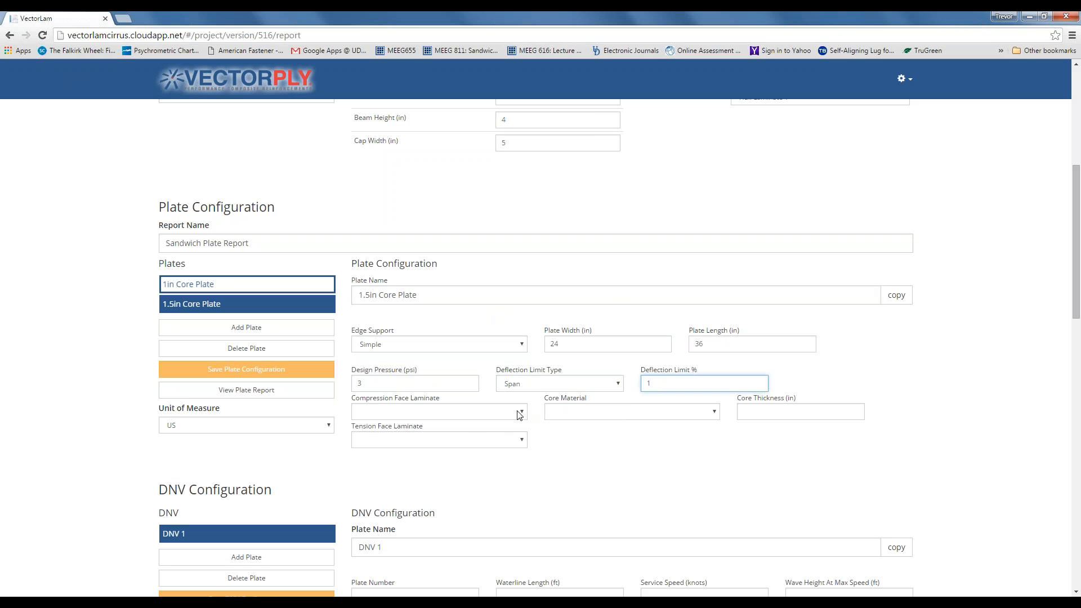
- Use Top Skin 1 as the compression face and Bottom Skin 1 as the tension face
click(520, 413)
click(510, 454)
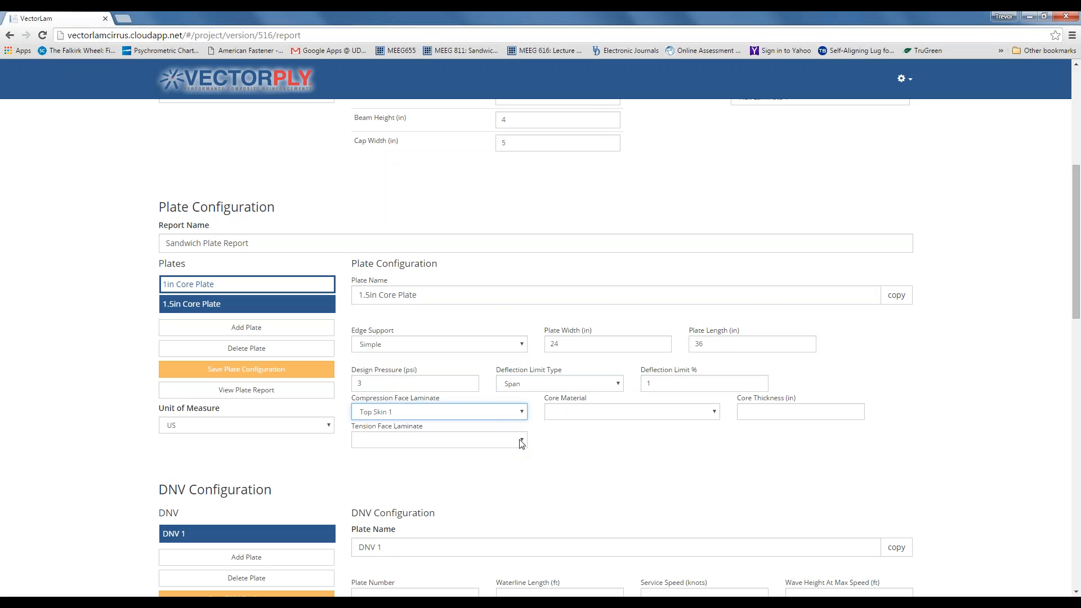
click(520, 441)
click(507, 491)
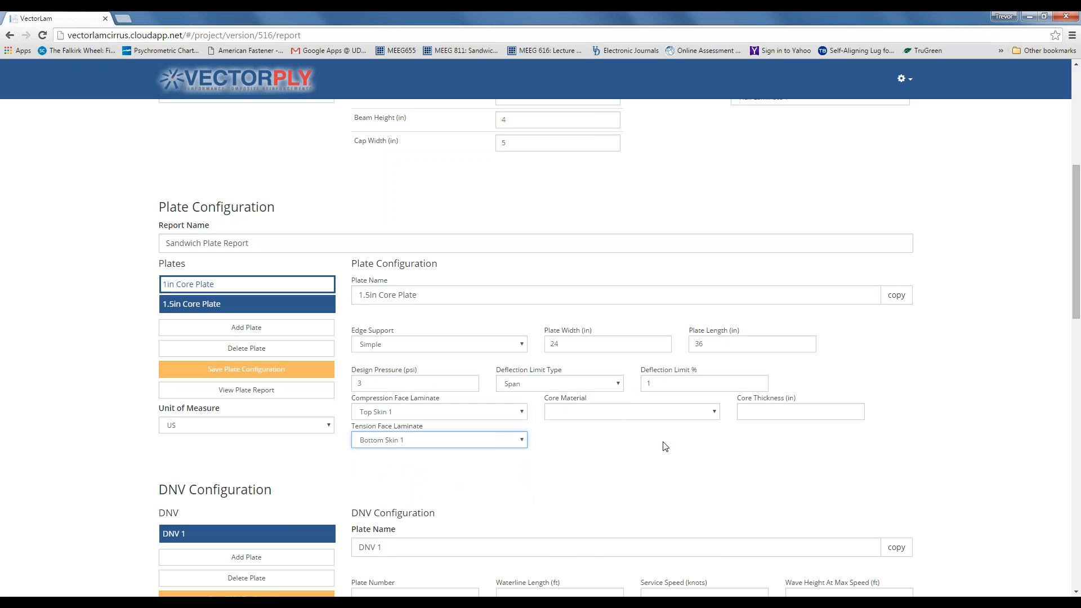
- Give it a 1.5 in Airex C70.75, msmv core and save the plate configuration
click(715, 411)
scroll(714, 448, down, 2)
scroll(715, 450, down, 3)
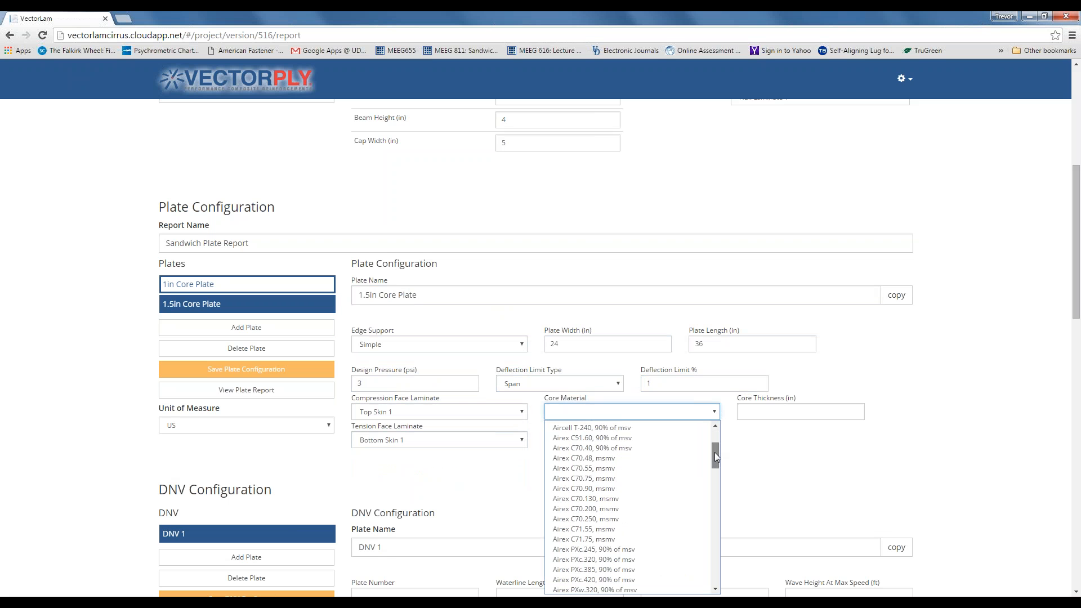
click(657, 478)
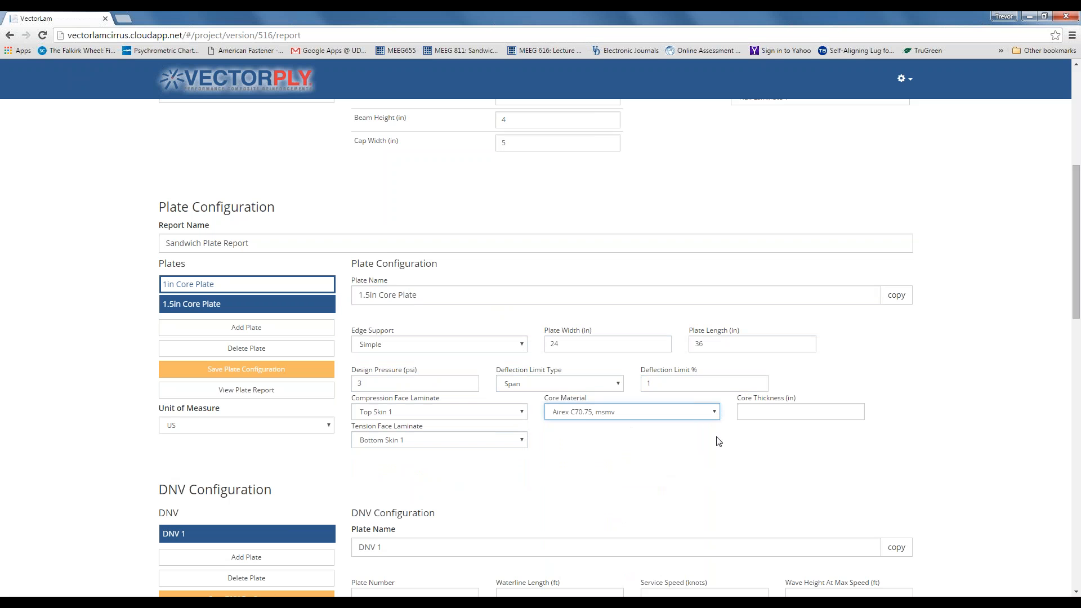
click(754, 410)
text(1.5)
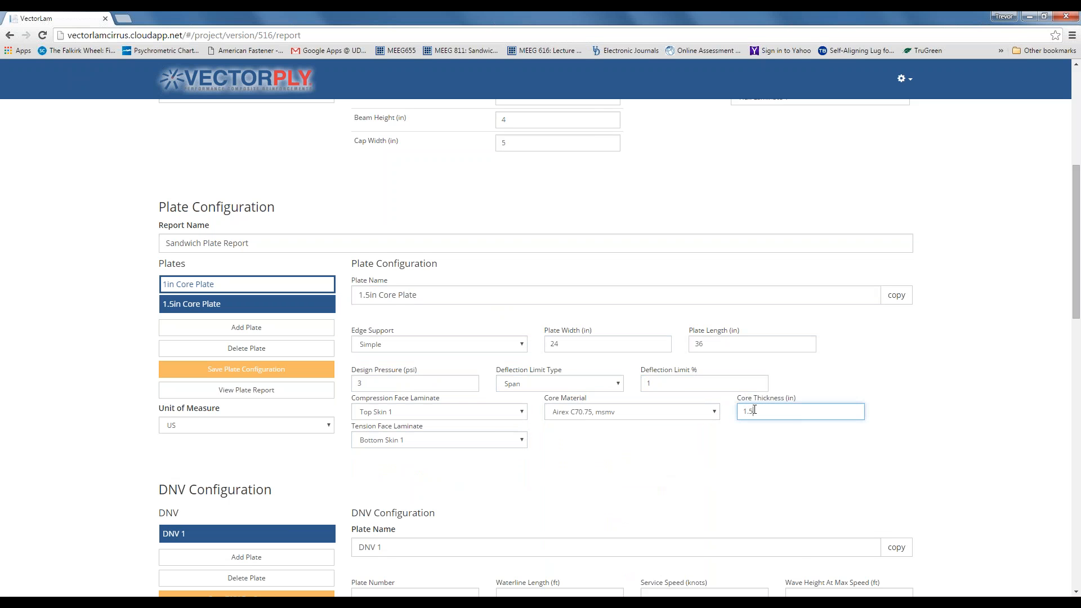
click(230, 370)
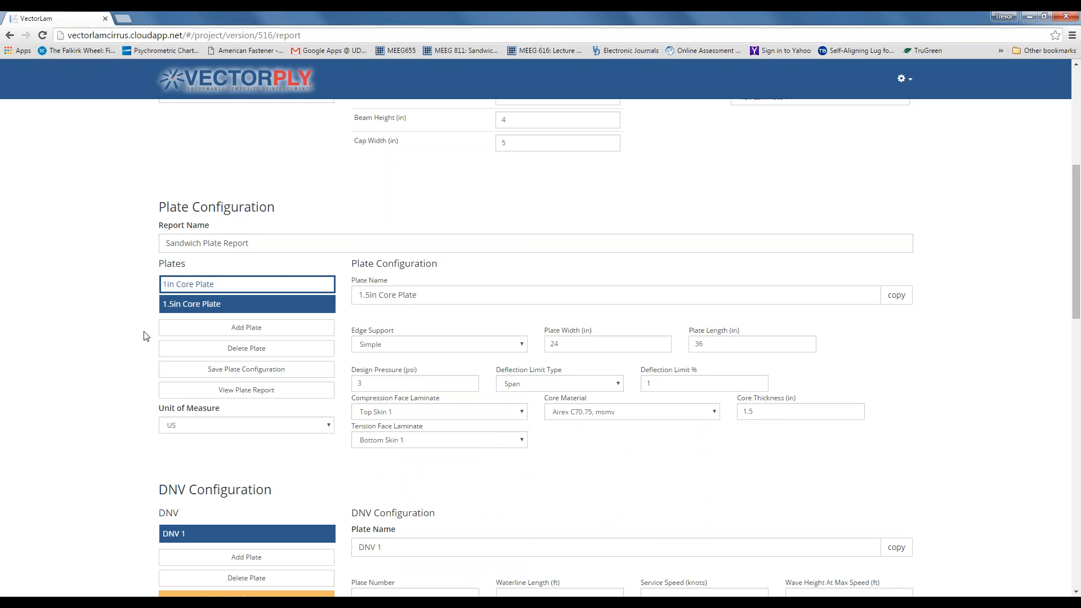
- Review the 1in and 1.5in Core Plate settings by switching between them in the Plates list
click(163, 231)
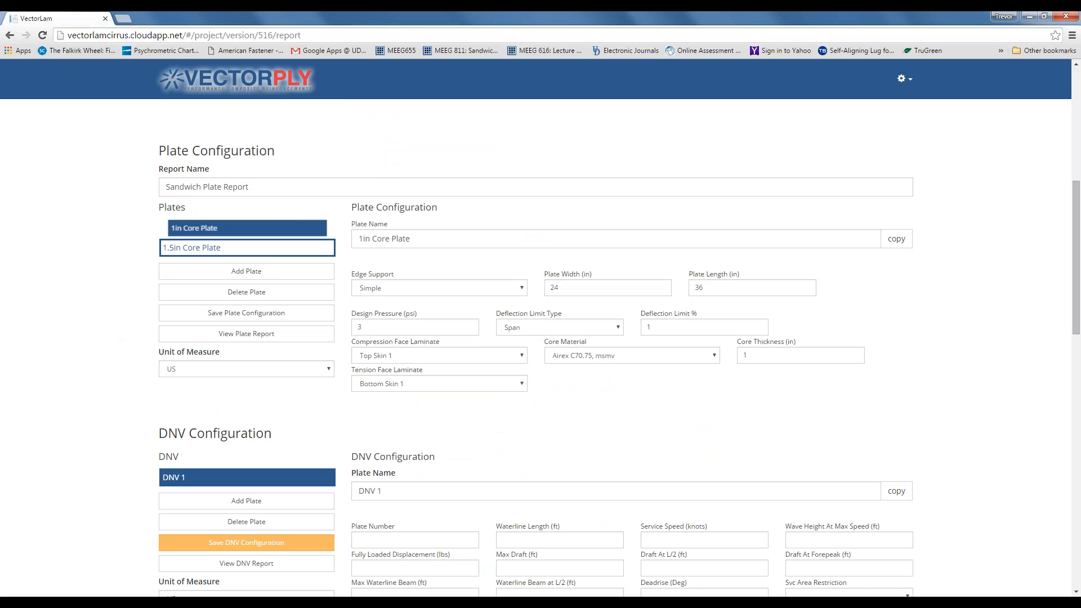
click(183, 248)
click(183, 230)
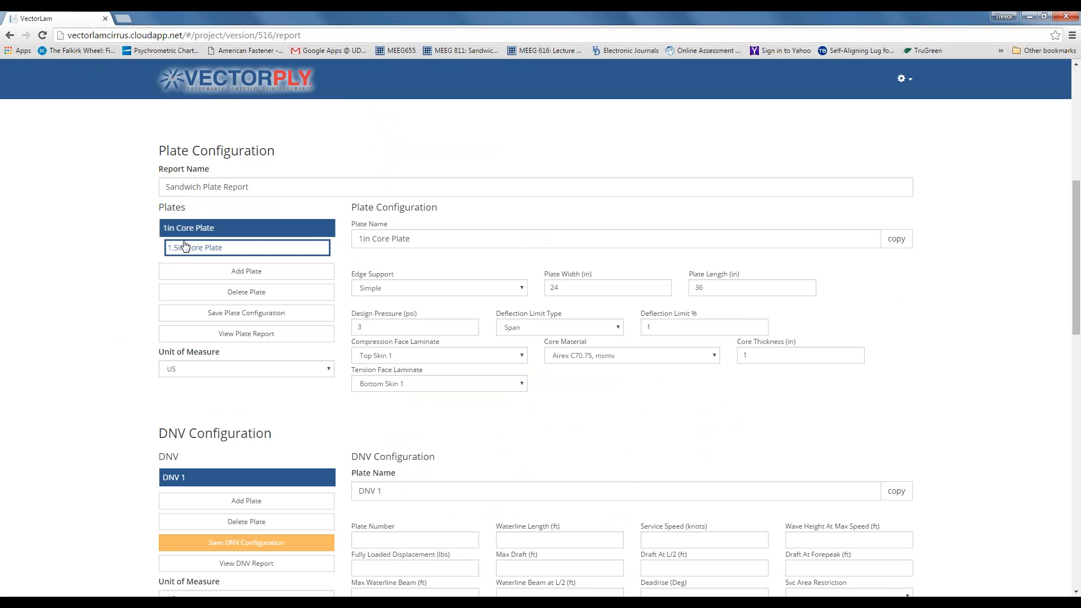
click(184, 248)
click(184, 231)
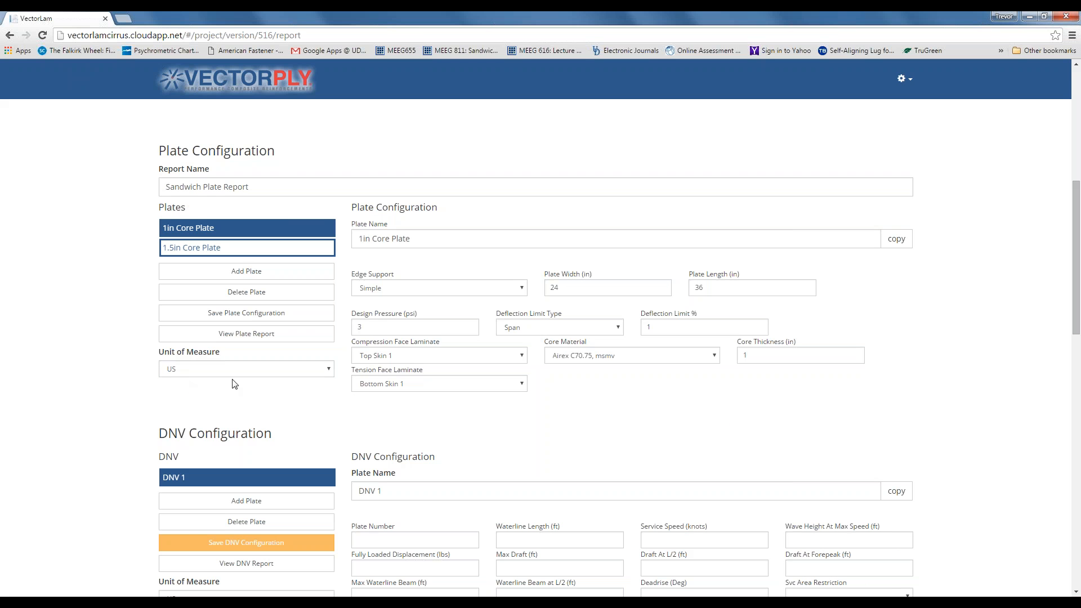
- Keep the unit of measure as US and generate the plate report in a new tab
click(325, 373)
click(325, 372)
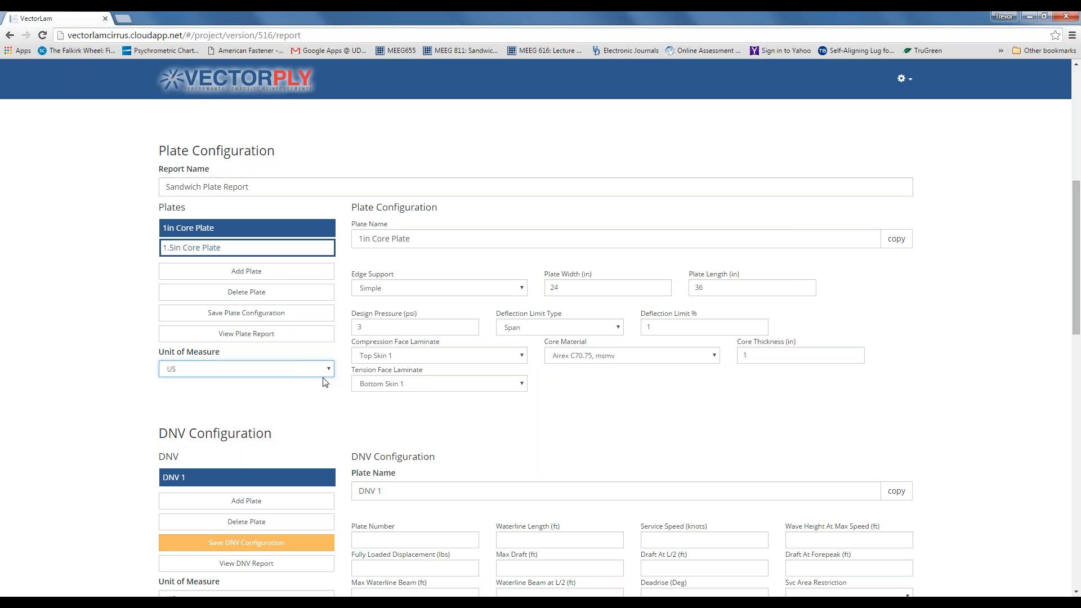
click(239, 337)
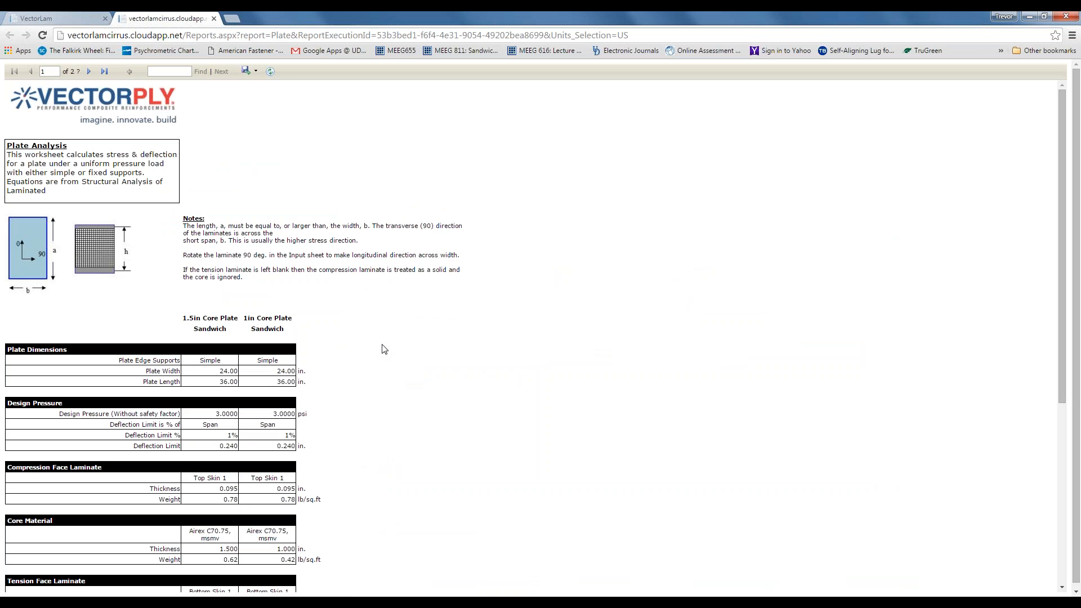
scroll(383, 346, down, 2)
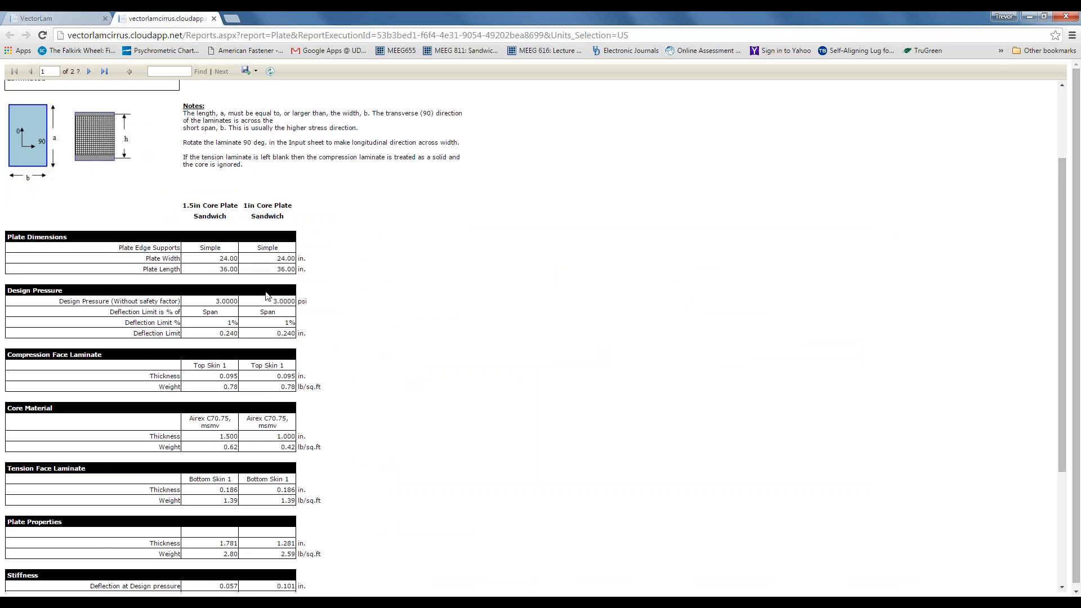
scroll(262, 285, down, 1)
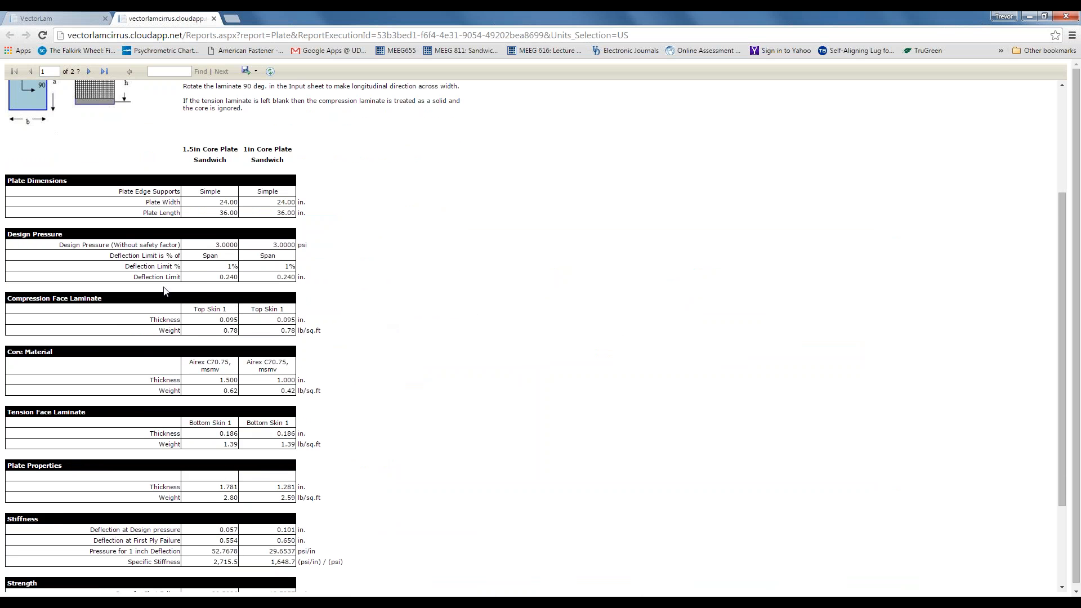
scroll(254, 287, down, 1)
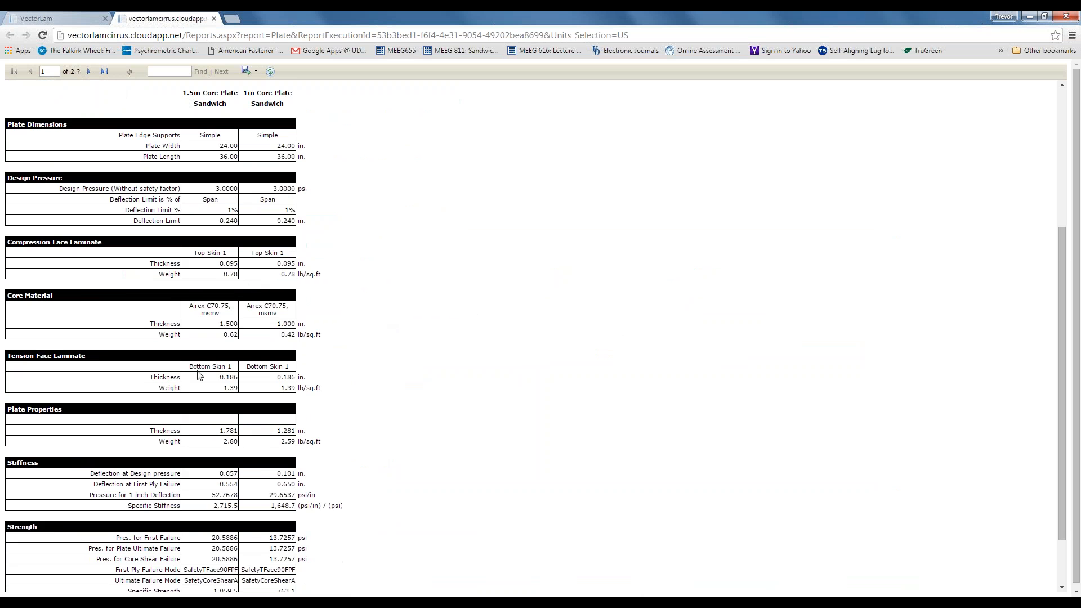
scroll(200, 352, down, 1)
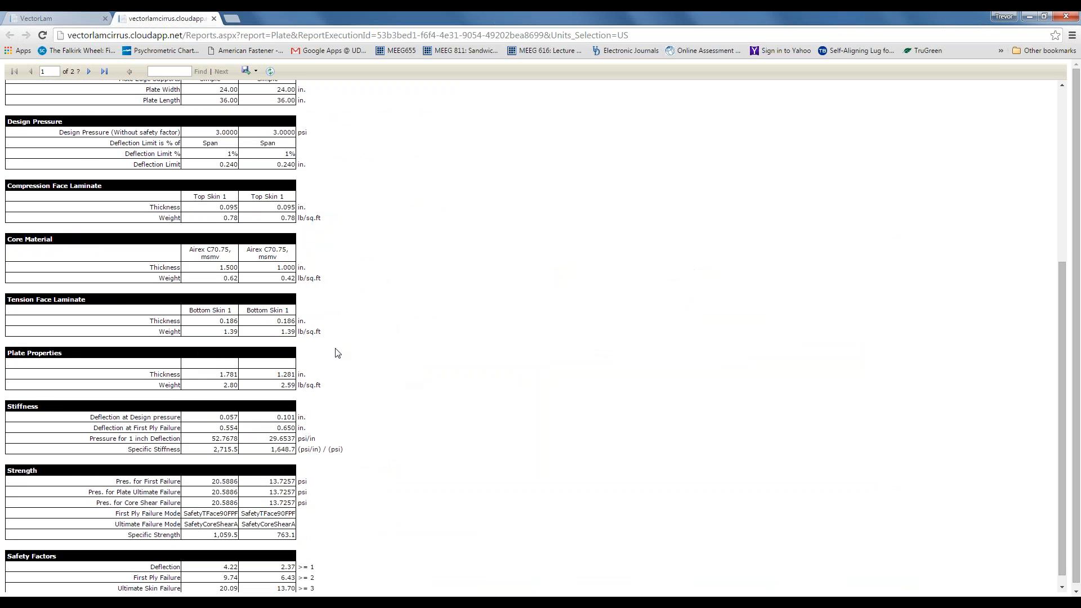
scroll(338, 353, down, 1)
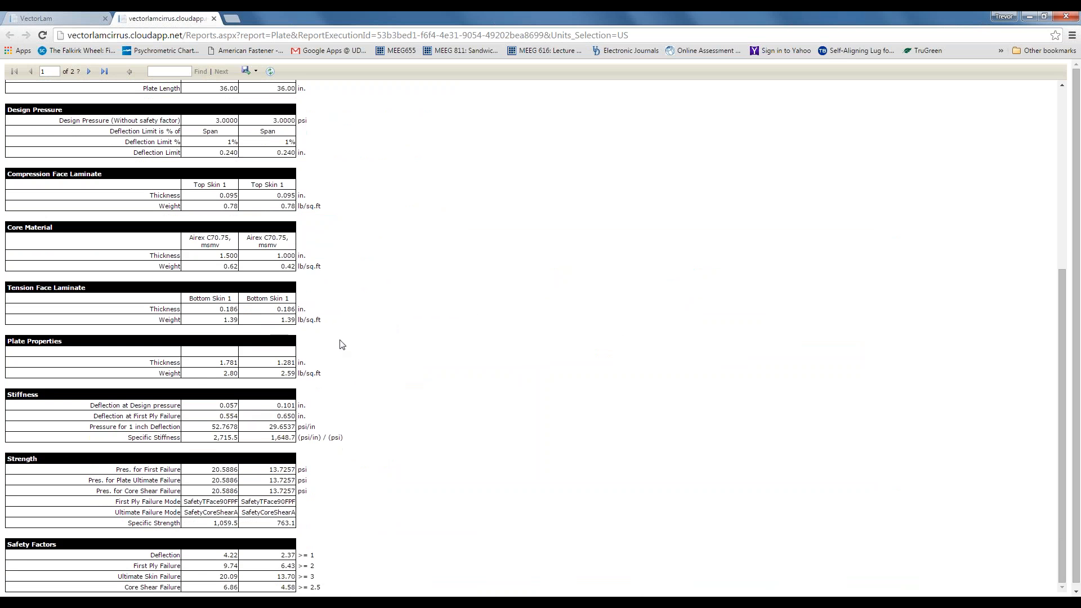
scroll(344, 361, down, 1)
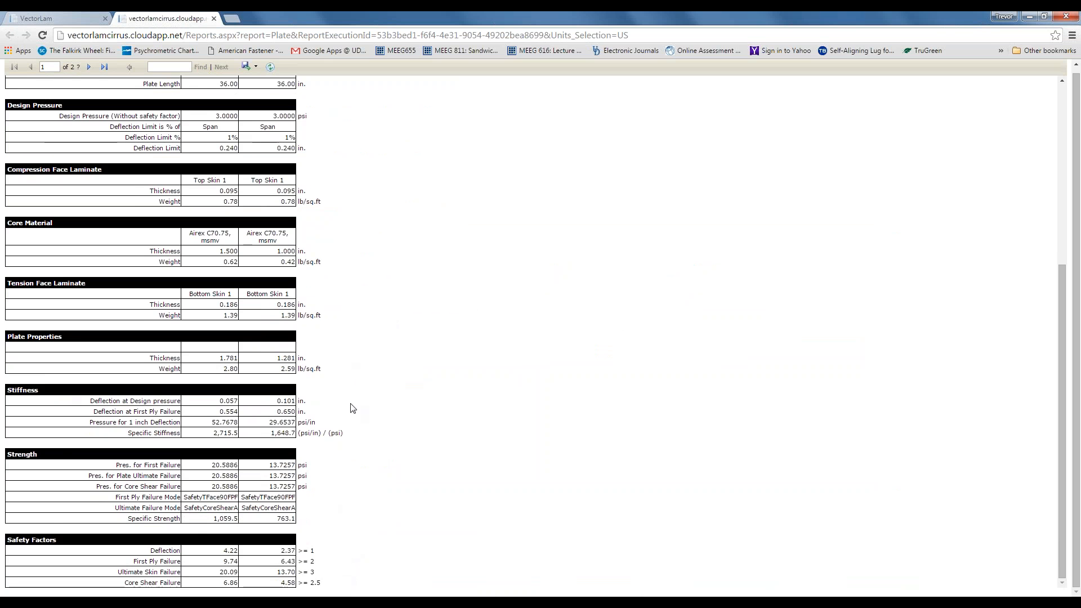
scroll(349, 408, up, 5)
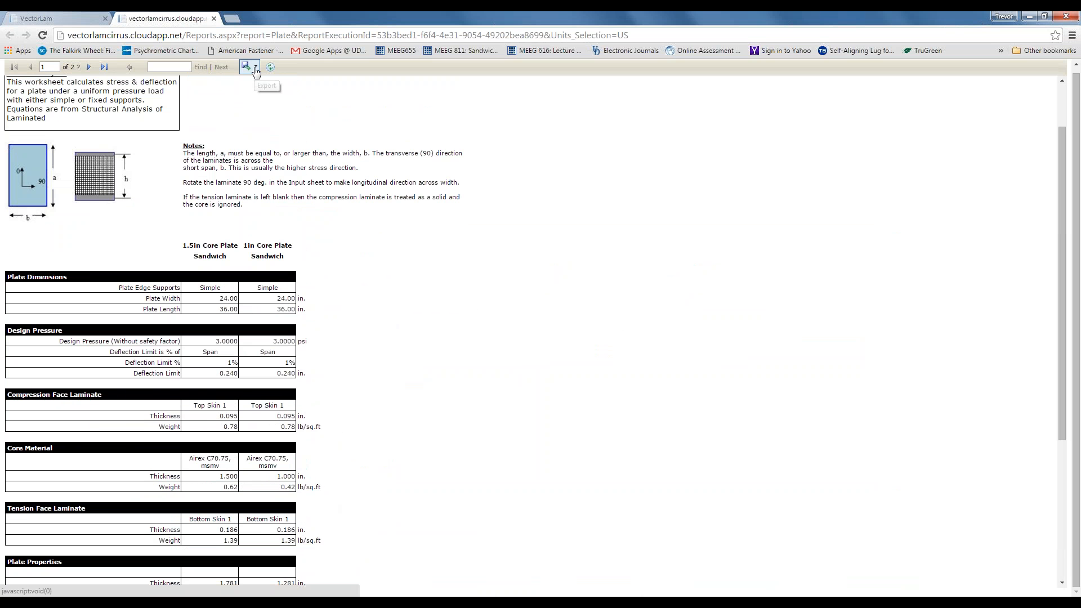
- Dismiss the report's export format list without exporting and close the report tab
click(254, 67)
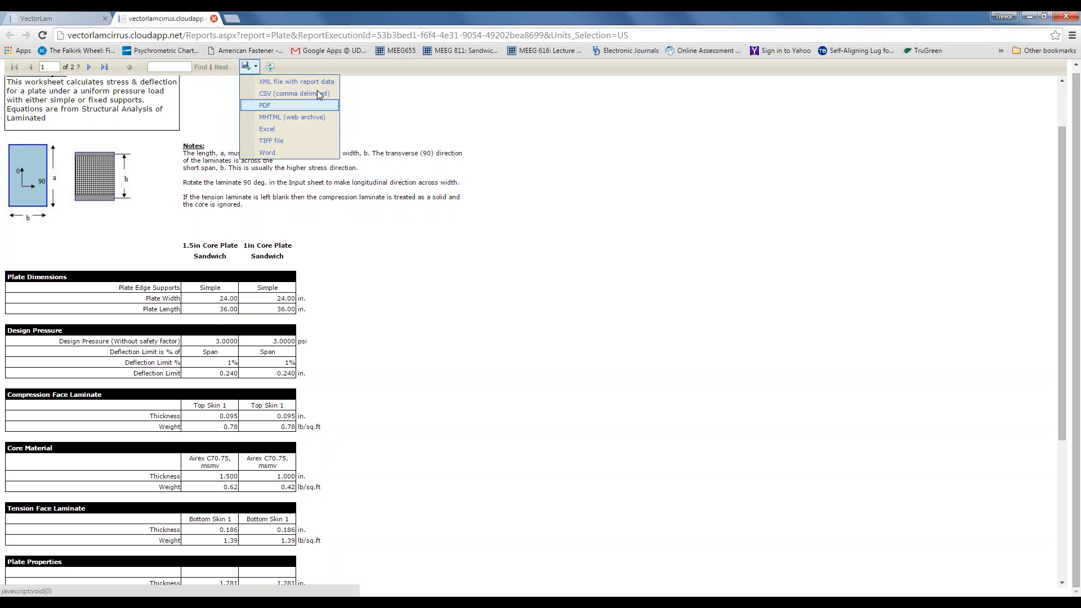
click(442, 127)
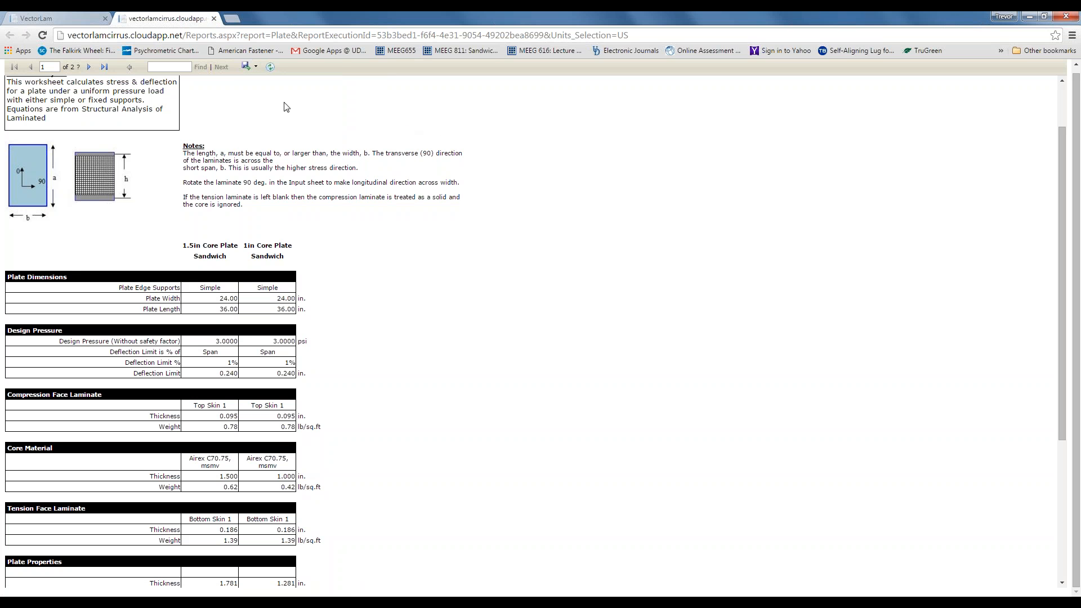
click(214, 19)
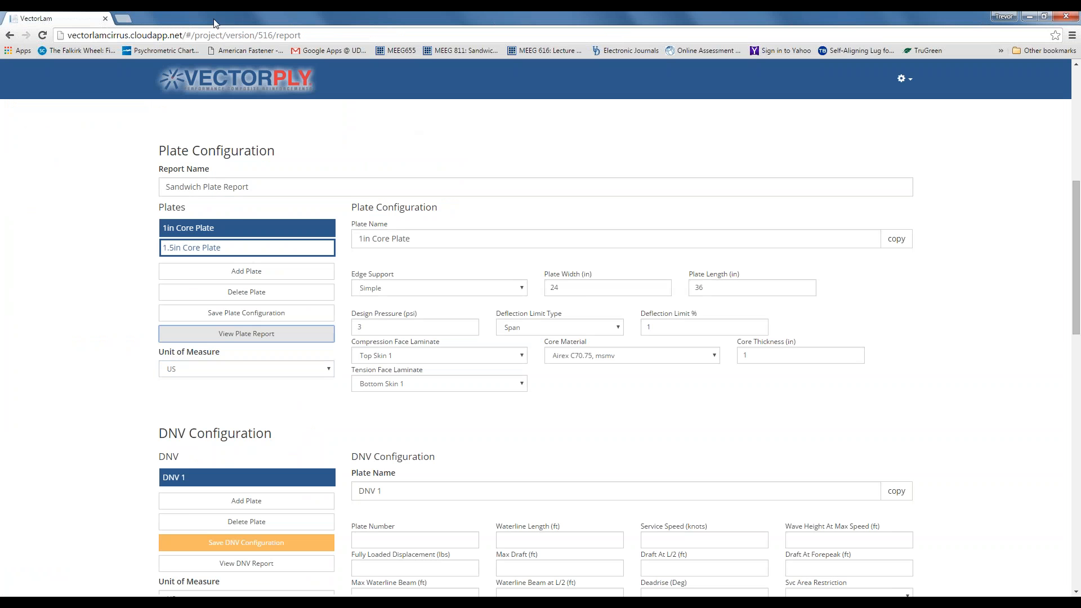
scroll(112, 319, up, 1)
scroll(110, 316, down, 2)
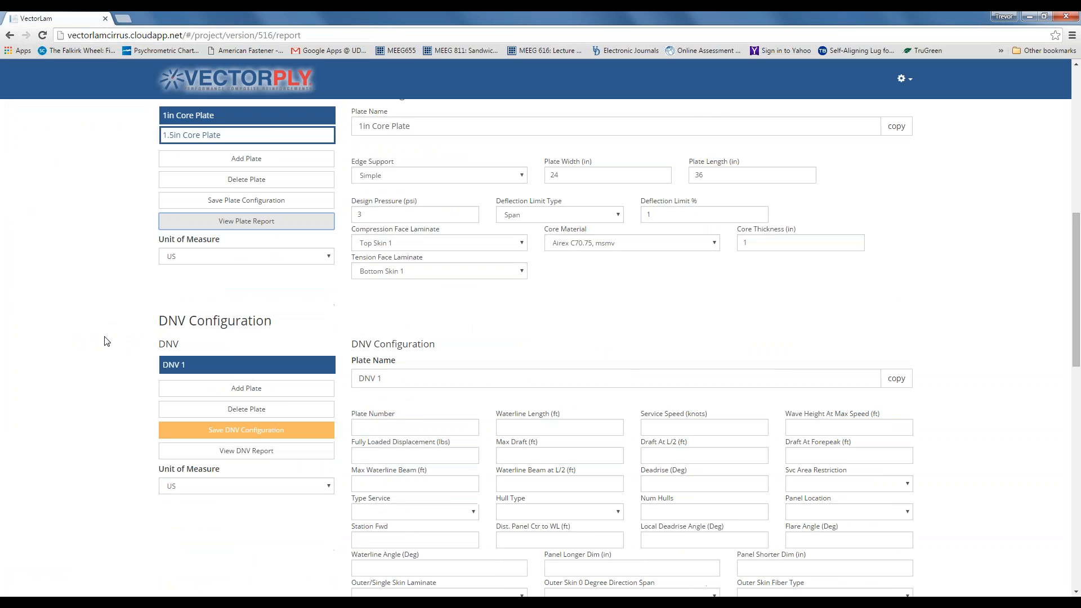
scroll(105, 340, down, 1)
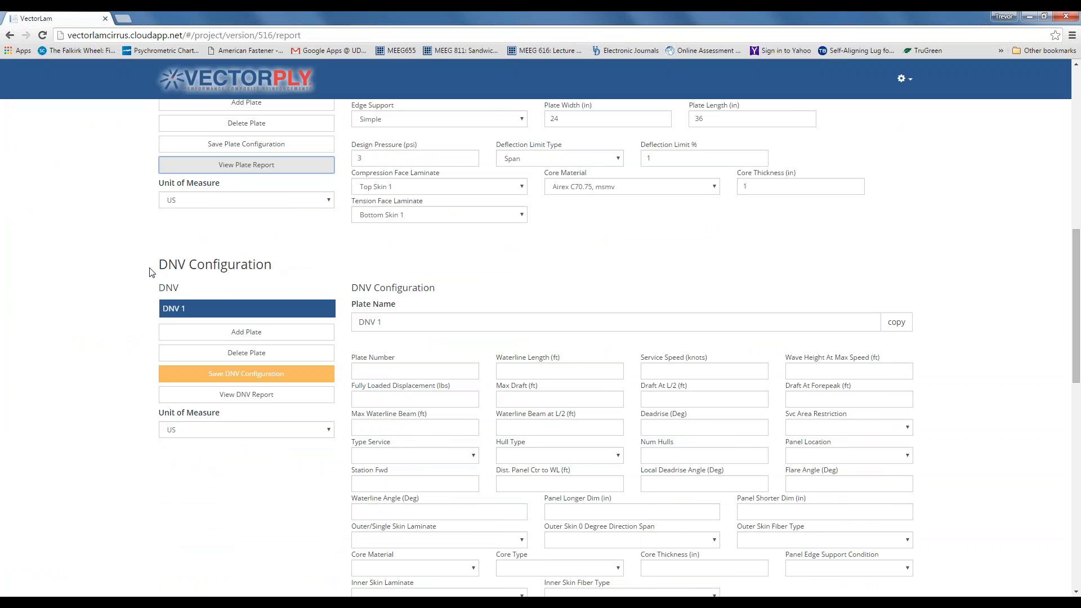
scroll(152, 273, down, 1)
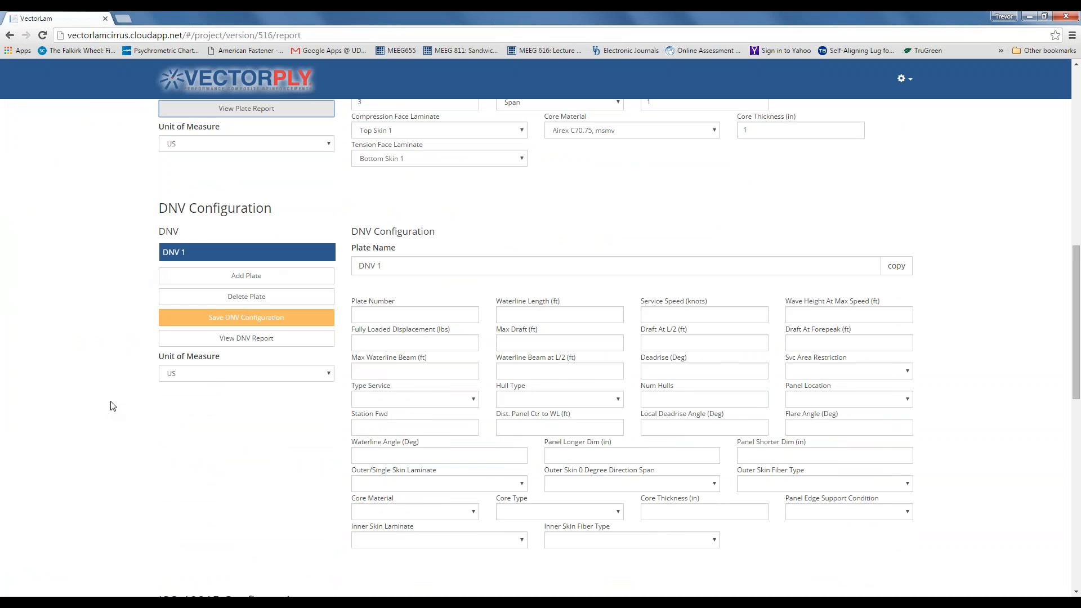
scroll(109, 406, down, 1)
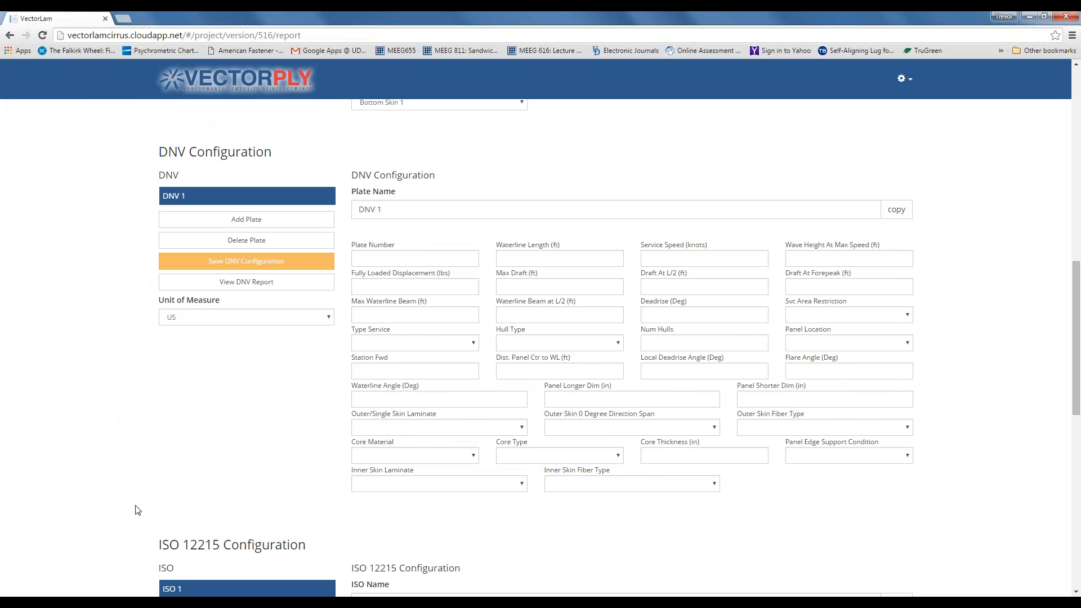
scroll(135, 510, down, 1)
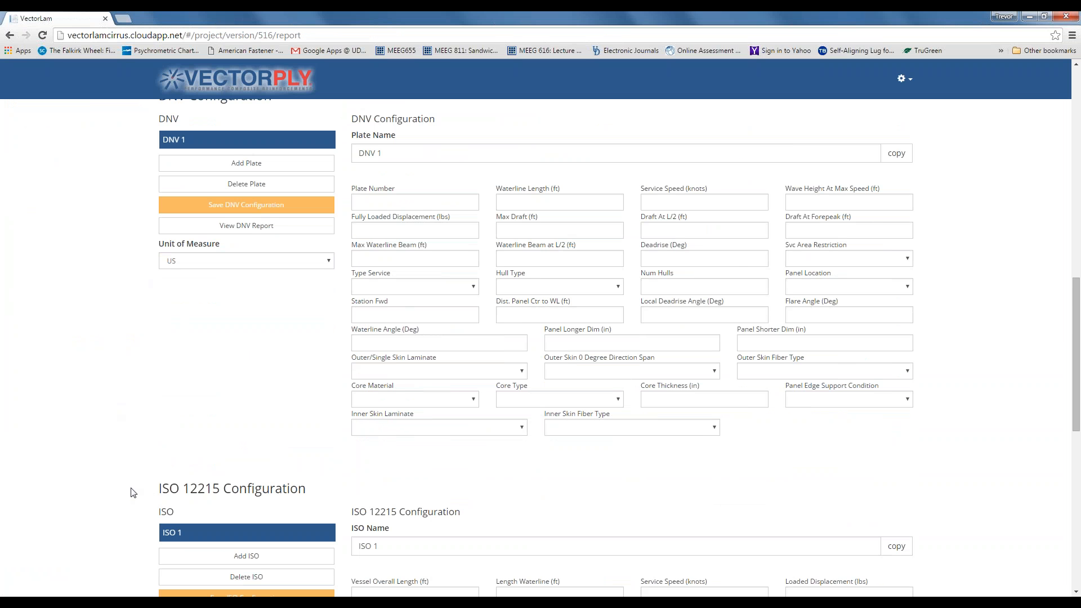
scroll(118, 479, down, 3)
scroll(118, 471, down, 2)
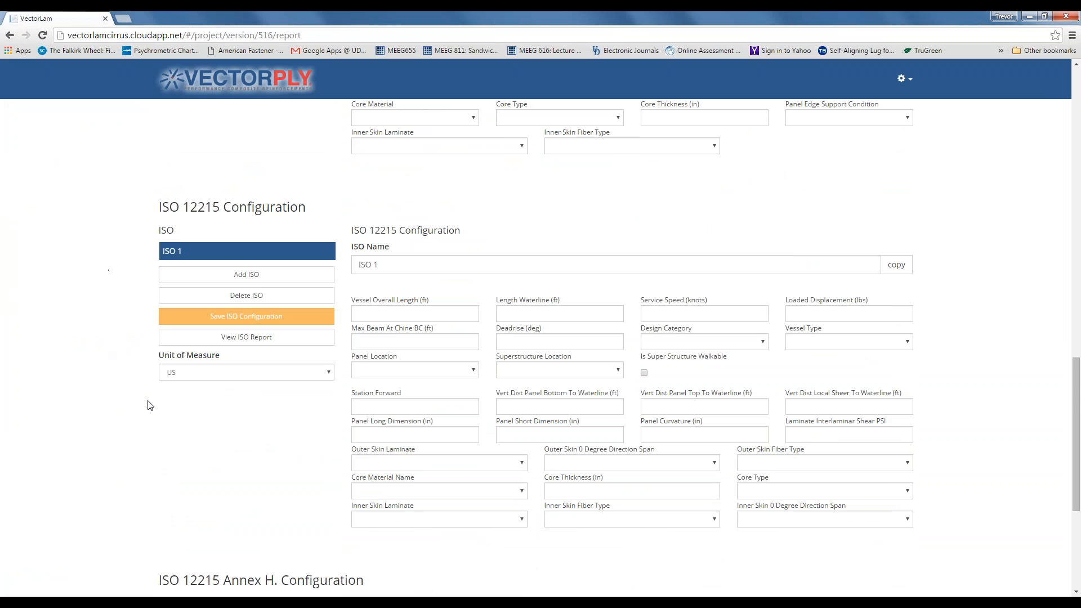
scroll(141, 416, down, 1)
scroll(141, 417, down, 2)
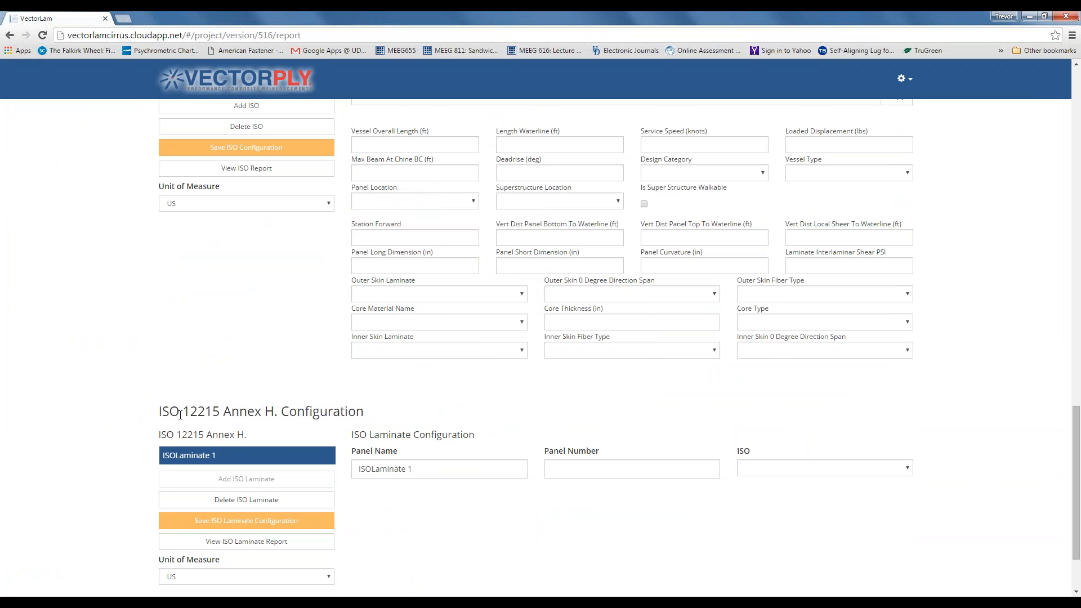
scroll(146, 415, down, 1)
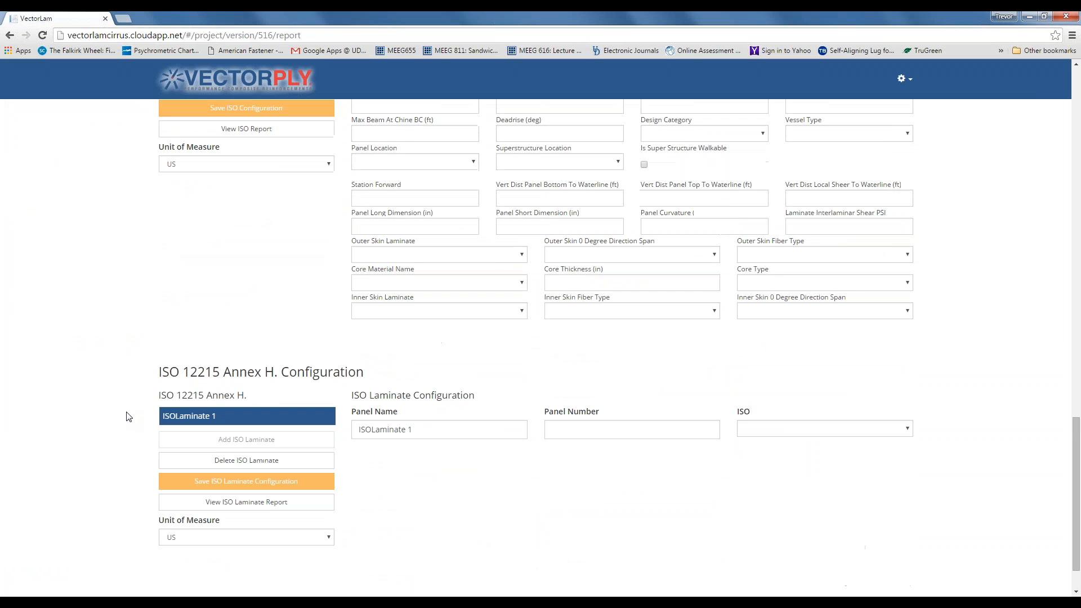
scroll(127, 416, up, 12)
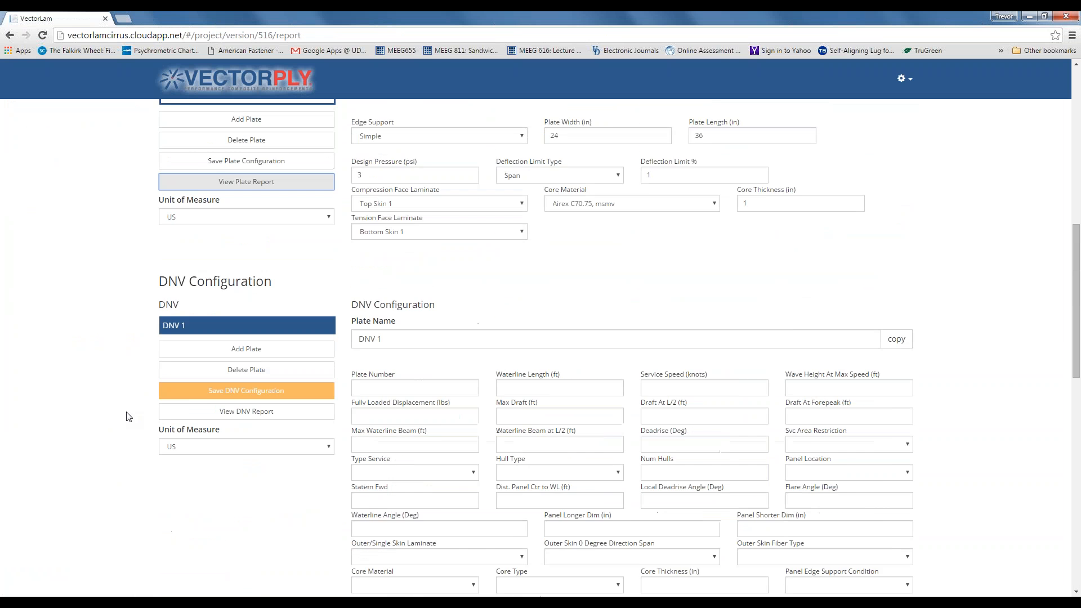
scroll(126, 417, up, 10)
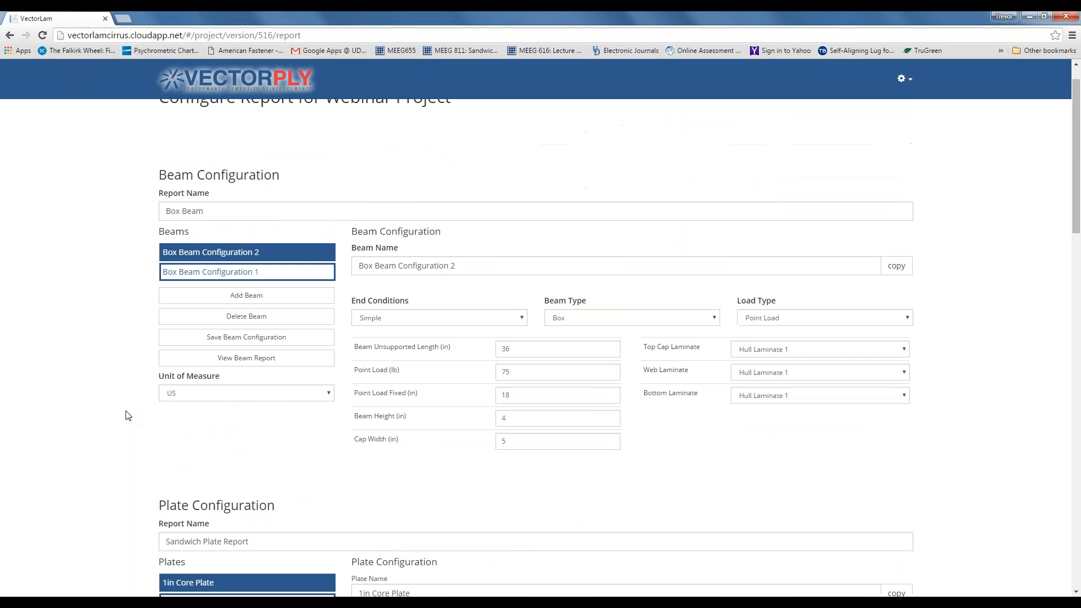
scroll(127, 416, up, 1)
scroll(113, 414, down, 1)
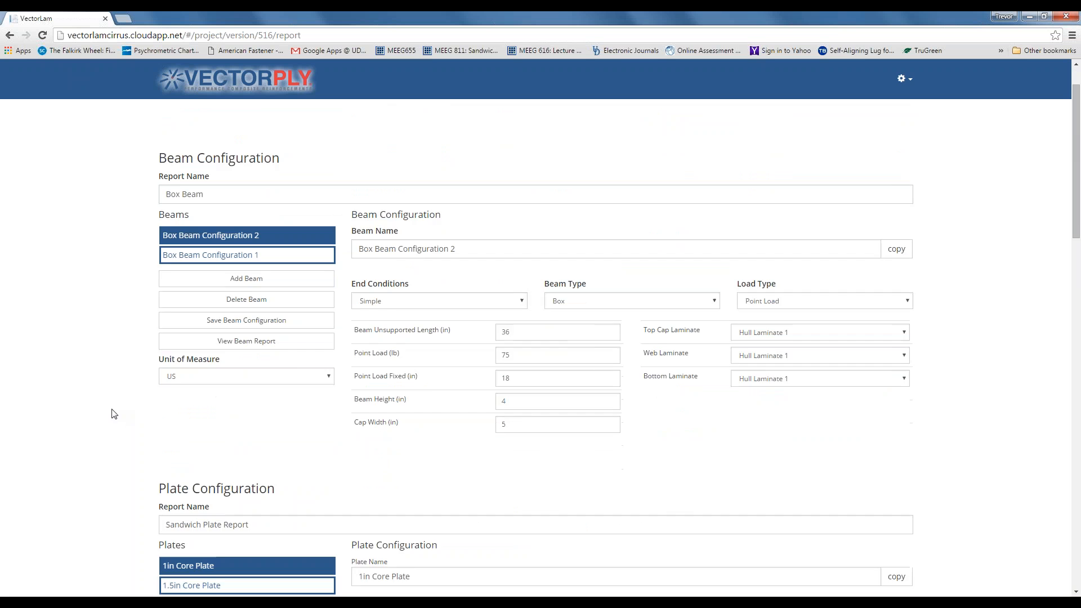
scroll(113, 414, up, 1)
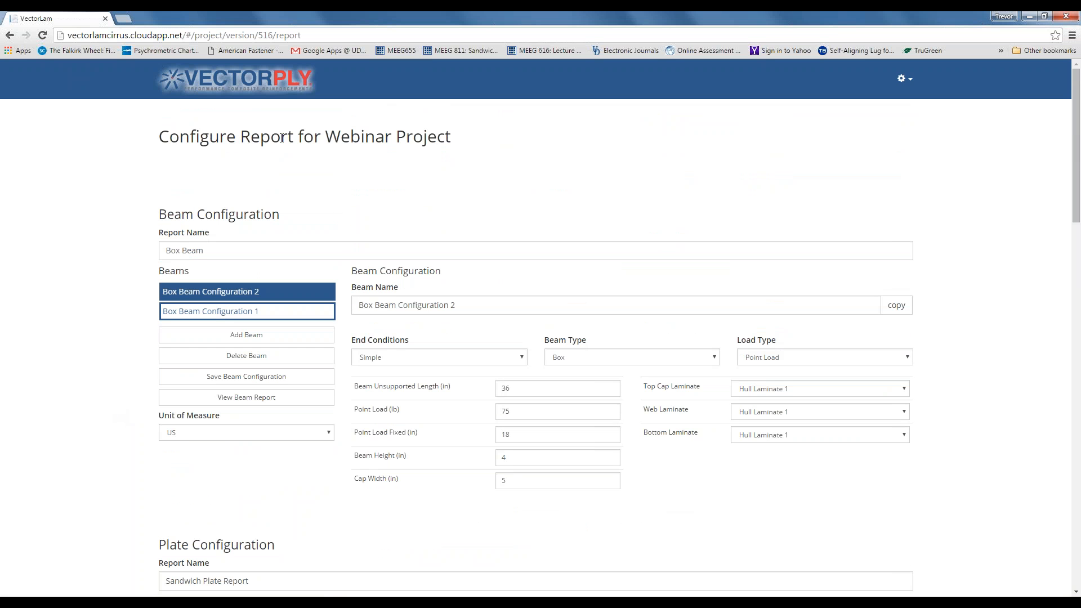
scroll(128, 321, down, 1)
scroll(129, 323, up, 1)
scroll(127, 324, down, 10)
scroll(129, 325, up, 2)
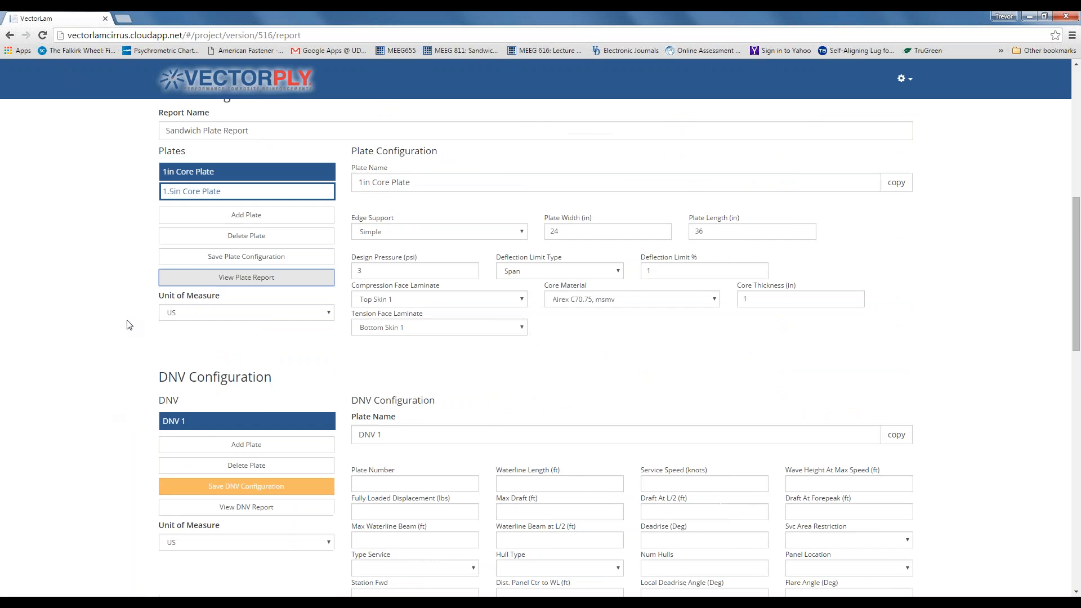
scroll(128, 321, up, 8)
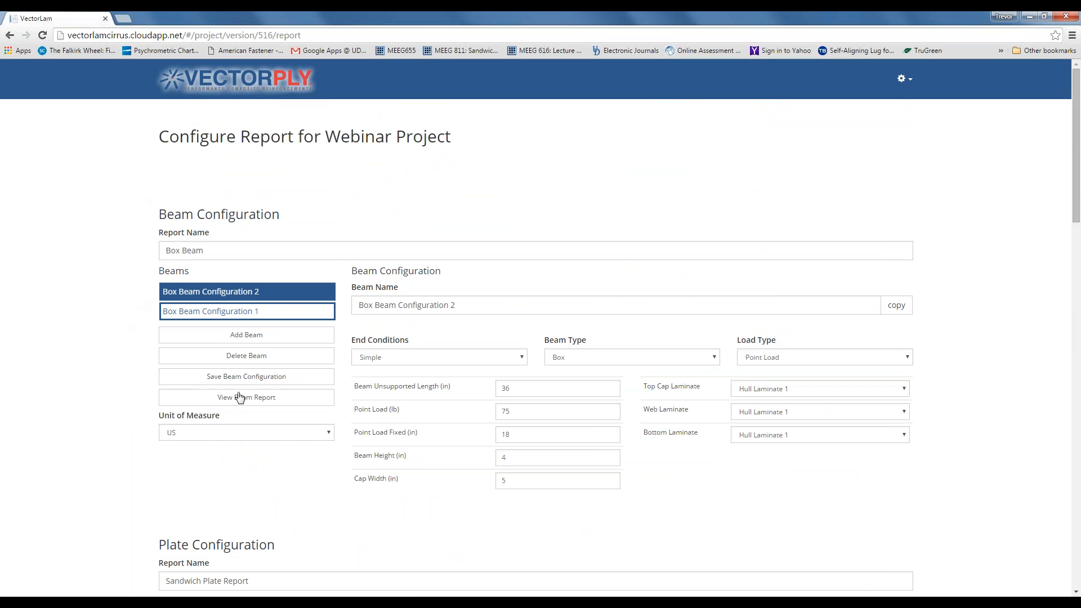
scroll(114, 401, down, 2)
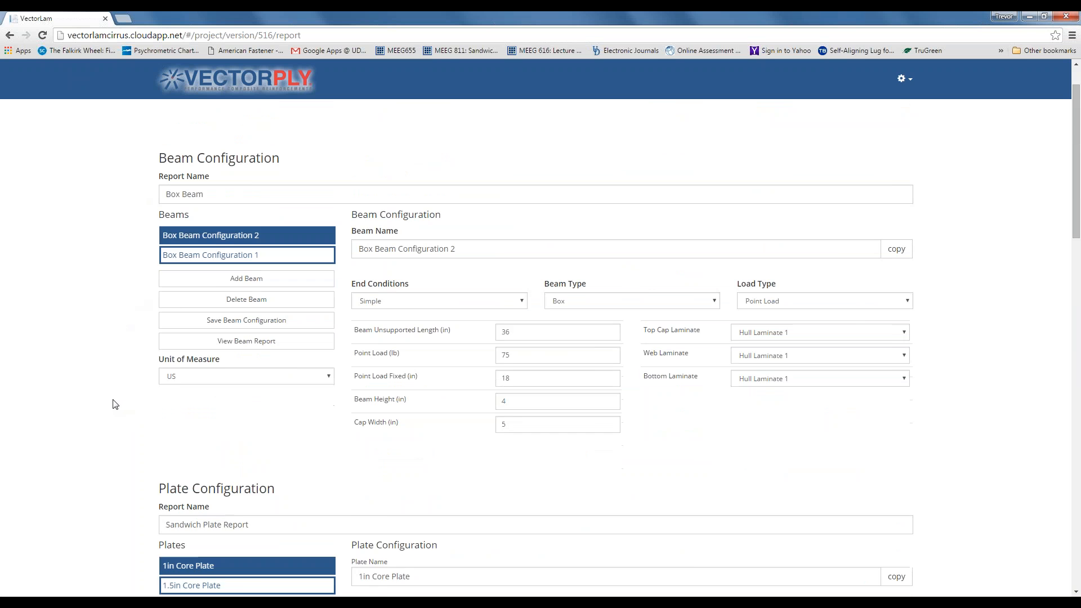
scroll(114, 402, down, 2)
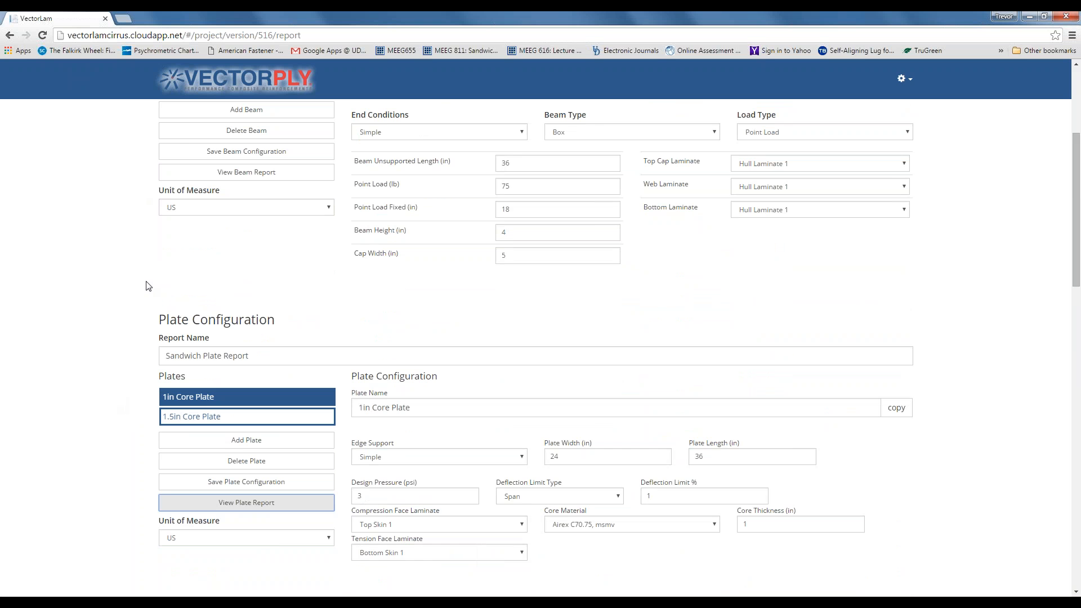
scroll(136, 284, up, 1)
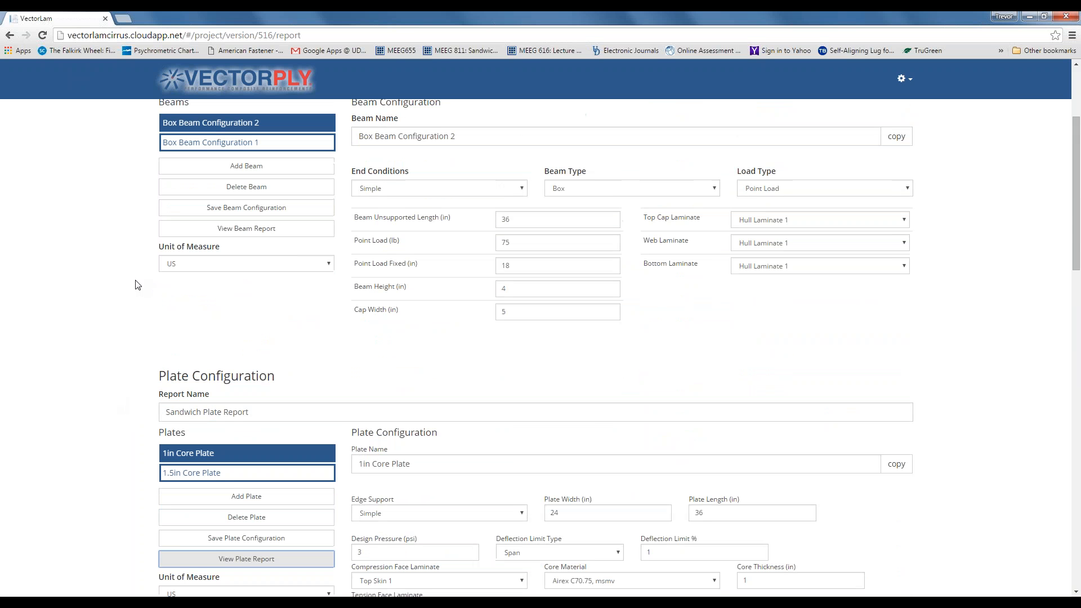
scroll(136, 284, up, 3)
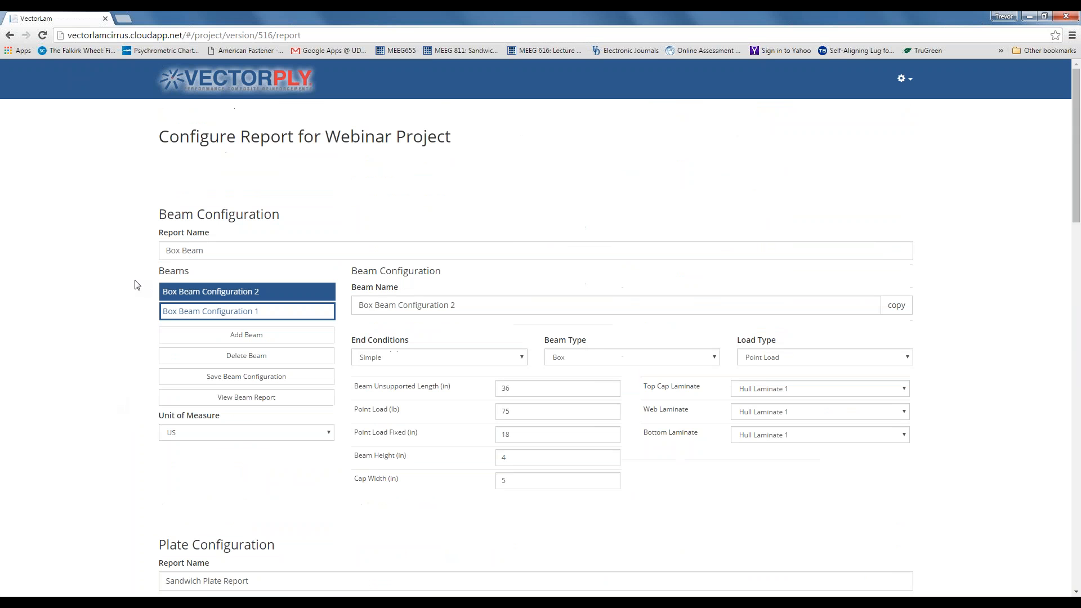